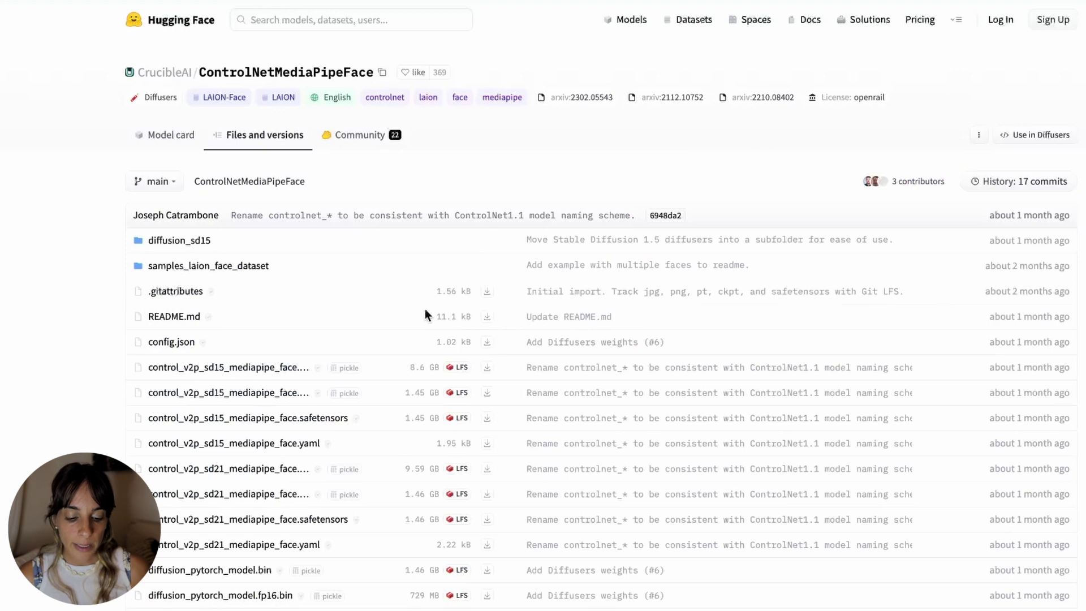
{"action": "scroll", "coordinate": [425, 309], "scroll_direction": "down", "scroll_amount": 2}
{"action": "scroll", "coordinate": [426, 309], "scroll_direction": "up", "scroll_amount": 2}
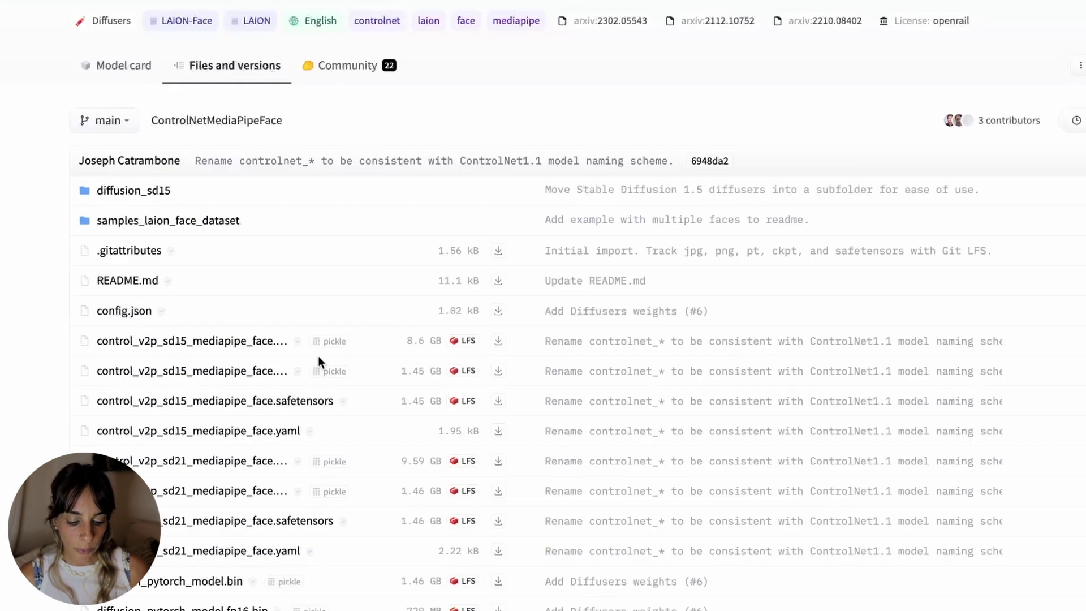
{"action": "scroll", "coordinate": [335, 368], "scroll_direction": "down", "scroll_amount": 1}
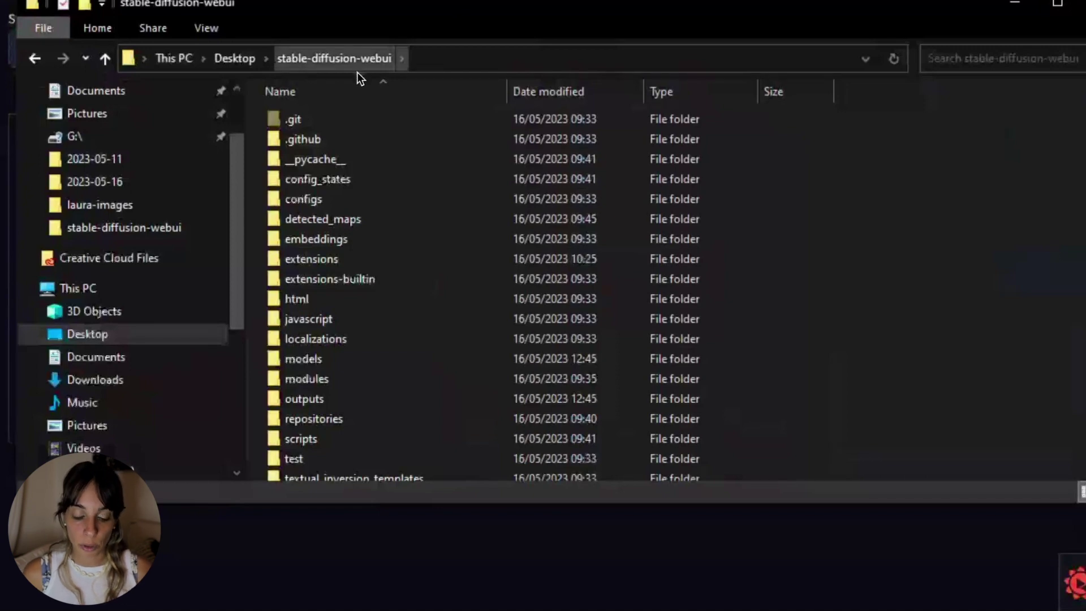
Step: In the stable-diffusion-webui folder, open extensions, sd-webui-controlnet and its models folder
{"action": "double_click", "coordinate": [325, 259]}
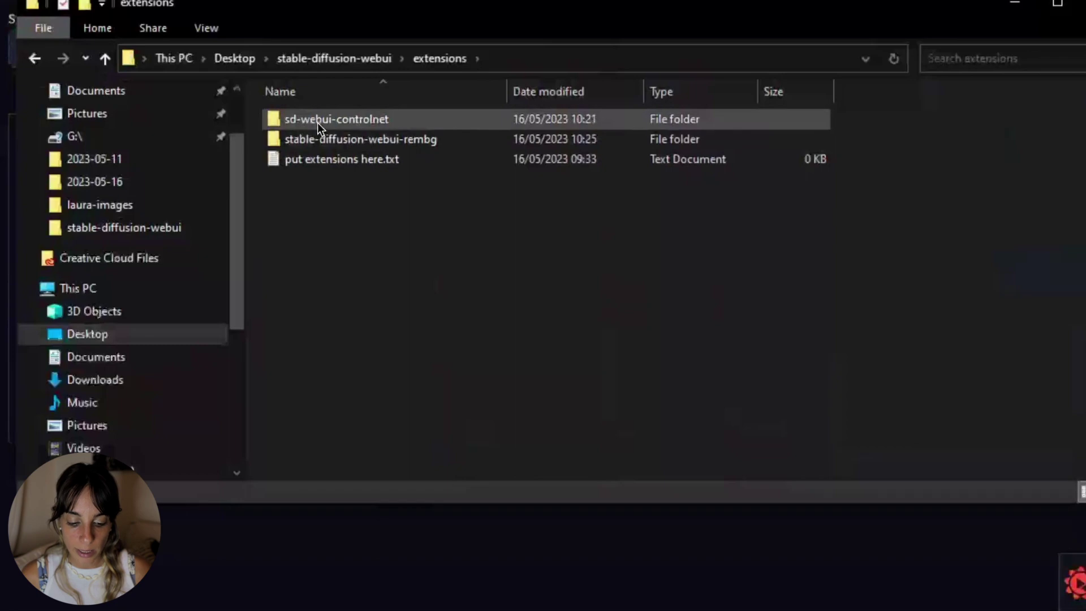
{"action": "double_click", "coordinate": [317, 123]}
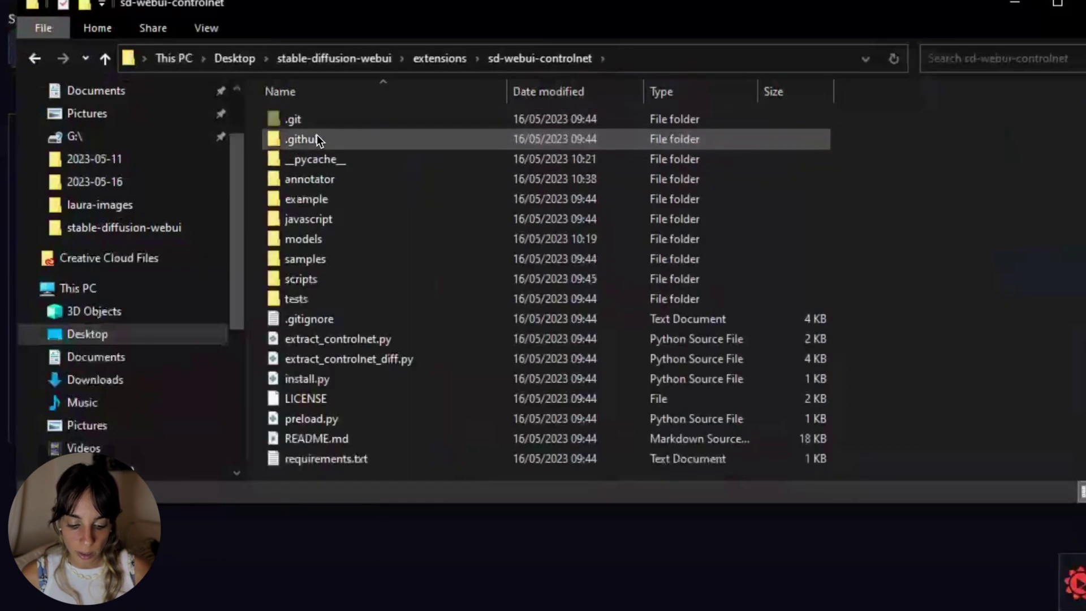
{"action": "double_click", "coordinate": [317, 240]}
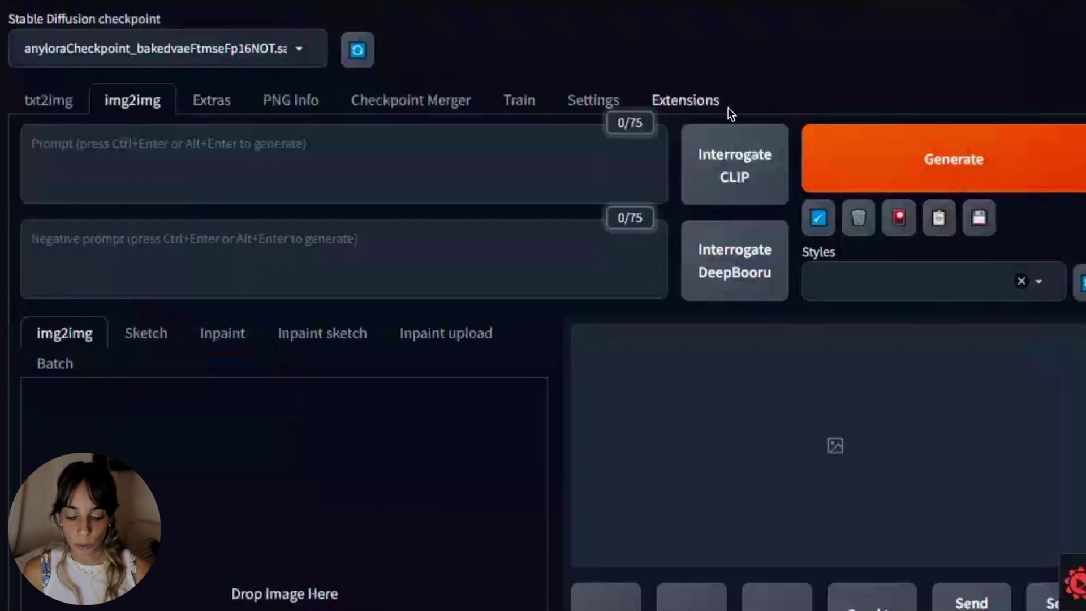
Step: Open the ControlNet page of the web UI settings and review its options, including the Multi ControlNet maximum models amount
{"action": "left_click", "coordinate": [610, 99]}
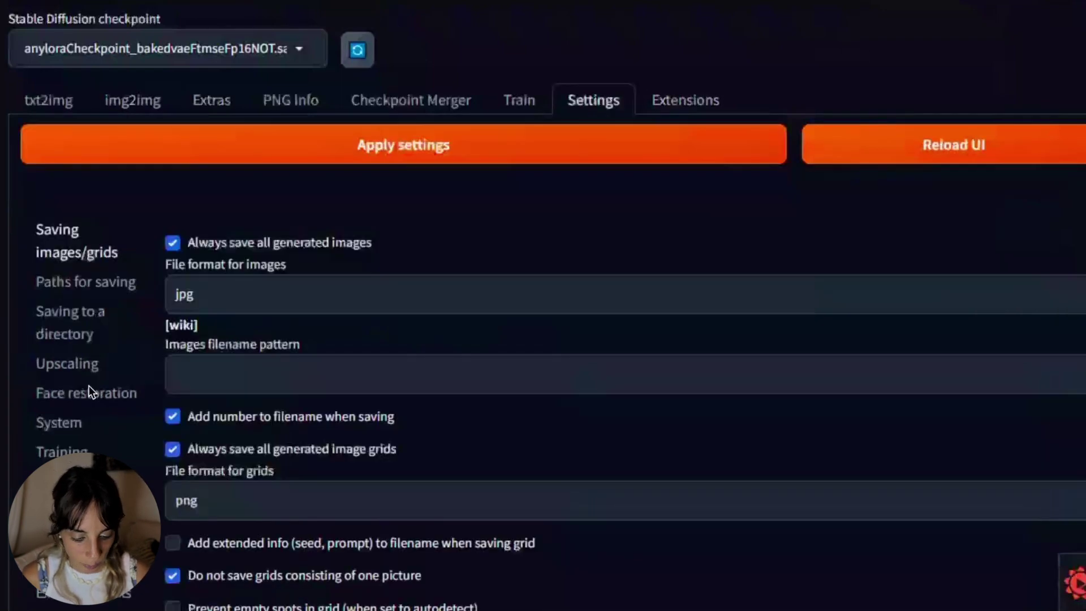
{"action": "scroll", "coordinate": [610, 226], "scroll_direction": "down", "scroll_amount": 1}
{"action": "scroll", "coordinate": [67, 474], "scroll_direction": "down", "scroll_amount": 2}
{"action": "scroll", "coordinate": [67, 474], "scroll_direction": "down", "scroll_amount": 3}
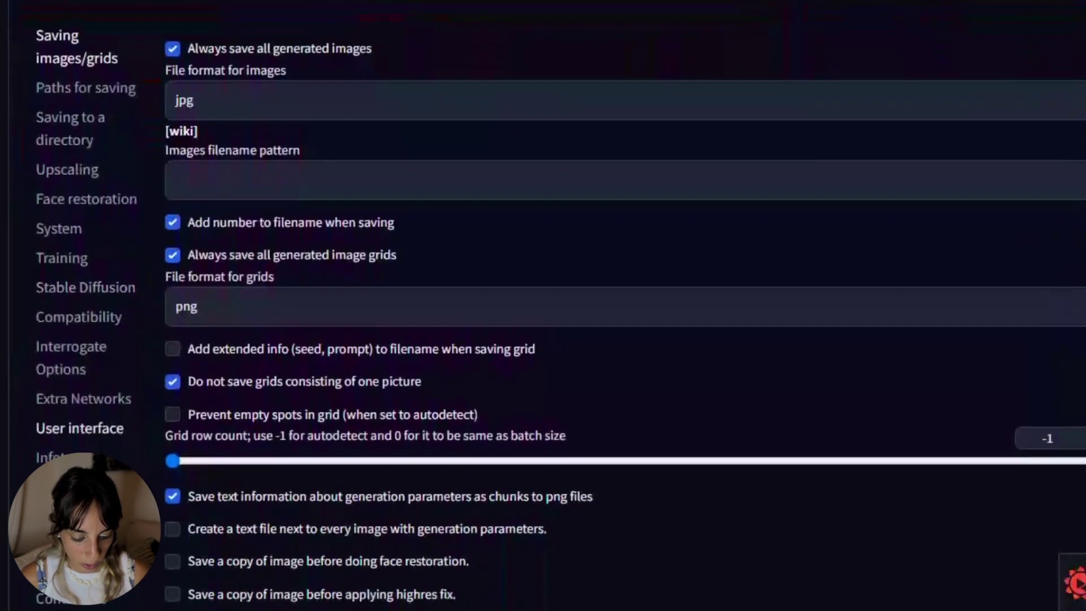
{"action": "left_click", "coordinate": [67, 485]}
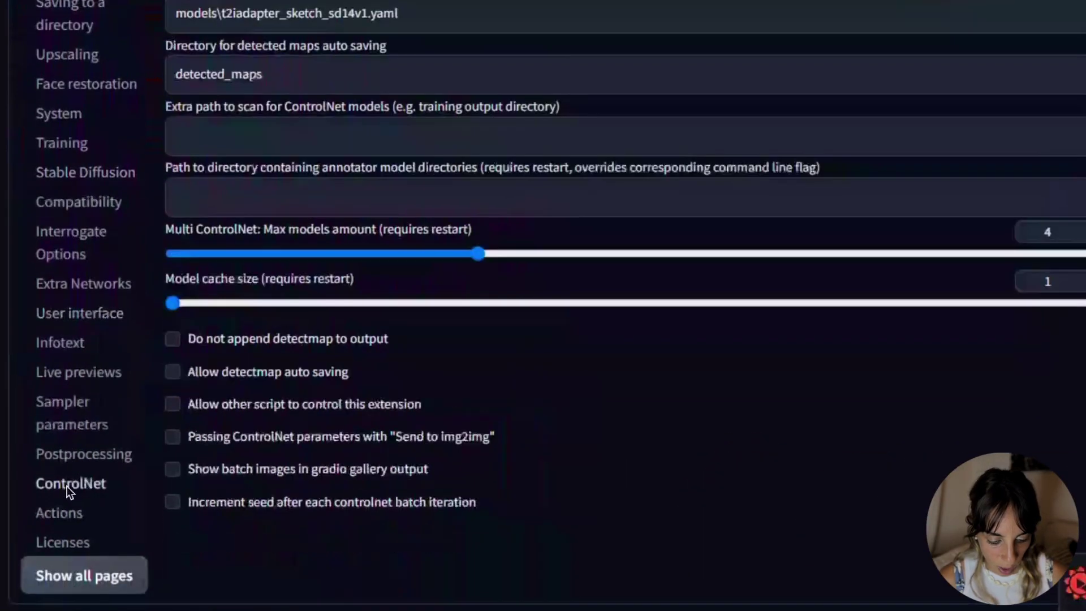
{"action": "scroll", "coordinate": [321, 324], "scroll_direction": "up", "scroll_amount": 1}
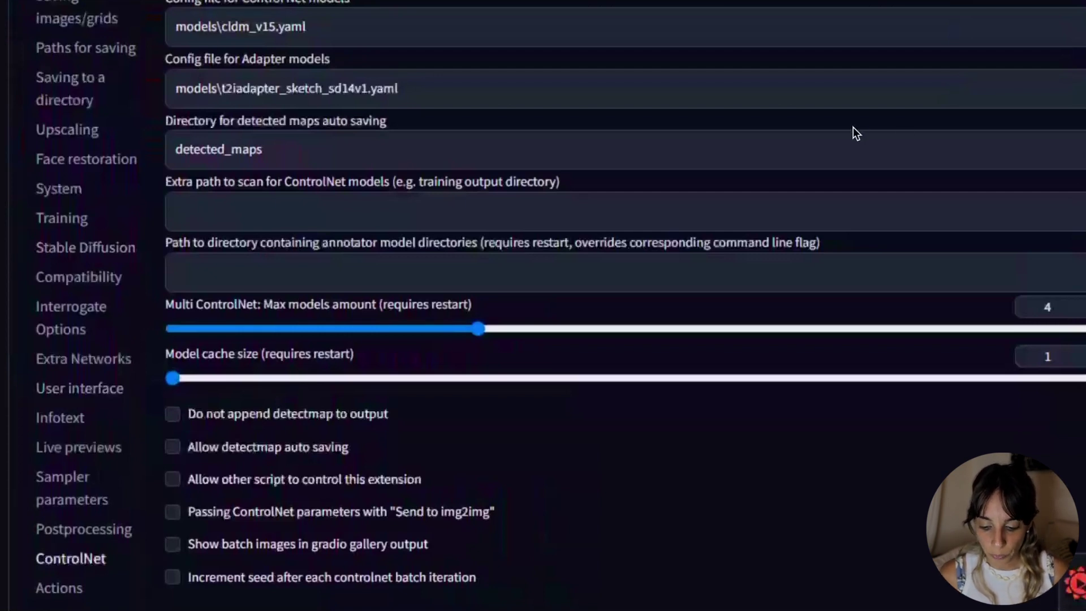
{"action": "scroll", "coordinate": [852, 130], "scroll_direction": "up", "scroll_amount": 4}
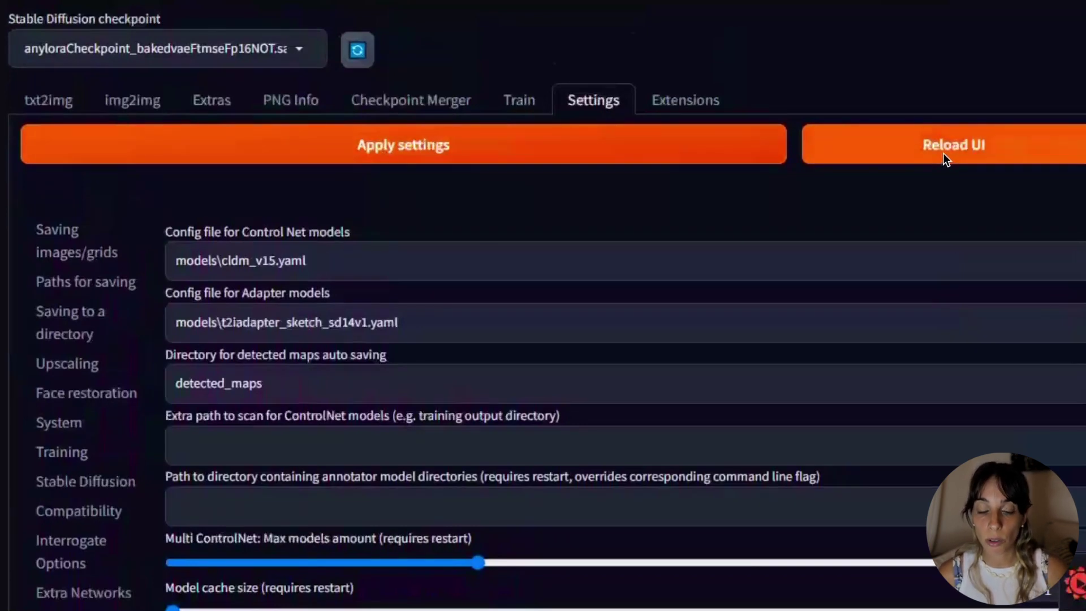
Step: Go to img2img and expand the ControlNet section below the generation parameters
{"action": "left_click", "coordinate": [141, 103]}
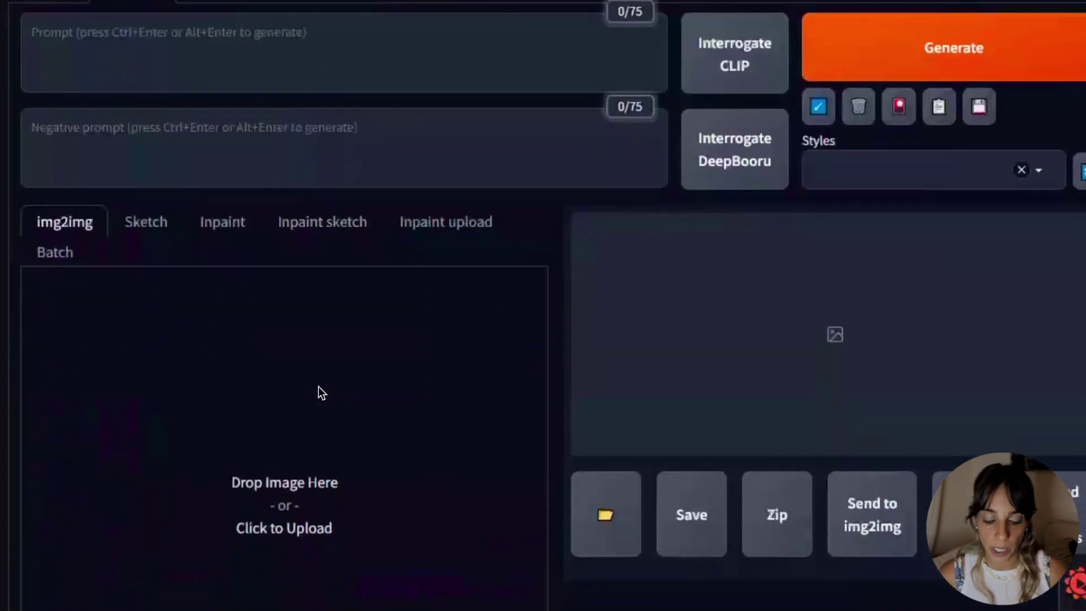
{"action": "scroll", "coordinate": [318, 386], "scroll_direction": "down", "scroll_amount": 9}
{"action": "scroll", "coordinate": [317, 386], "scroll_direction": "down", "scroll_amount": 8}
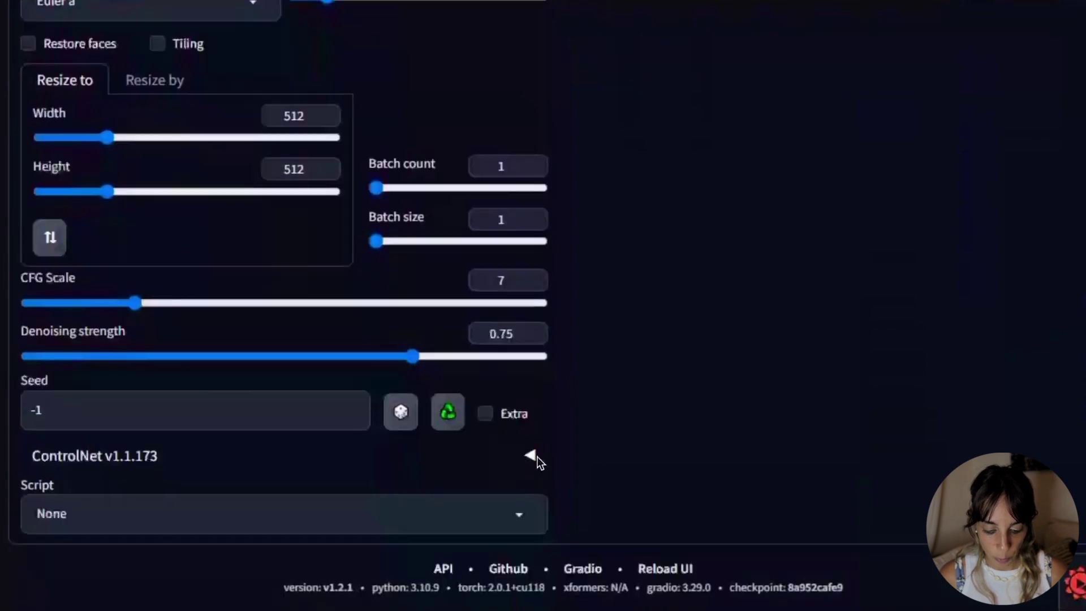
{"action": "left_click", "coordinate": [536, 457]}
{"action": "scroll", "coordinate": [224, 506], "scroll_direction": "down", "scroll_amount": 3}
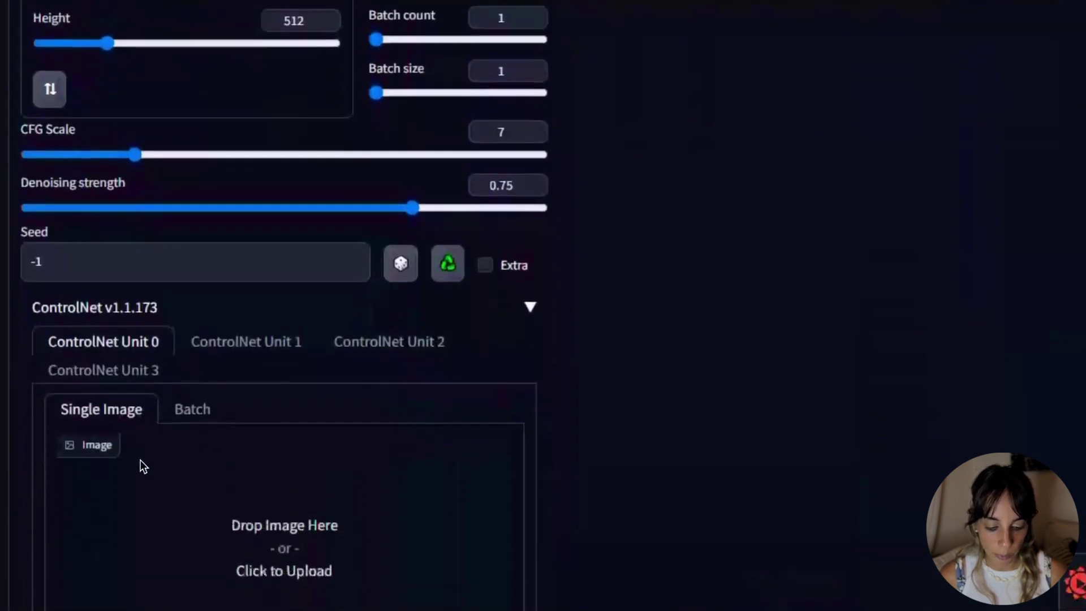
Step: Look through the available ControlNet units, from Unit 0 to Unit 3
{"action": "left_click", "coordinate": [263, 331]}
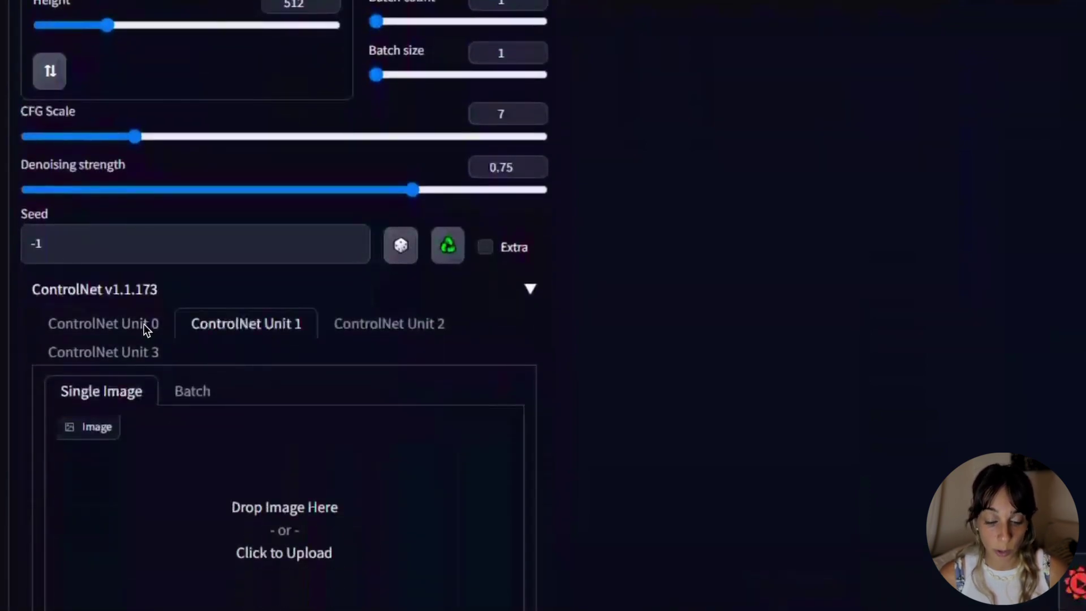
{"action": "left_click", "coordinate": [169, 331]}
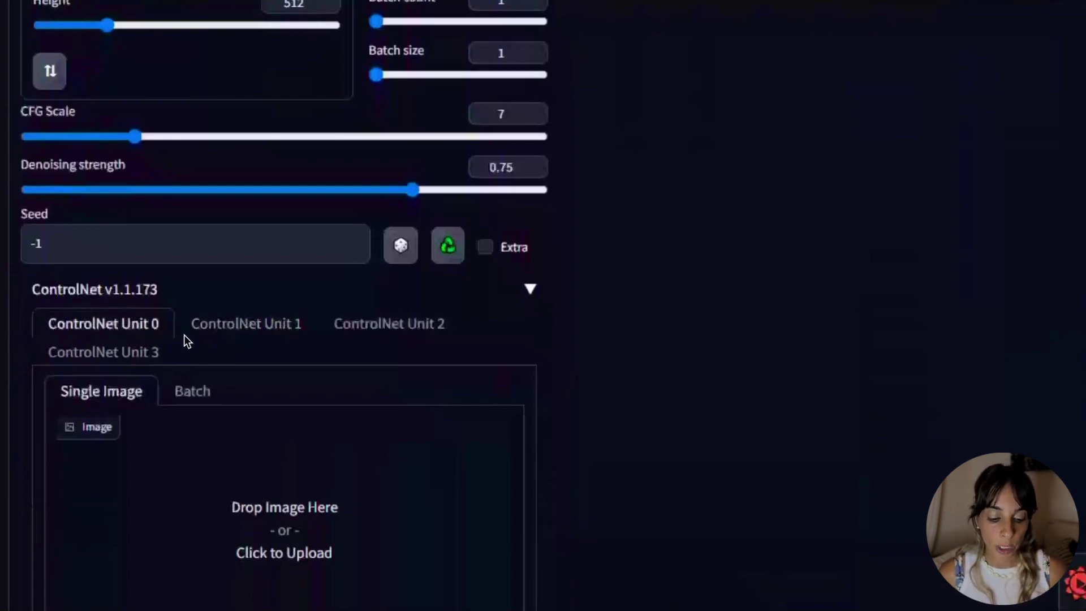
{"action": "left_click", "coordinate": [413, 337]}
{"action": "left_click", "coordinate": [131, 354]}
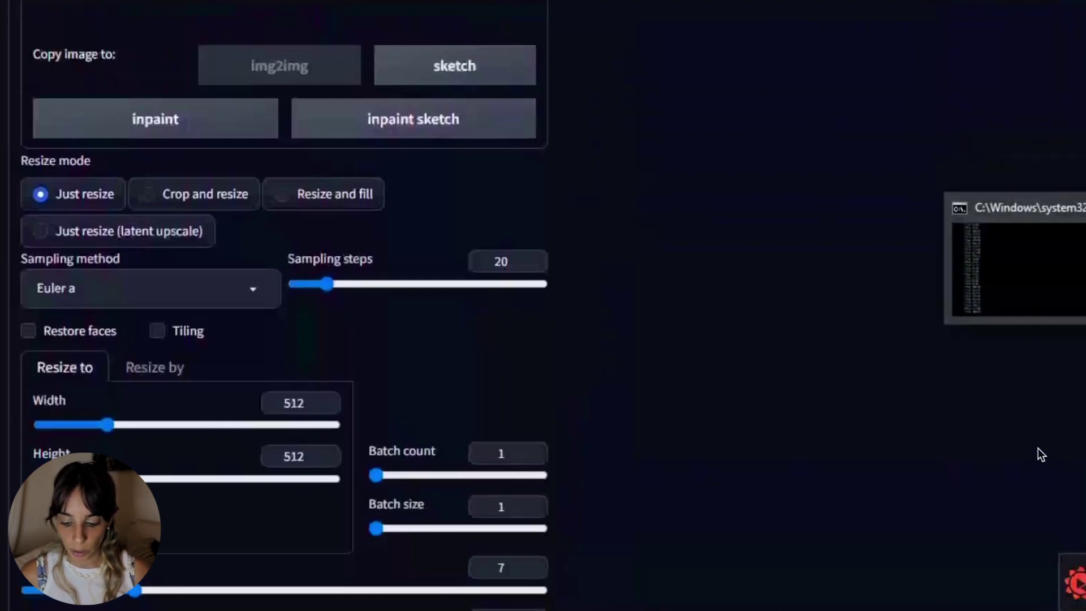
Step: Return to the web UI settings and open the Face restoration options
{"action": "scroll", "coordinate": [791, 255], "scroll_direction": "up", "scroll_amount": 10}
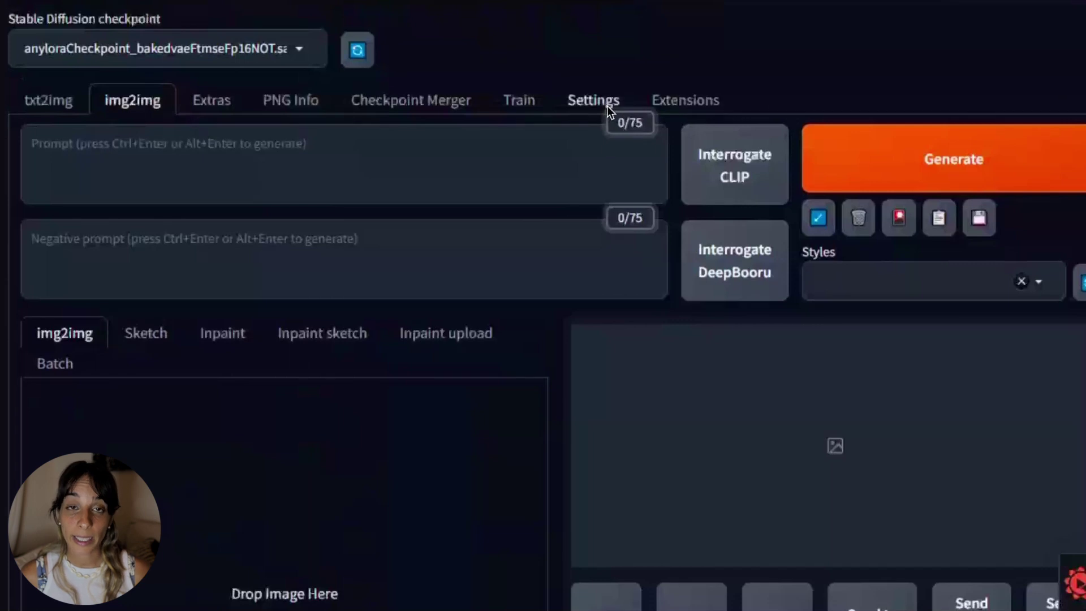
{"action": "left_click", "coordinate": [607, 107]}
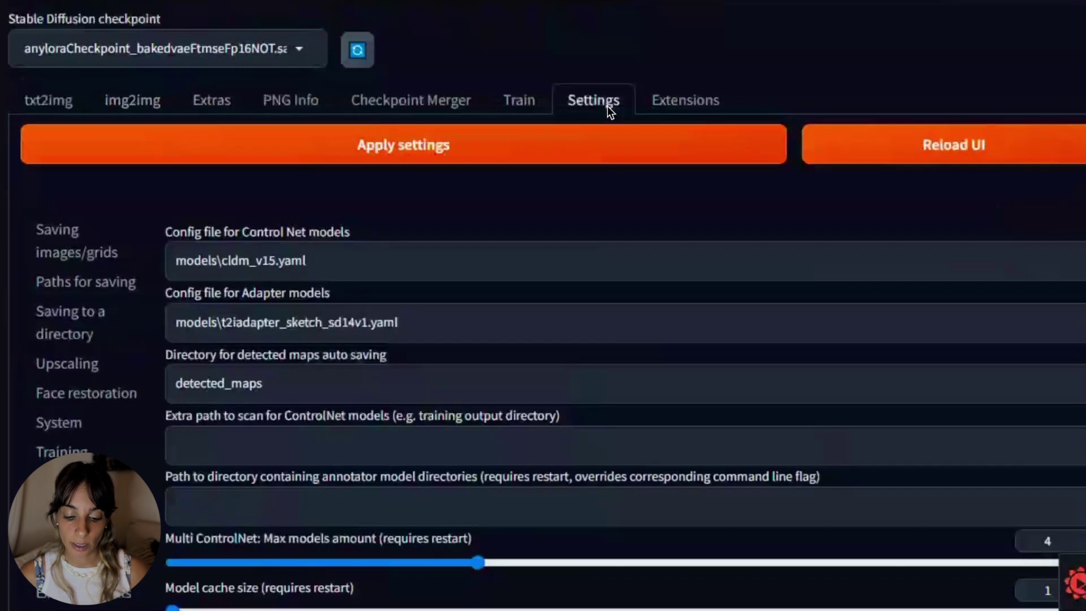
{"action": "left_click", "coordinate": [116, 392]}
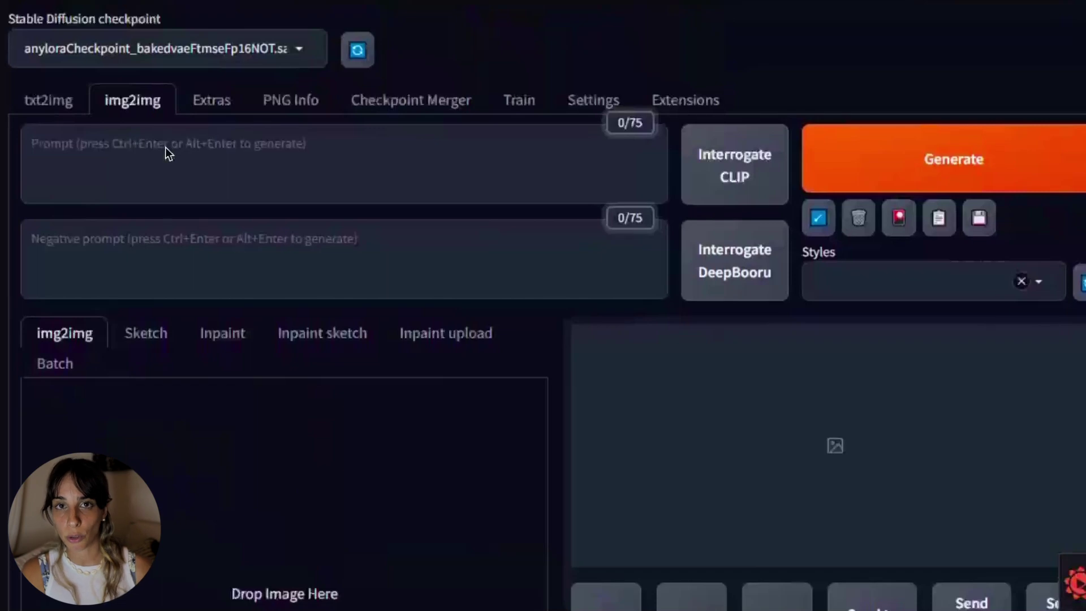
Step: In Extras, try out the GFPGAN visibility by raising it to 1 and lowering it back near its minimum
{"action": "left_click", "coordinate": [209, 100]}
{"action": "scroll", "coordinate": [212, 273], "scroll_direction": "down", "scroll_amount": 1}
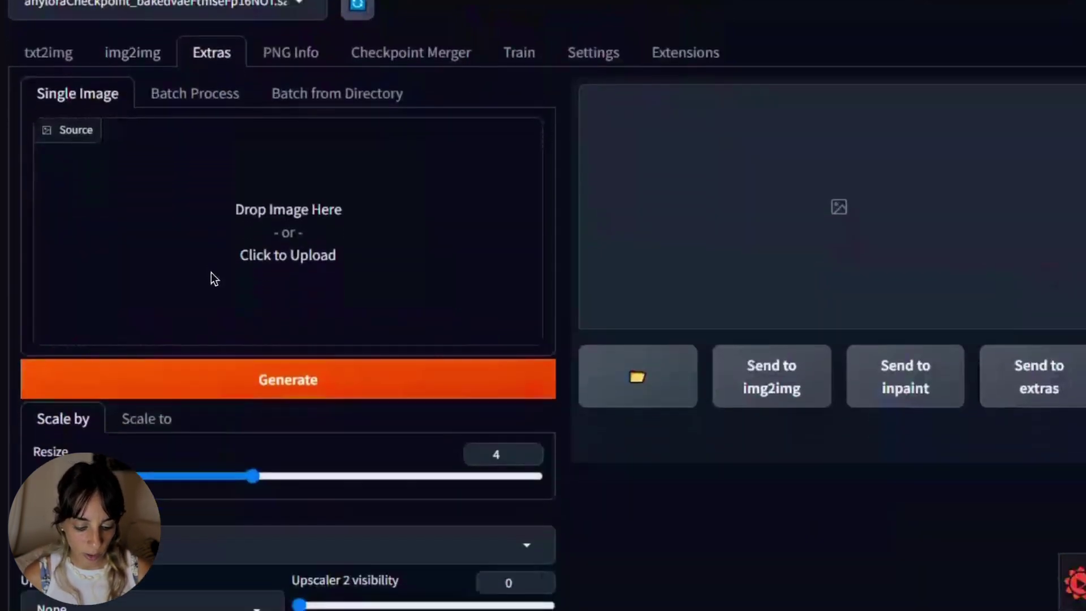
{"action": "scroll", "coordinate": [211, 272], "scroll_direction": "down", "scroll_amount": 5}
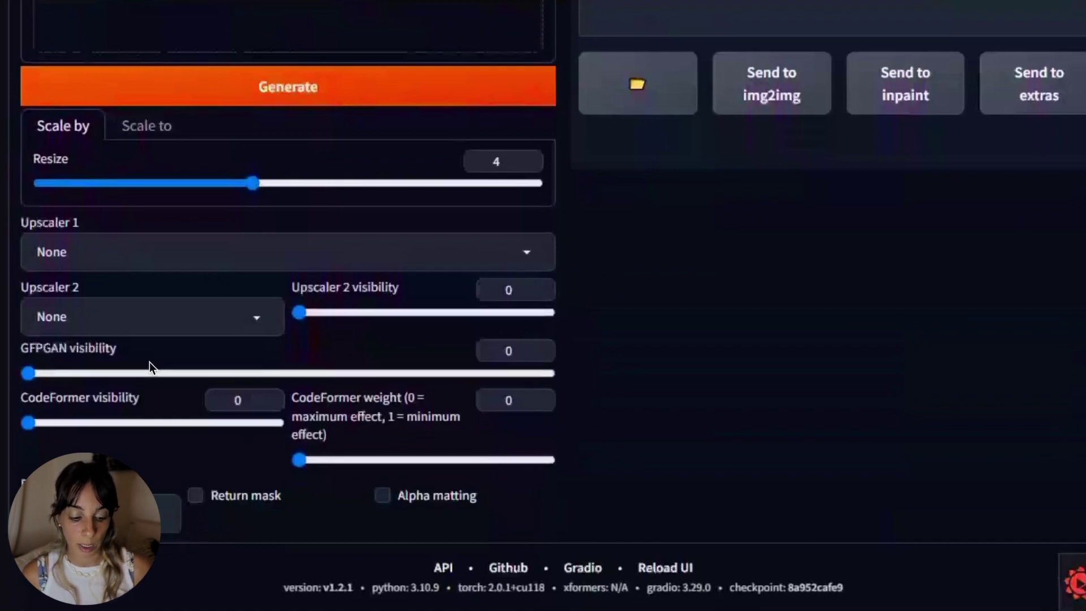
{"action": "left_click", "coordinate": [30, 373]}
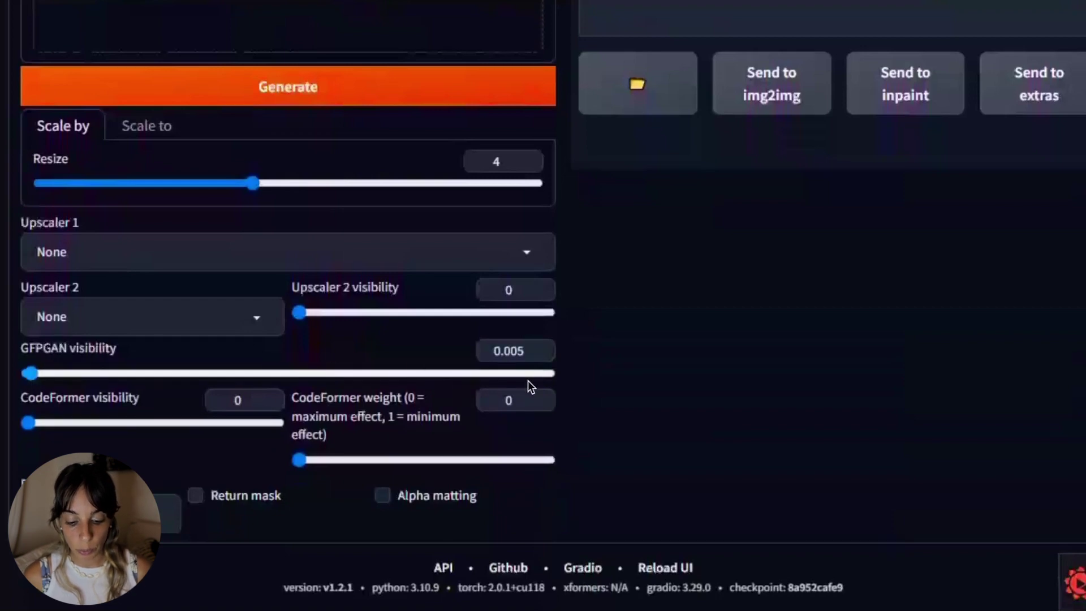
{"action": "left_click", "coordinate": [548, 374]}
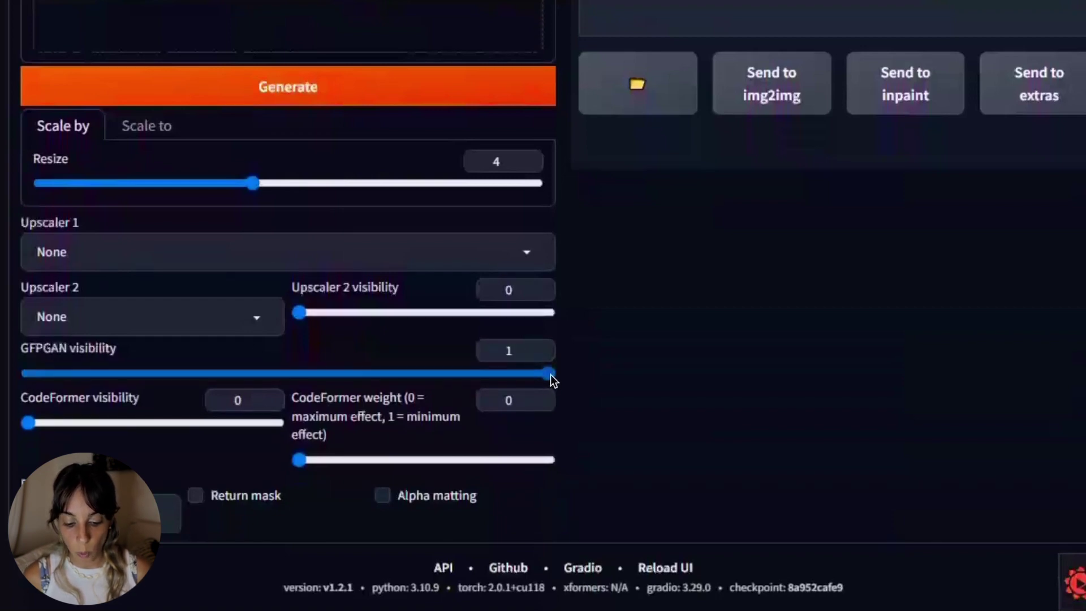
{"action": "left_click_drag", "start_coordinate": [549, 373], "coordinate": [50, 373]}
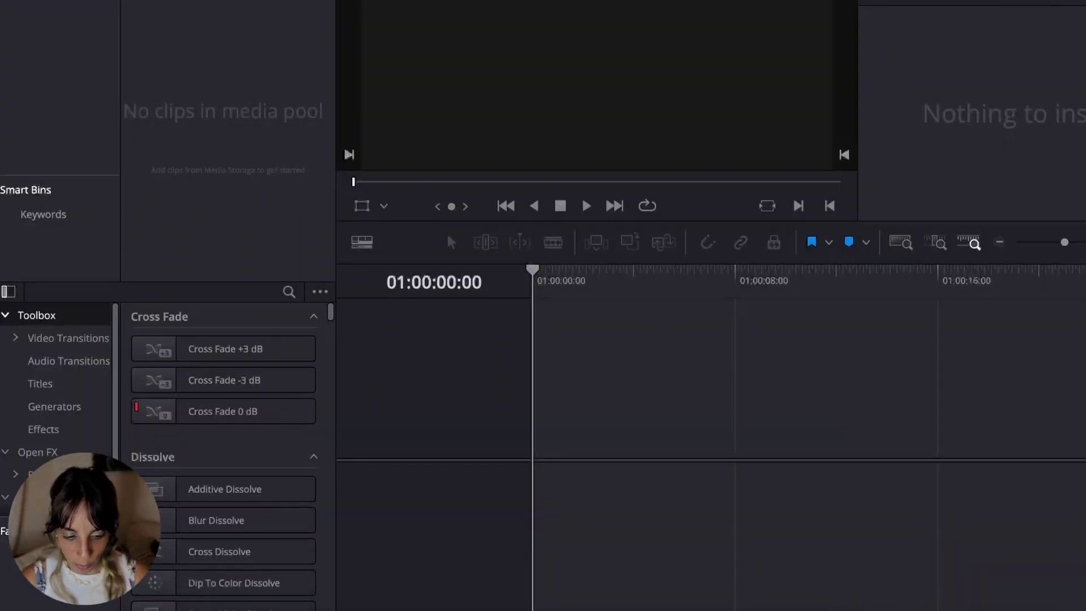
Step: Switch to DaVinci Resolve, play the side-by-side comparison of the original and stylized videos, and scrub back through it
{"action": "left_click", "coordinate": [138, 0]}
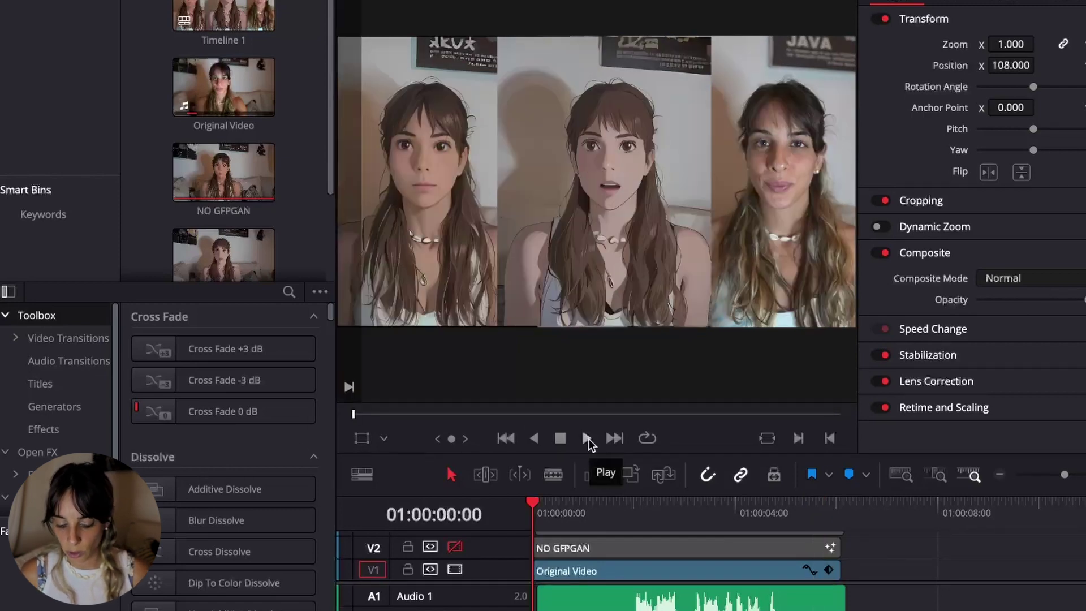
{"action": "left_click", "coordinate": [588, 437]}
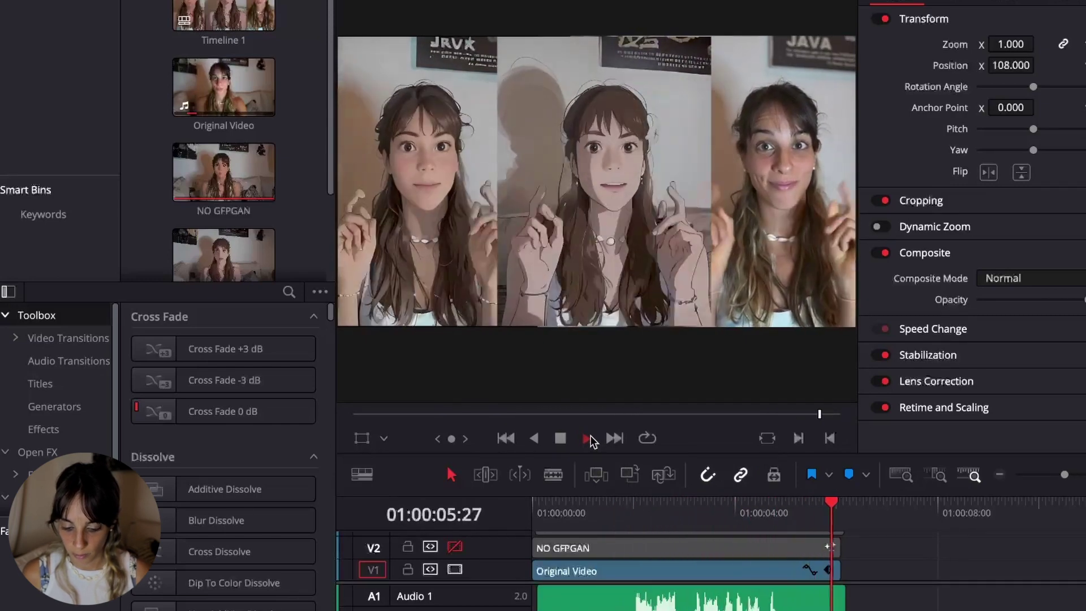
{"action": "left_click", "coordinate": [379, 414]}
{"action": "mouse_move", "coordinate": [379, 418]}
{"action": "left_mouse_down"}
{"action": "mouse_move", "coordinate": [351, 425]}
{"action": "mouse_move", "coordinate": [431, 419]}
{"action": "mouse_move", "coordinate": [467, 433]}
{"action": "mouse_move", "coordinate": [565, 416]}
{"action": "left_mouse_up"}
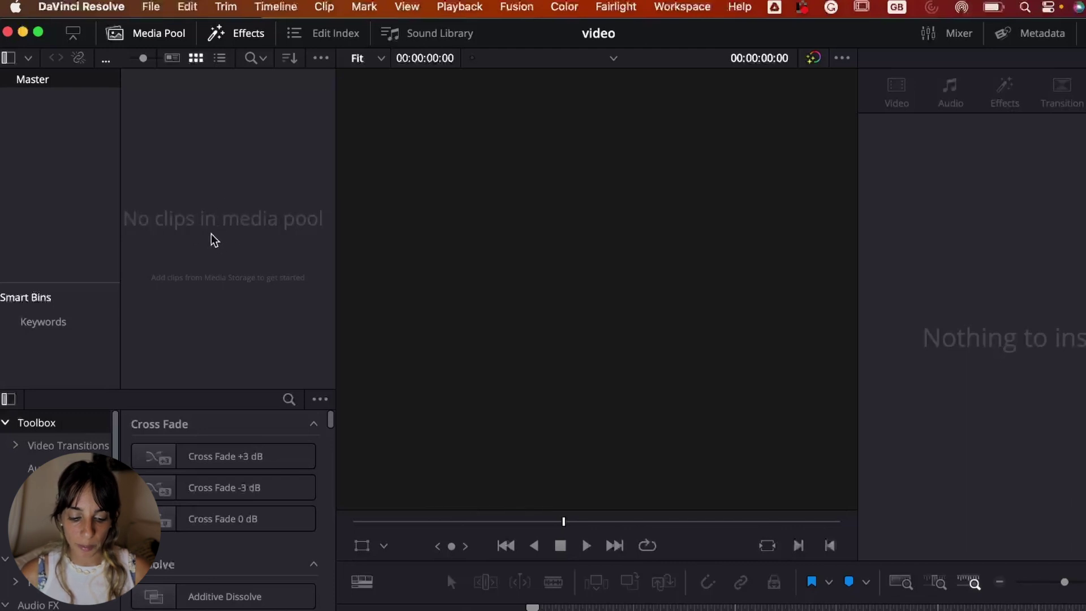
Step: Import laura.mp4 into the media pool and place the clip at the start of a new timeline's video track
{"action": "left_click", "coordinate": [151, 6]}
{"action": "mouse_move", "coordinate": [184, 210]}
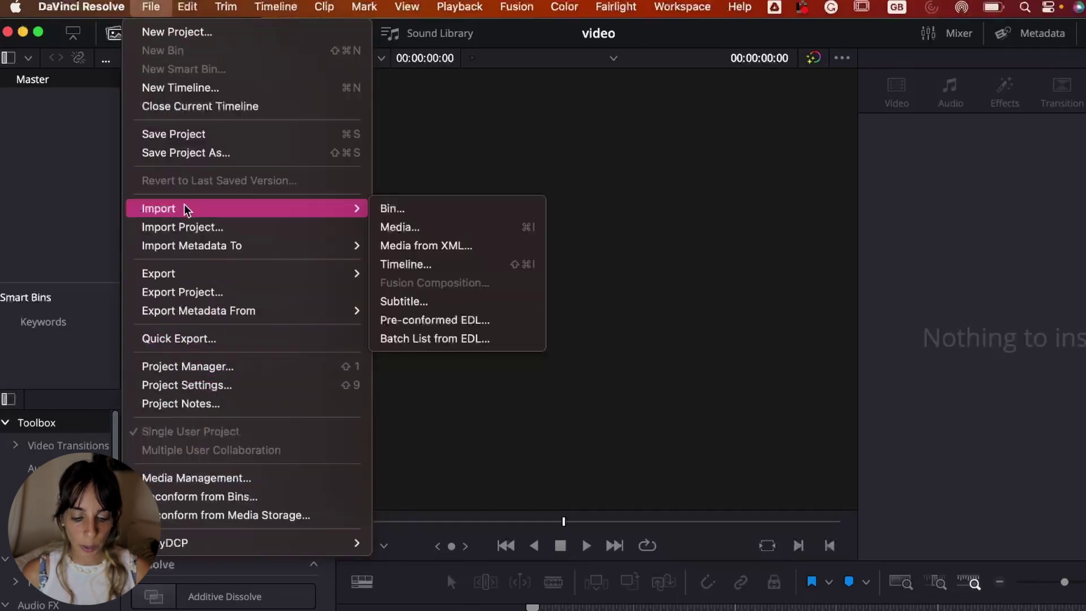
{"action": "left_click", "coordinate": [402, 228]}
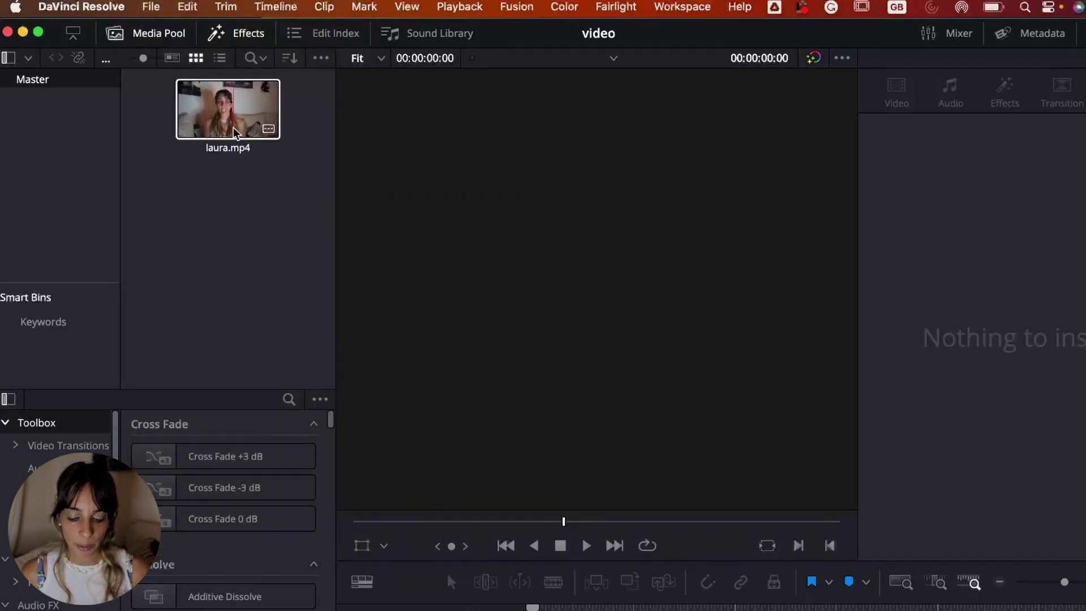
{"action": "left_click_drag", "start_coordinate": [226, 110], "coordinate": [678, 577]}
{"action": "left_click_drag", "start_coordinate": [678, 441], "coordinate": [679, 531]}
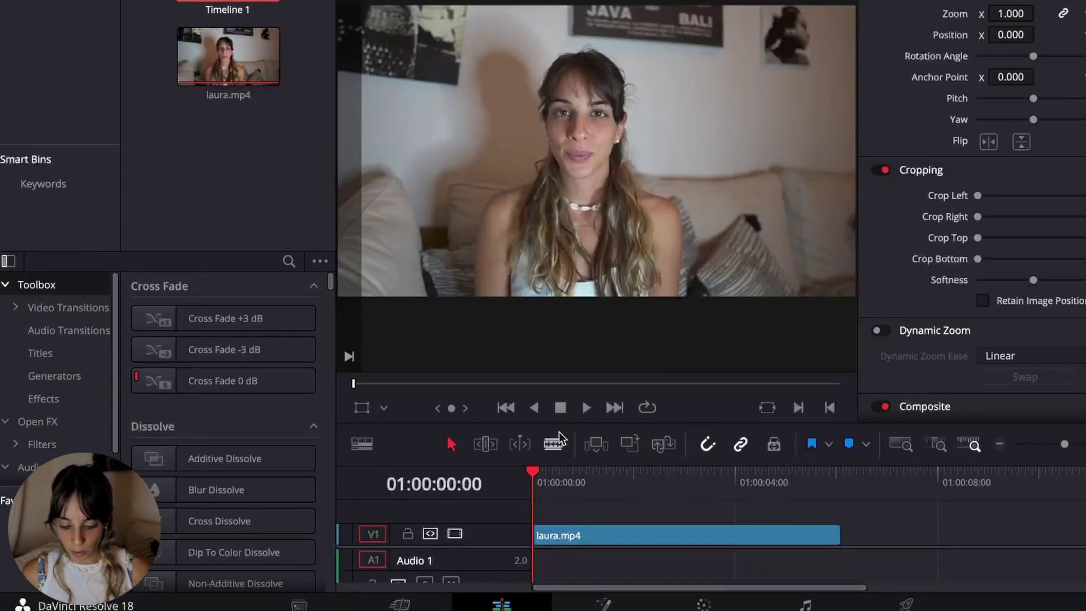
{"action": "left_click", "coordinate": [726, 535]}
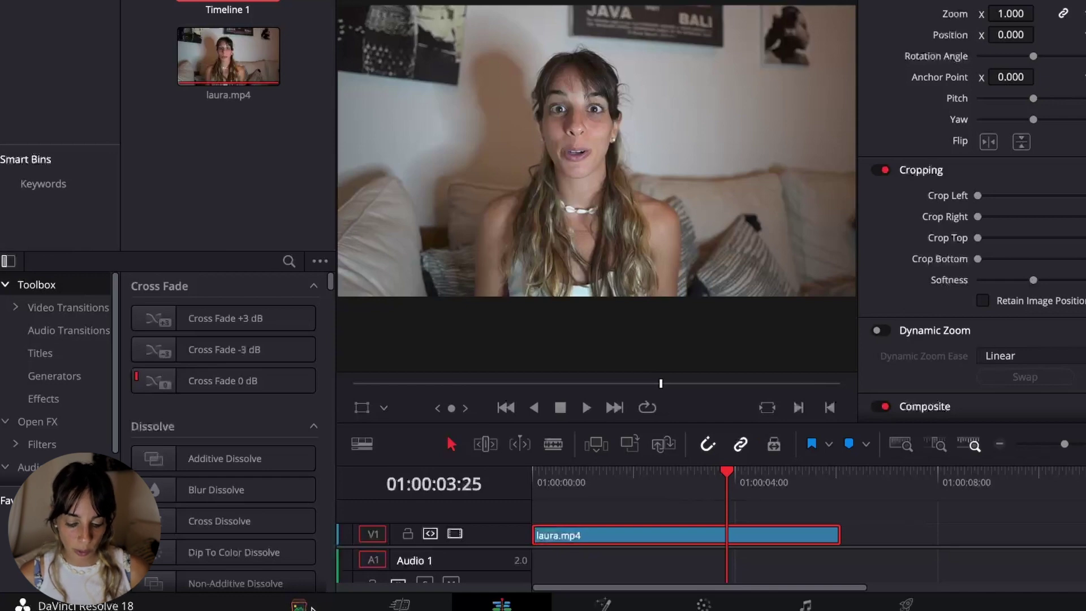
Step: Inspect the frame count, resolution and frame rate of laura.mp4 in the detailed media list
{"action": "left_click", "coordinate": [299, 604]}
{"action": "left_click", "coordinate": [250, 314]}
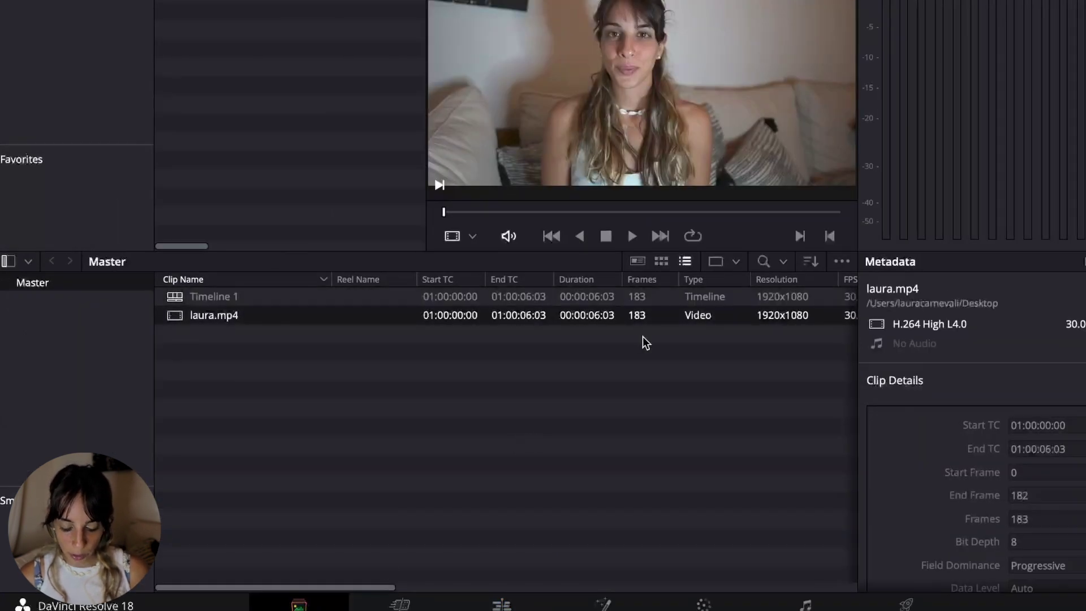
{"action": "scroll", "coordinate": [297, 316], "scroll_direction": "right", "scroll_amount": 3}
{"action": "scroll", "coordinate": [298, 316], "scroll_direction": "left", "scroll_amount": 3}
{"action": "scroll", "coordinate": [297, 316], "scroll_direction": "right", "scroll_amount": 1}
{"action": "scroll", "coordinate": [297, 317], "scroll_direction": "right", "scroll_amount": 5}
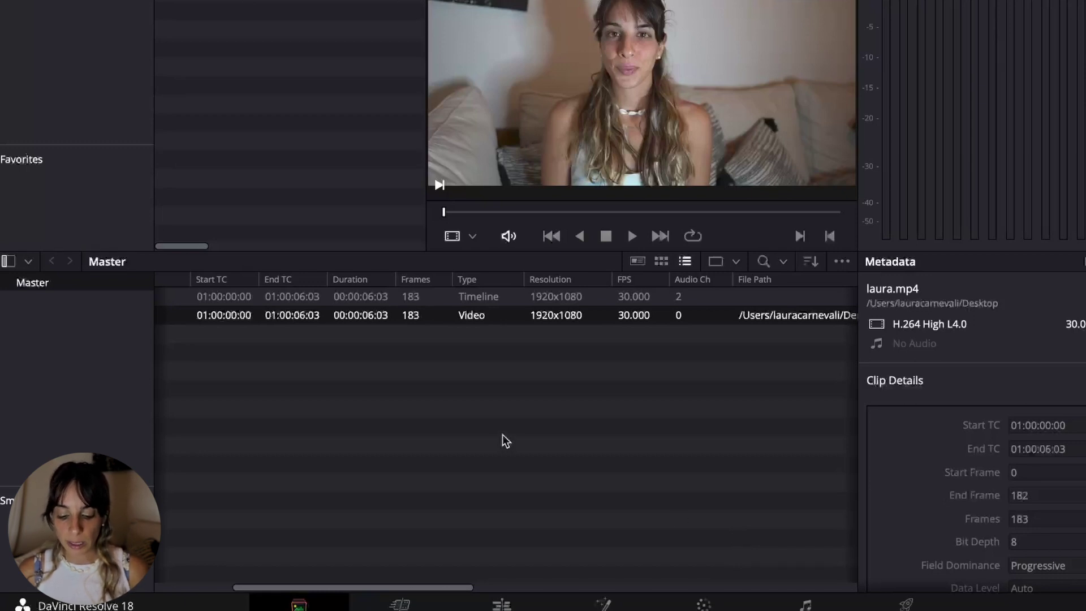
Step: Open the render settings on the Deliver page and name the output file laura
{"action": "left_click", "coordinate": [903, 604]}
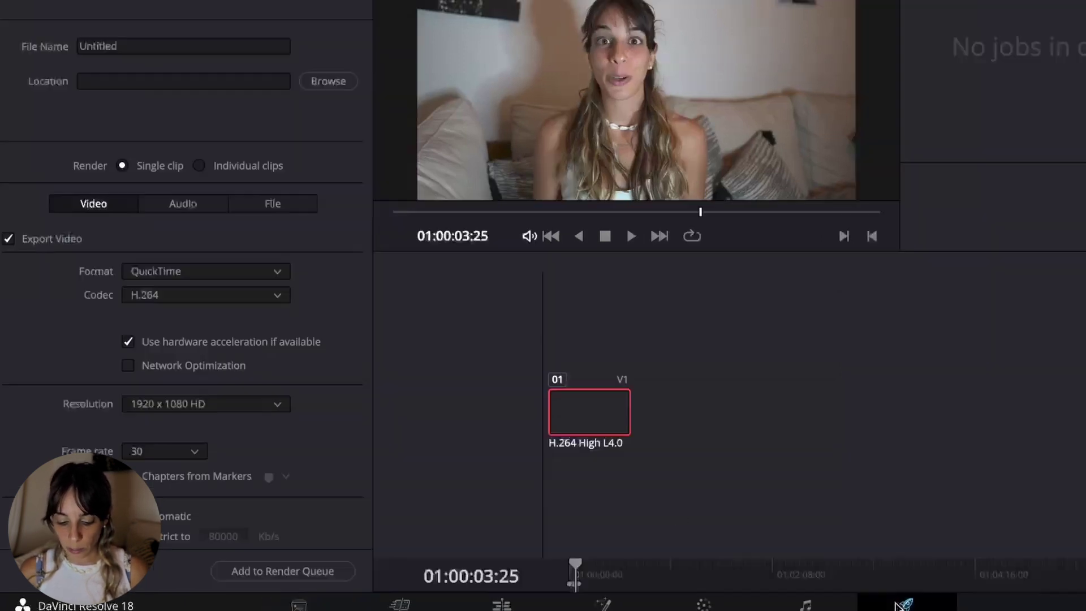
{"action": "left_click", "coordinate": [124, 43]}
{"action": "type", "text": "laura"}
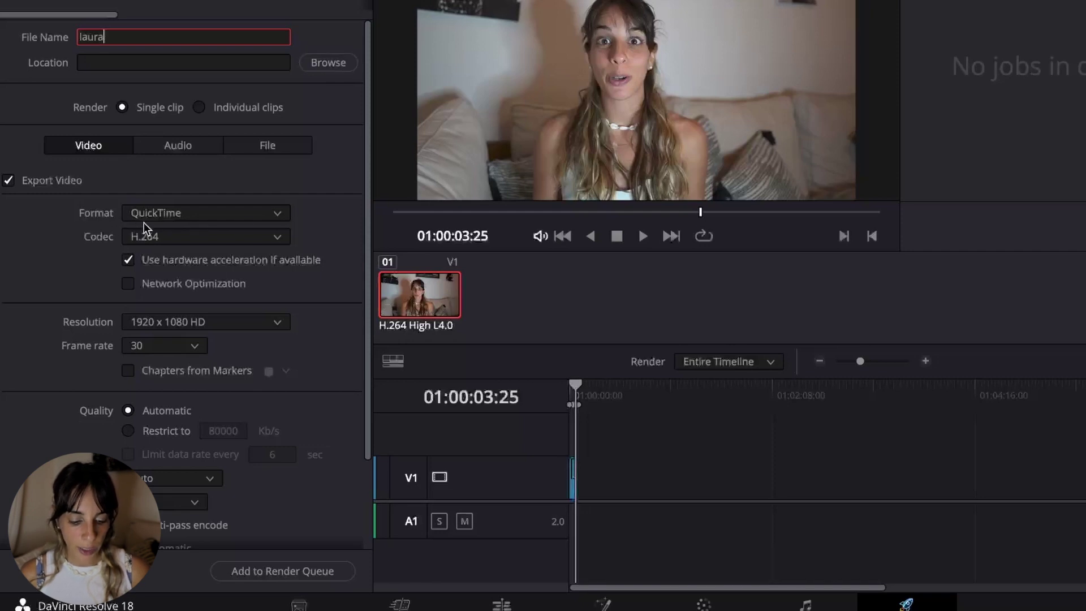
Step: Set the export format to TIFF with the RGB 8 bits codec and keep the frame rate at 30
{"action": "left_click", "coordinate": [188, 216]}
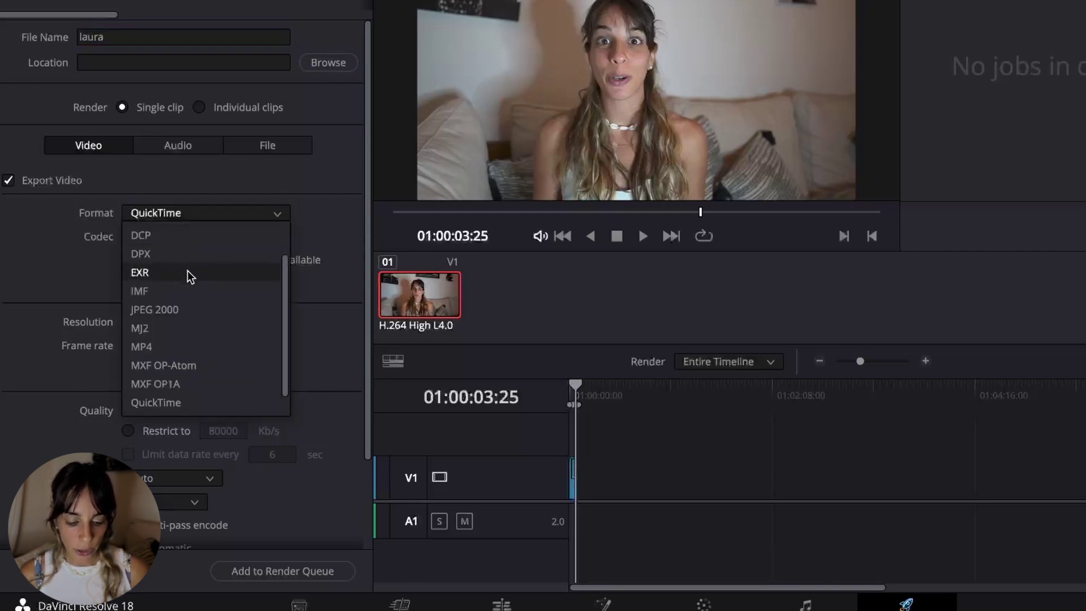
{"action": "scroll", "coordinate": [179, 358], "scroll_direction": "down", "scroll_amount": 1}
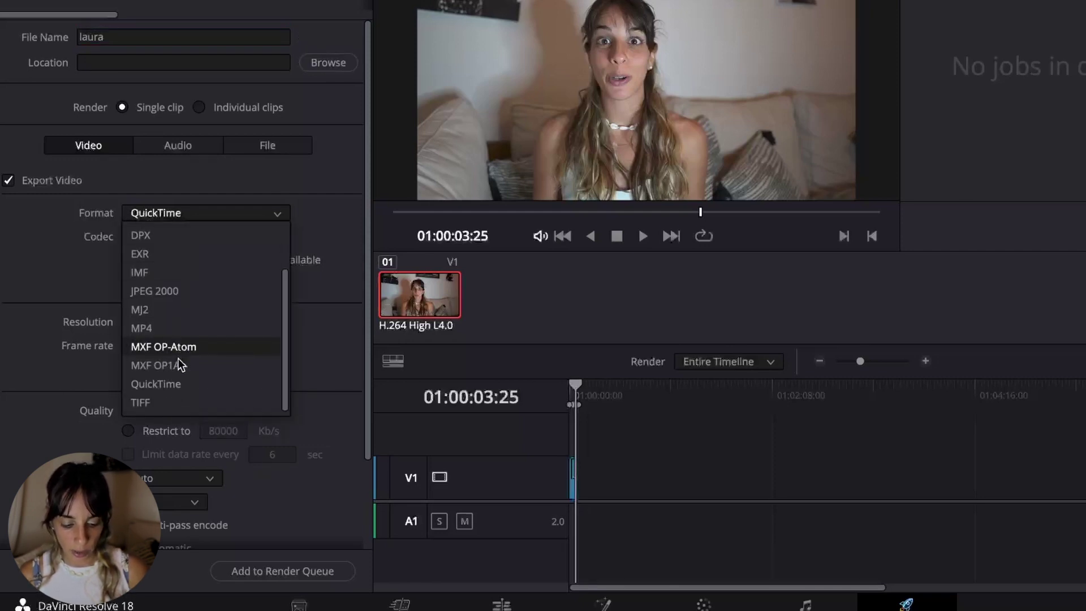
{"action": "left_click", "coordinate": [169, 402]}
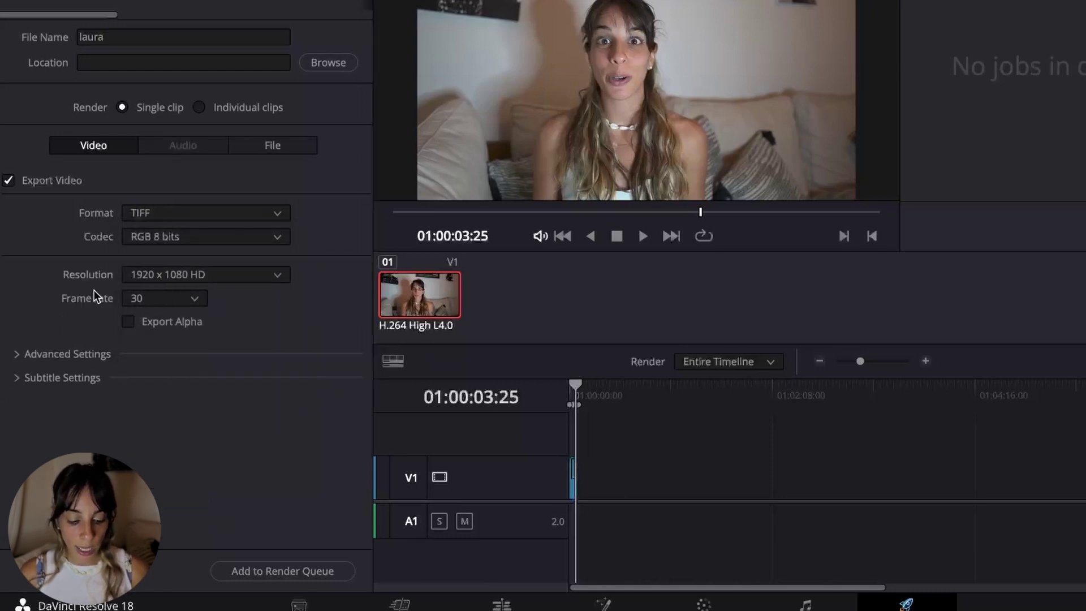
{"action": "left_click", "coordinate": [146, 299]}
{"action": "left_click", "coordinate": [147, 300]}
{"action": "left_click", "coordinate": [158, 301]}
{"action": "left_click", "coordinate": [159, 301]}
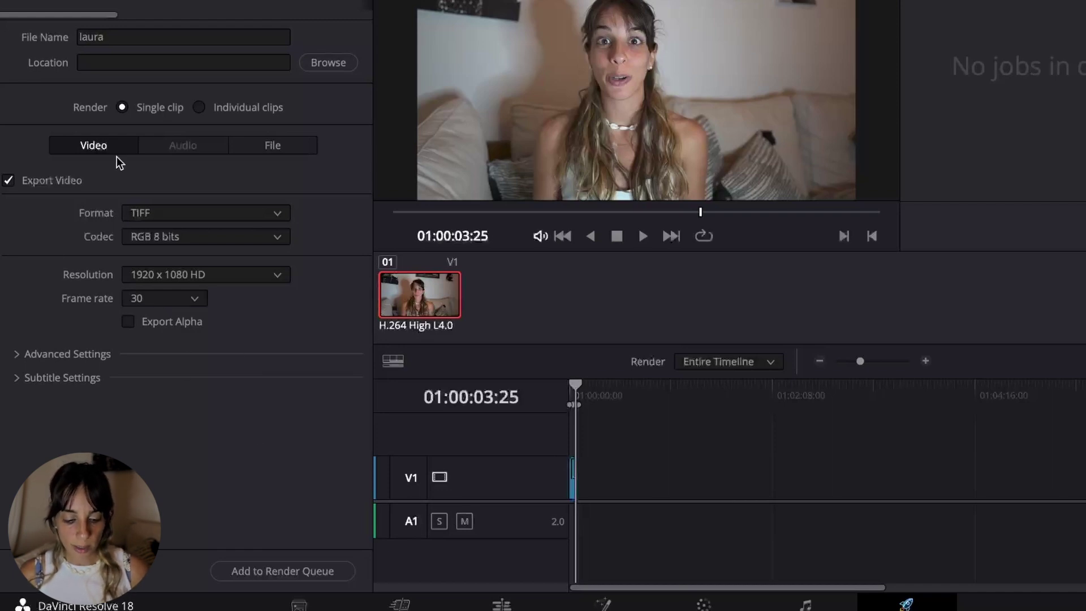
Step: Choose the Desktop as the output location and add the laura export to the render queue
{"action": "left_click", "coordinate": [276, 573]}
{"action": "mouse_move", "coordinate": [263, 598]}
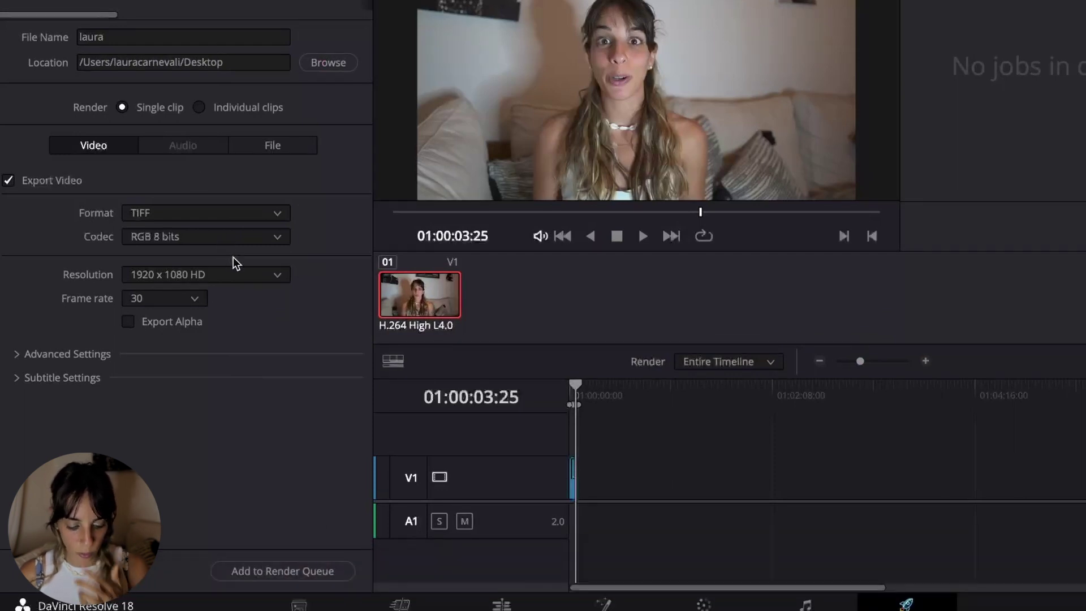
{"action": "left_click", "coordinate": [260, 567]}
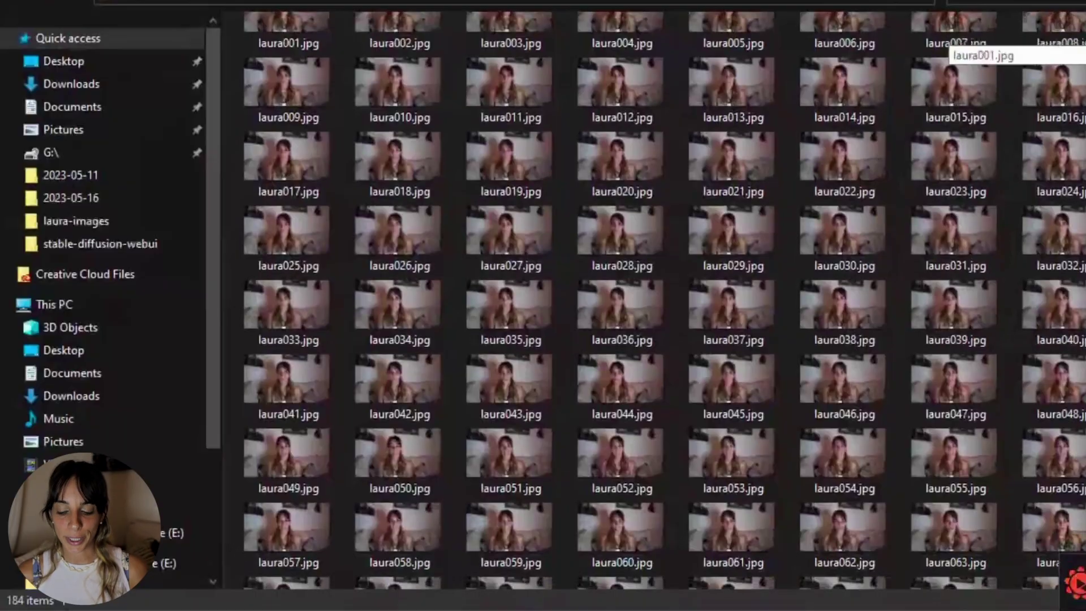
Step: Switch to the Windows folder of exported laura JPG frames and look through the numbered sequence
{"action": "scroll", "coordinate": [522, 230], "scroll_direction": "down", "scroll_amount": 15}
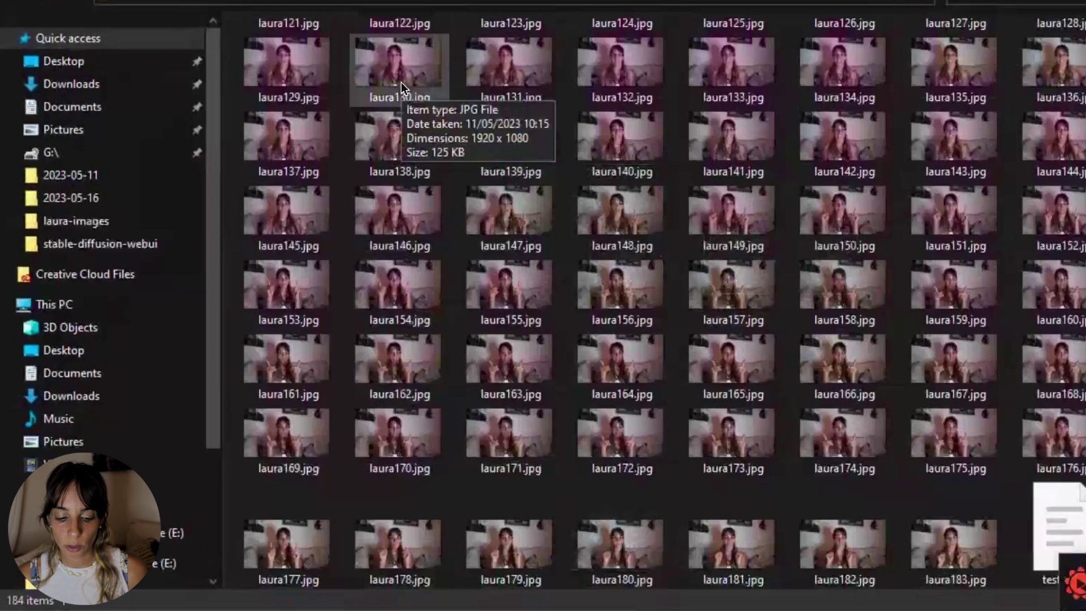
{"action": "scroll", "coordinate": [401, 83], "scroll_direction": "up", "scroll_amount": 3}
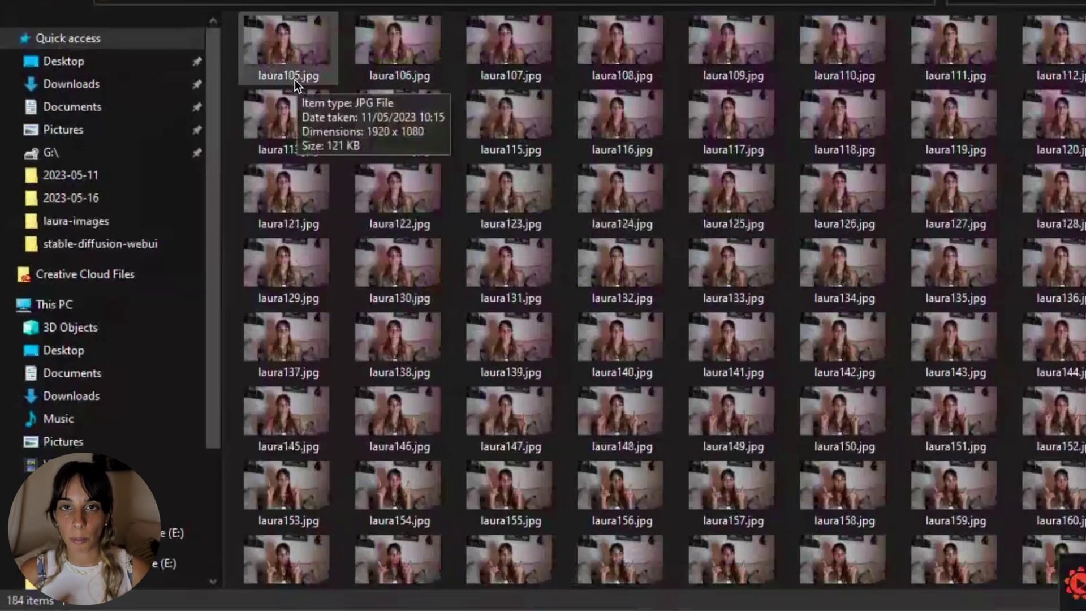
{"action": "scroll", "coordinate": [292, 77], "scroll_direction": "up", "scroll_amount": 10}
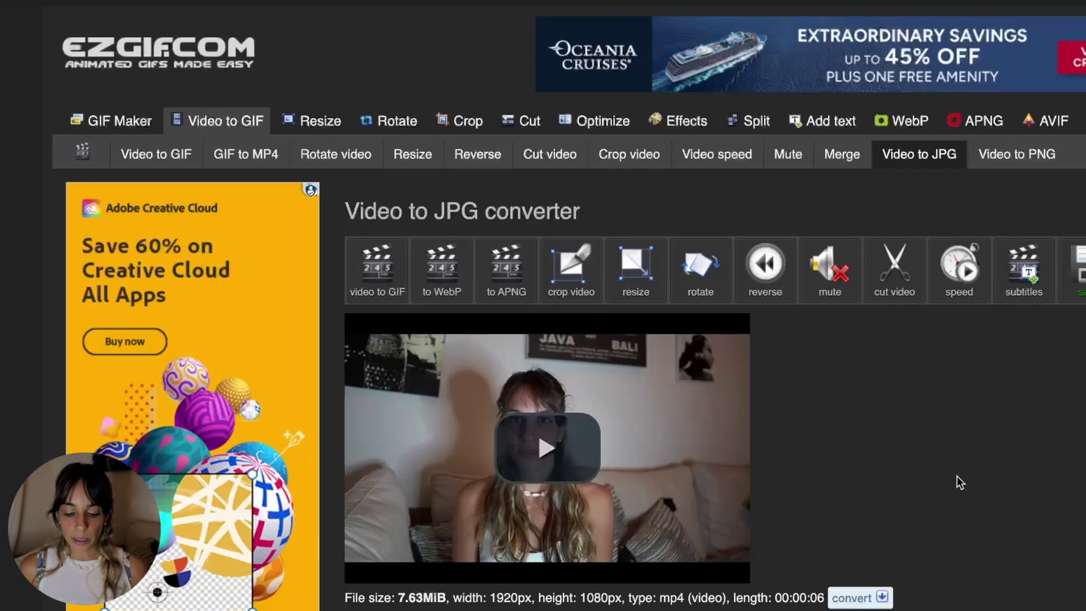
Step: Switch to ezgif's Video to JPG converter and choose the frame rate option 20 (max 10 seconds)
{"action": "scroll", "coordinate": [956, 476], "scroll_direction": "down", "scroll_amount": 1}
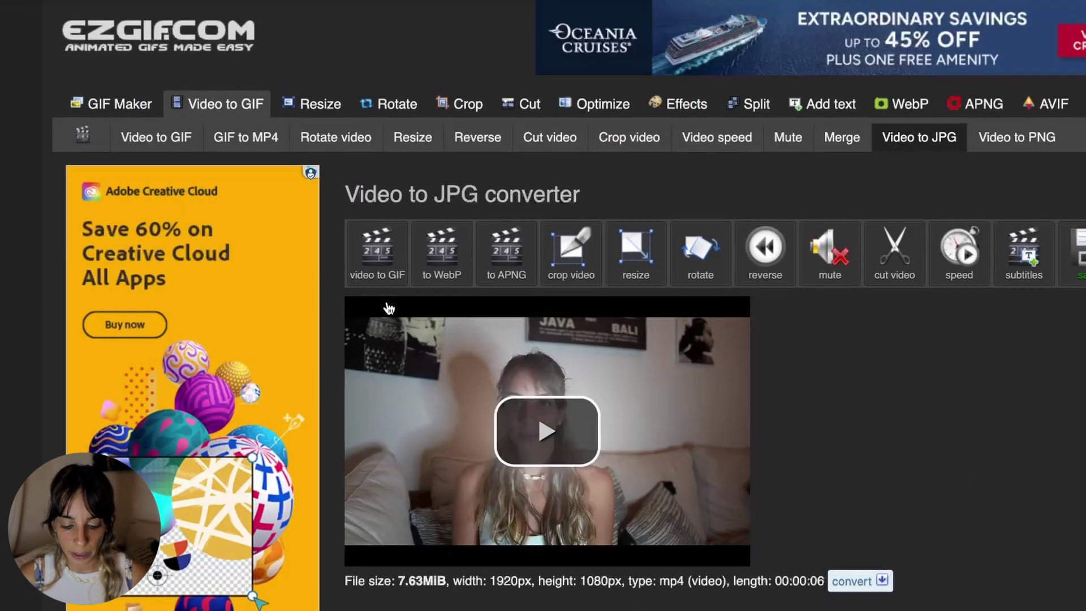
{"action": "scroll", "coordinate": [382, 308], "scroll_direction": "down", "scroll_amount": 3}
{"action": "scroll", "coordinate": [672, 390], "scroll_direction": "down", "scroll_amount": 10}
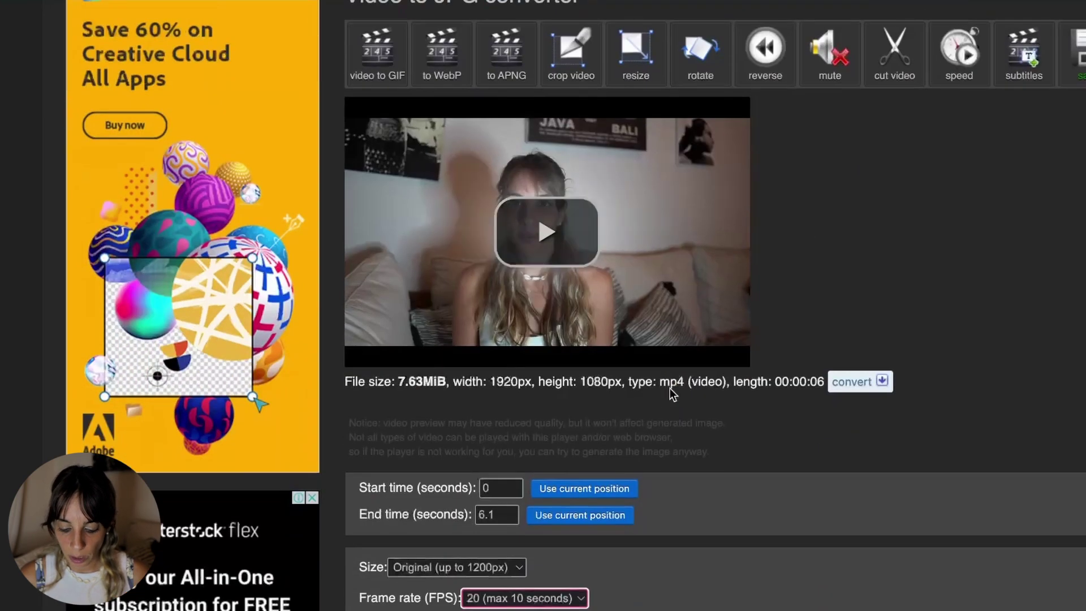
{"action": "scroll", "coordinate": [552, 451], "scroll_direction": "down", "scroll_amount": 2}
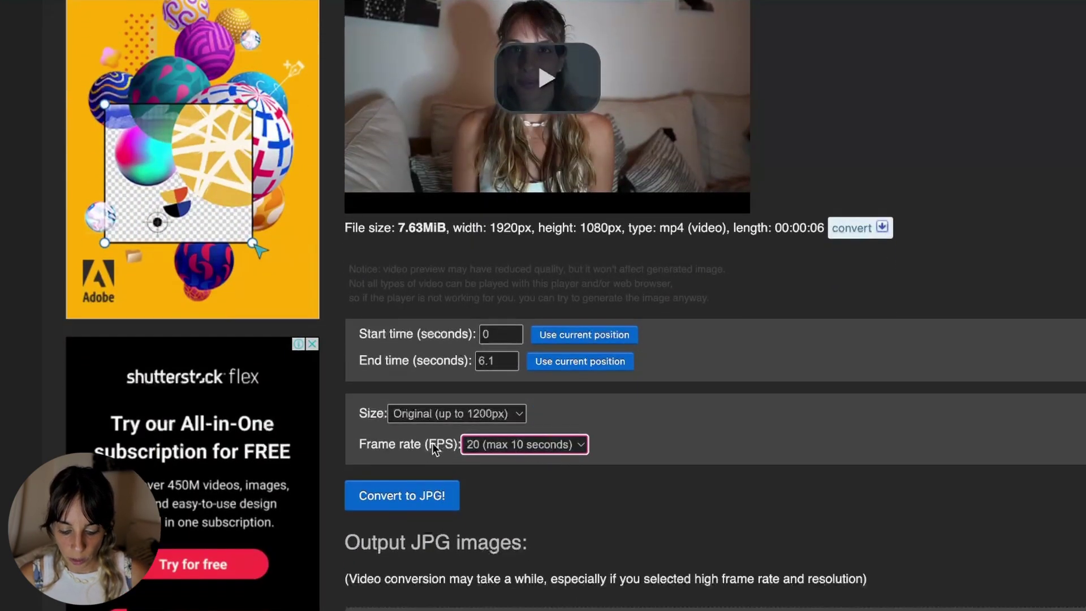
{"action": "left_click", "coordinate": [547, 442]}
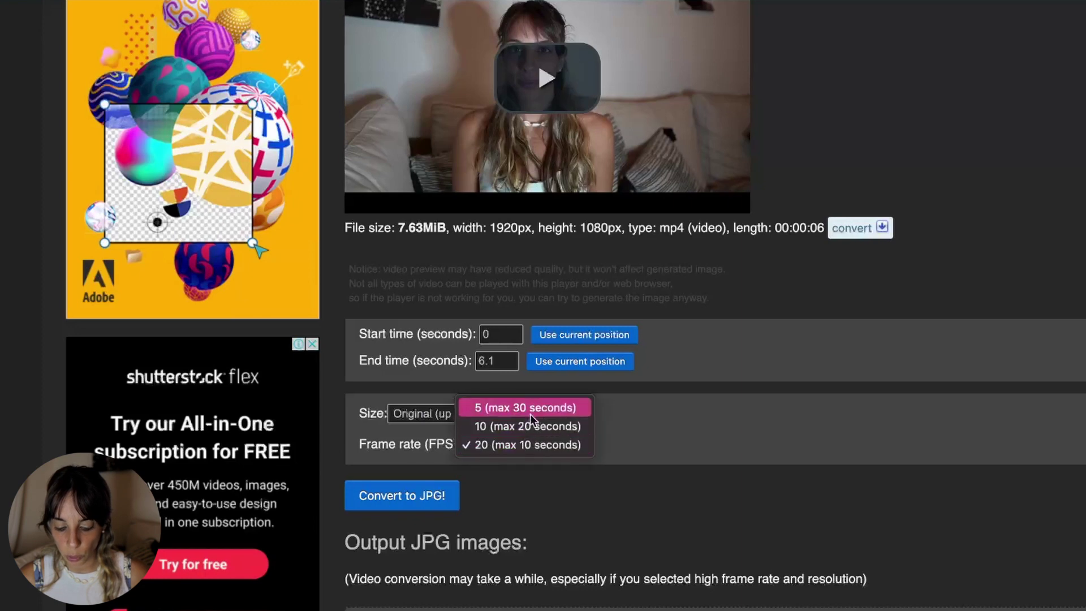
{"action": "left_click", "coordinate": [533, 444]}
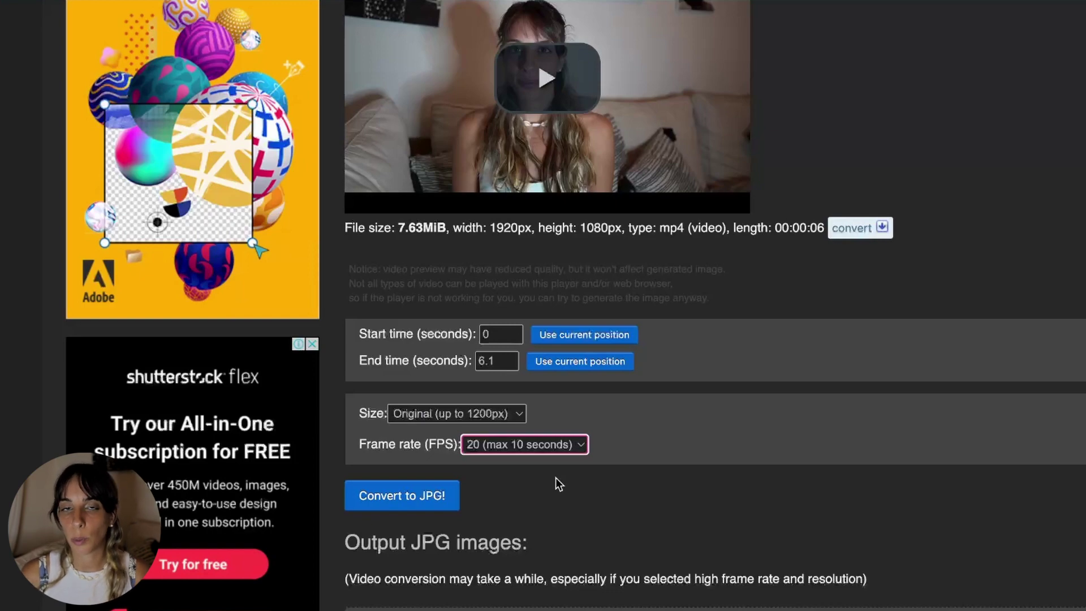
Step: Look through the converted JPG frames listed under the output images
{"action": "scroll", "coordinate": [556, 477], "scroll_direction": "down", "scroll_amount": 5}
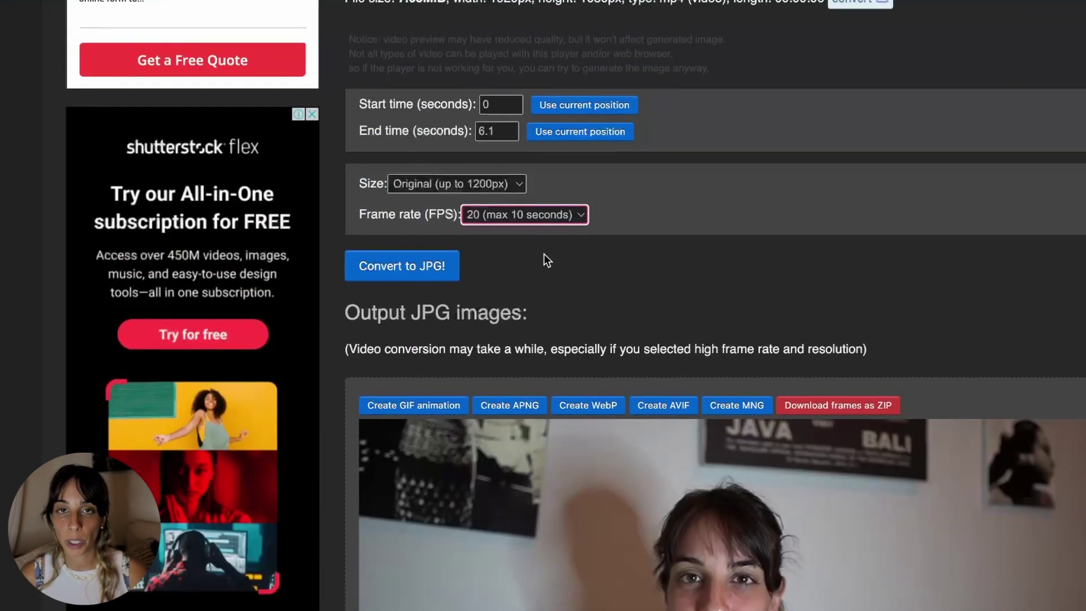
{"action": "scroll", "coordinate": [537, 266], "scroll_direction": "down", "scroll_amount": 10}
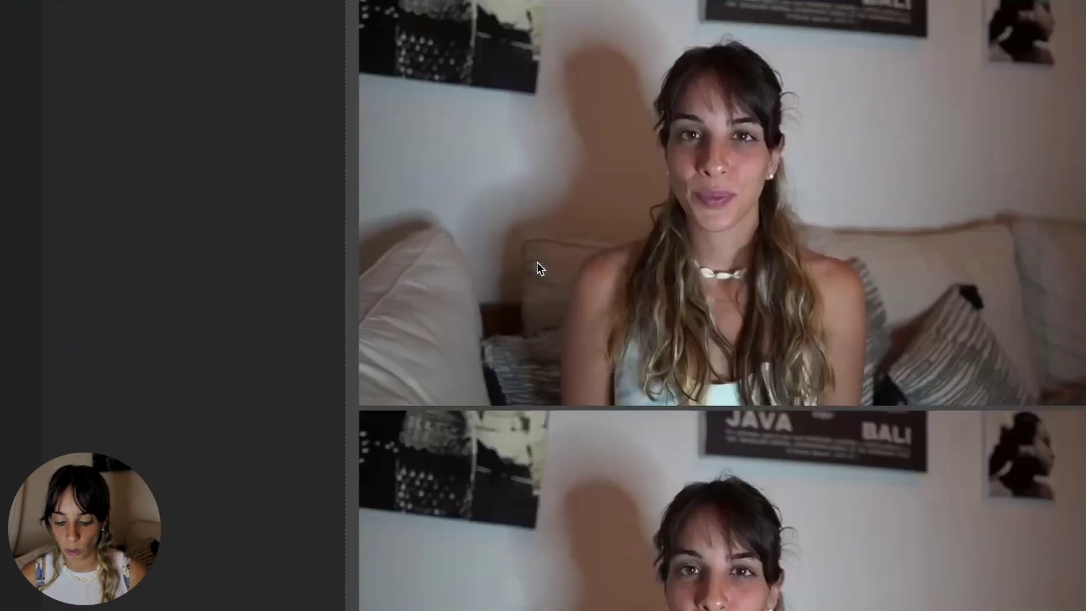
{"action": "scroll", "coordinate": [537, 263], "scroll_direction": "down", "scroll_amount": 15}
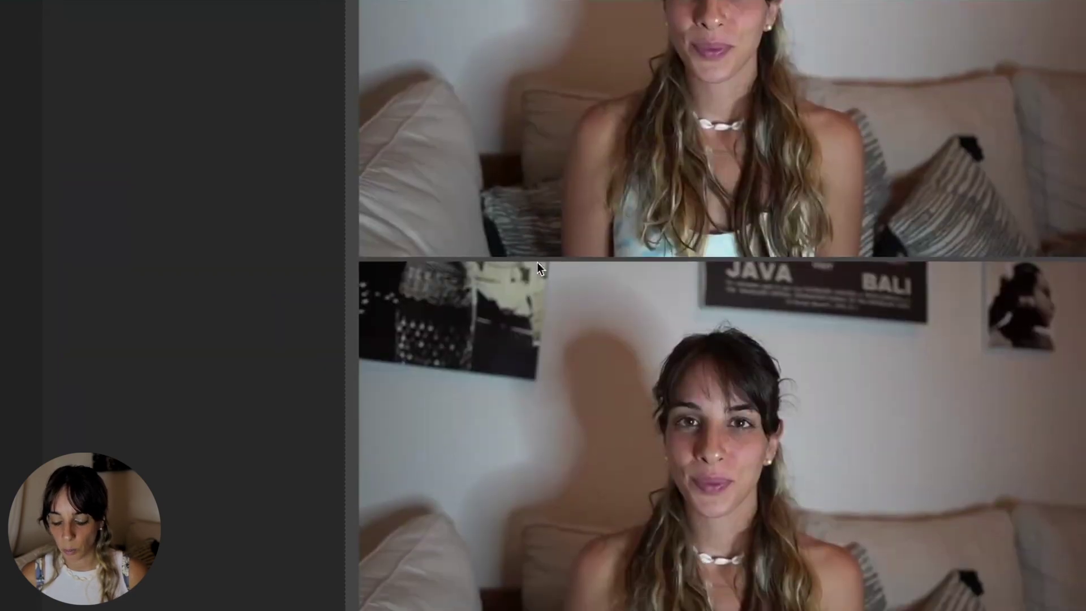
{"action": "scroll", "coordinate": [722, 306], "scroll_direction": "down", "scroll_amount": 10}
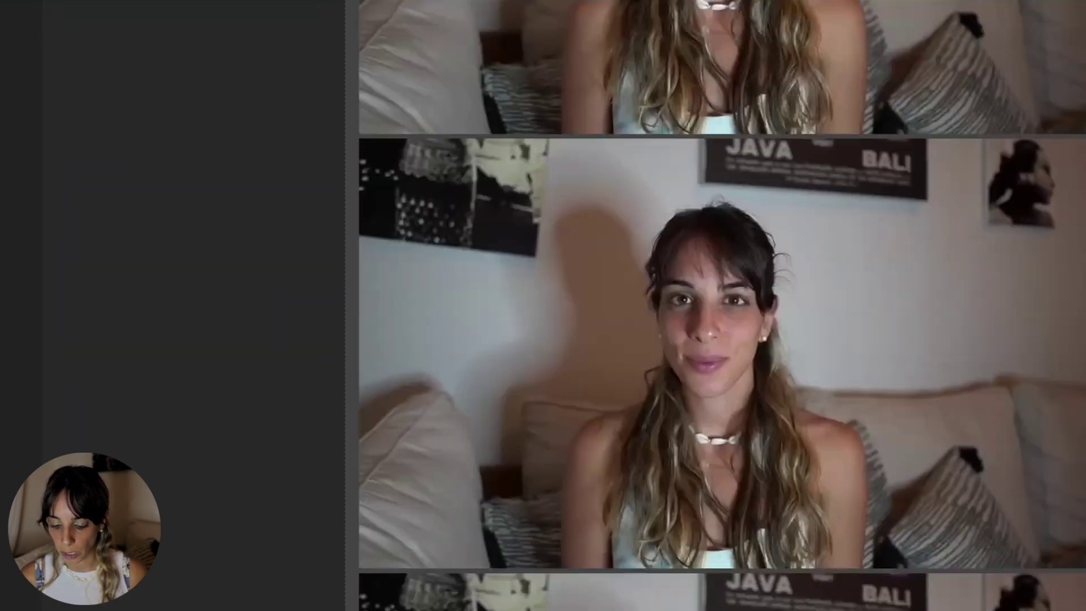
{"action": "scroll", "coordinate": [942, 308], "scroll_direction": "down", "scroll_amount": 10}
{"action": "scroll", "coordinate": [943, 307], "scroll_direction": "up", "scroll_amount": 5}
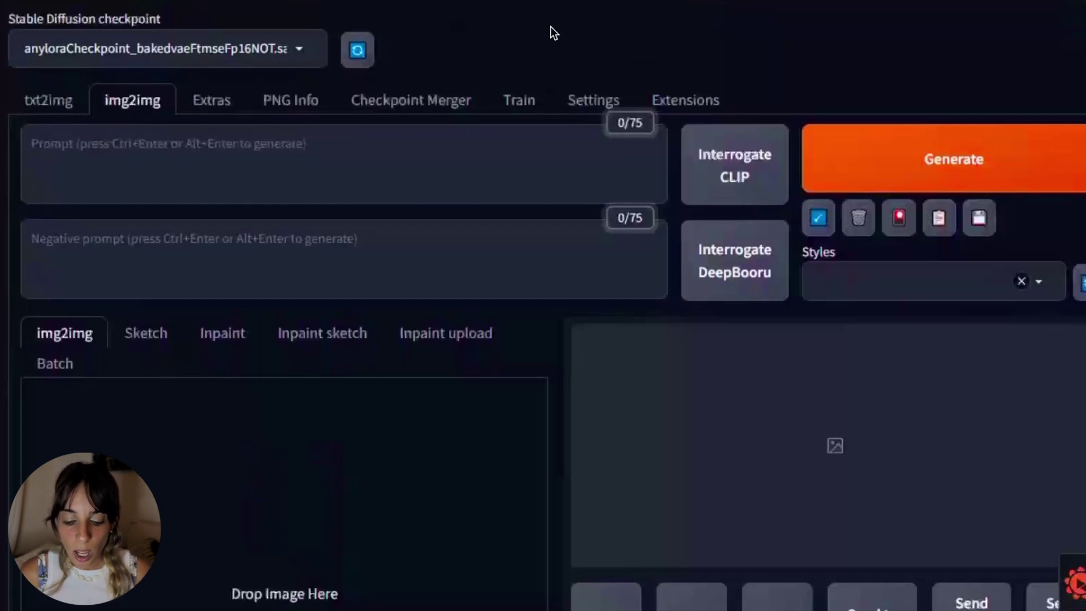
Step: Switch to Stable Diffusion web UI, review the Multi ControlNet model limit in the ControlNet settings, and reload the UI
{"action": "left_click", "coordinate": [589, 99]}
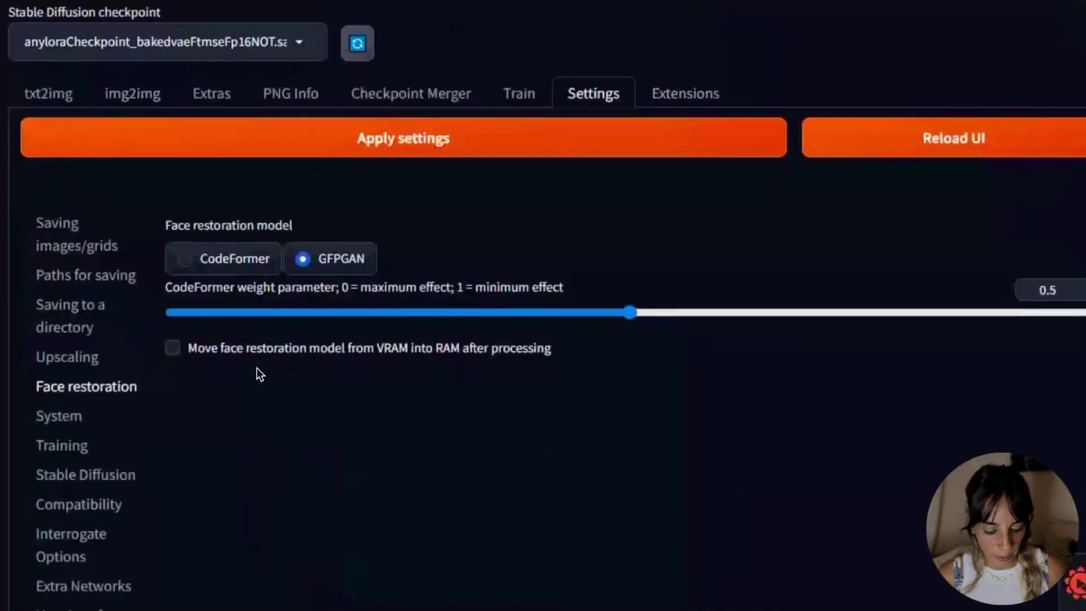
{"action": "scroll", "coordinate": [169, 376], "scroll_direction": "down", "scroll_amount": 4}
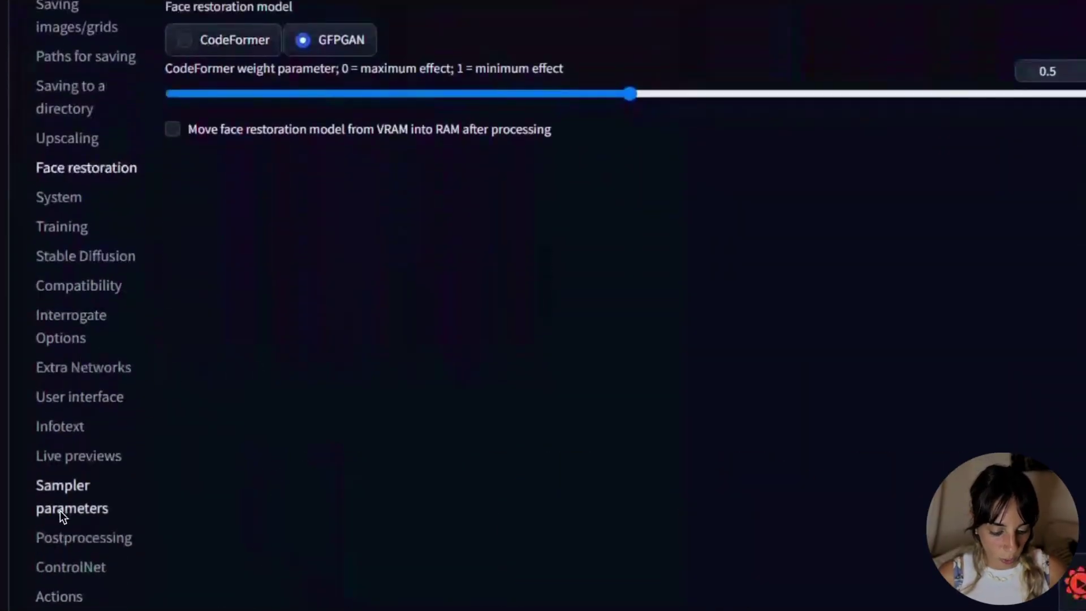
{"action": "scroll", "coordinate": [59, 541], "scroll_direction": "down", "scroll_amount": 1}
{"action": "left_click", "coordinate": [62, 549]}
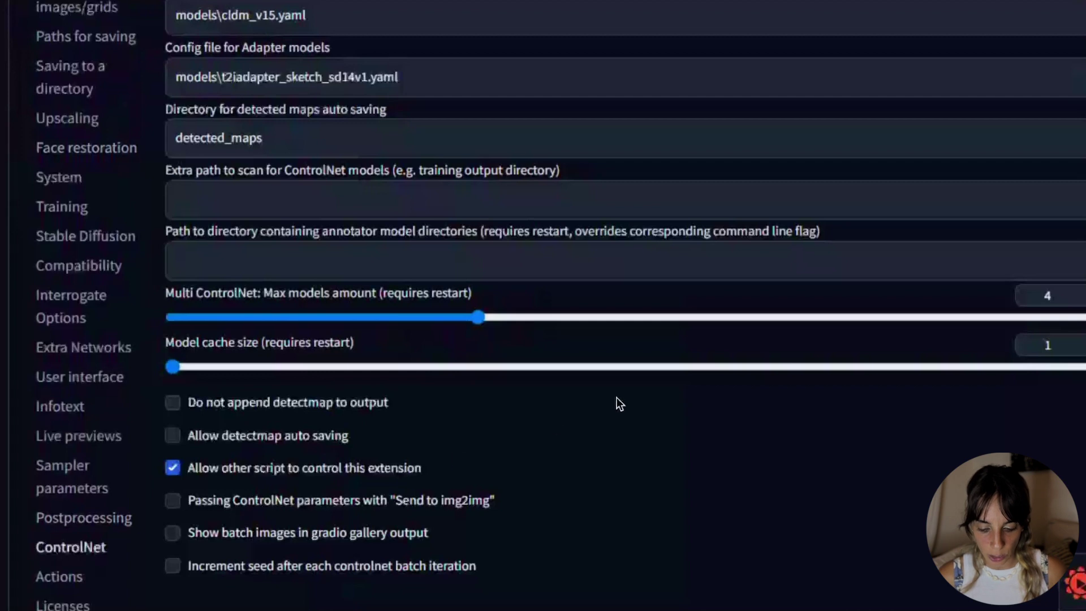
{"action": "scroll", "coordinate": [617, 396], "scroll_direction": "up", "scroll_amount": 5}
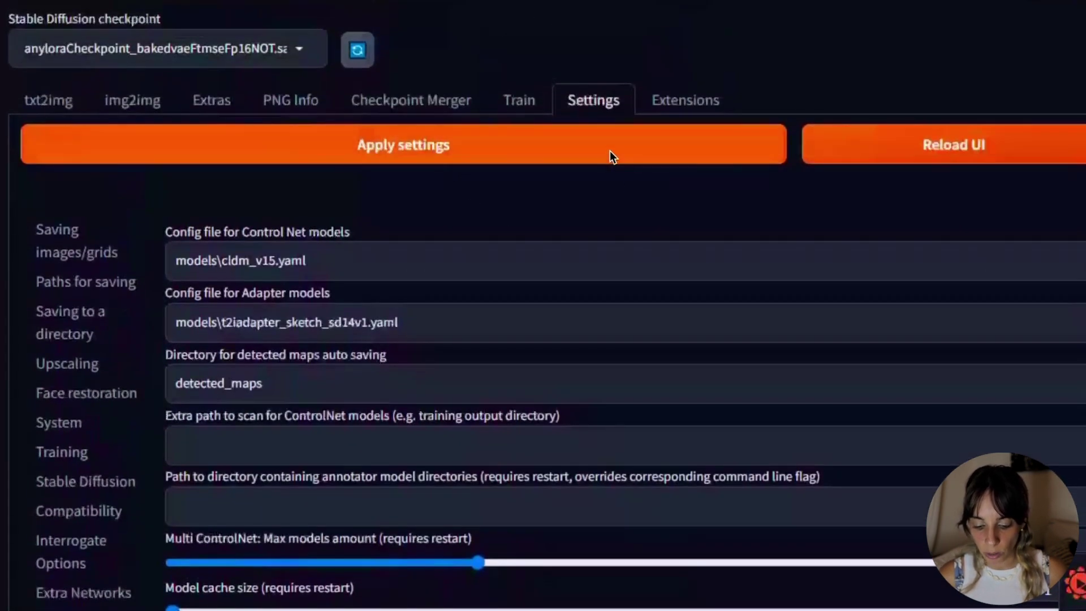
{"action": "left_click", "coordinate": [909, 145]}
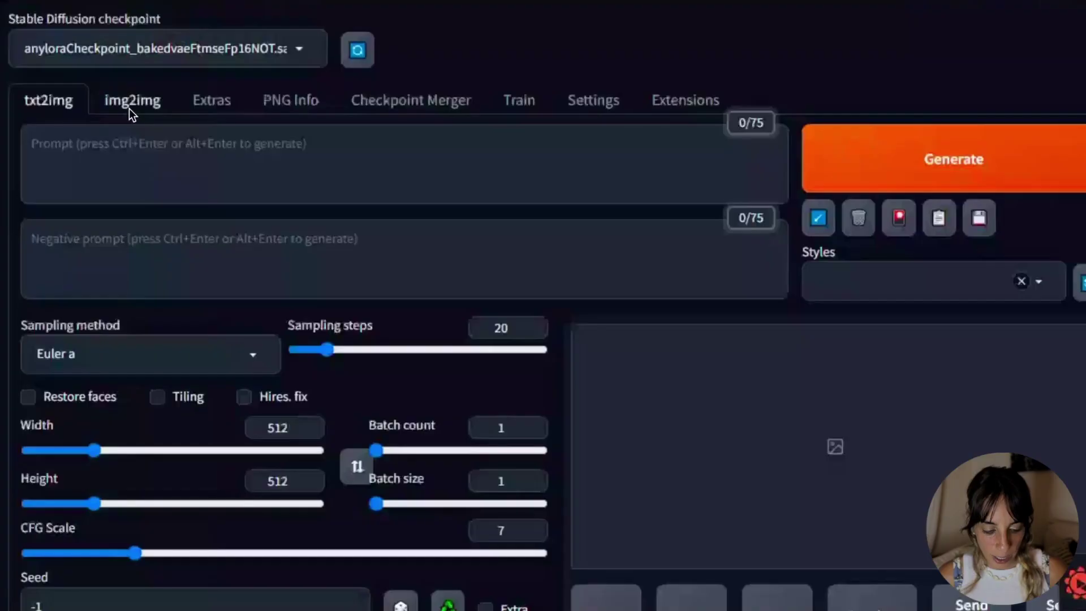
Step: Select the controlnet m2m script for img2img and expand its ControlNet-M2M section
{"action": "left_click", "coordinate": [129, 105]}
{"action": "scroll", "coordinate": [167, 286], "scroll_direction": "down", "scroll_amount": 1}
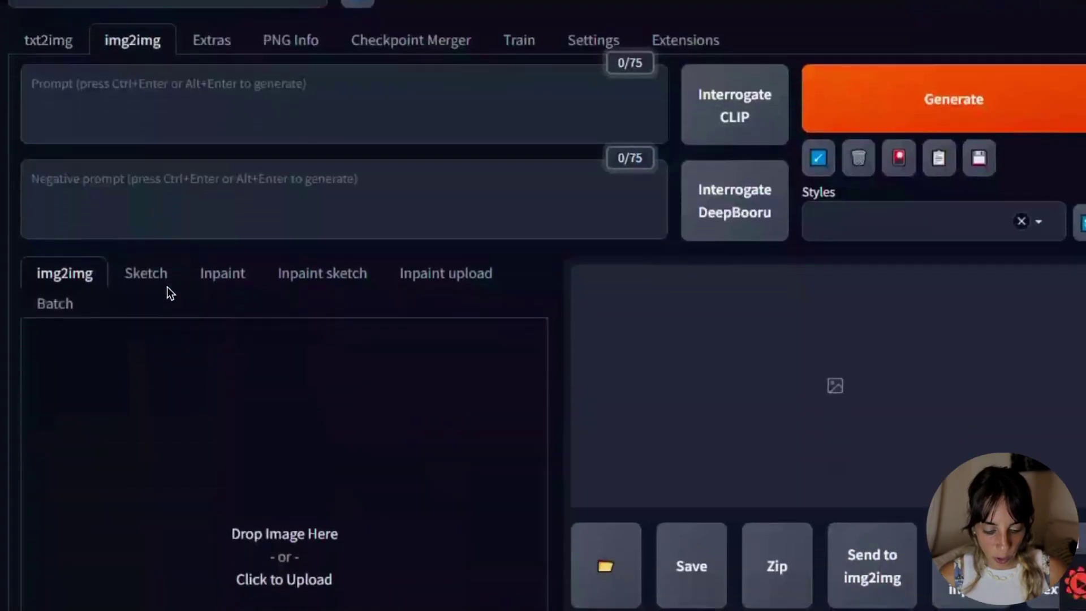
{"action": "scroll", "coordinate": [167, 286], "scroll_direction": "down", "scroll_amount": 15}
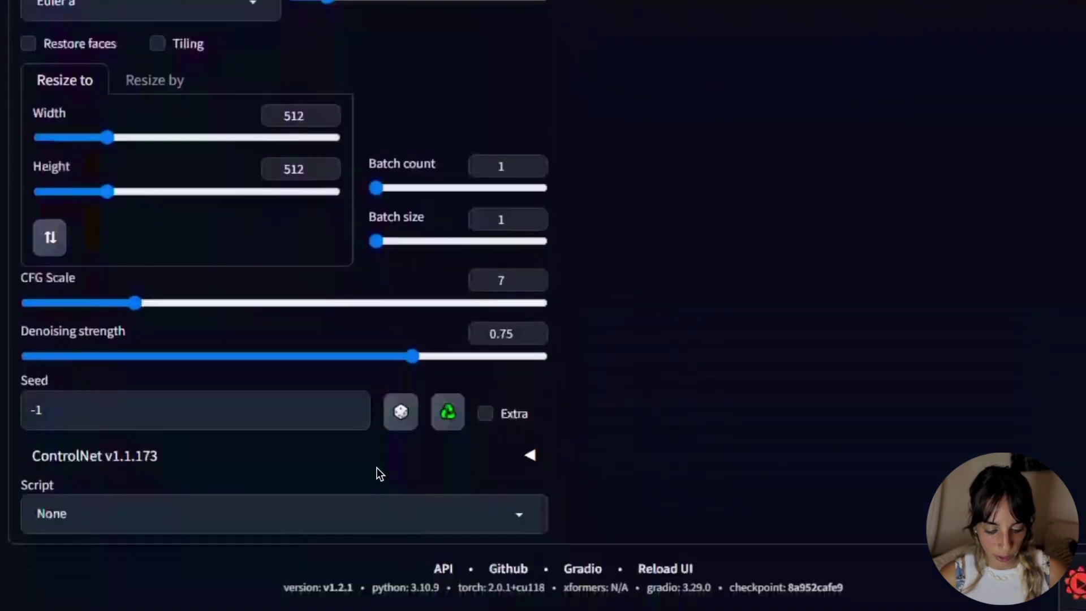
{"action": "left_click", "coordinate": [168, 518]}
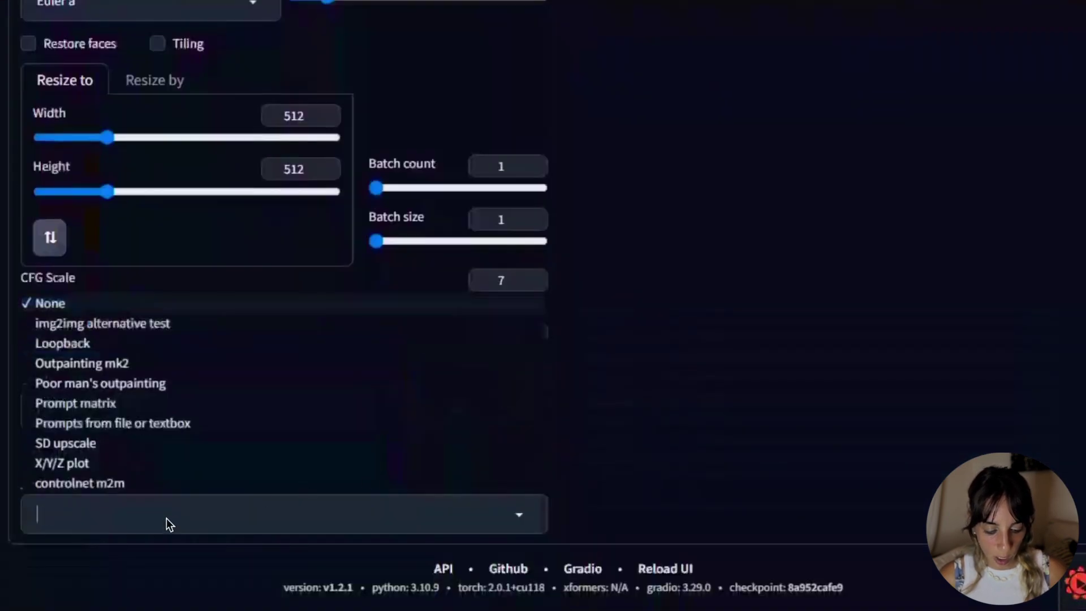
{"action": "left_click", "coordinate": [86, 484]}
{"action": "scroll", "coordinate": [339, 538], "scroll_direction": "down", "scroll_amount": 1}
{"action": "left_click", "coordinate": [530, 514]}
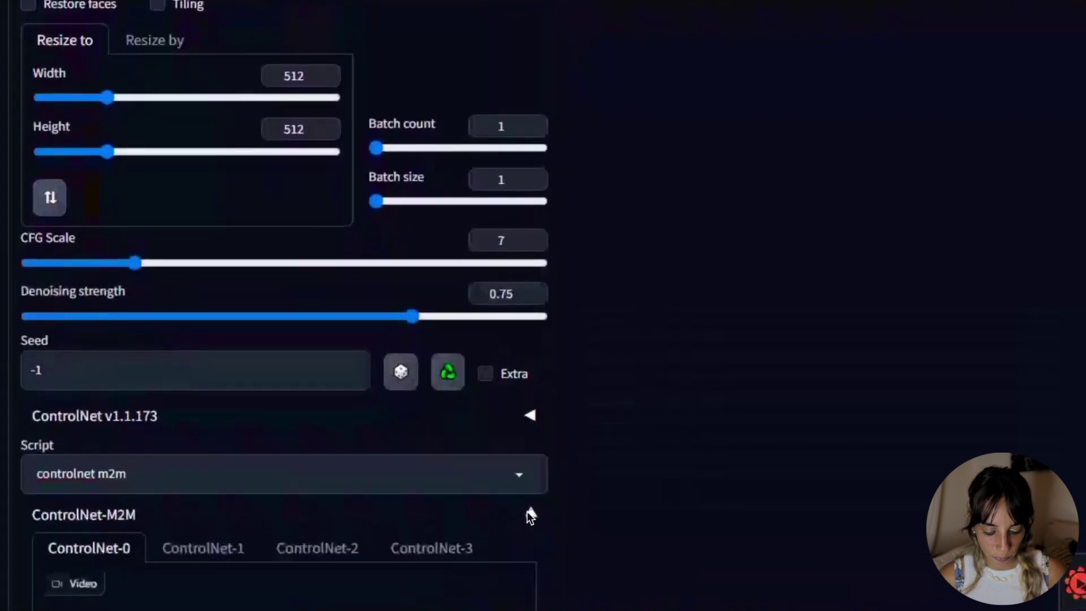
{"action": "scroll", "coordinate": [530, 512], "scroll_direction": "down", "scroll_amount": 7}
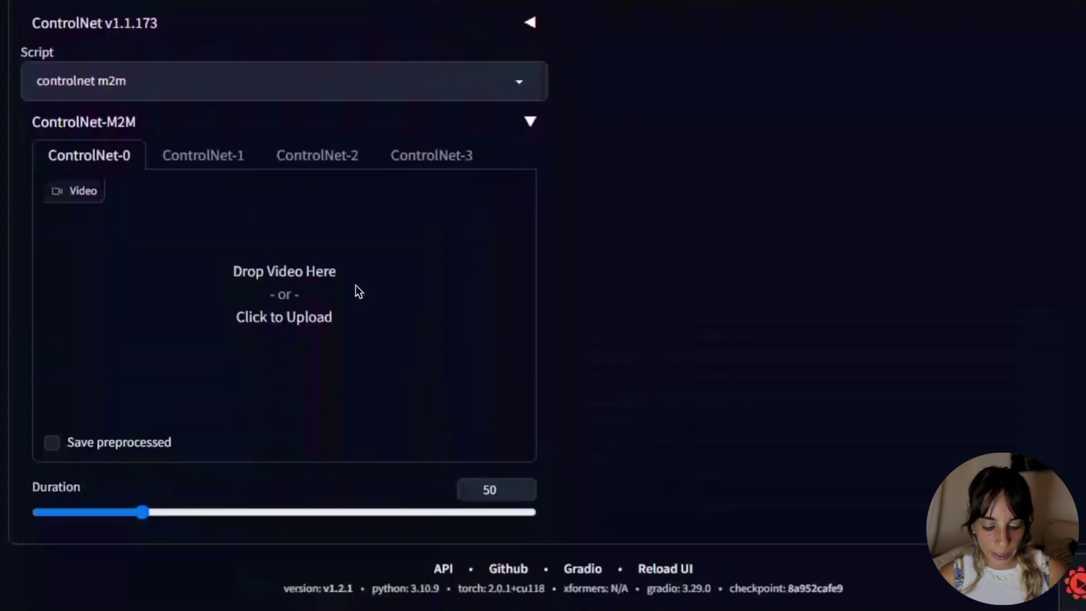
{"action": "left_click", "coordinate": [295, 306]}
{"action": "key", "text": "Escape"}
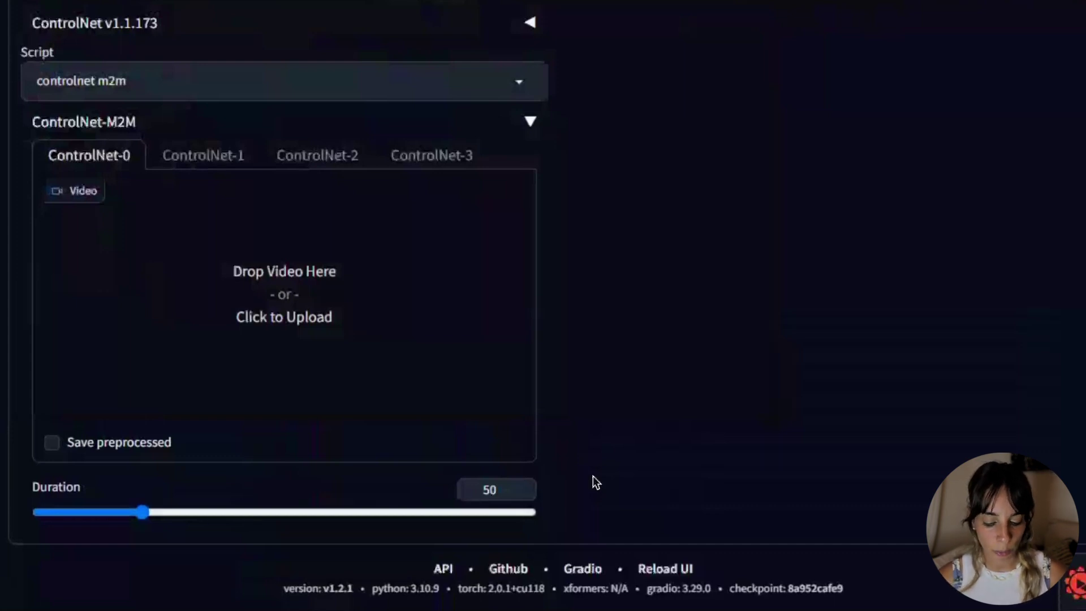
{"action": "scroll", "coordinate": [595, 482], "scroll_direction": "up", "scroll_amount": 10}
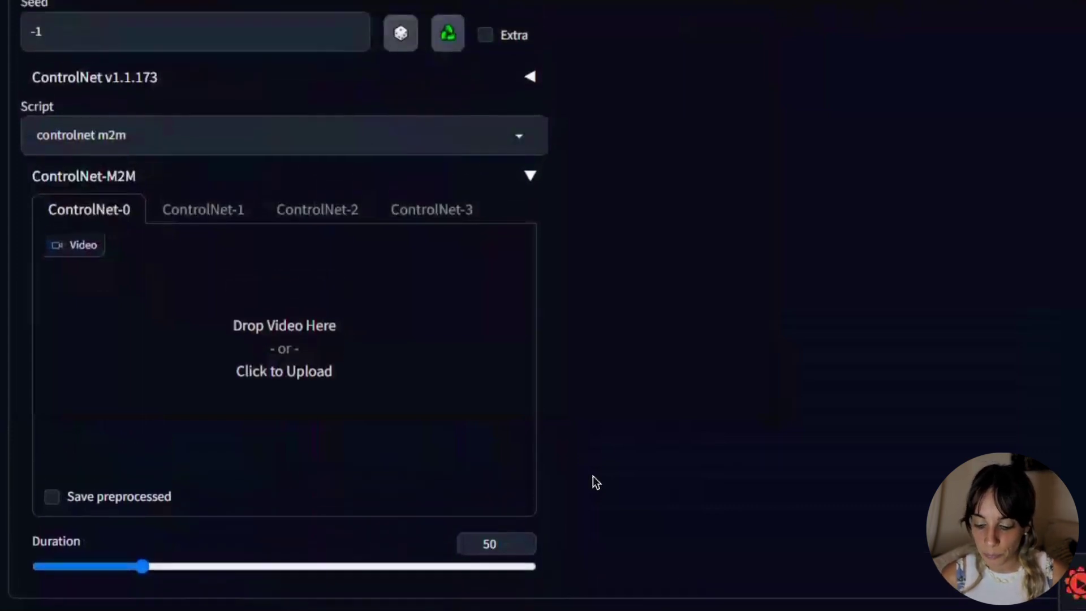
{"action": "scroll", "coordinate": [595, 482], "scroll_direction": "up", "scroll_amount": 15}
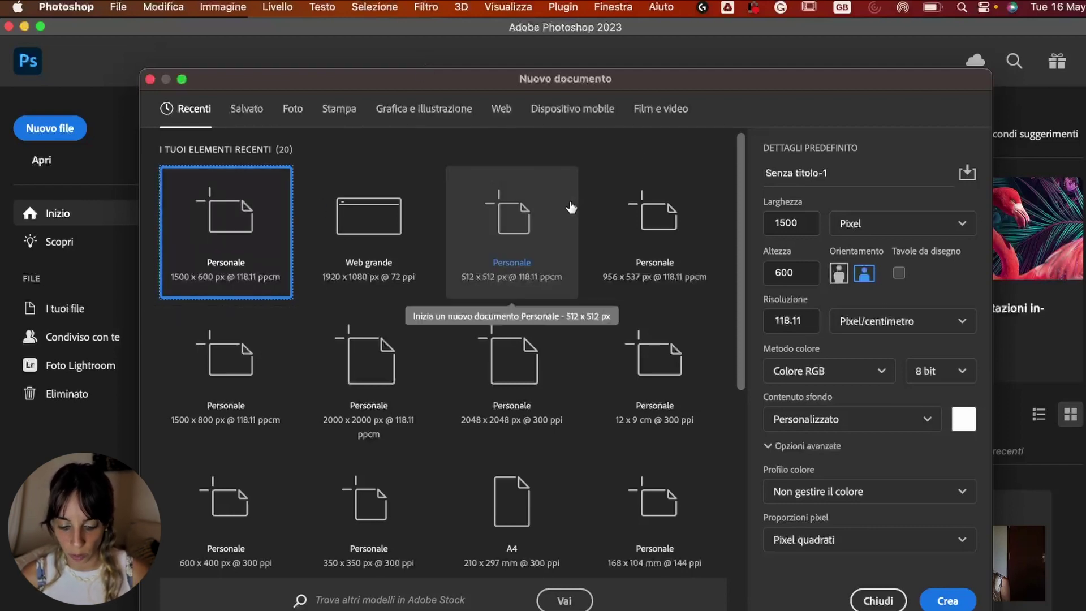
Step: Switch to Photoshop and choose the laura video from the Desktop for importing video frames to layers
{"action": "left_click", "coordinate": [120, 9]}
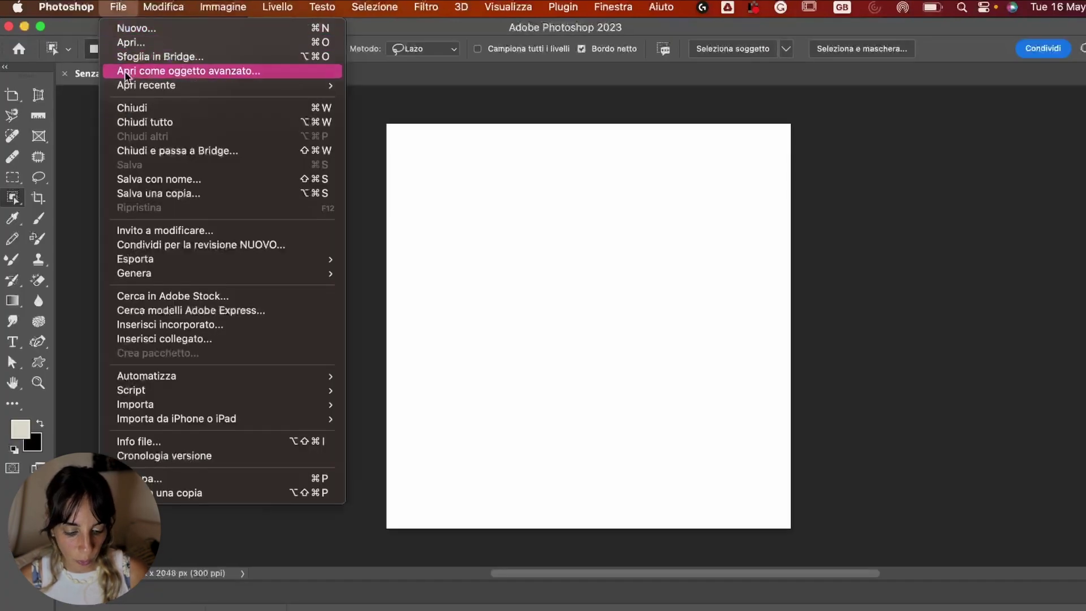
{"action": "mouse_move", "coordinate": [147, 408]}
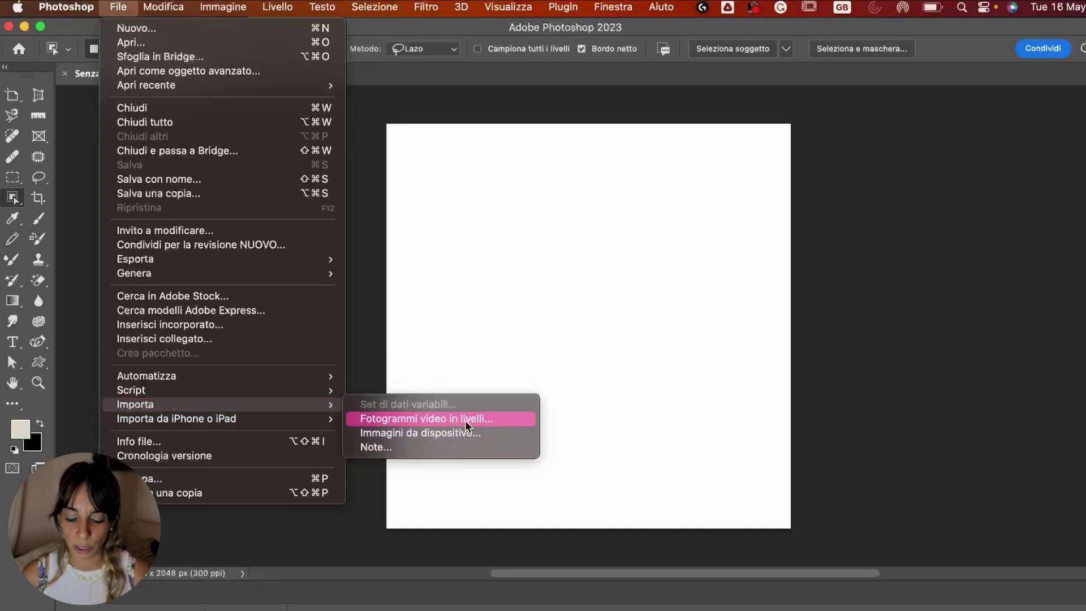
{"action": "left_click", "coordinate": [465, 420]}
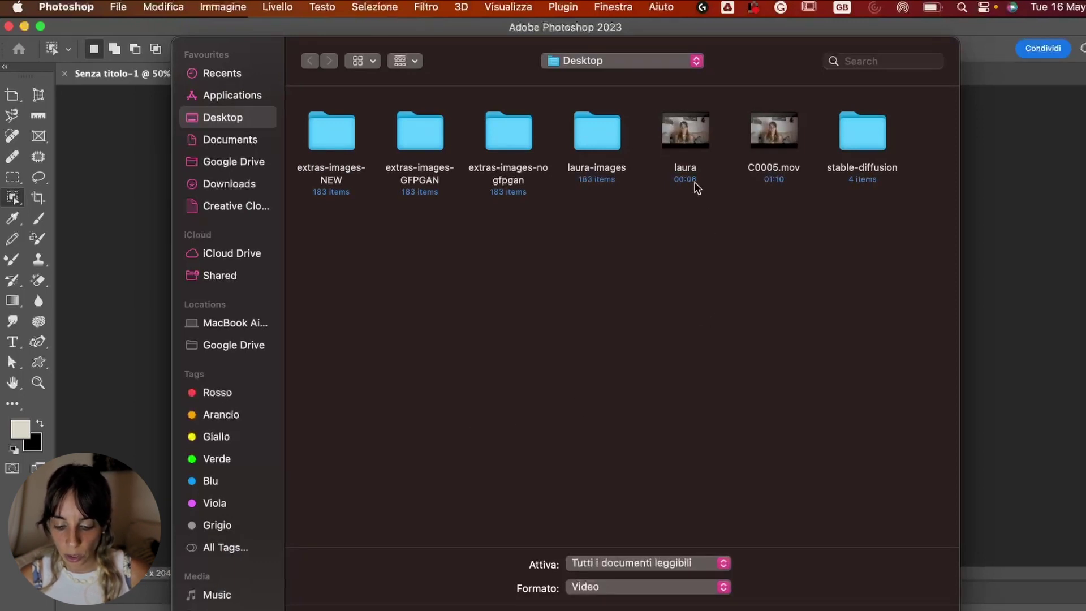
{"action": "left_click", "coordinate": [685, 131]}
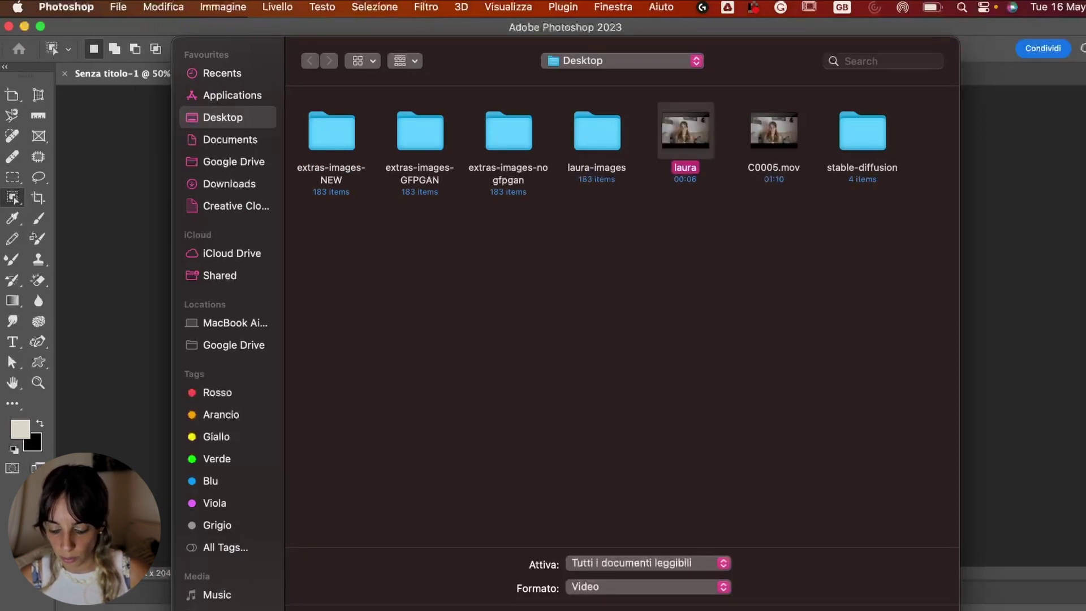
{"action": "key", "text": "Return"}
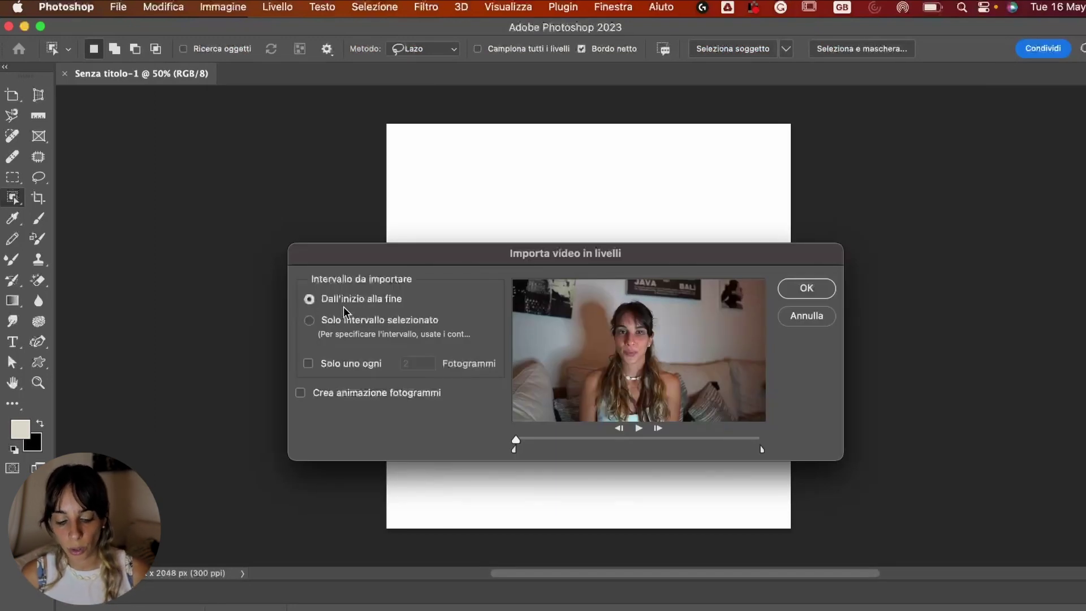
Step: Try restricting the import to a selected range of the video by adjusting its start and end markers
{"action": "left_click", "coordinate": [328, 323]}
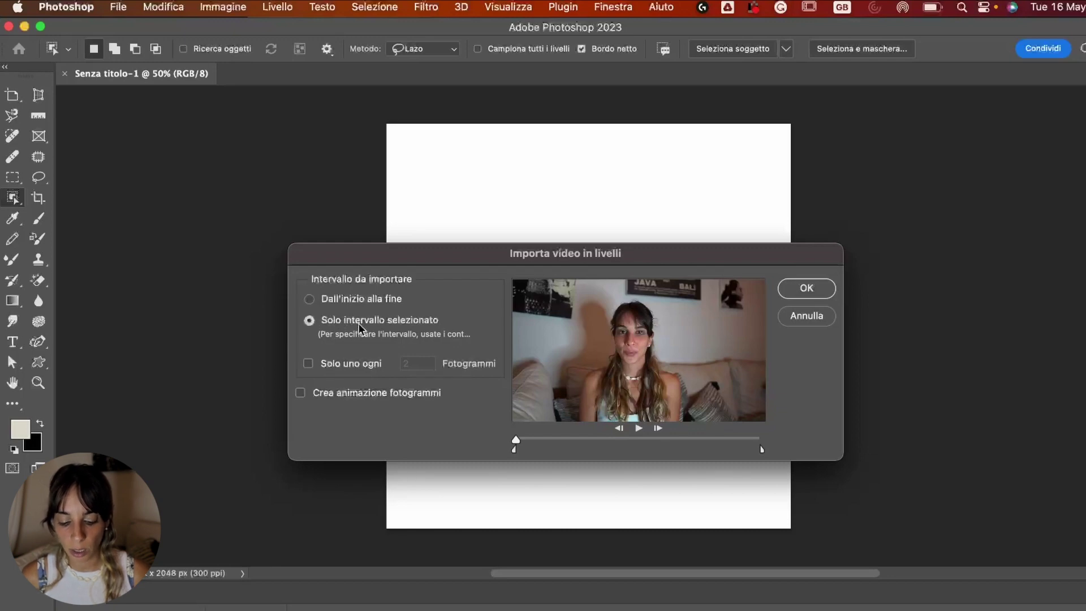
{"action": "mouse_move", "coordinate": [515, 441]}
{"action": "left_mouse_down"}
{"action": "mouse_move", "coordinate": [586, 441]}
{"action": "mouse_move", "coordinate": [497, 435]}
{"action": "mouse_move", "coordinate": [516, 452]}
{"action": "mouse_move", "coordinate": [581, 451]}
{"action": "mouse_move", "coordinate": [546, 451]}
{"action": "left_mouse_up"}
{"action": "mouse_move", "coordinate": [763, 450]}
{"action": "left_mouse_down"}
{"action": "mouse_move", "coordinate": [707, 451]}
{"action": "mouse_move", "coordinate": [795, 466]}
{"action": "left_mouse_up"}
{"action": "left_click_drag", "start_coordinate": [548, 451], "coordinate": [498, 450]}
Step: Import the laura video as layers from beginning to end
{"action": "left_click", "coordinate": [308, 297]}
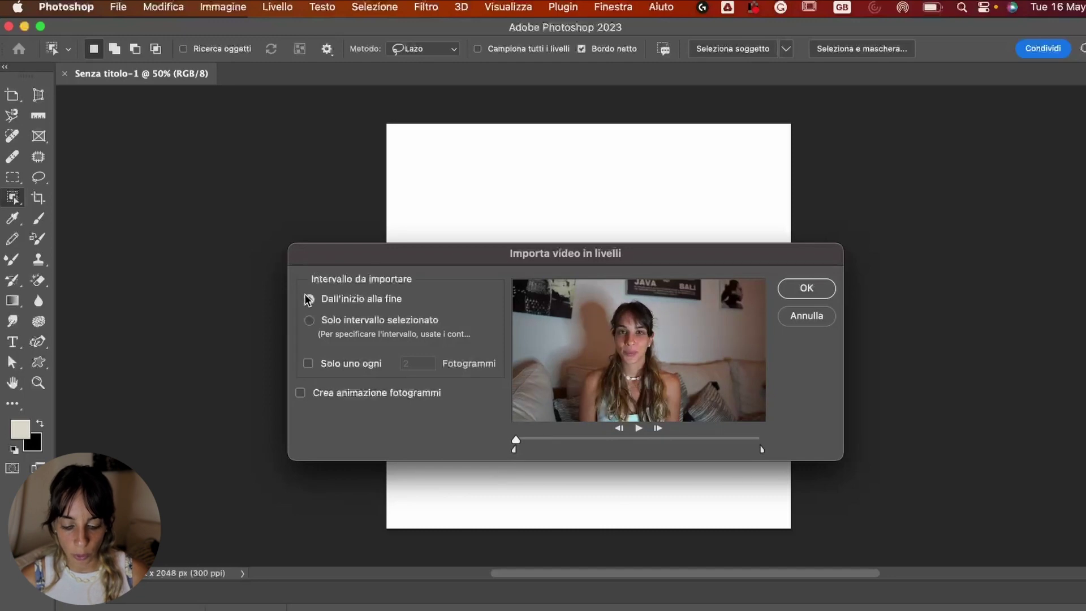
{"action": "left_click", "coordinate": [806, 294]}
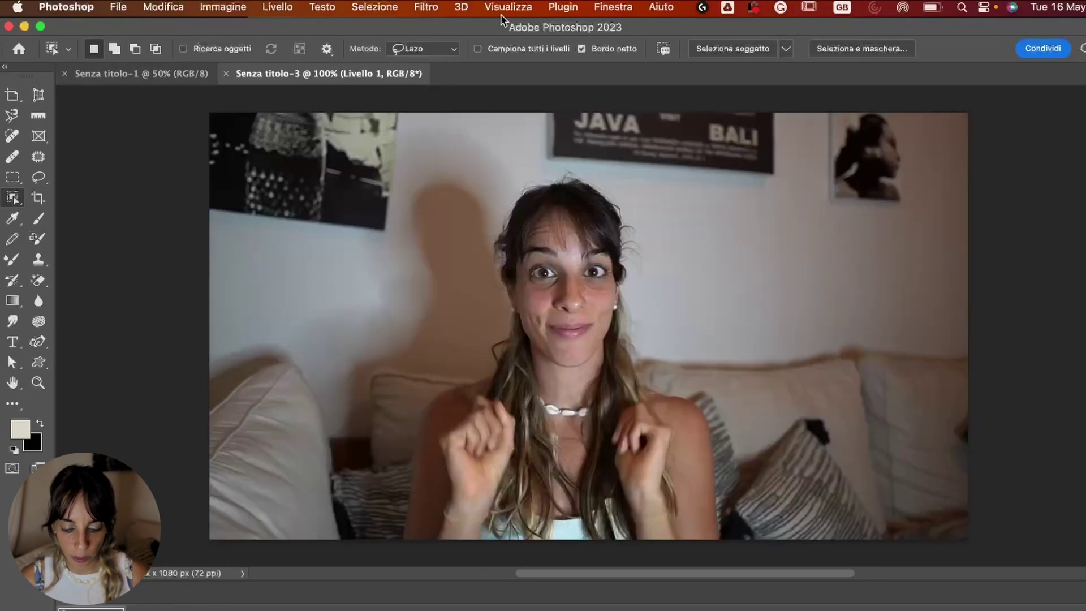
Step: Display the imported document's layers and look through the frames from Livello 183 down to Livello 1
{"action": "left_click", "coordinate": [508, 7]}
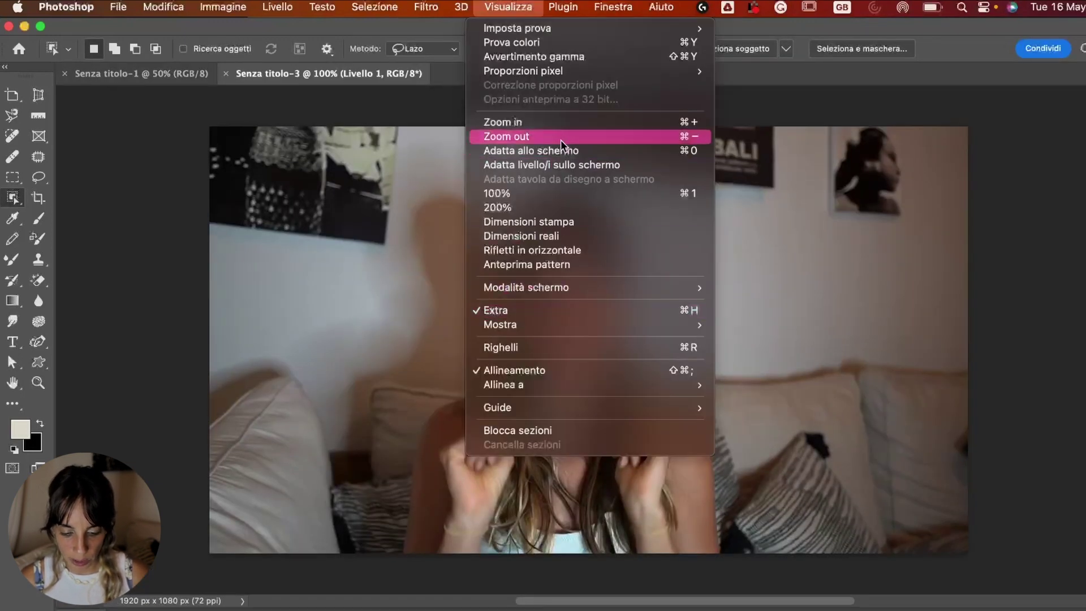
{"action": "key", "text": "F7"}
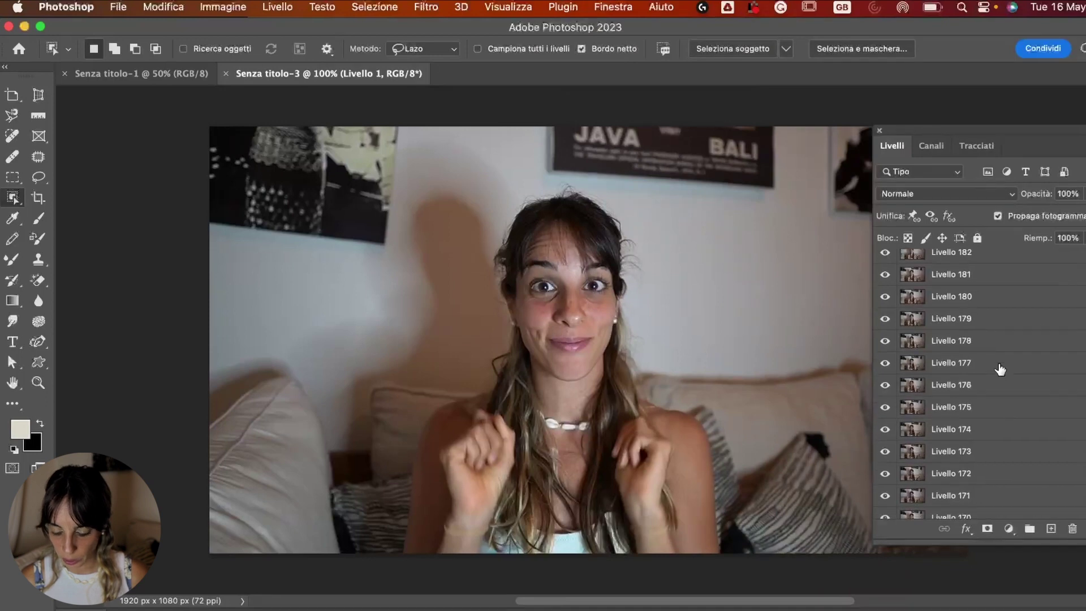
{"action": "left_click", "coordinate": [947, 261]}
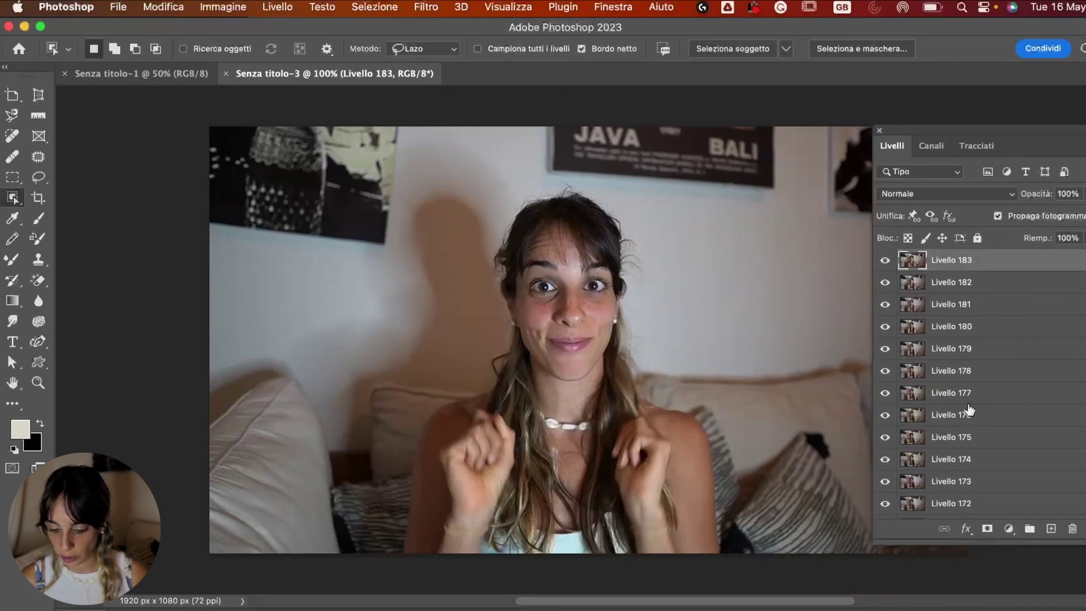
{"action": "scroll", "coordinate": [968, 408], "scroll_direction": "down", "scroll_amount": 20}
{"action": "scroll", "coordinate": [967, 408], "scroll_direction": "down", "scroll_amount": 10}
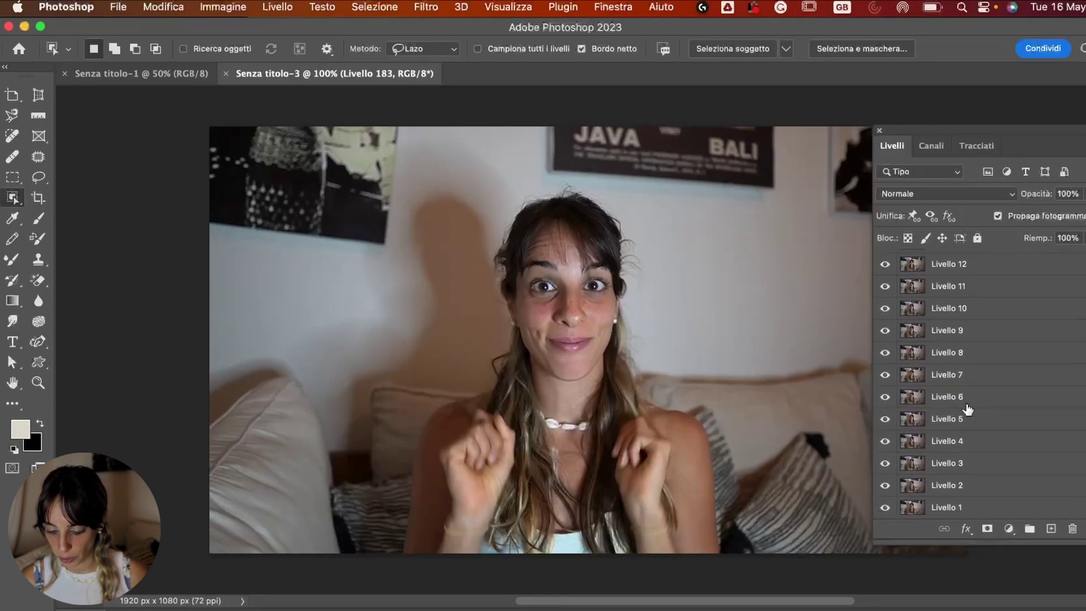
Step: Start exporting the layers to files and set the destination folder to the Desktop
{"action": "left_click", "coordinate": [118, 7]}
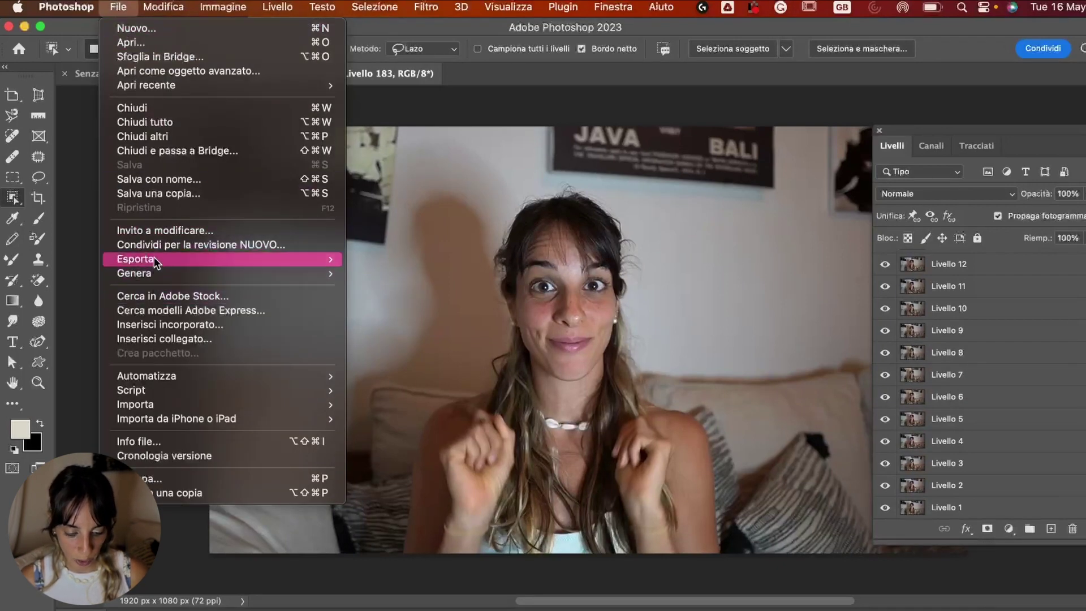
{"action": "mouse_move", "coordinate": [158, 260]}
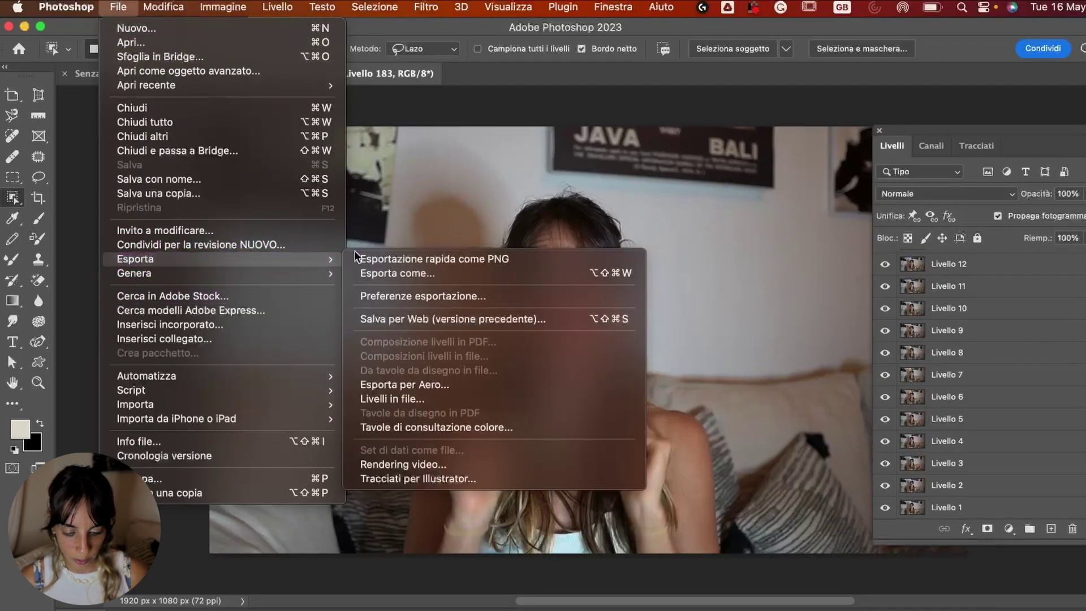
{"action": "left_click", "coordinate": [421, 399]}
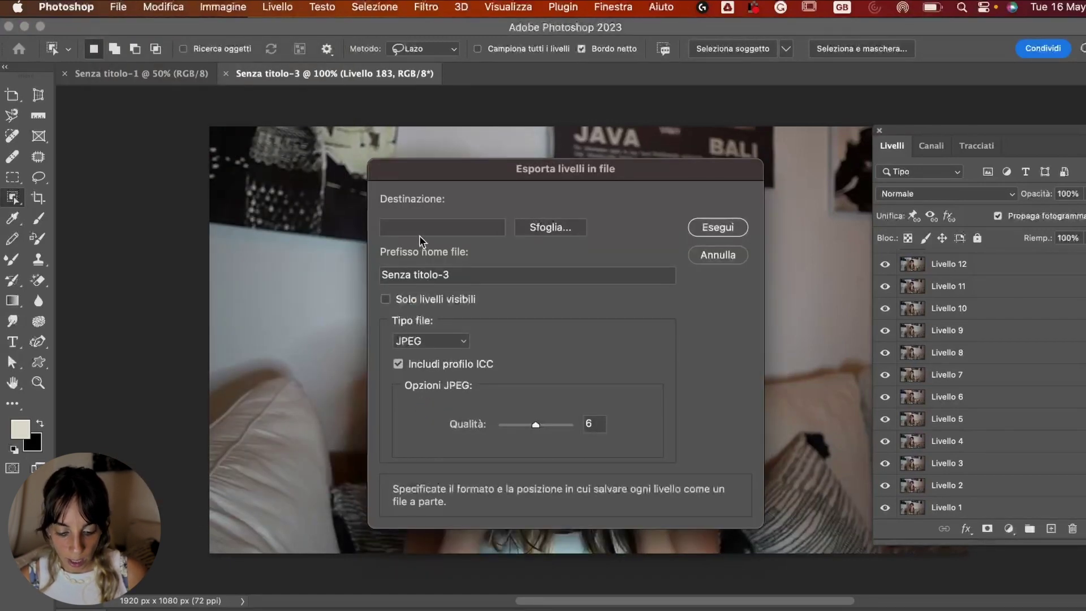
{"action": "left_click", "coordinate": [534, 229]}
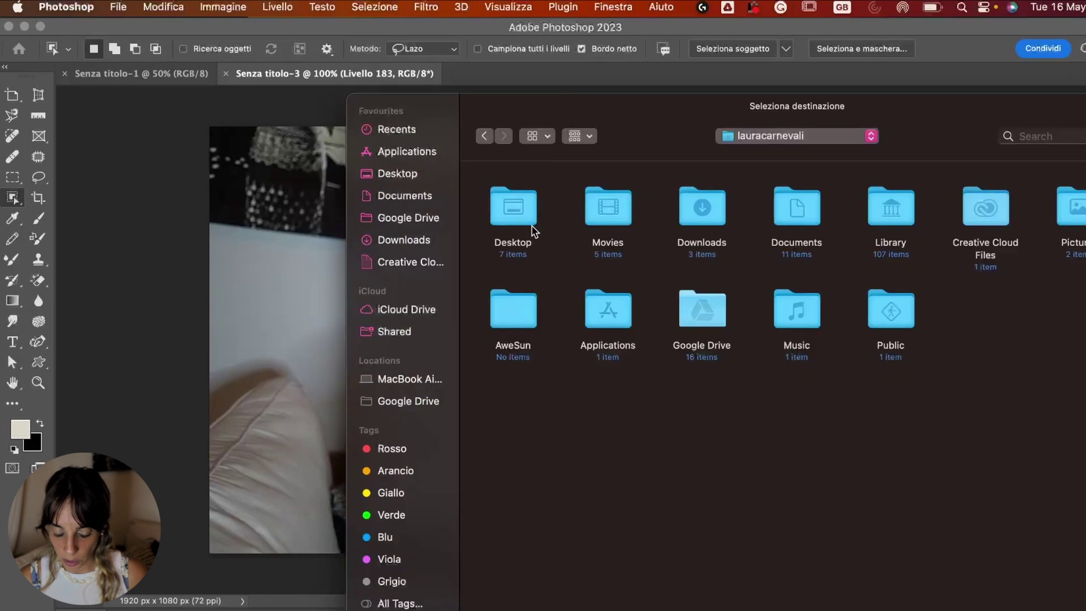
{"action": "left_click", "coordinate": [397, 173]}
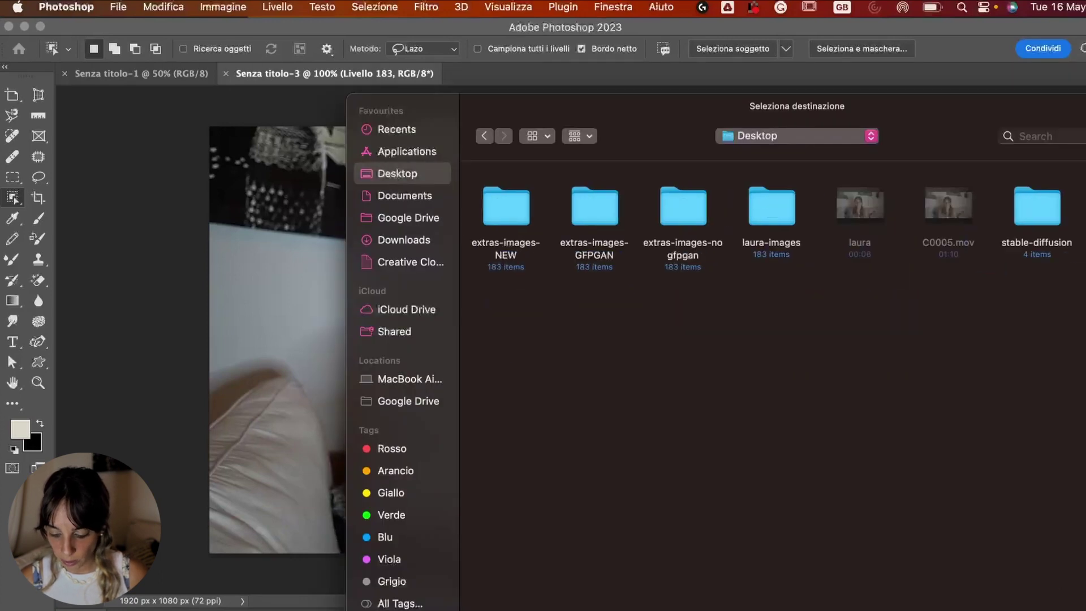
{"action": "key", "text": "Return"}
Step: Set the export's file name prefix to LAURA, check the JPEG file type options, and cancel the export
{"action": "triple_click", "coordinate": [417, 275]}
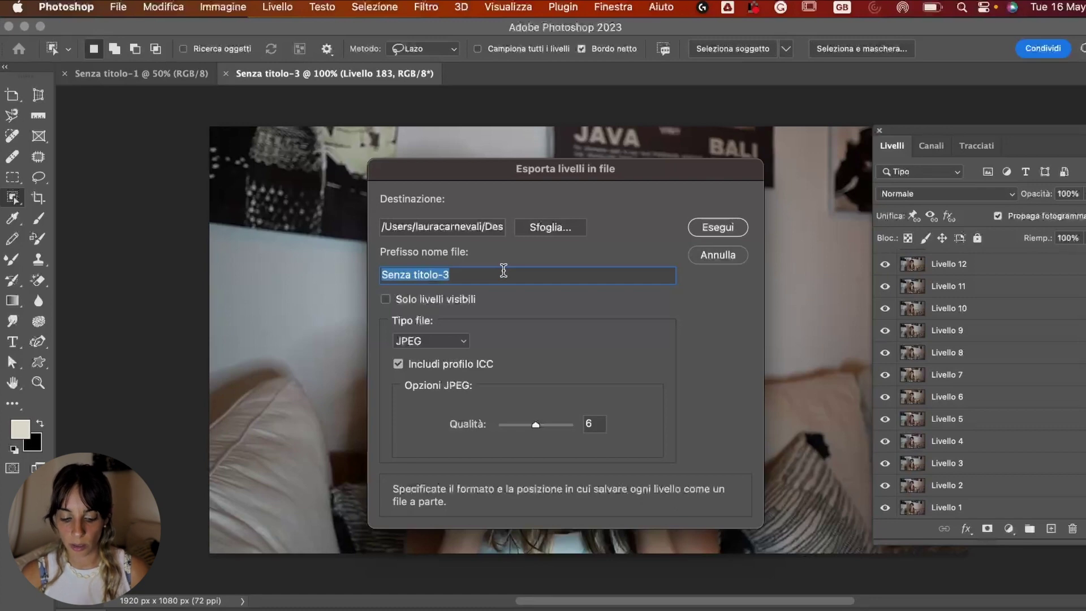
{"action": "type", "text": "LAURA"}
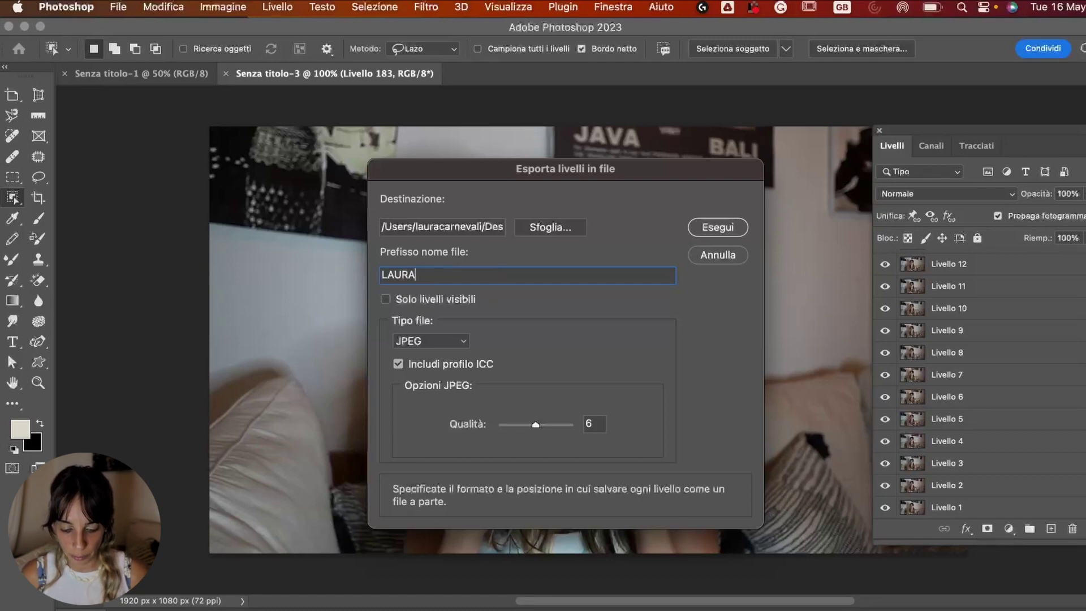
{"action": "left_click", "coordinate": [422, 343]}
{"action": "left_click", "coordinate": [484, 380]}
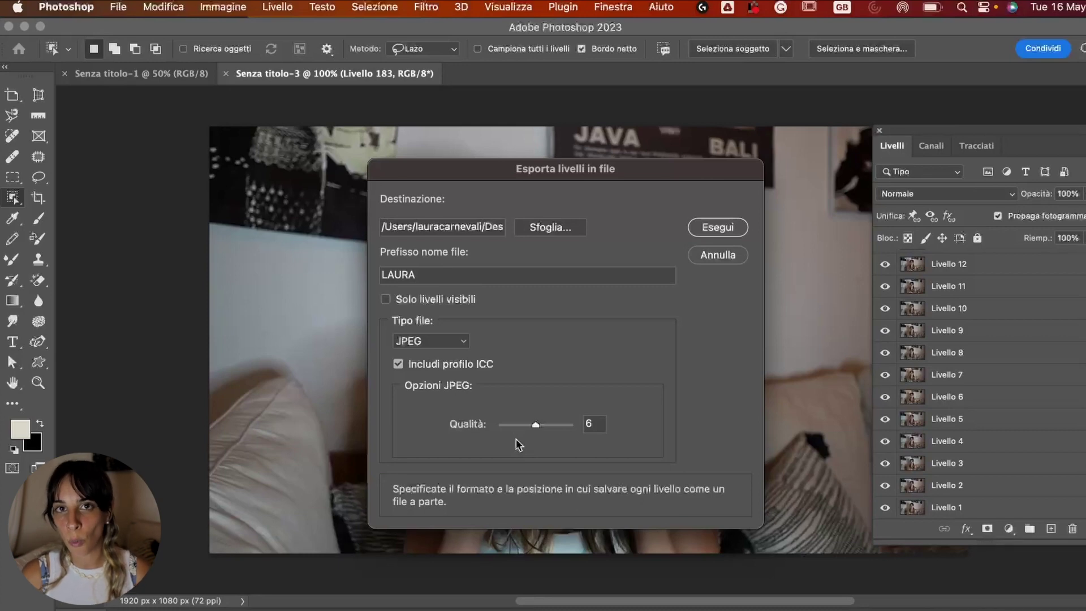
{"action": "left_click", "coordinate": [711, 255]}
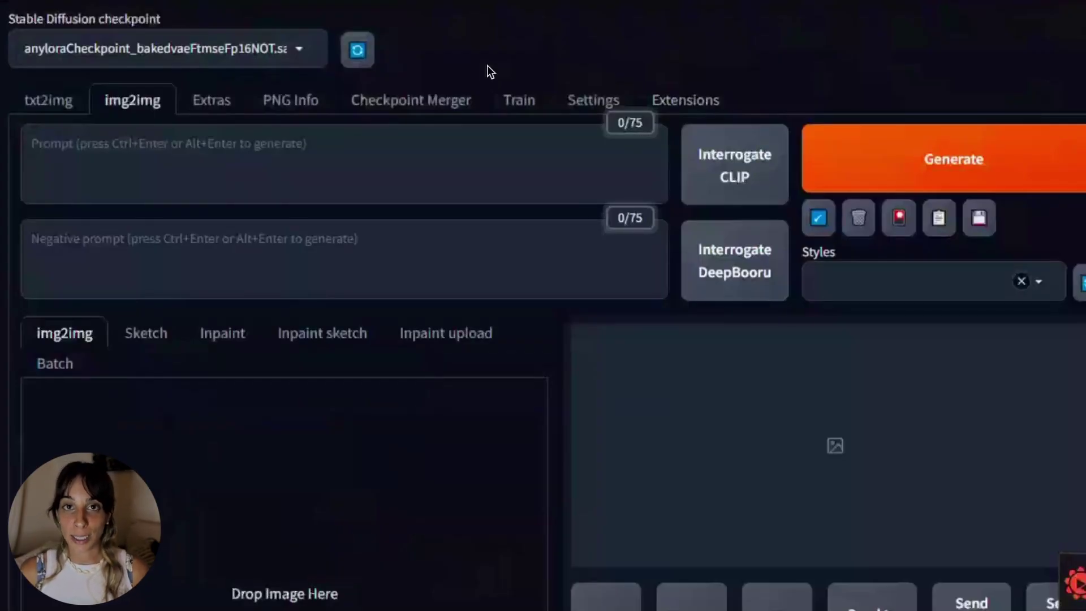
Step: Switch to Stable Diffusion web UI to check the available checkpoints, and look over the Studio Ghibli Style LoRA page on Civitai
{"action": "left_click", "coordinate": [296, 52]}
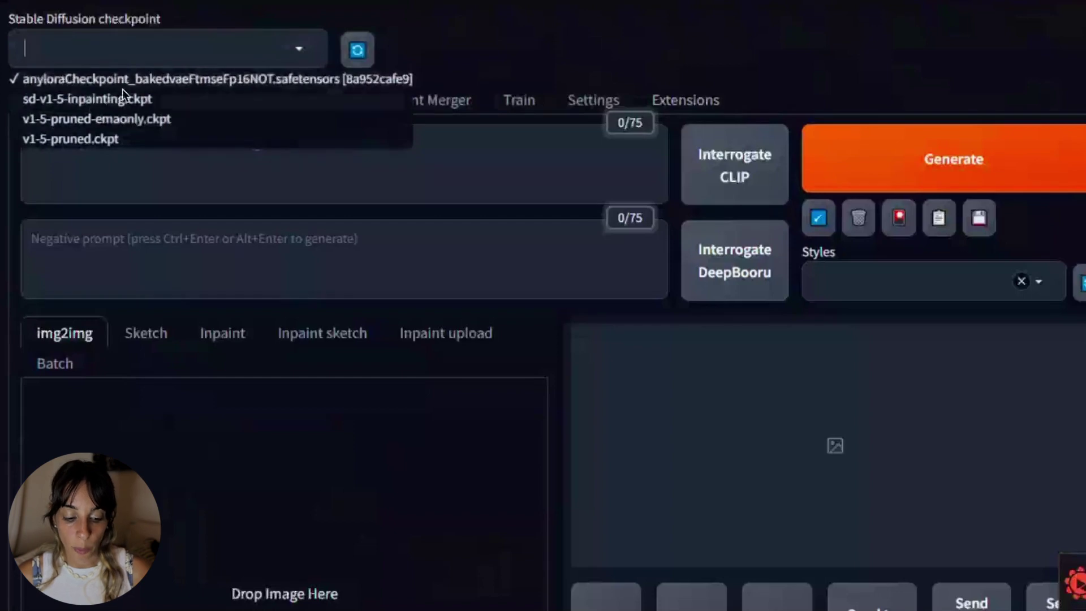
{"action": "left_click", "coordinate": [488, 70]}
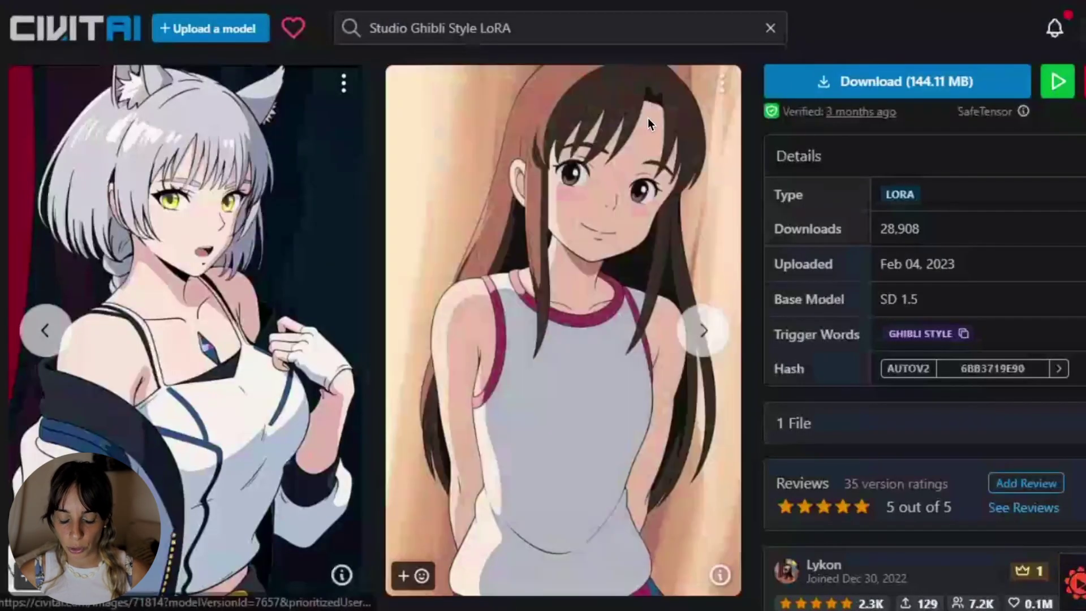
{"action": "scroll", "coordinate": [646, 118], "scroll_direction": "up", "scroll_amount": 3}
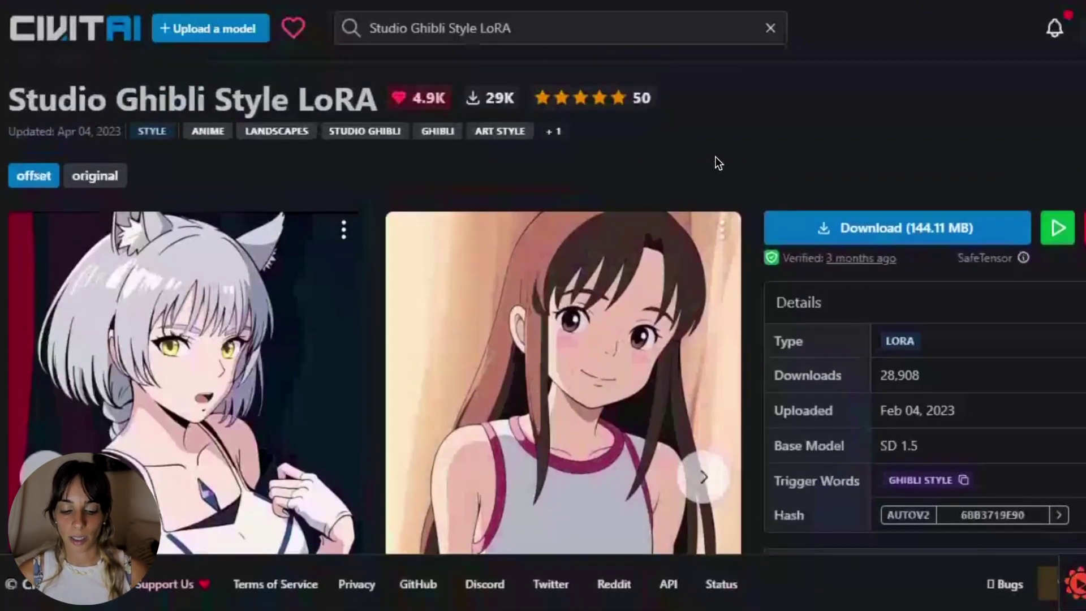
{"action": "scroll", "coordinate": [715, 158], "scroll_direction": "down", "scroll_amount": 2}
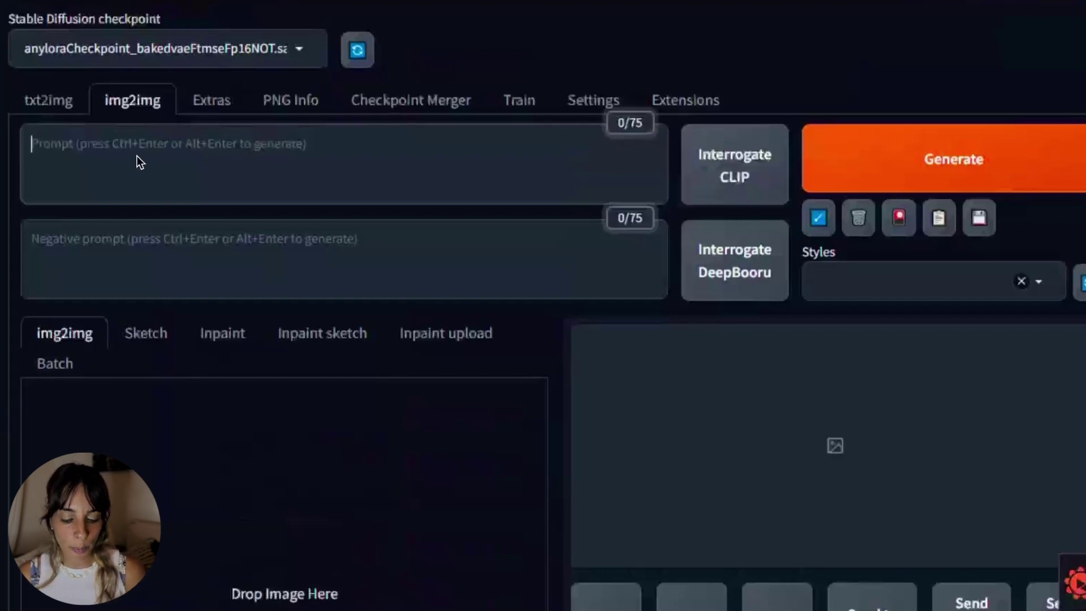
Step: Load the frame laura165.jpg as the img2img source image in Stable Diffusion web UI
{"action": "scroll", "coordinate": [176, 333], "scroll_direction": "down", "scroll_amount": 1}
{"action": "scroll", "coordinate": [177, 338], "scroll_direction": "down", "scroll_amount": 1}
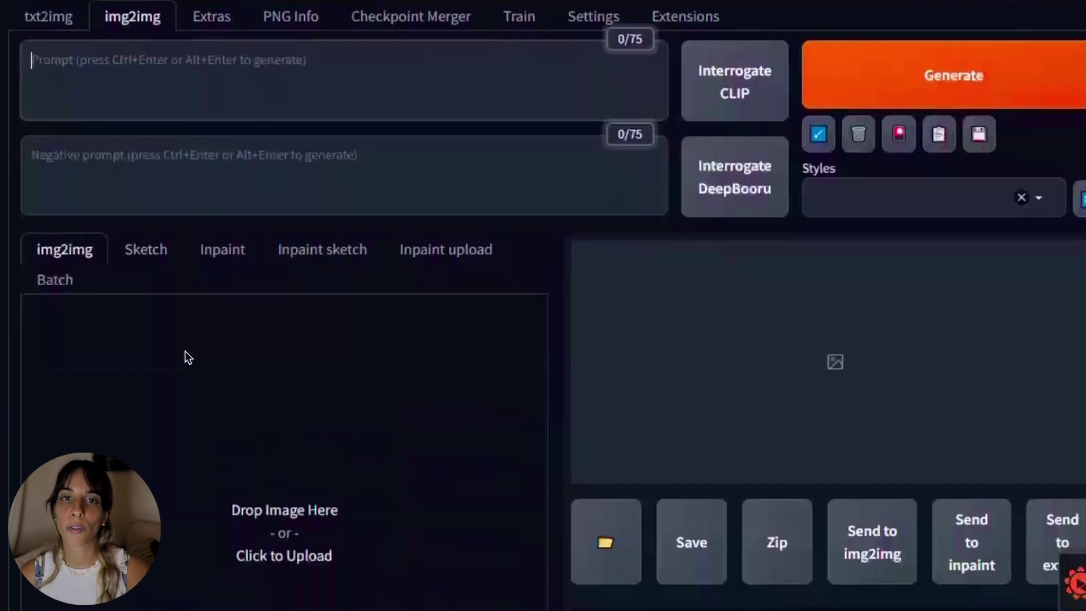
{"action": "left_click", "coordinate": [258, 470]}
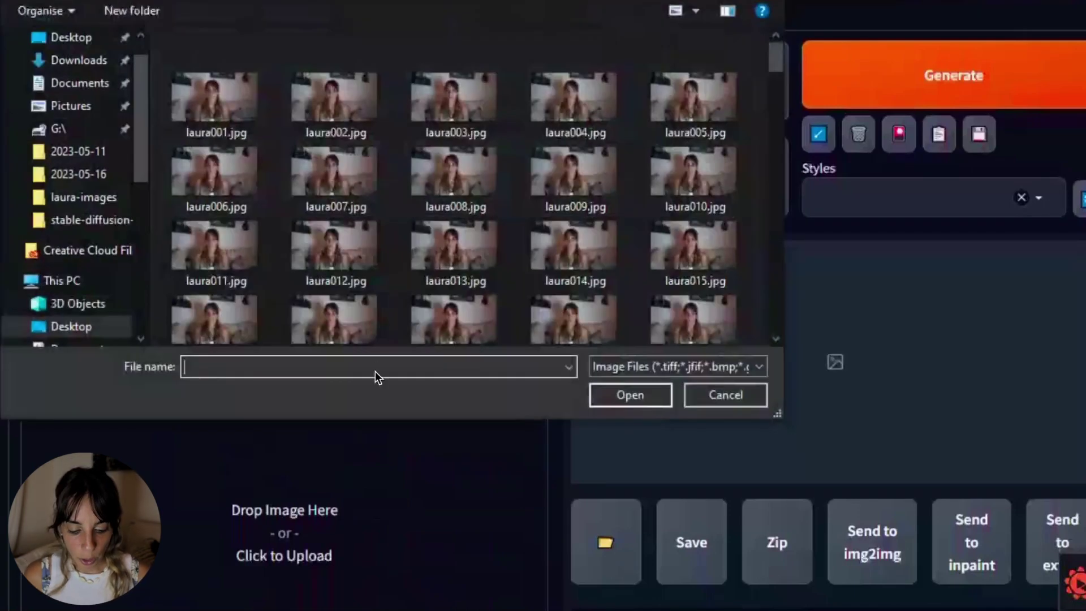
{"action": "left_click_drag", "start_coordinate": [777, 75], "coordinate": [769, 294]}
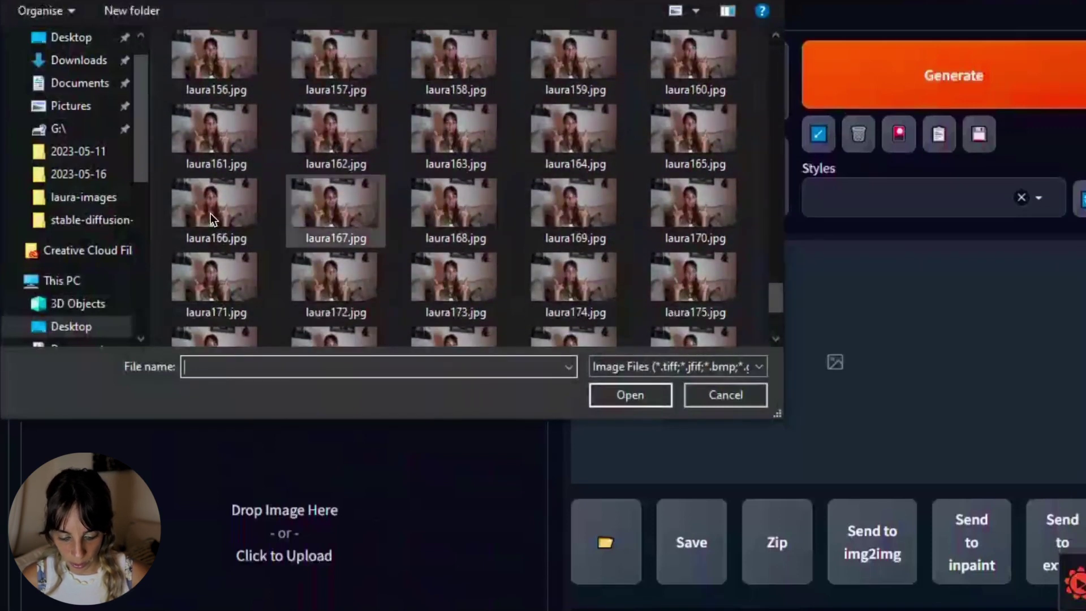
{"action": "double_click", "coordinate": [694, 137]}
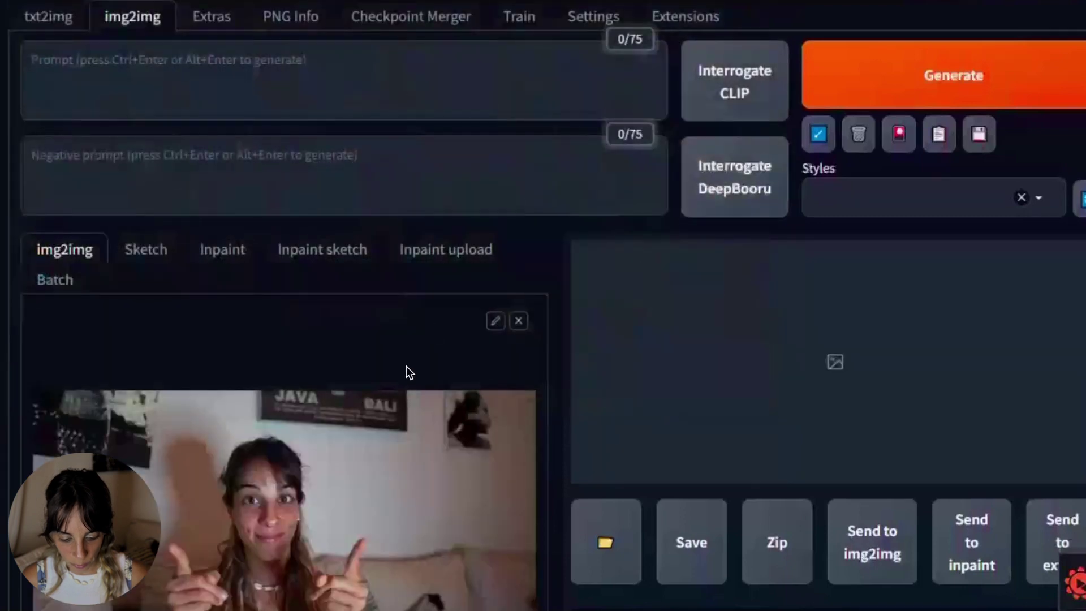
Step: Copy the generation data of the long-haired girl sample on Civitai's Studio Ghibli Style LoRA page and apply it to the img2img prompts
{"action": "scroll", "coordinate": [430, 249], "scroll_direction": "up", "scroll_amount": 1}
{"action": "left_click", "coordinate": [457, 130]}
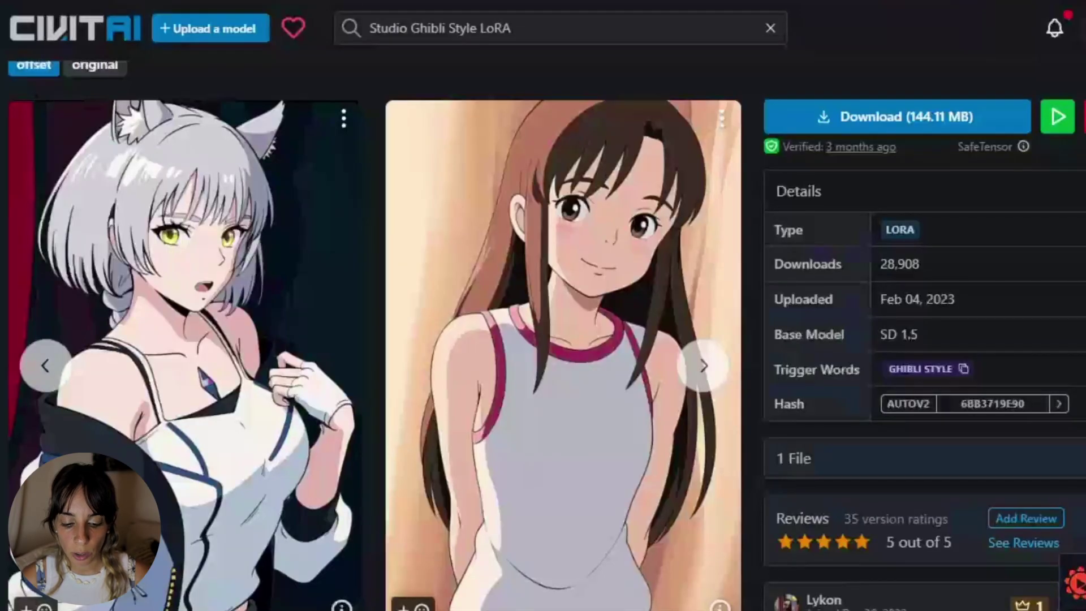
{"action": "scroll", "coordinate": [507, 216], "scroll_direction": "up", "scroll_amount": 3}
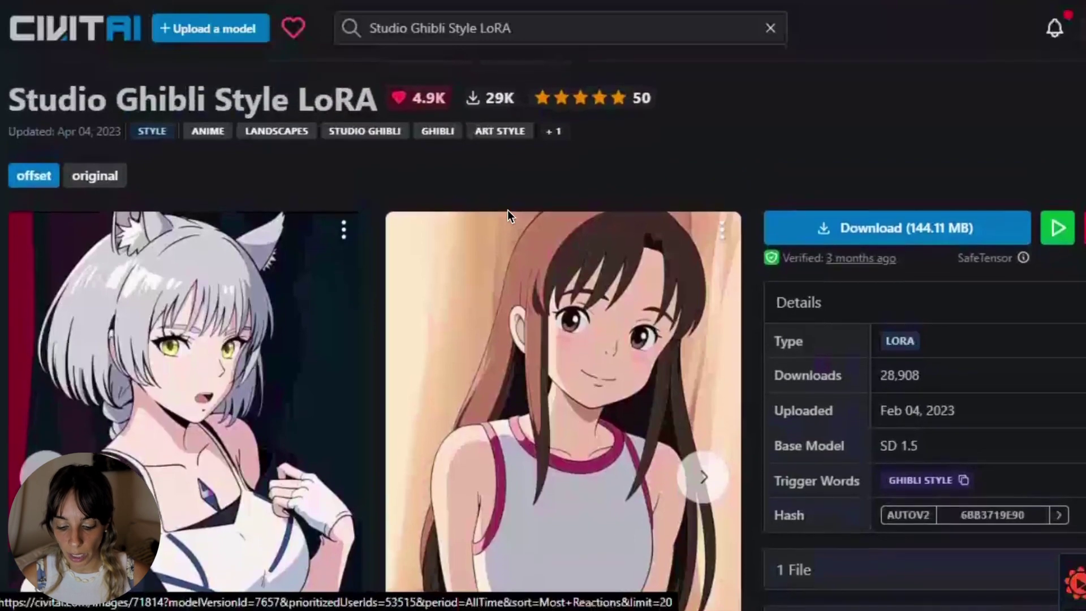
{"action": "scroll", "coordinate": [507, 210], "scroll_direction": "down", "scroll_amount": 5}
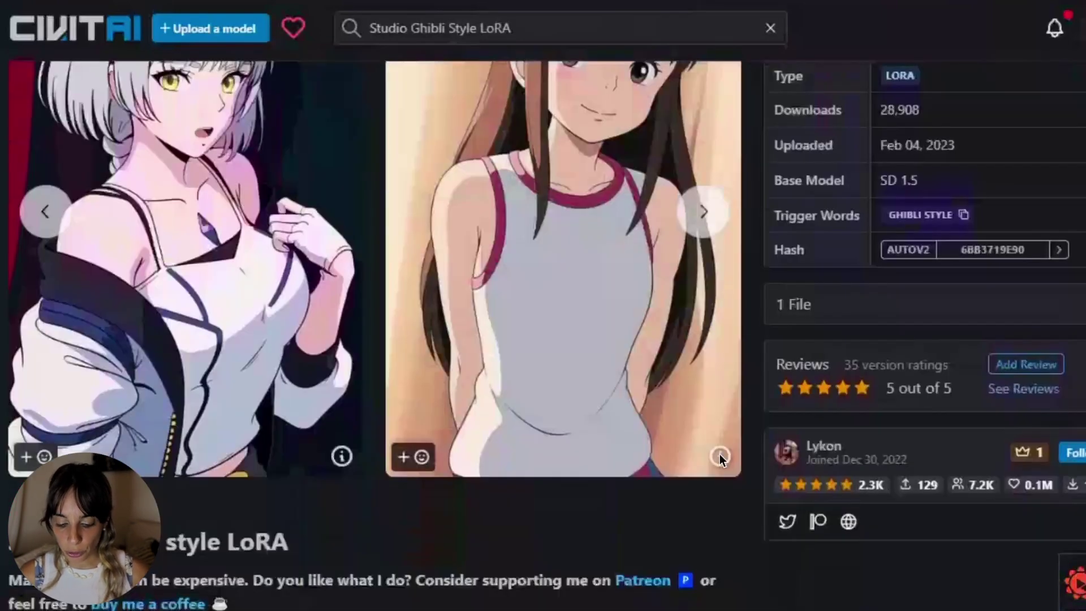
{"action": "left_click", "coordinate": [719, 456]}
{"action": "left_click", "coordinate": [657, 398]}
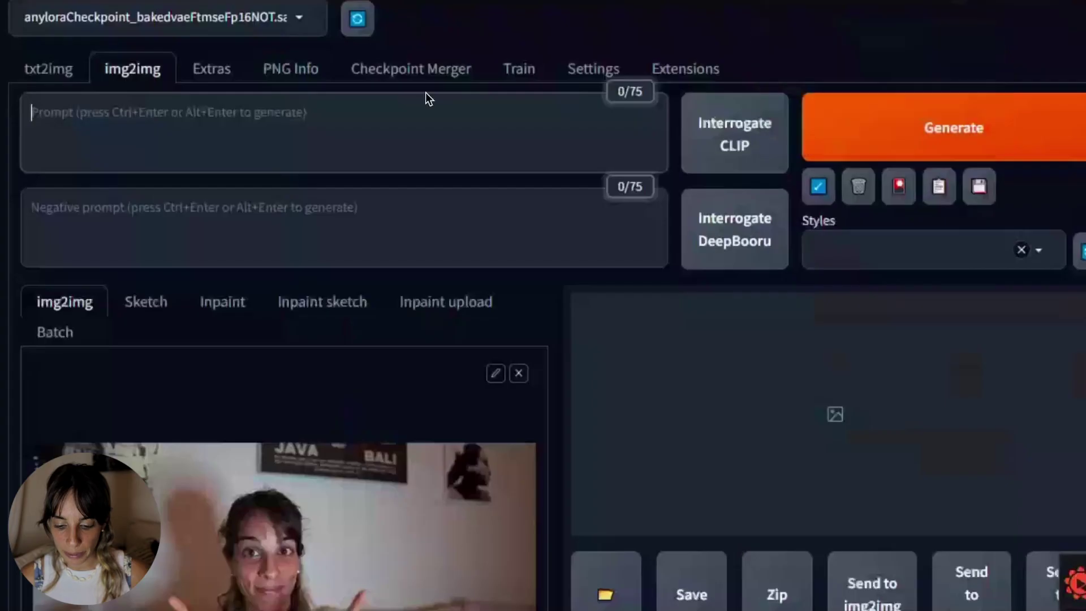
{"action": "key", "text": "ctrl+v"}
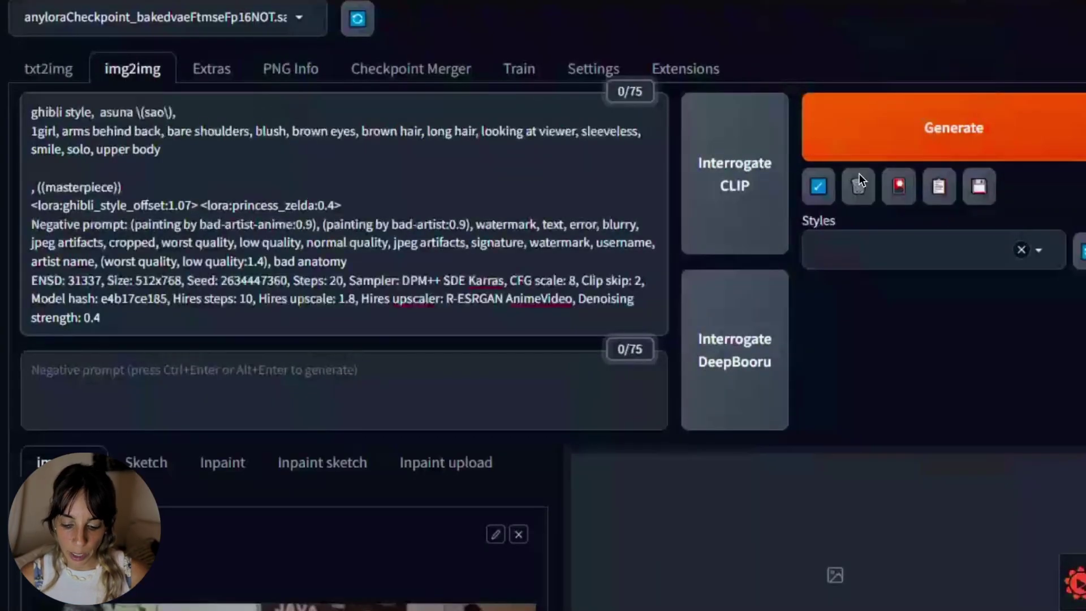
{"action": "left_click", "coordinate": [818, 187]}
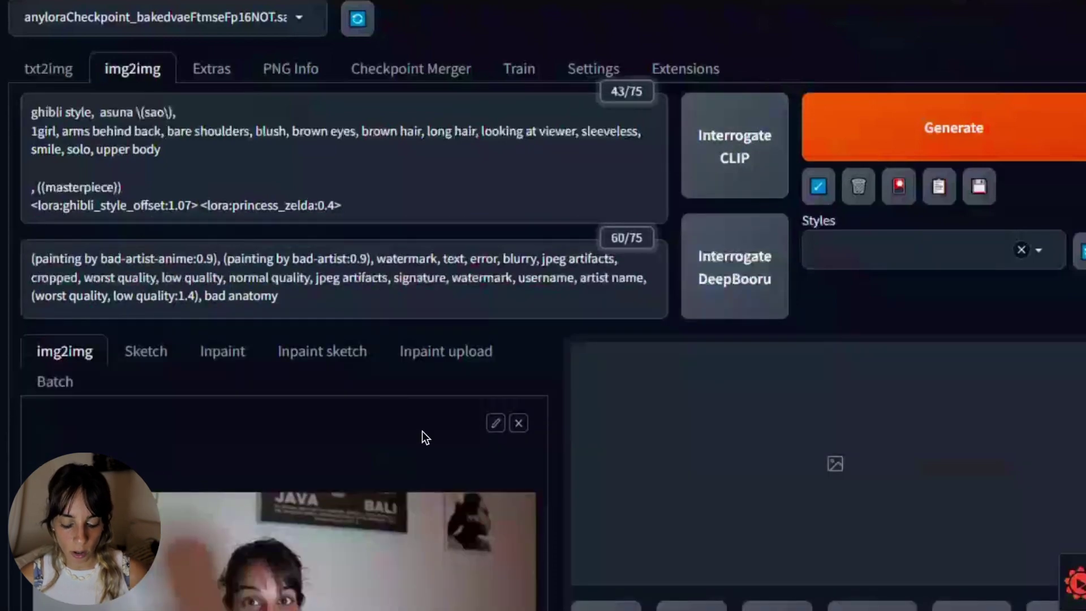
Step: Delete "arms behind back, bare shoulders" from the positive img2img prompt
{"action": "scroll", "coordinate": [422, 436], "scroll_direction": "down", "scroll_amount": 9}
{"action": "scroll", "coordinate": [422, 431], "scroll_direction": "down", "scroll_amount": 9}
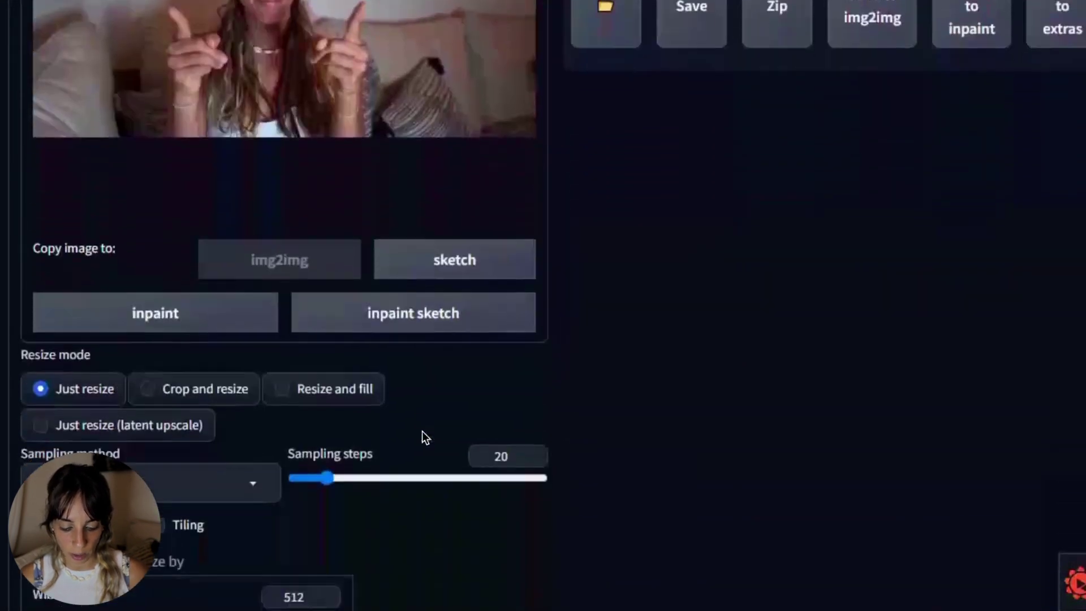
{"action": "scroll", "coordinate": [422, 431], "scroll_direction": "up", "scroll_amount": 10}
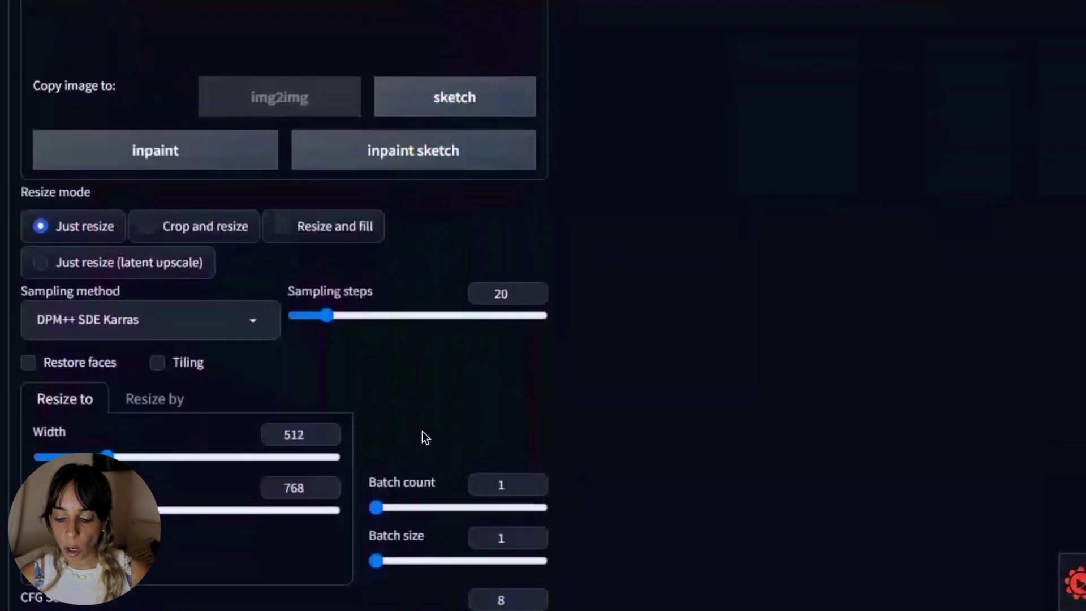
{"action": "scroll", "coordinate": [439, 497], "scroll_direction": "up", "scroll_amount": 5}
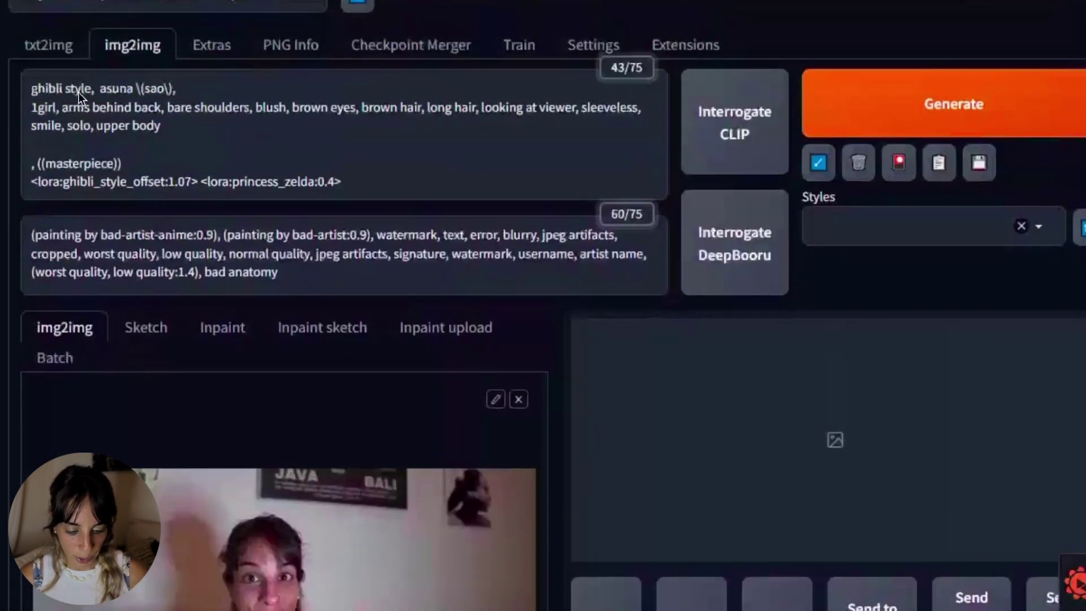
{"action": "left_click_drag", "start_coordinate": [63, 110], "coordinate": [166, 109]}
{"action": "left_click_drag", "start_coordinate": [238, 113], "coordinate": [248, 112]}
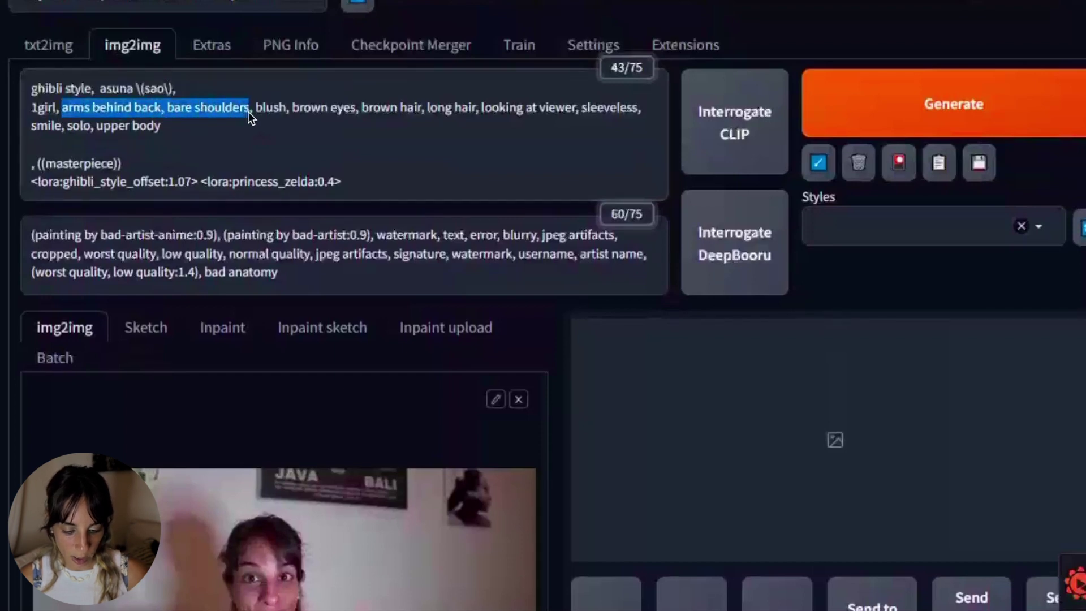
{"action": "key", "text": "BackSpace"}
Step: Replace "smile" with "TALKING" in the positive prompt and remove the princess_zelda LoRA tag
{"action": "double_click", "coordinate": [474, 106]}
{"action": "key", "text": "BackSpace"}
{"action": "type", "text": "TALKING"}
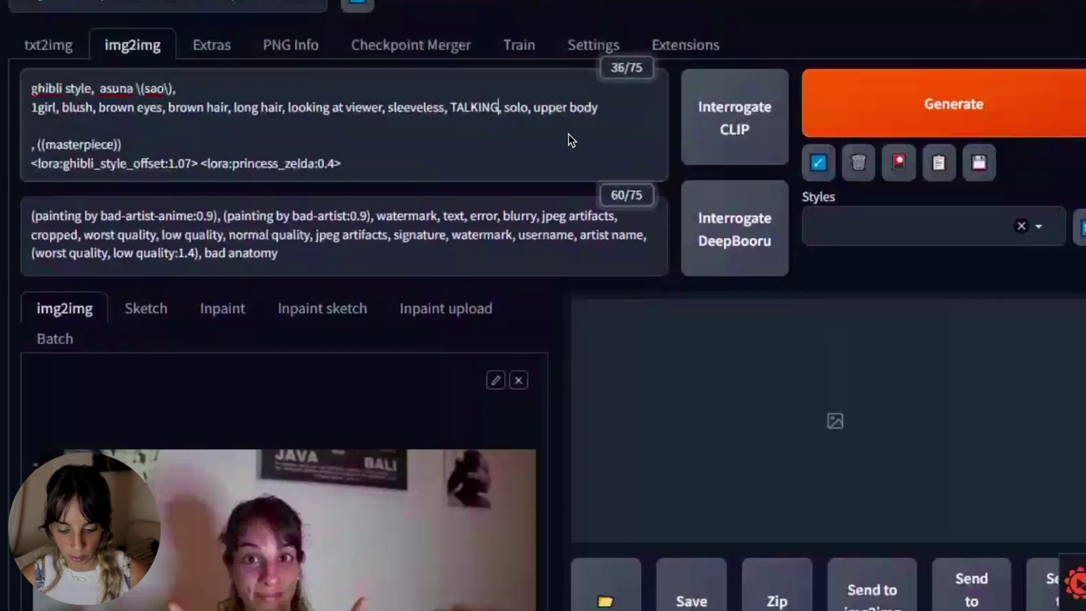
{"action": "left_click_drag", "start_coordinate": [341, 163], "coordinate": [206, 168]}
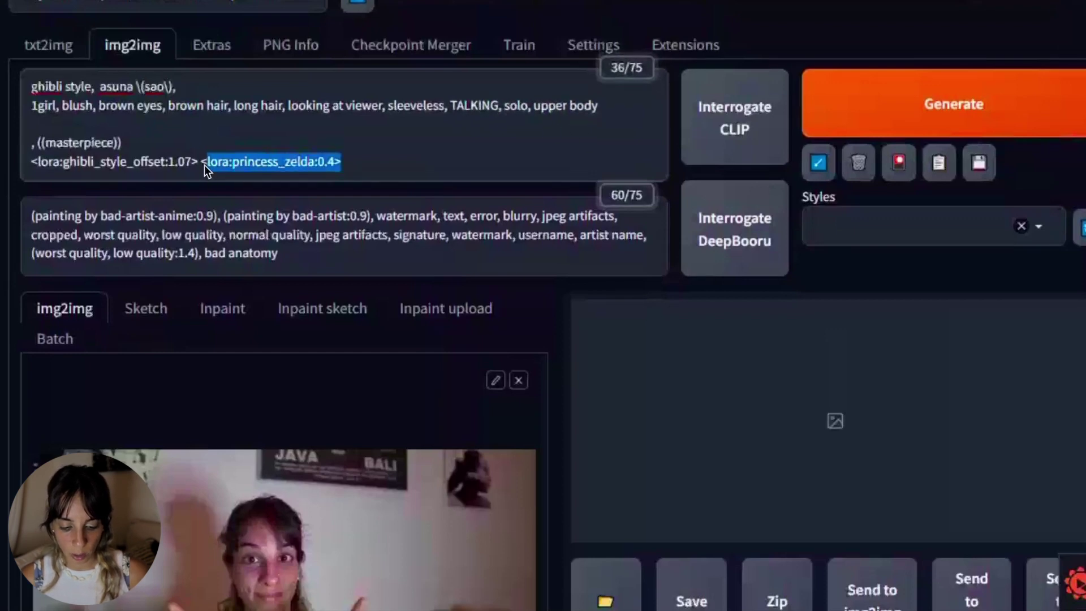
{"action": "key", "text": "BackSpace"}
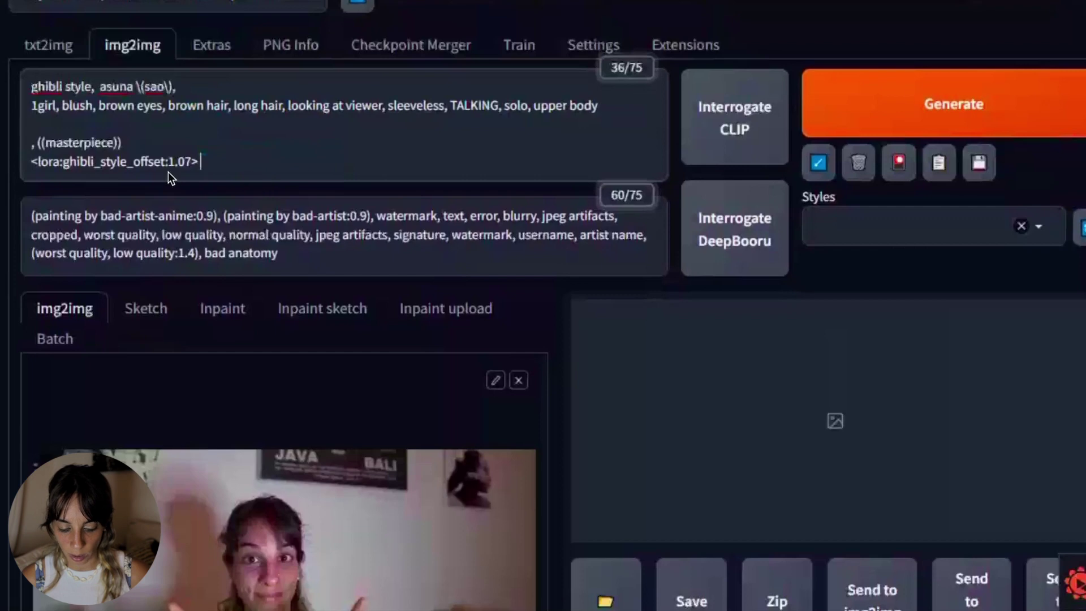
Step: Set the img2img resize mode to Crop and resize
{"action": "scroll", "coordinate": [219, 191], "scroll_direction": "down", "scroll_amount": 2}
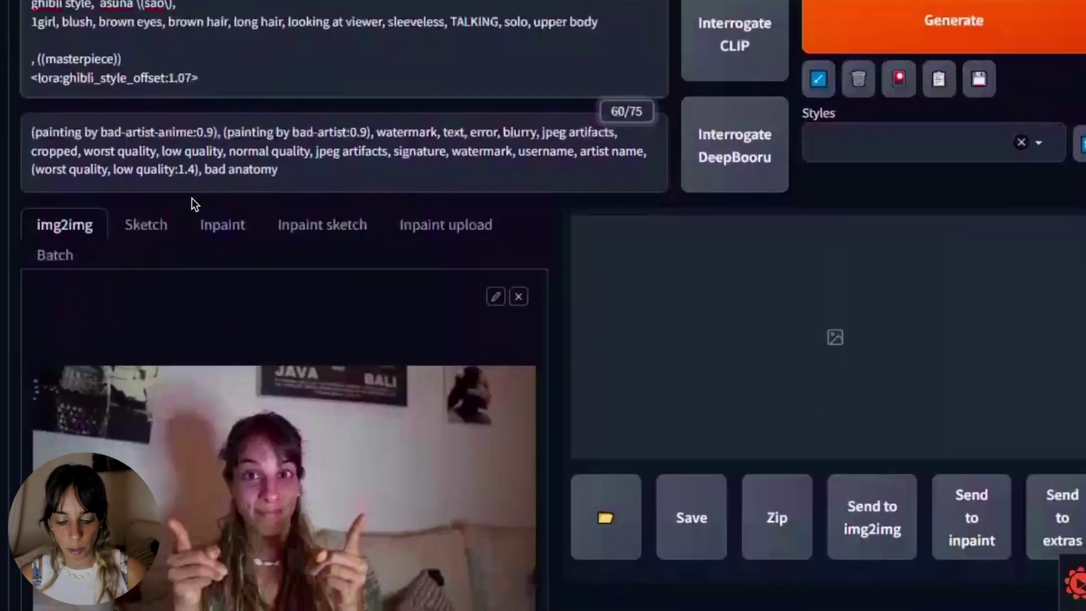
{"action": "scroll", "coordinate": [191, 199], "scroll_direction": "down", "scroll_amount": 10}
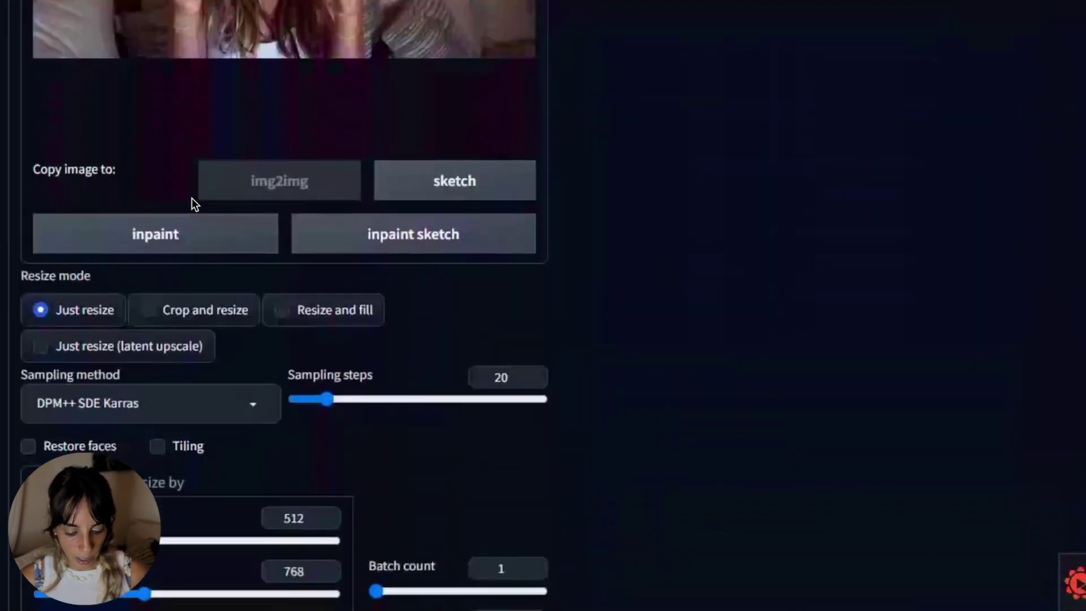
{"action": "scroll", "coordinate": [191, 198], "scroll_direction": "down", "scroll_amount": 2}
{"action": "left_click", "coordinate": [169, 214]}
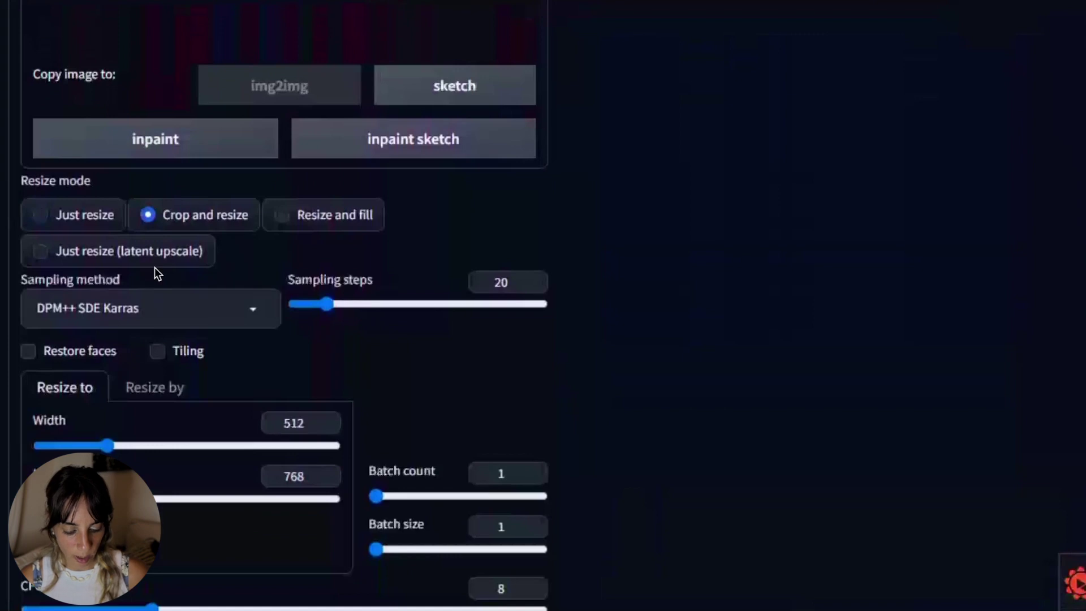
Step: Set the output size to a width of 960 and a height of 540
{"action": "scroll", "coordinate": [155, 272], "scroll_direction": "down", "scroll_amount": 1}
{"action": "left_click", "coordinate": [325, 373]}
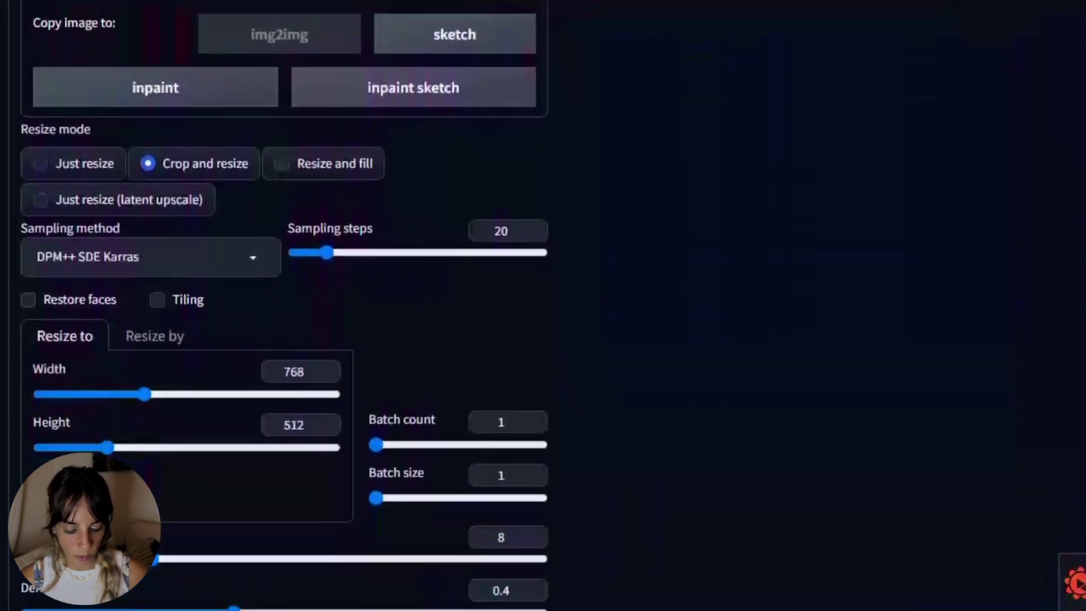
{"action": "left_click", "coordinate": [252, 403]}
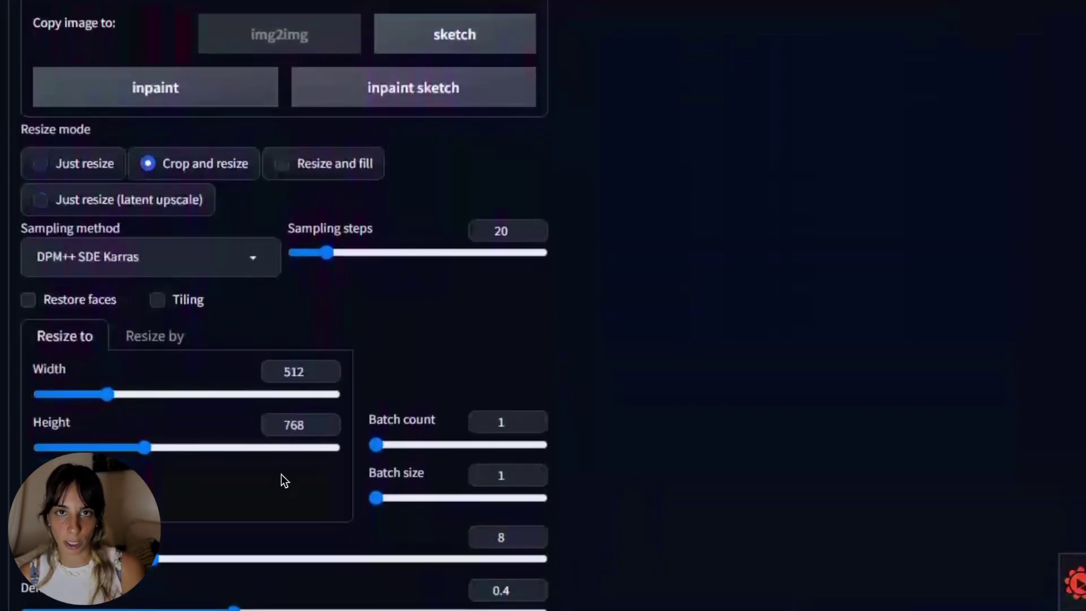
{"action": "left_click", "coordinate": [252, 404]}
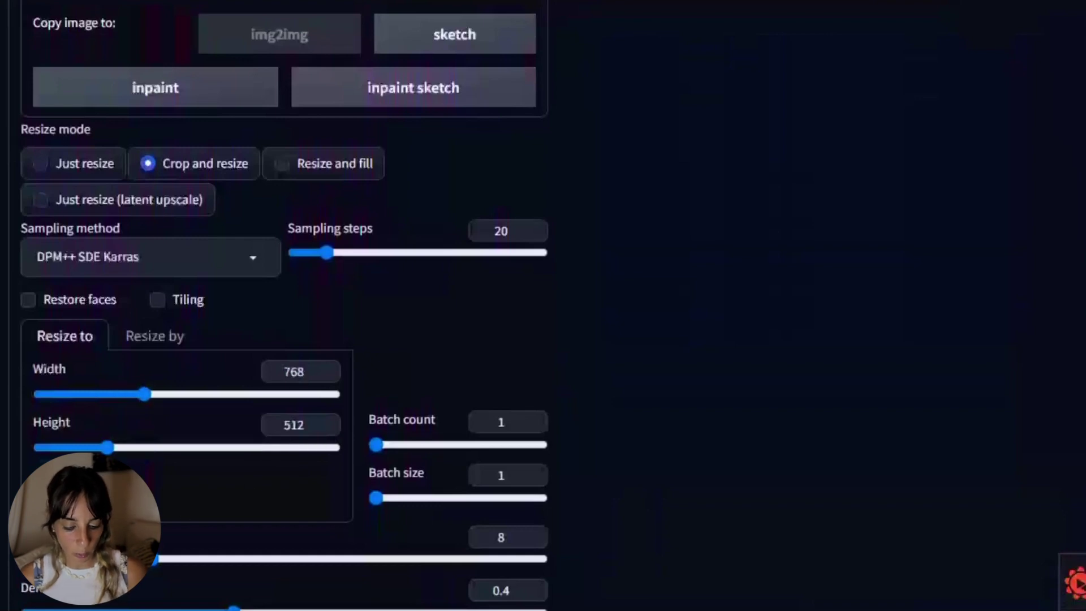
{"action": "double_click", "coordinate": [294, 371]}
{"action": "type", "text": "960"}
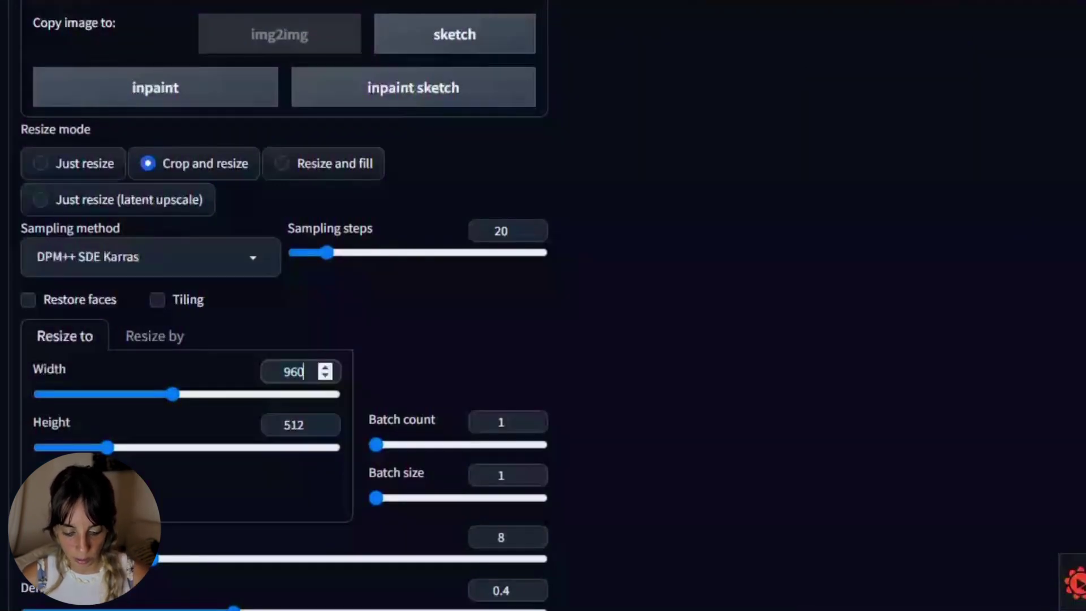
{"action": "double_click", "coordinate": [311, 429]}
{"action": "type", "text": "540"}
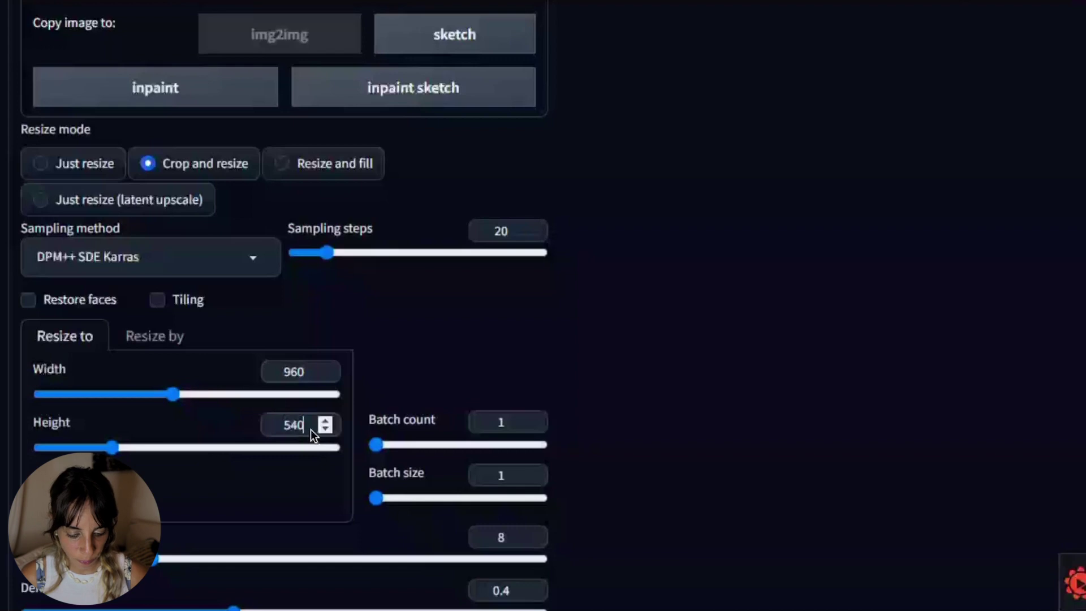
Step: Reset the seed to random (-1) and remove the ENSD: 31337 override setting
{"action": "scroll", "coordinate": [310, 429], "scroll_direction": "down", "scroll_amount": 5}
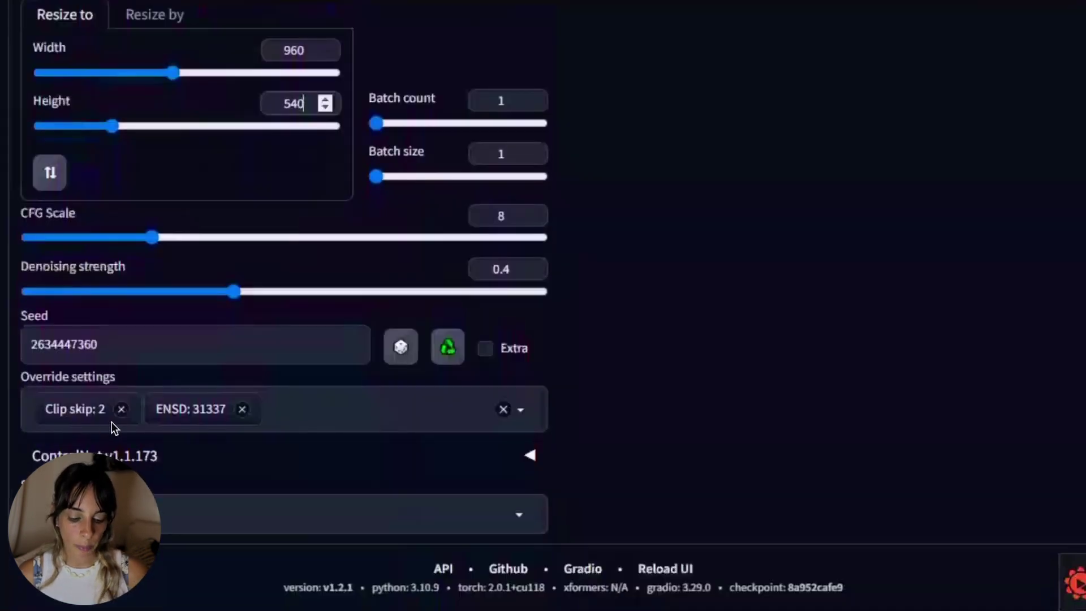
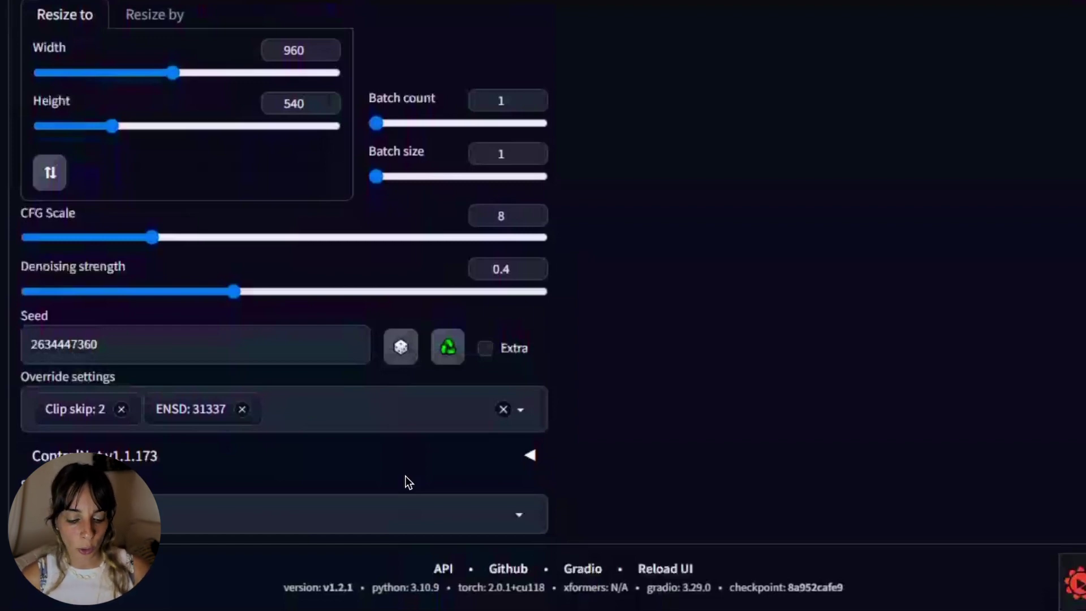
{"action": "left_click", "coordinate": [107, 349]}
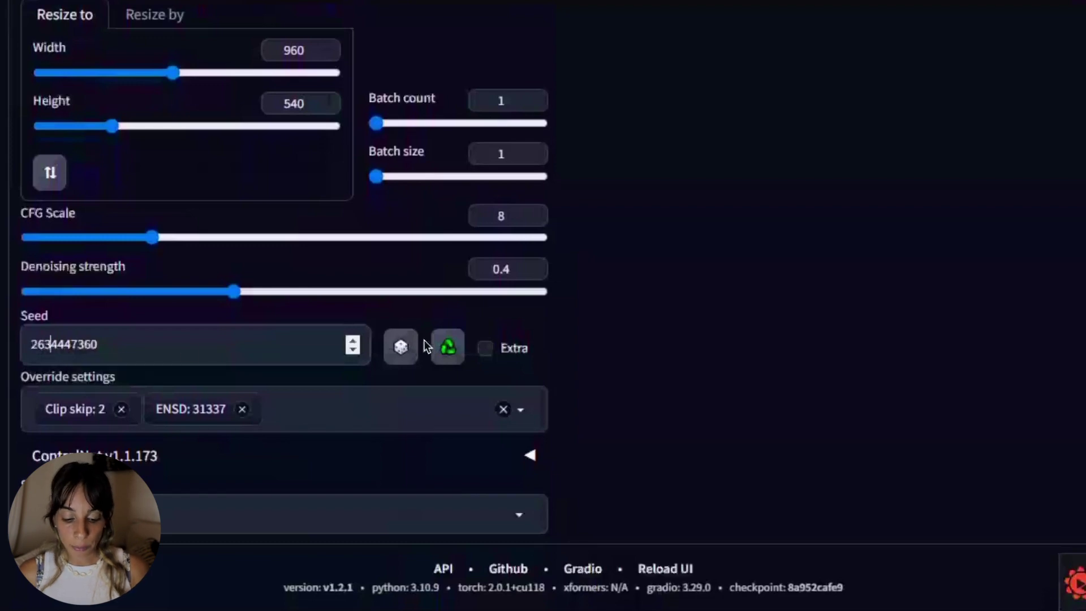
{"action": "left_click", "coordinate": [405, 347]}
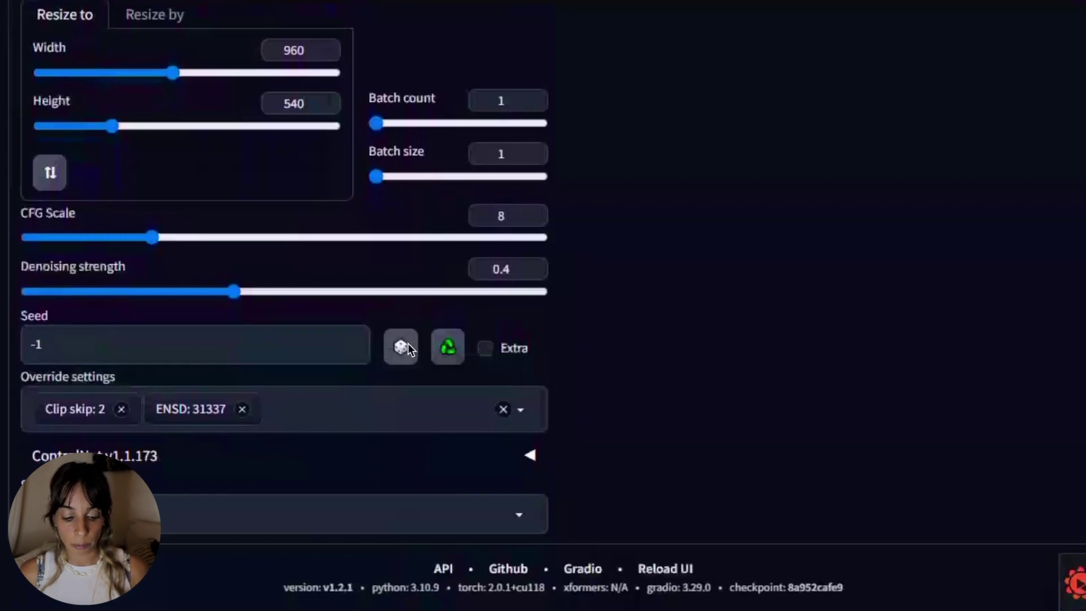
{"action": "left_click", "coordinate": [242, 408]}
Step: Load the frame of the woman pointing with both hands into ControlNet Unit 0 and enable the unit
{"action": "left_click", "coordinate": [532, 455]}
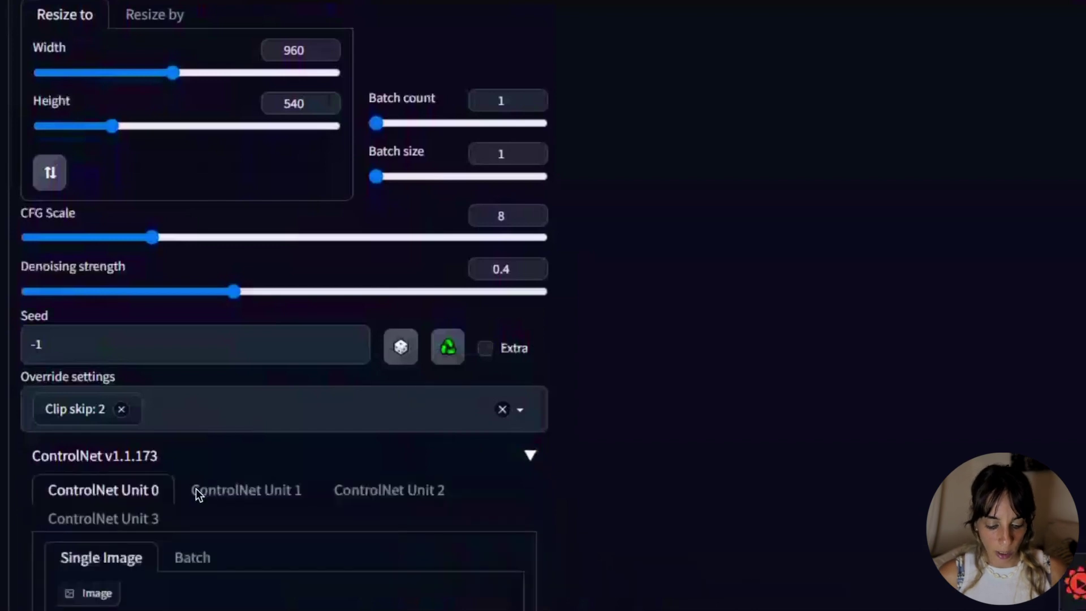
{"action": "scroll", "coordinate": [195, 490], "scroll_direction": "down", "scroll_amount": 5}
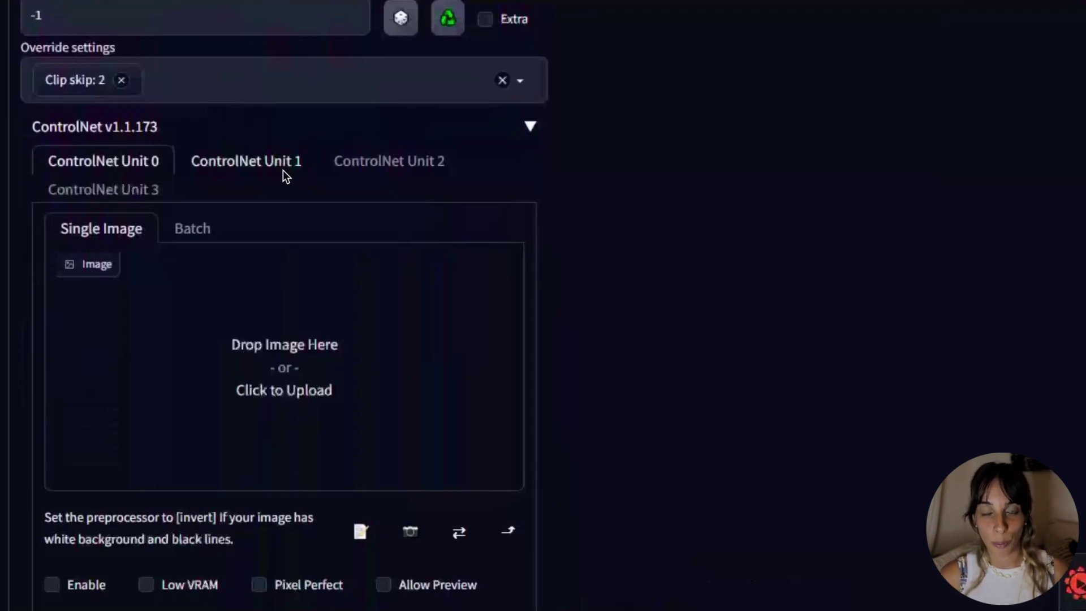
{"action": "left_click", "coordinate": [287, 332]}
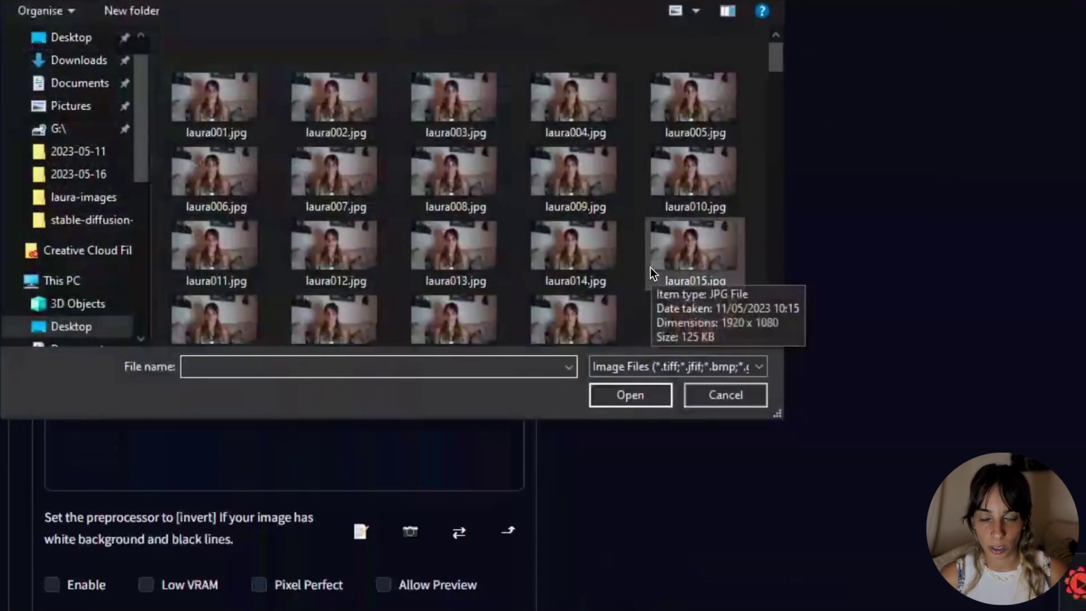
{"action": "left_click_drag", "start_coordinate": [785, 85], "coordinate": [778, 267]}
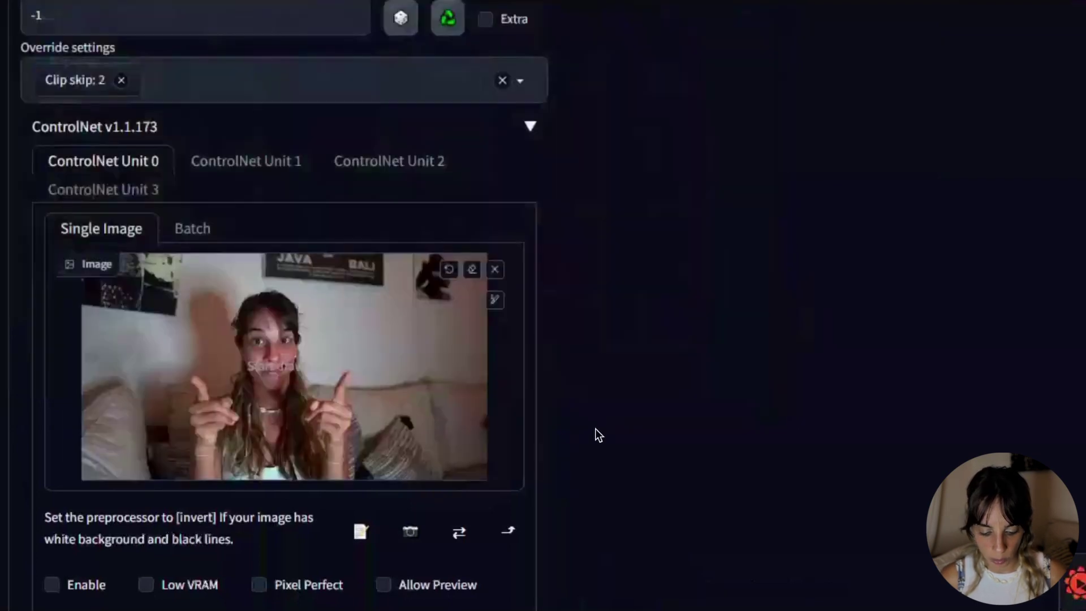
{"action": "scroll", "coordinate": [112, 351], "scroll_direction": "down", "scroll_amount": 5}
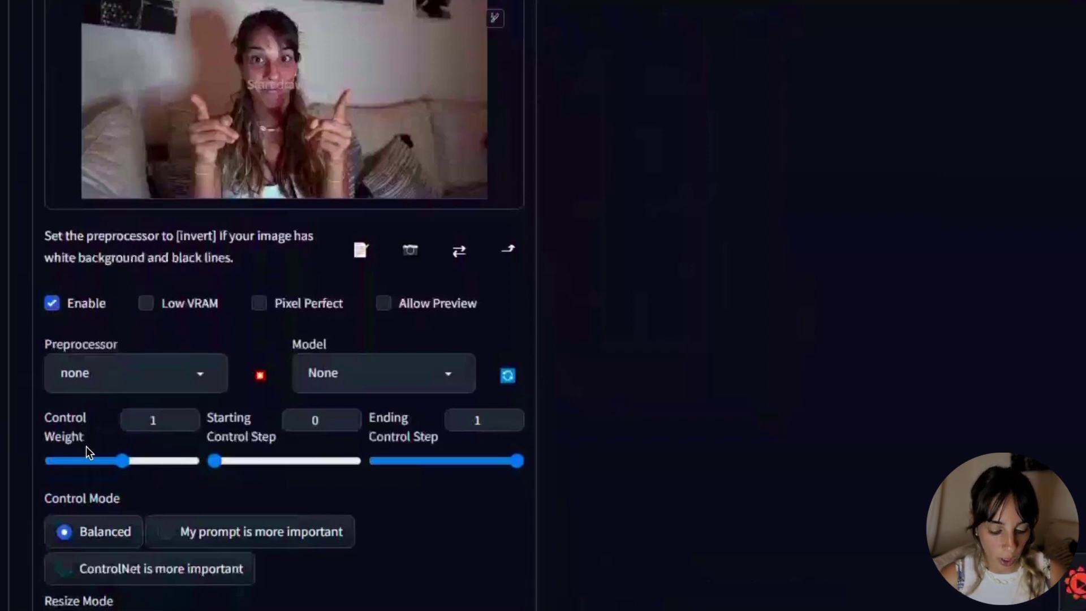
Step: Set ControlNet Unit 0 to the mediapipe_face preprocessor with the control_v2p_sd15_mediapipe_face model
{"action": "left_click", "coordinate": [199, 372]}
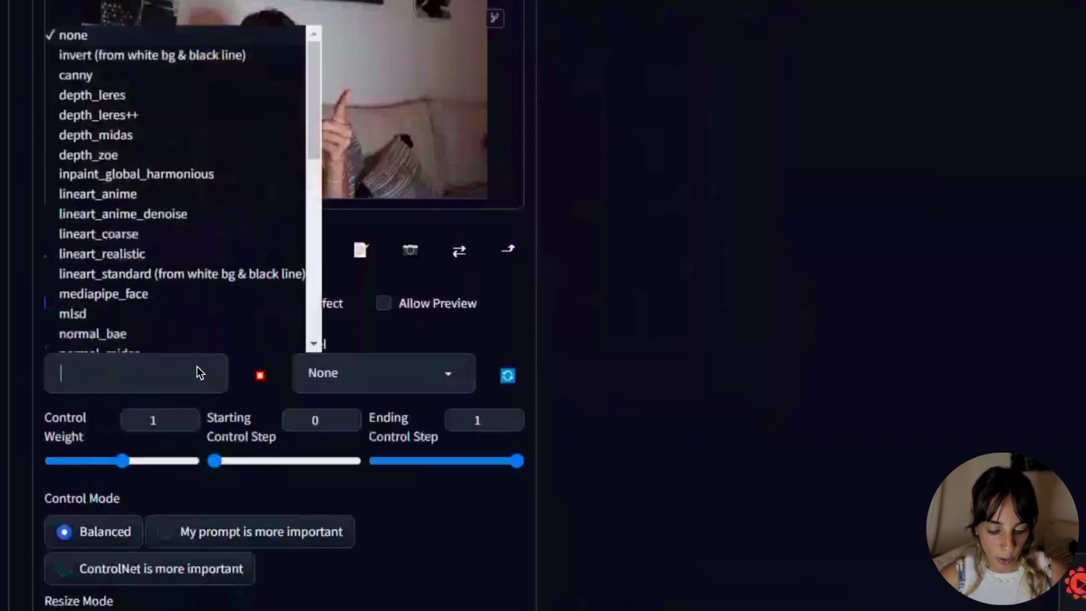
{"action": "left_click", "coordinate": [127, 294]}
{"action": "left_click", "coordinate": [392, 378]}
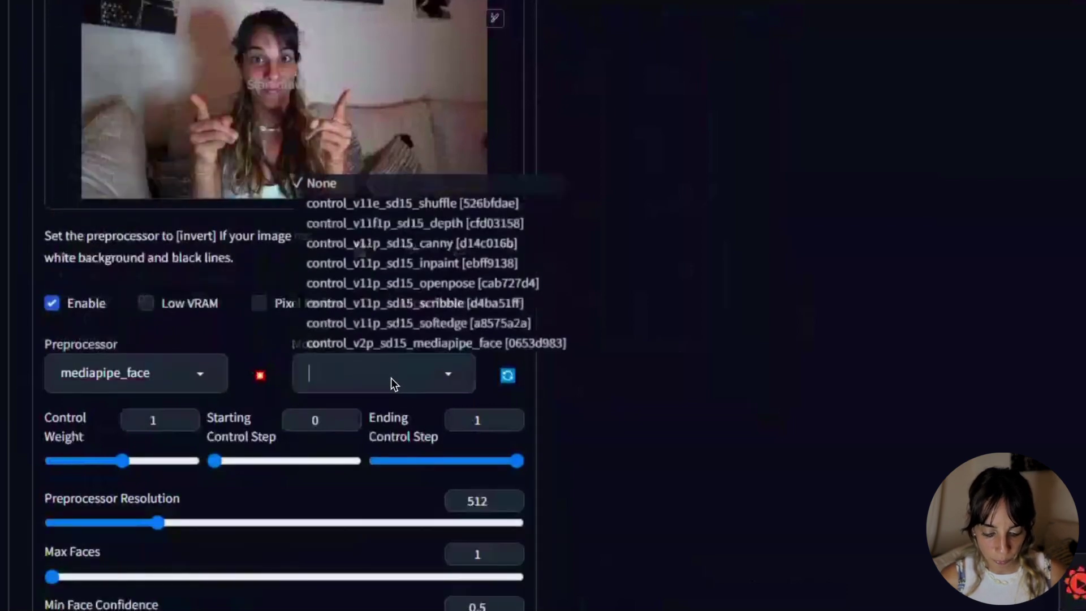
{"action": "left_click", "coordinate": [371, 342]}
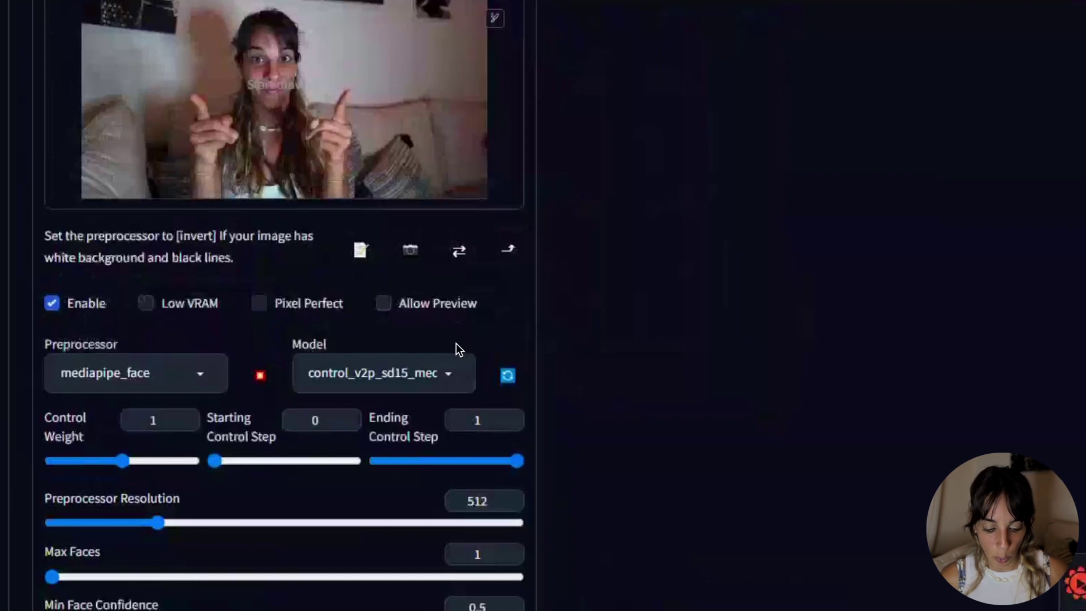
Step: Switch to the sd-webui-controlnet README on GitHub to examine the comparison images of the three control modes
{"action": "scroll", "coordinate": [228, 449], "scroll_direction": "down", "scroll_amount": 3}
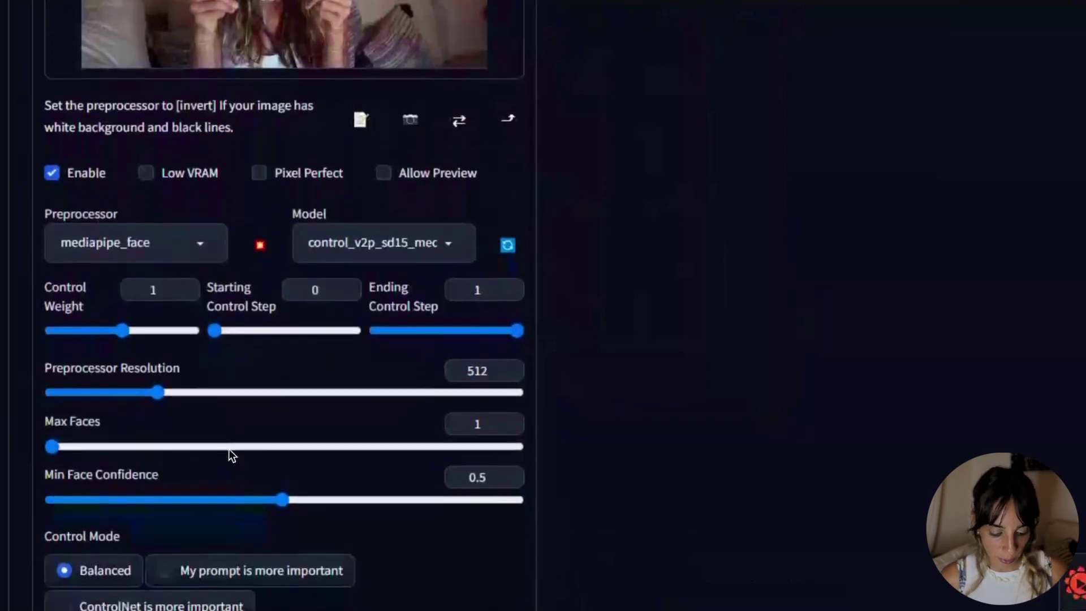
{"action": "scroll", "coordinate": [228, 449], "scroll_direction": "down", "scroll_amount": 3}
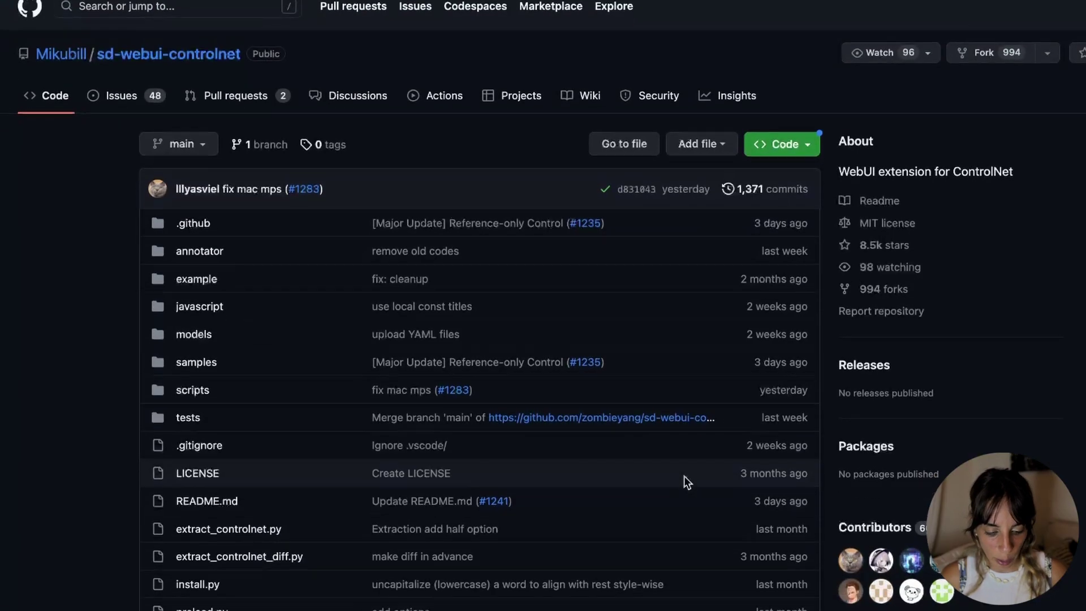
{"action": "scroll", "coordinate": [684, 479], "scroll_direction": "down", "scroll_amount": 10}
{"action": "scroll", "coordinate": [683, 476], "scroll_direction": "down", "scroll_amount": 20}
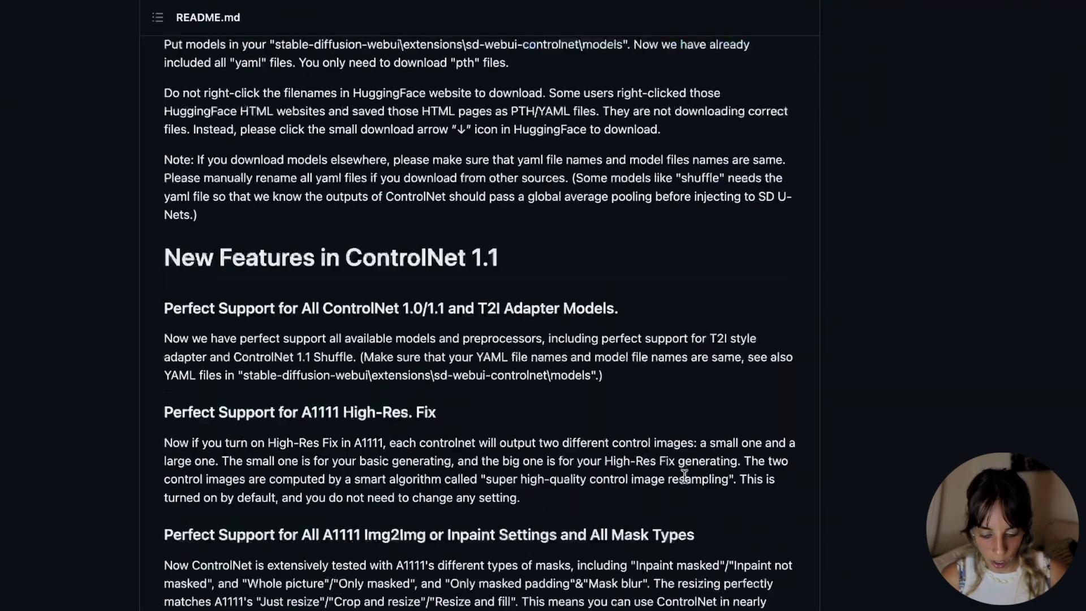
{"action": "scroll", "coordinate": [684, 475], "scroll_direction": "down", "scroll_amount": 10}
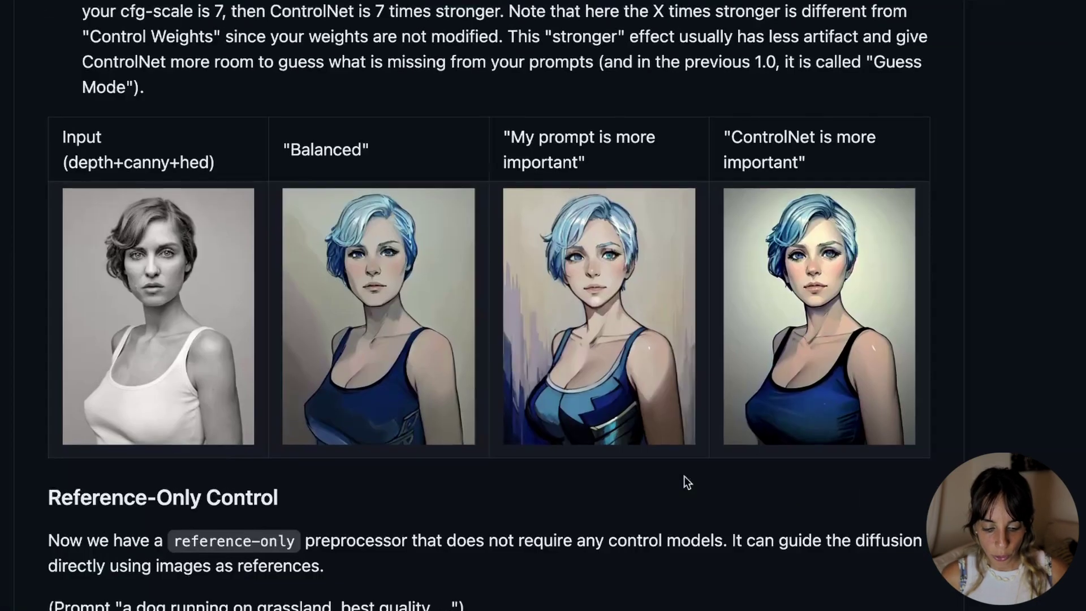
{"action": "scroll", "coordinate": [686, 482], "scroll_direction": "up", "scroll_amount": 1}
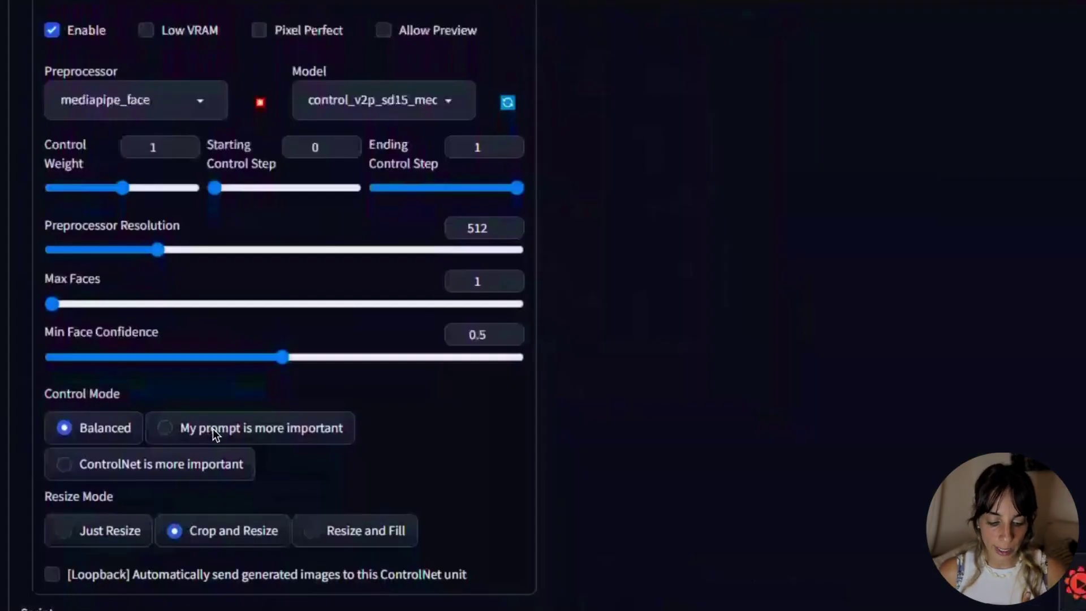
Step: In Stable Diffusion web UI, set ControlNet Unit 0's control mode to "ControlNet is more important"
{"action": "left_click", "coordinate": [215, 434]}
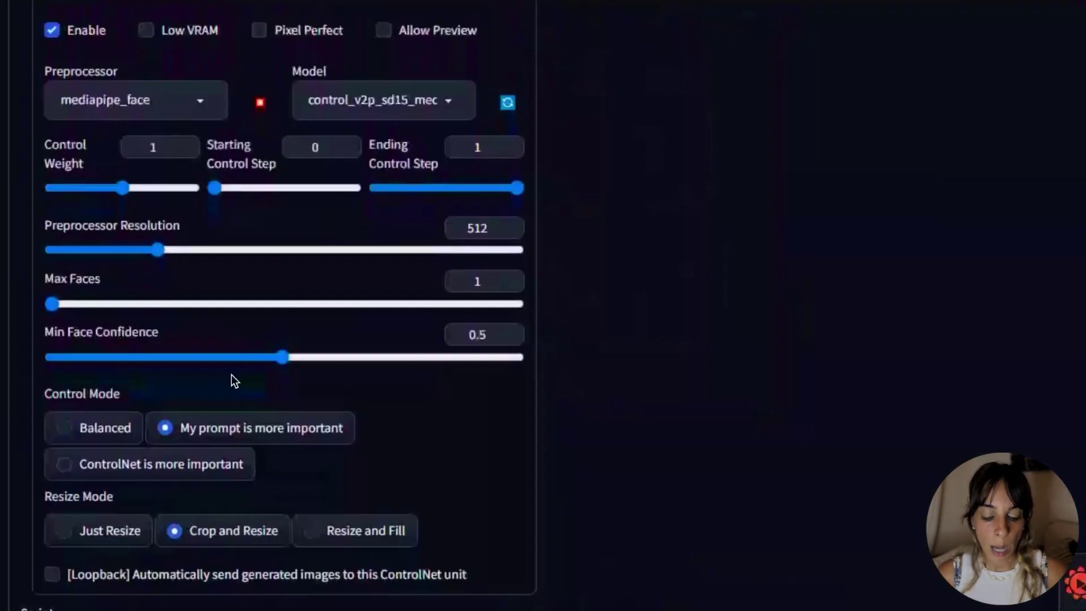
{"action": "left_click", "coordinate": [64, 470]}
{"action": "scroll", "coordinate": [375, 276], "scroll_direction": "up", "scroll_amount": 2}
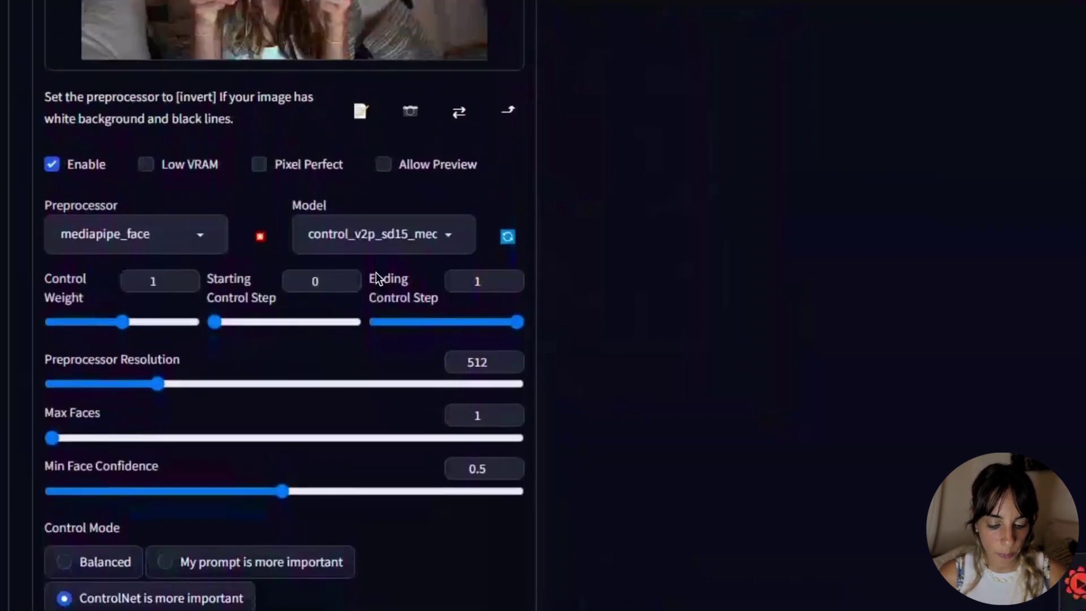
{"action": "scroll", "coordinate": [376, 276], "scroll_direction": "up", "scroll_amount": 6}
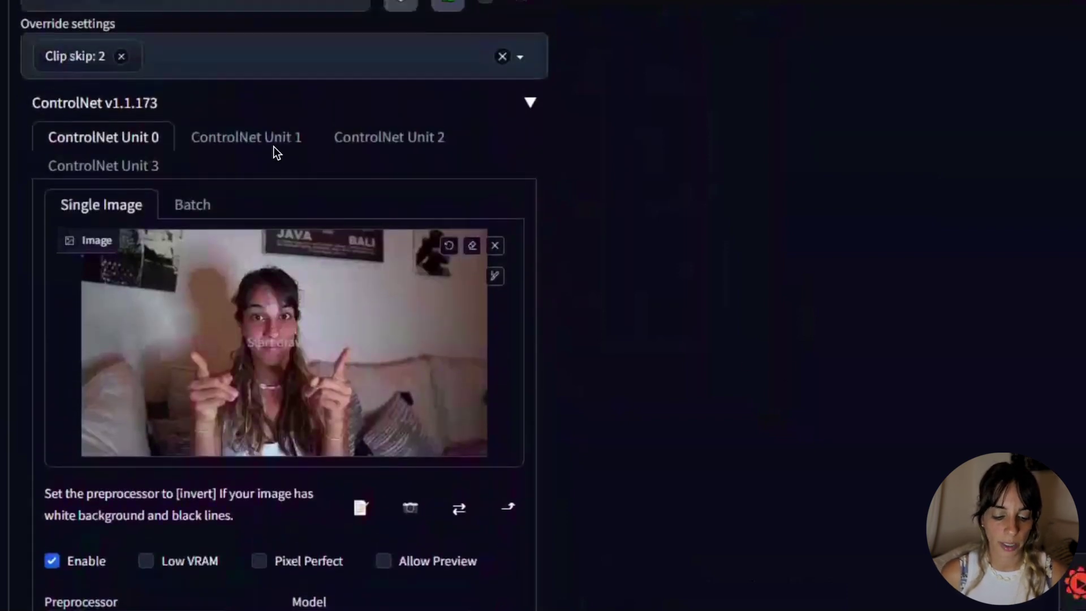
Step: Load the frame of the woman pointing with both hands into ControlNet Unit 1 and enable the unit
{"action": "left_click", "coordinate": [270, 148]}
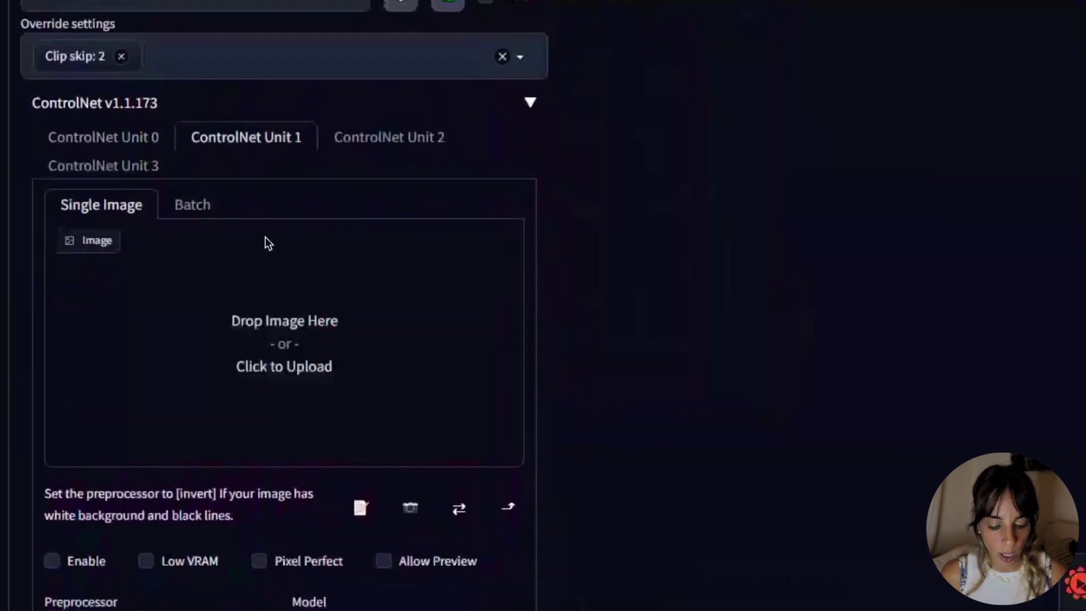
{"action": "left_click", "coordinate": [276, 373]}
{"action": "scroll", "coordinate": [662, 254], "scroll_direction": "down", "scroll_amount": 3}
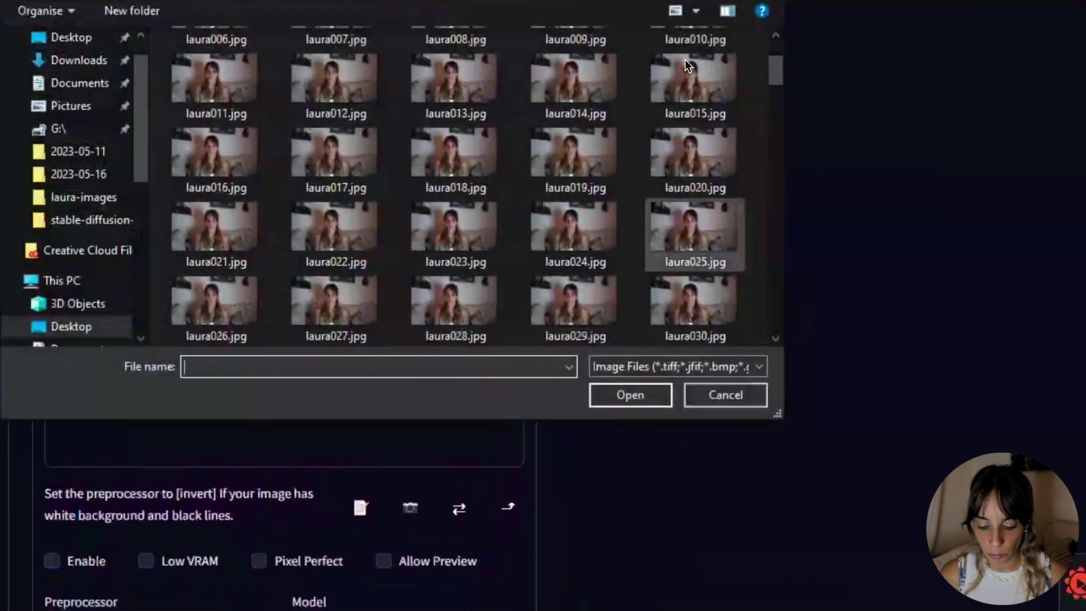
{"action": "left_click_drag", "start_coordinate": [780, 66], "coordinate": [773, 282]}
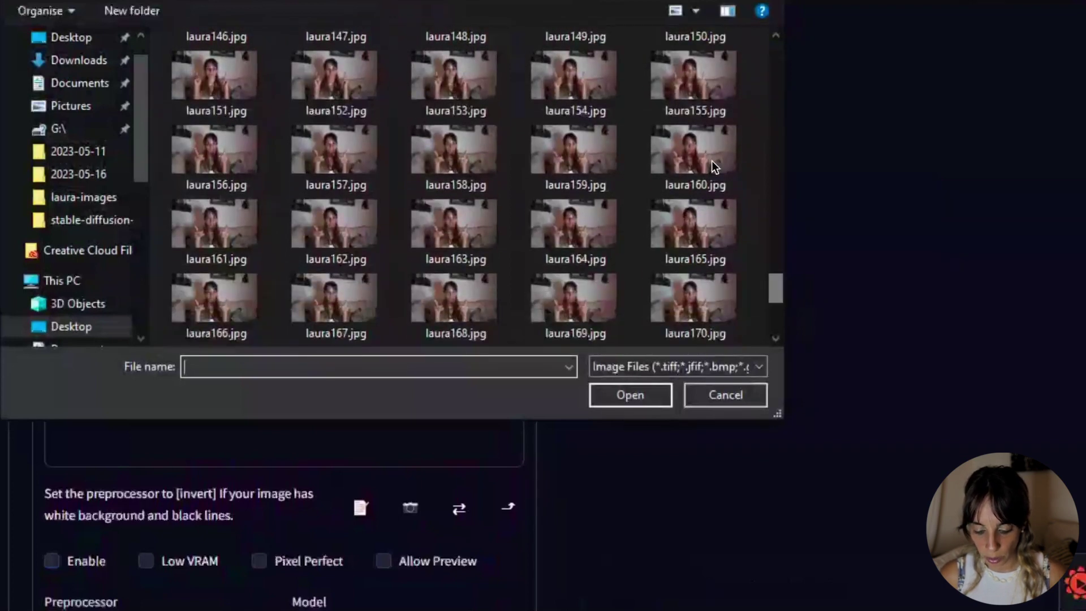
{"action": "double_click", "coordinate": [696, 213]}
{"action": "left_click", "coordinate": [49, 459]}
{"action": "scroll", "coordinate": [85, 475], "scroll_direction": "down", "scroll_amount": 1}
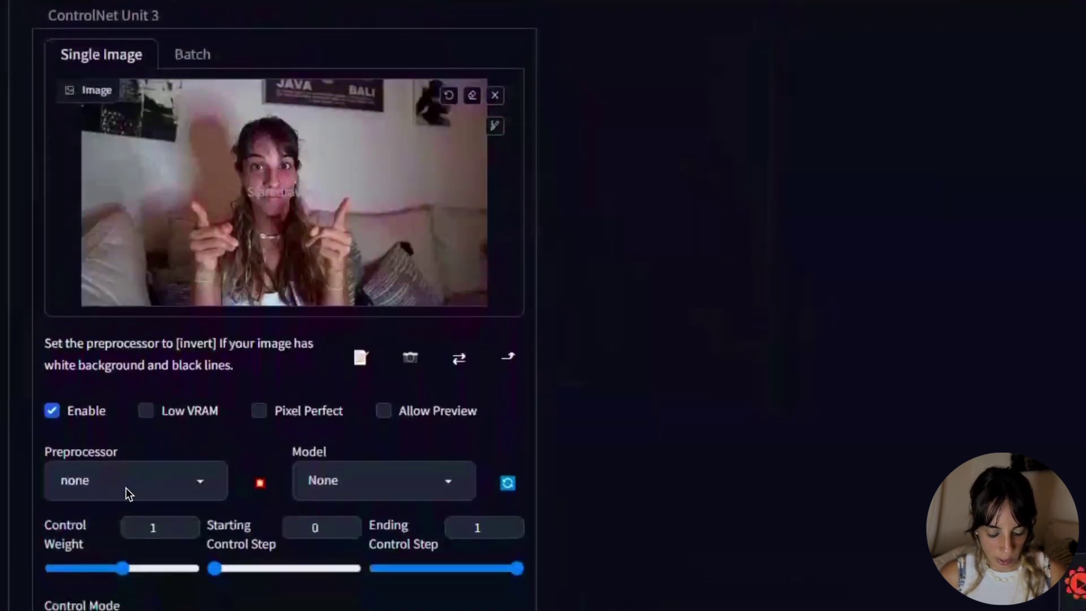
Step: Set ControlNet Unit 1 to the depth_midas preprocessor, the control_v11f1p_sd15_depth model and the control mode "My prompt is more important"
{"action": "left_click", "coordinate": [126, 488]}
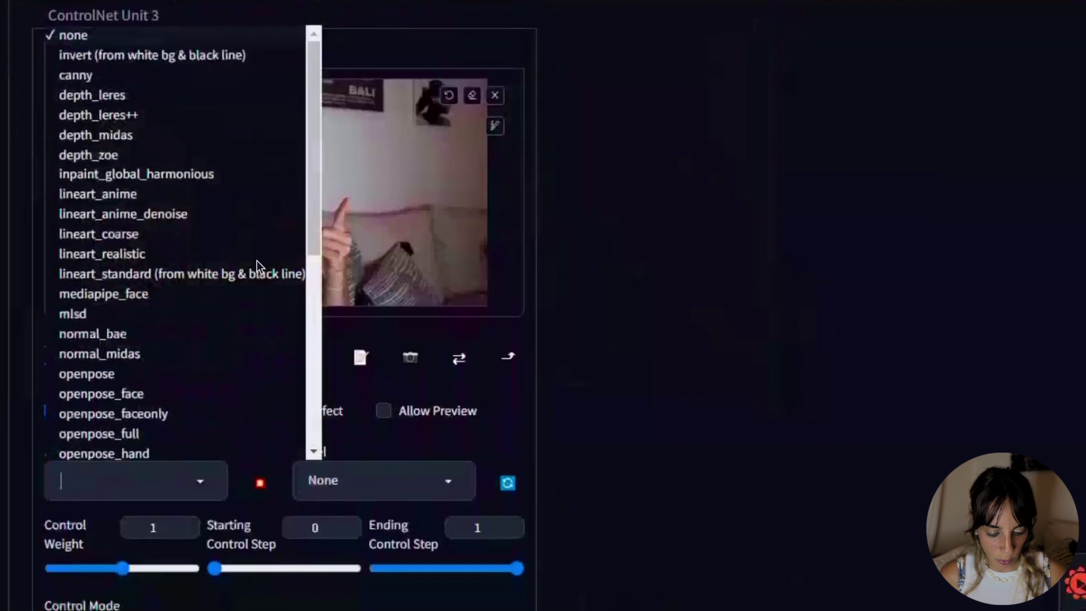
{"action": "left_click", "coordinate": [128, 141]}
{"action": "left_click", "coordinate": [382, 479]}
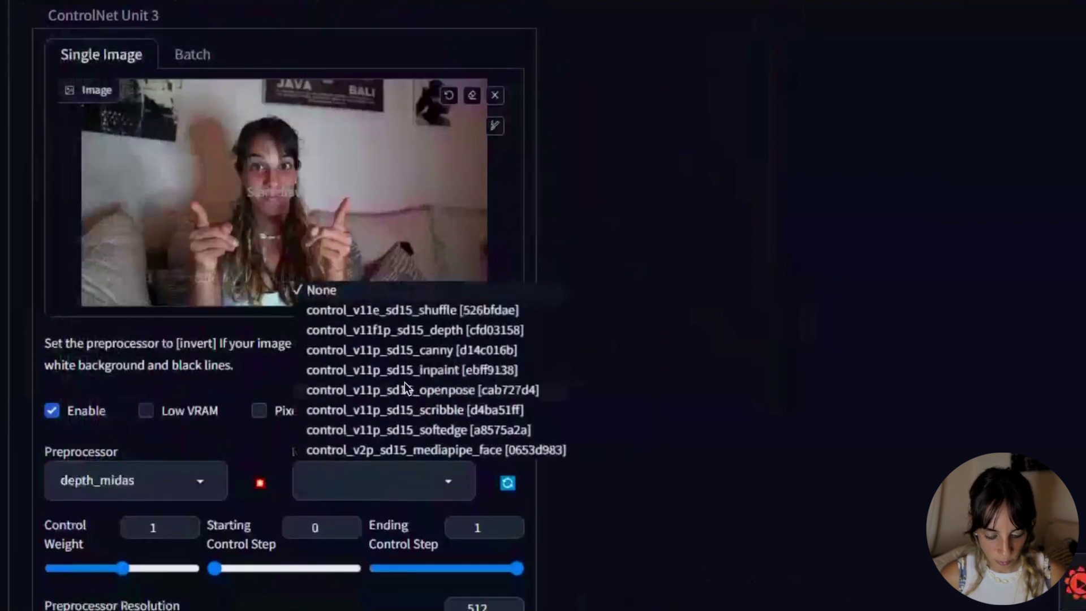
{"action": "left_click", "coordinate": [408, 332]}
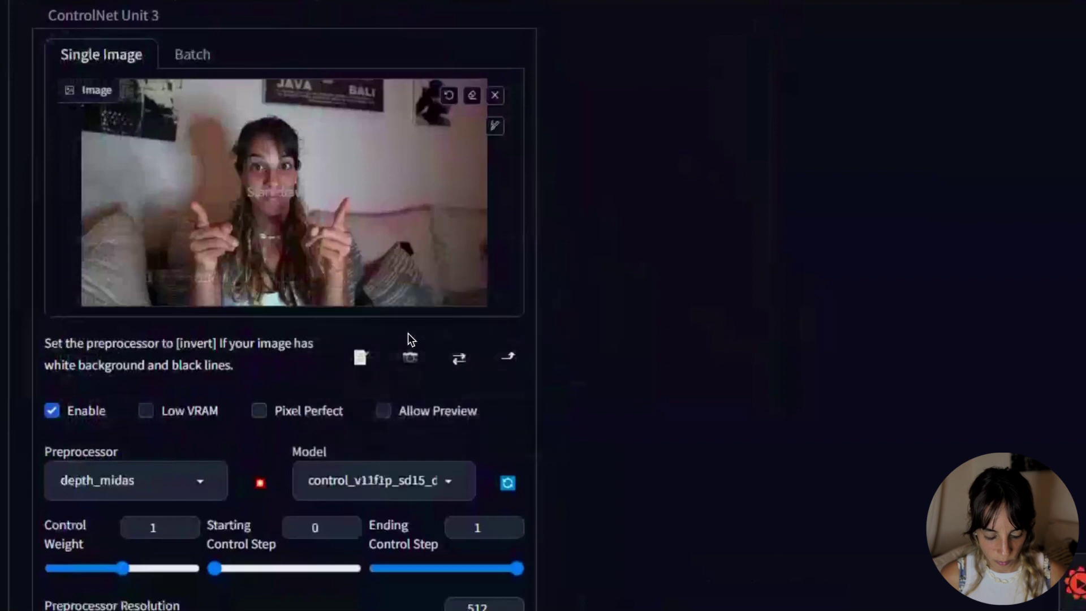
{"action": "scroll", "coordinate": [408, 334], "scroll_direction": "down", "scroll_amount": 5}
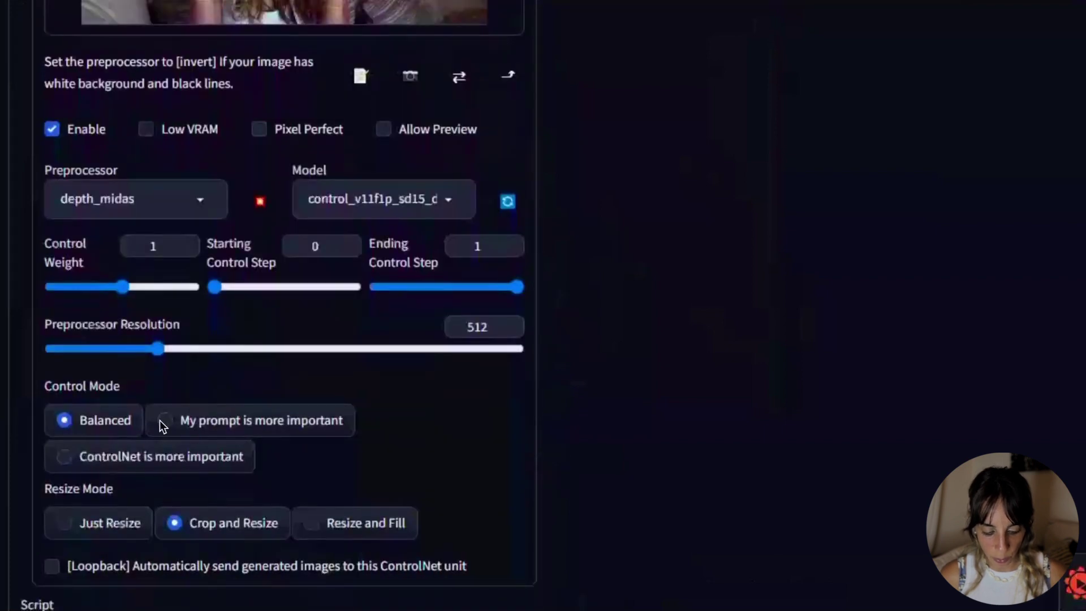
{"action": "left_click", "coordinate": [304, 419]}
{"action": "scroll", "coordinate": [305, 433], "scroll_direction": "up", "scroll_amount": 8}
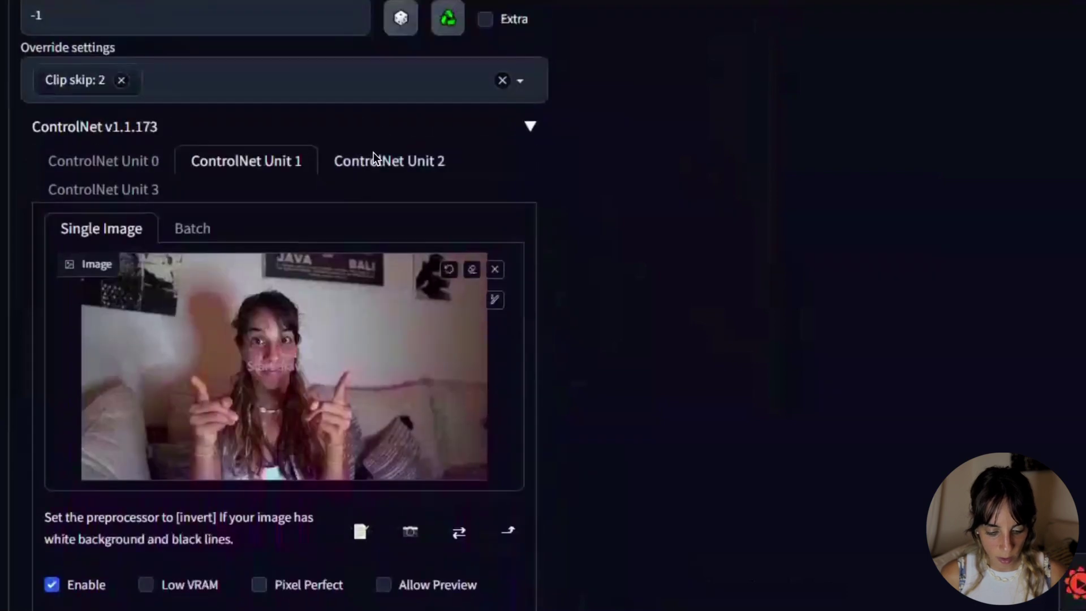
Step: Load the same two-handed pointing frame into ControlNet Unit 2 and enable the unit
{"action": "left_click", "coordinate": [389, 161]}
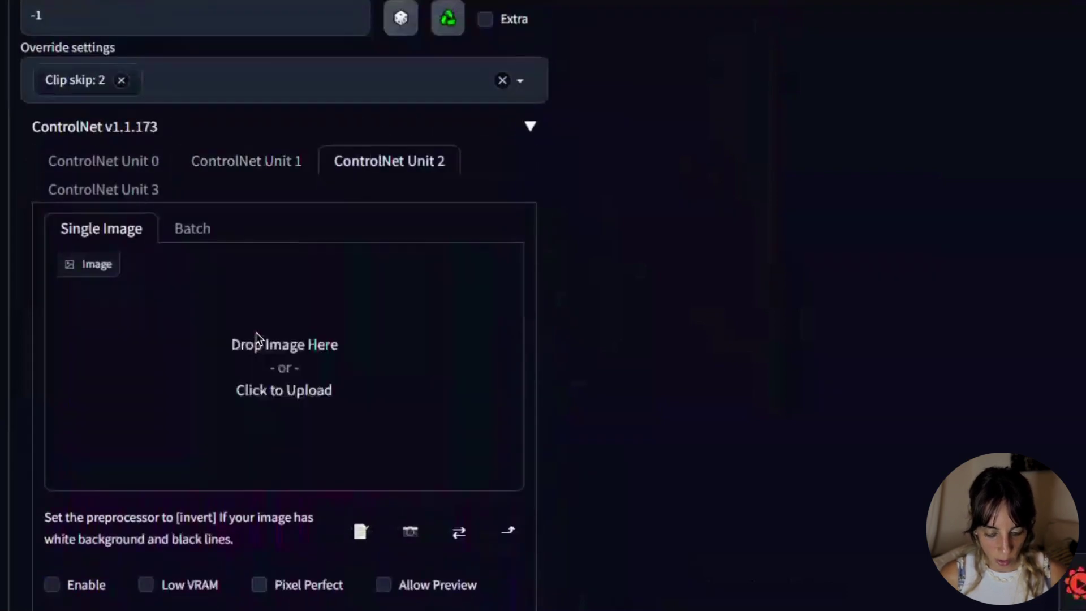
{"action": "scroll", "coordinate": [256, 331], "scroll_direction": "down", "scroll_amount": 2}
{"action": "scroll", "coordinate": [260, 304], "scroll_direction": "down", "scroll_amount": 1}
{"action": "left_click", "coordinate": [357, 238]}
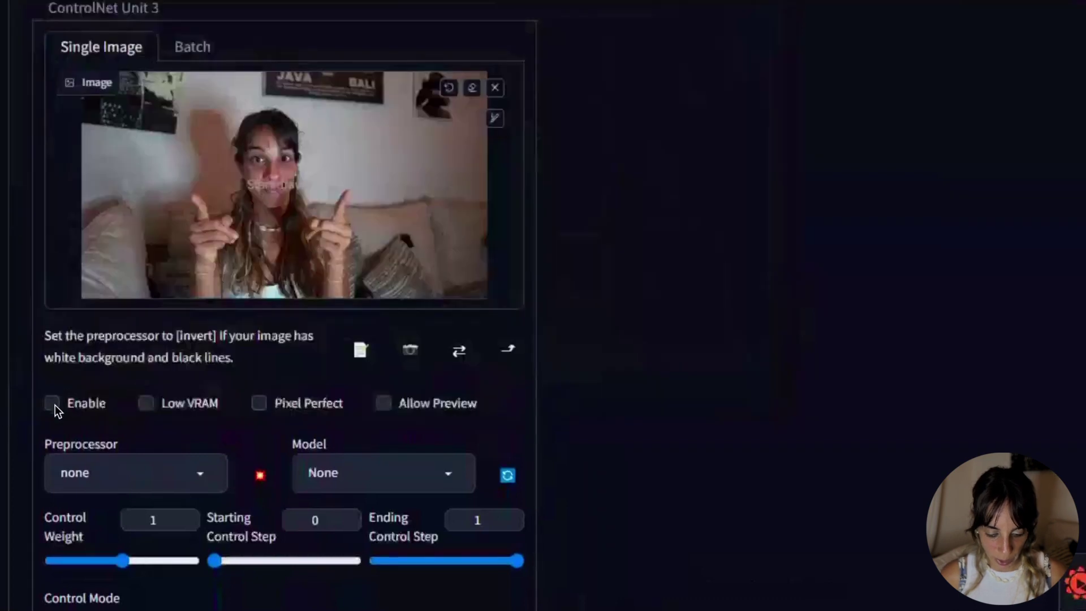
{"action": "left_click", "coordinate": [53, 403]}
Step: Set ControlNet Unit 2 to the softedge_hed preprocessor with the control_v11p_sd15_softedge model and change its control mode
{"action": "left_click", "coordinate": [141, 473]}
{"action": "scroll", "coordinate": [160, 401], "scroll_direction": "down", "scroll_amount": 1}
{"action": "scroll", "coordinate": [161, 403], "scroll_direction": "down", "scroll_amount": 4}
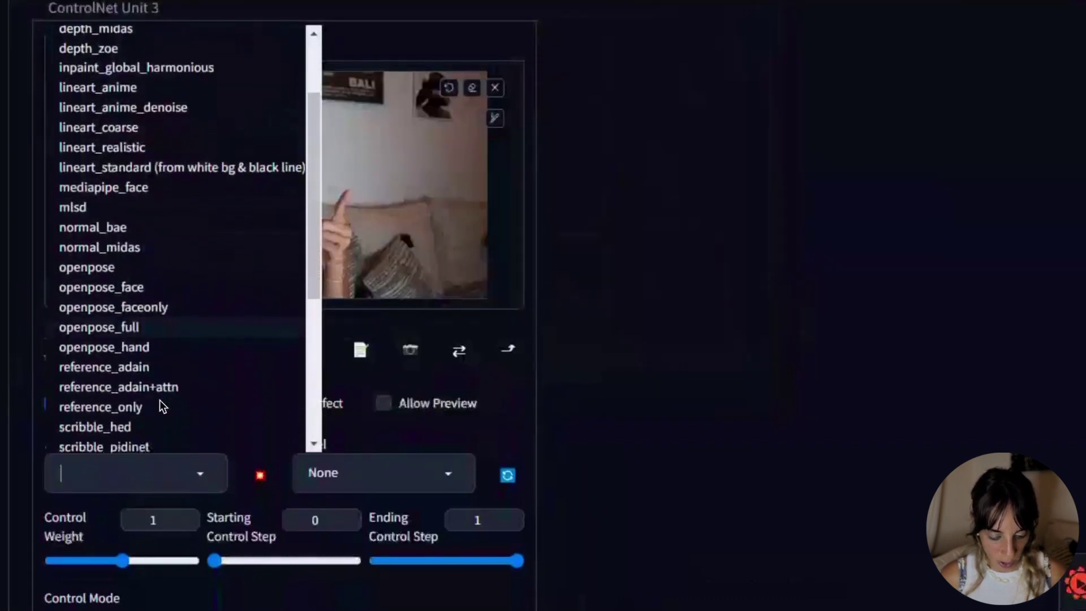
{"action": "left_click", "coordinate": [181, 403]}
{"action": "left_click", "coordinate": [380, 471]}
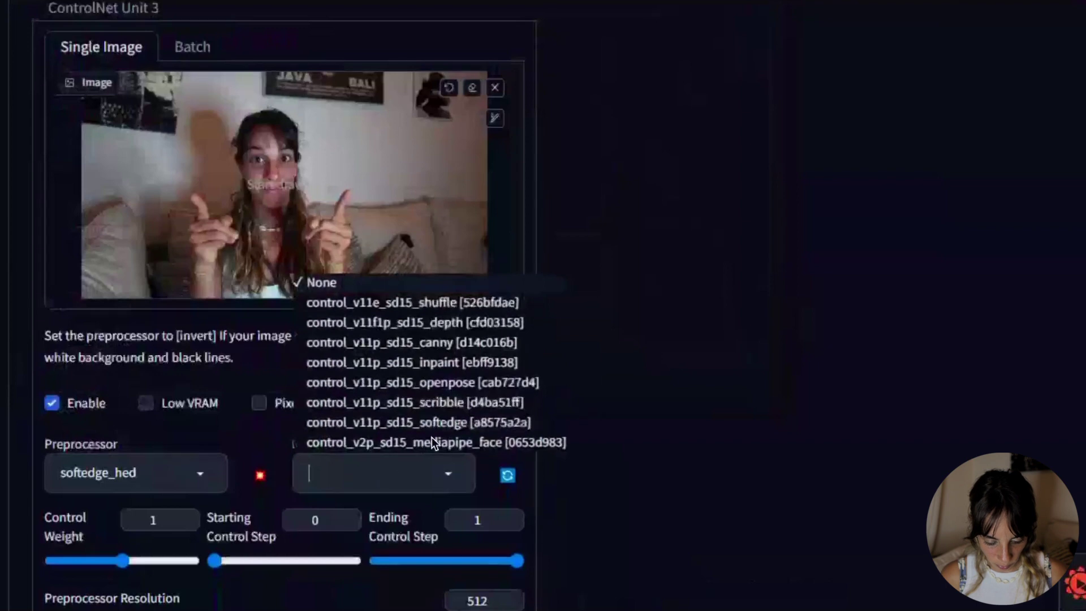
{"action": "left_click", "coordinate": [422, 421]}
{"action": "scroll", "coordinate": [175, 385], "scroll_direction": "down", "scroll_amount": 4}
{"action": "left_click", "coordinate": [168, 381]}
{"action": "scroll", "coordinate": [130, 102], "scroll_direction": "up", "scroll_amount": 5}
Step: Load the same two-handed pointing frame into ControlNet Unit 3 and enable the unit
{"action": "left_click", "coordinate": [129, 101]}
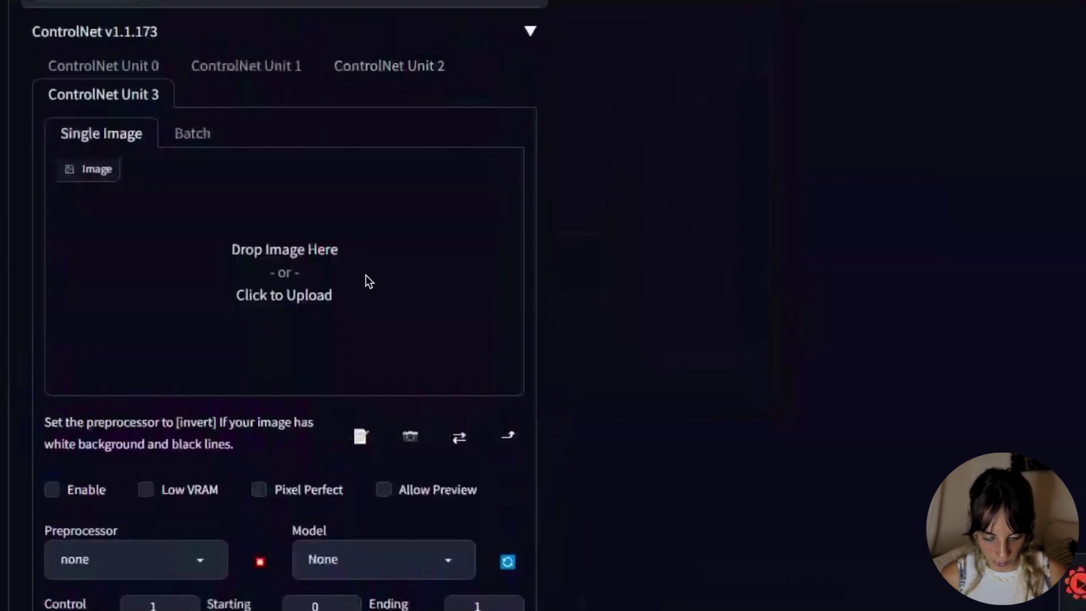
{"action": "left_click", "coordinate": [317, 259]}
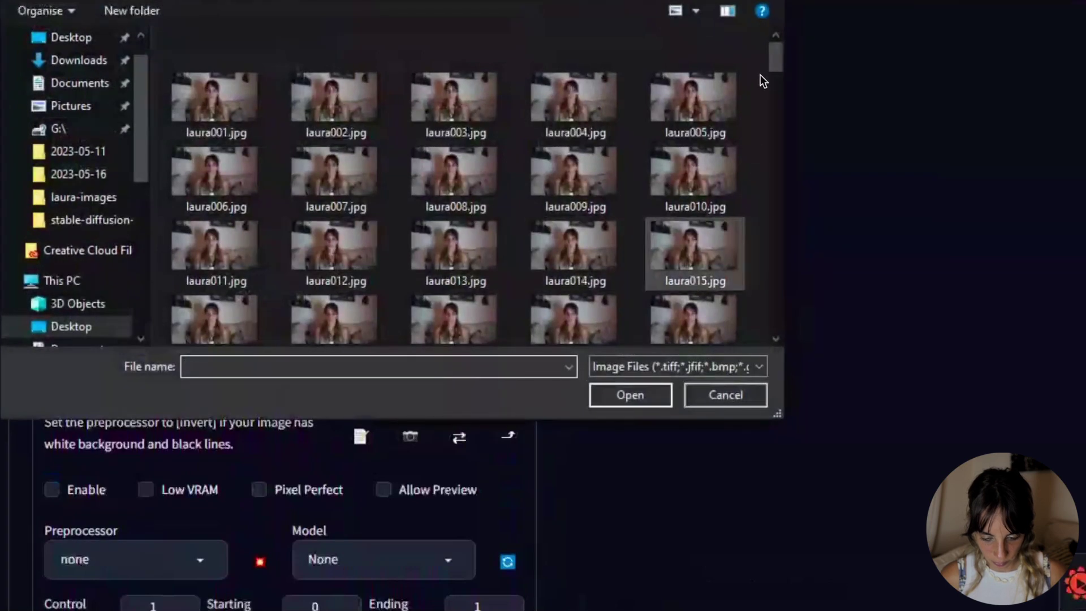
{"action": "left_click_drag", "start_coordinate": [769, 65], "coordinate": [771, 230]}
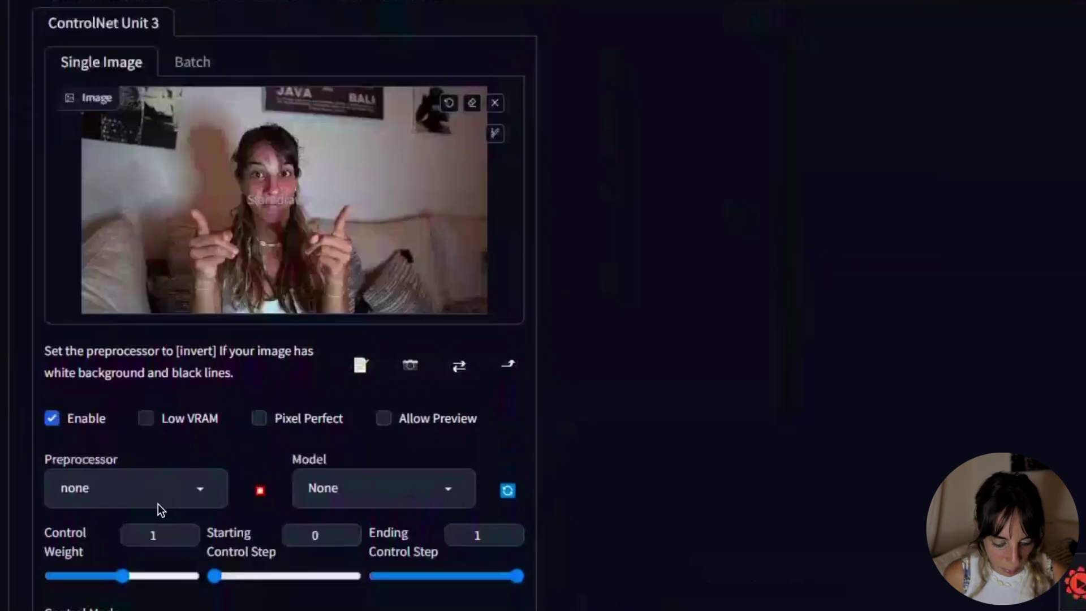
Step: Set ControlNet Unit 3 to the canny preprocessor, the control_v11p_sd15_canny model and the control mode "My prompt is more important"
{"action": "left_click", "coordinate": [198, 494]}
{"action": "type", "text": "canny"}
{"action": "key", "text": "Return"}
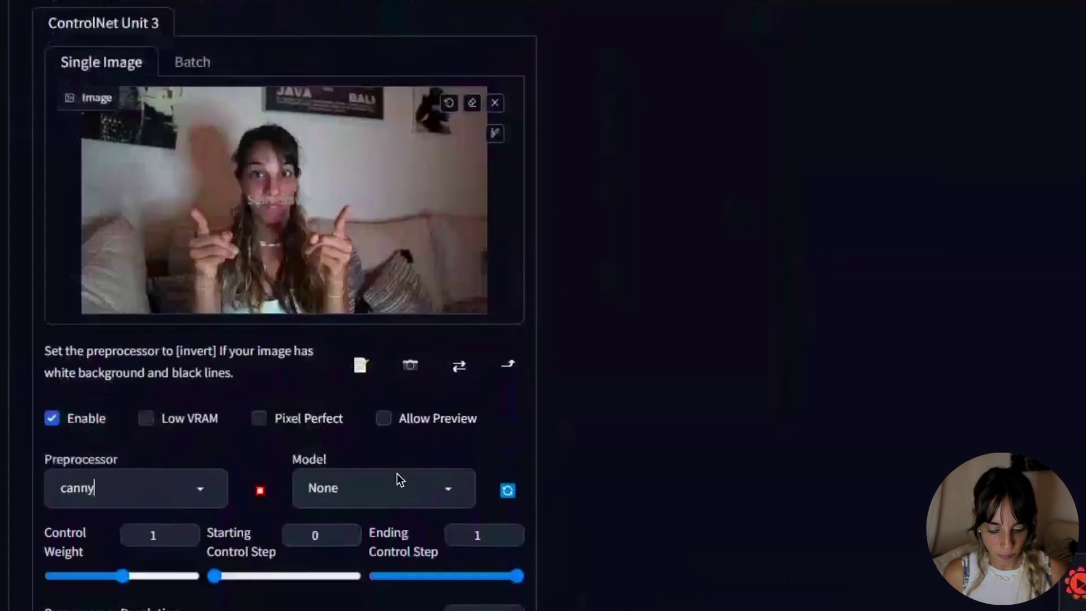
{"action": "left_click", "coordinate": [398, 487]}
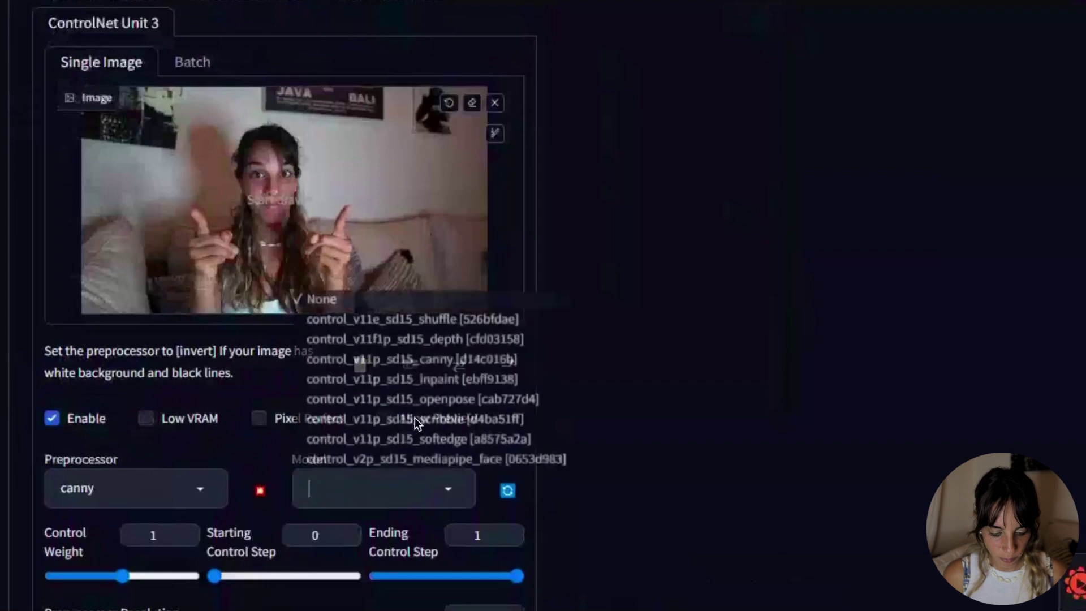
{"action": "left_click", "coordinate": [371, 360]}
{"action": "scroll", "coordinate": [513, 436], "scroll_direction": "down", "scroll_amount": 5}
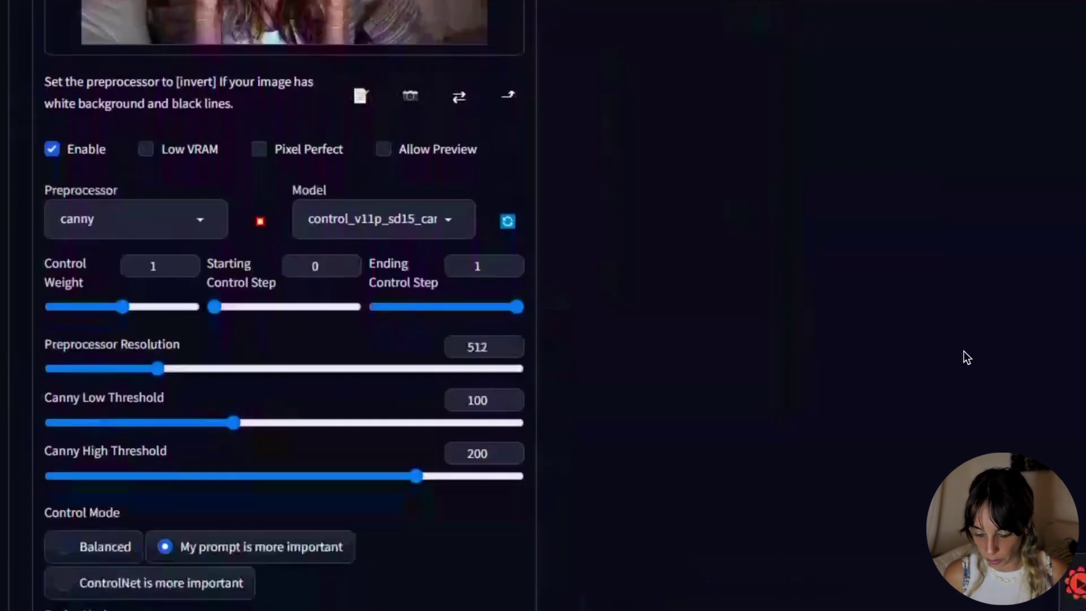
Step: Generate the stylized img2img image with all four ControlNet units enabled
{"action": "scroll", "coordinate": [1071, 305], "scroll_direction": "up", "scroll_amount": 10}
{"action": "scroll", "coordinate": [1051, 237], "scroll_direction": "up", "scroll_amount": 9}
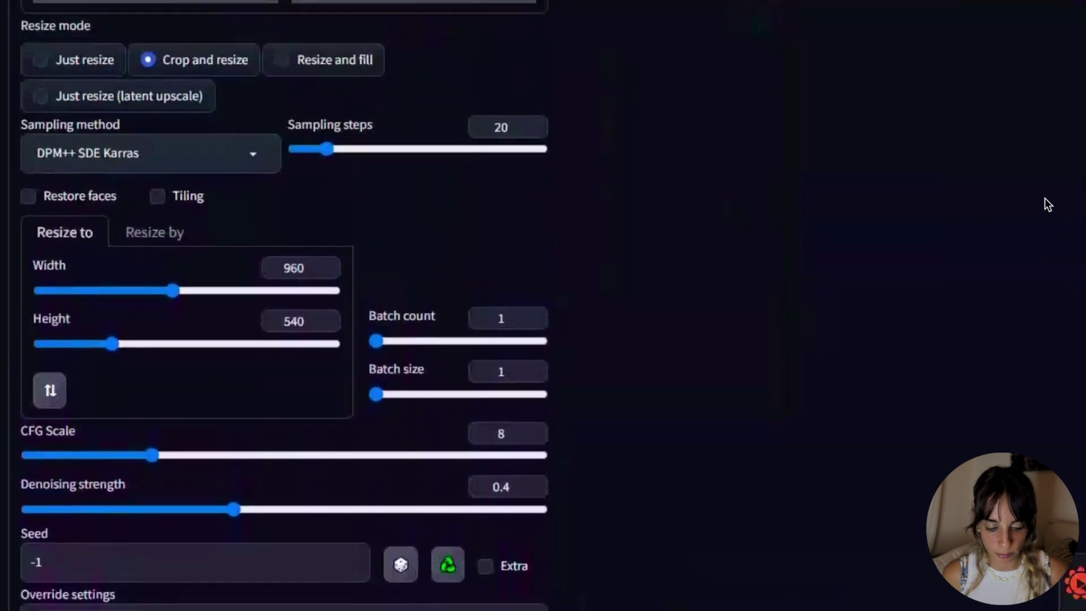
{"action": "scroll", "coordinate": [1033, 157], "scroll_direction": "up", "scroll_amount": 5}
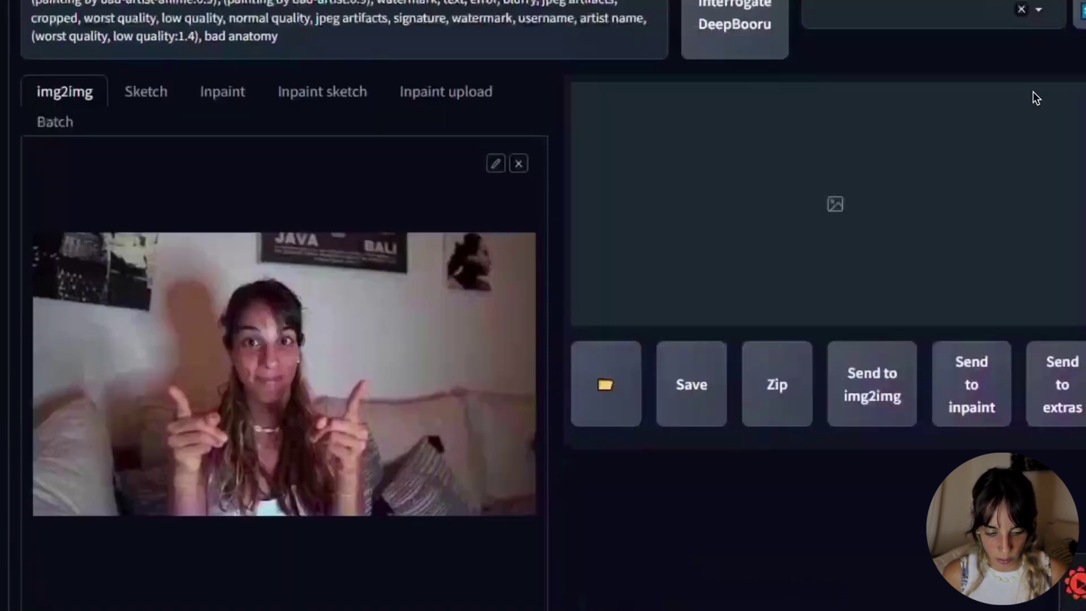
{"action": "scroll", "coordinate": [1025, 119], "scroll_direction": "down", "scroll_amount": 6}
{"action": "scroll", "coordinate": [1037, 180], "scroll_direction": "down", "scroll_amount": 1}
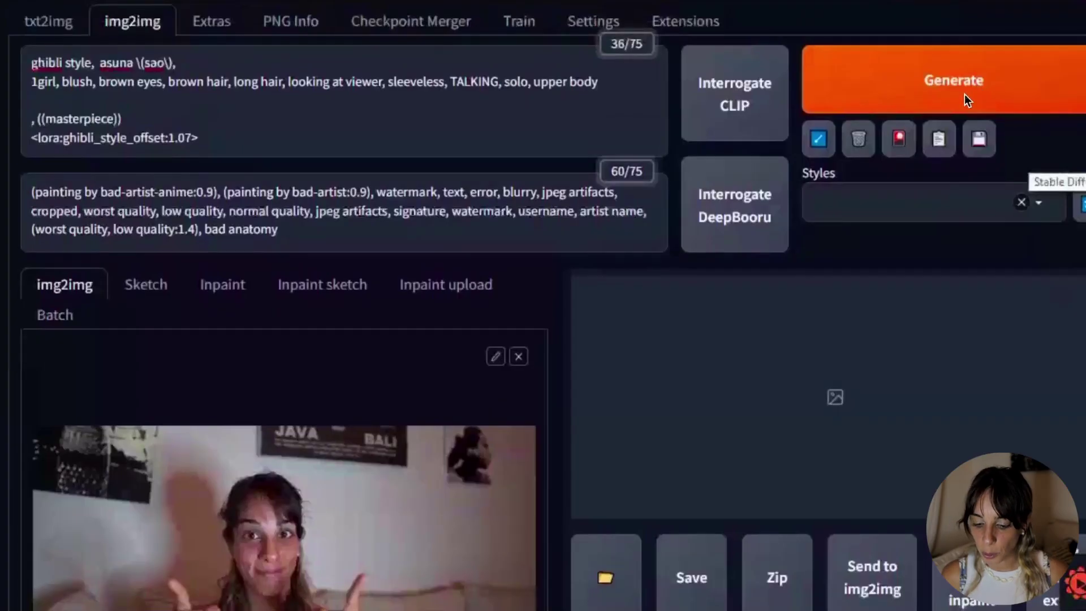
{"action": "left_click", "coordinate": [964, 94]}
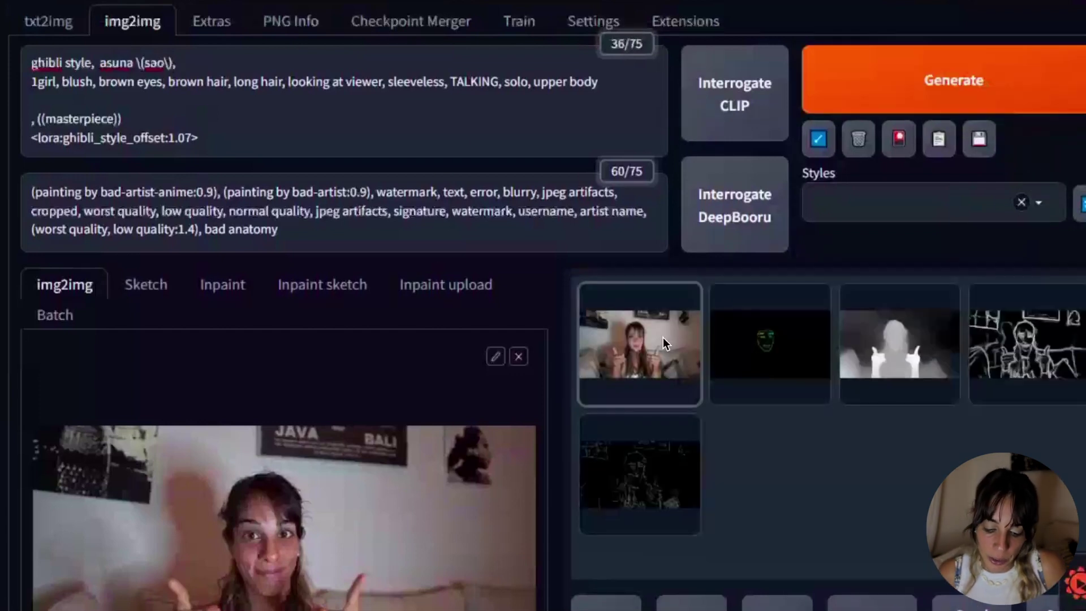
Step: View the generated image and its face, depth, soft edge and canny maps at full size to examine each unit's contribution
{"action": "left_click", "coordinate": [663, 337]}
{"action": "left_click", "coordinate": [819, 379]}
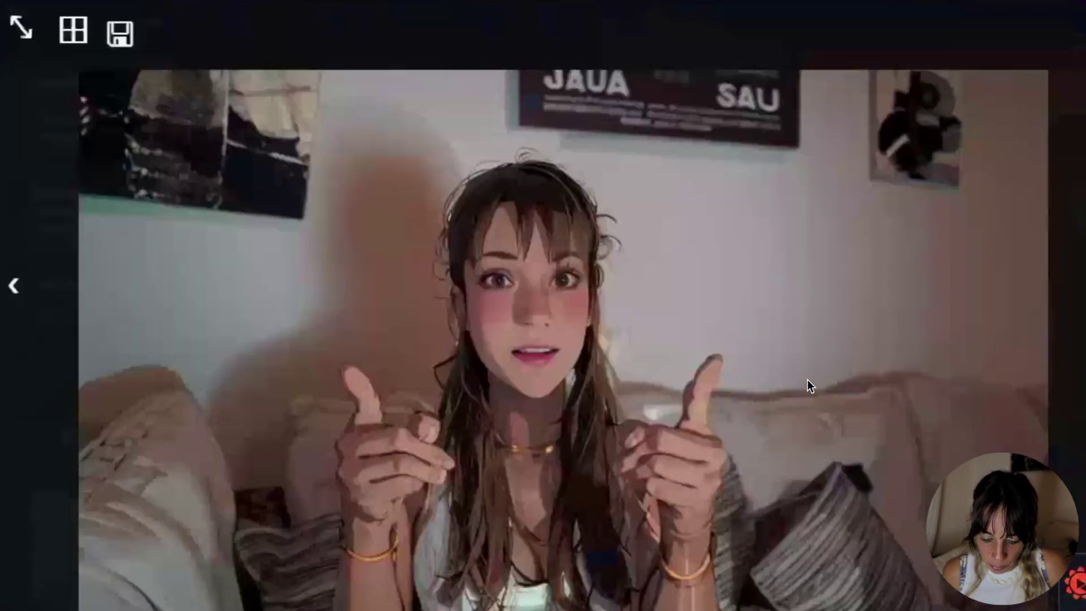
{"action": "left_click", "coordinate": [592, 417]}
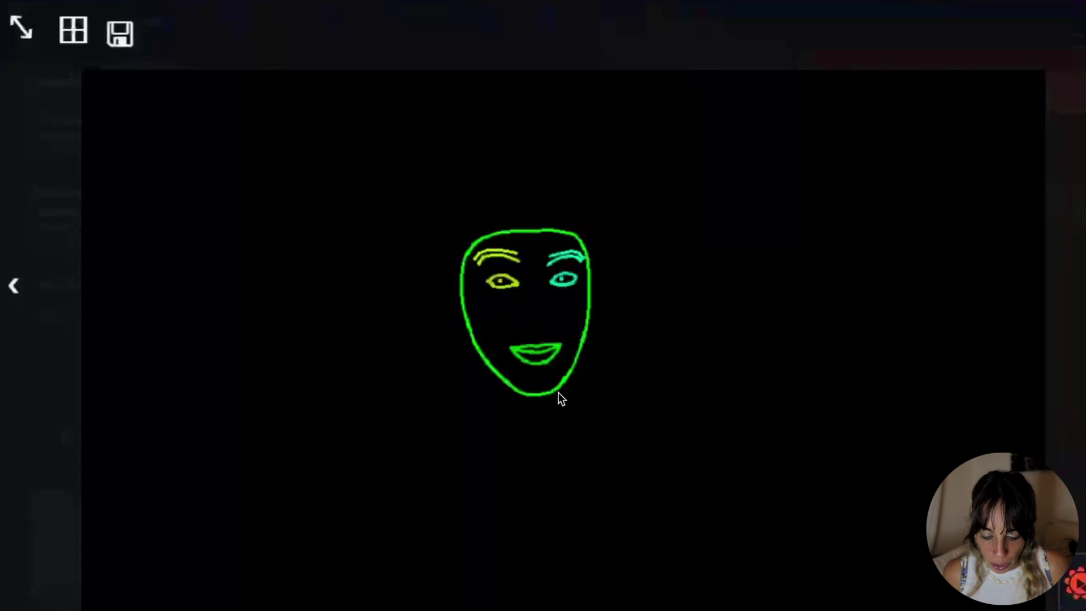
{"action": "left_click", "coordinate": [498, 277]}
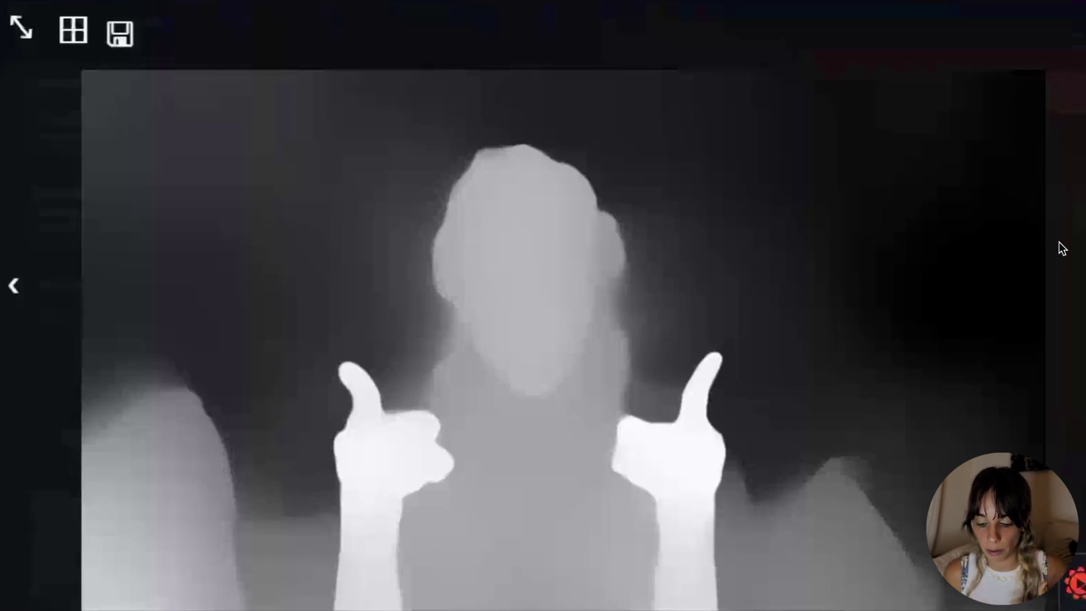
{"action": "left_click", "coordinate": [1082, 258]}
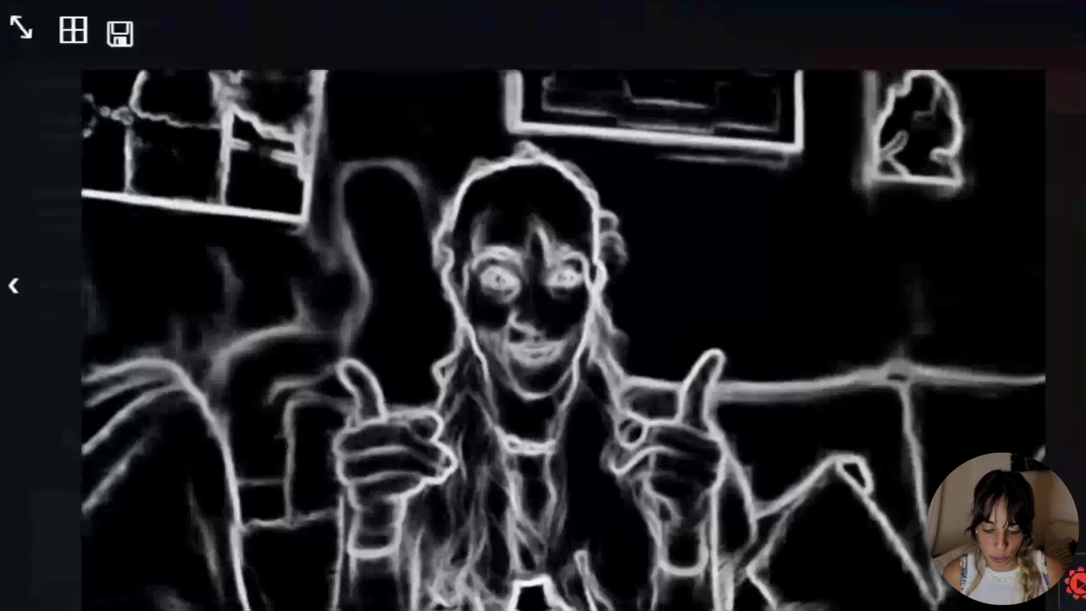
{"action": "left_click", "coordinate": [1082, 258]}
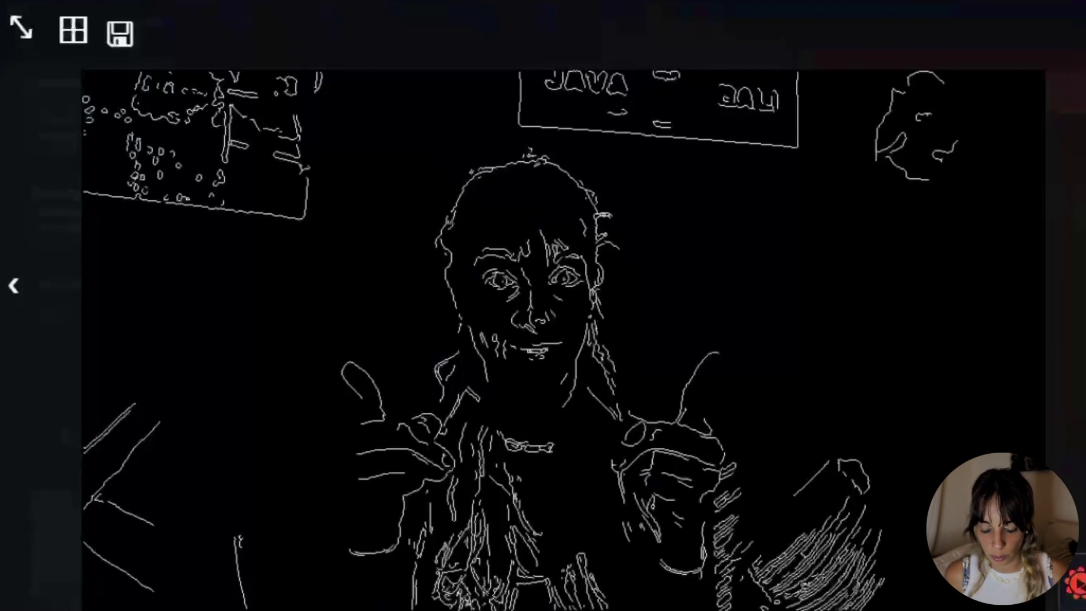
{"action": "key", "text": "Escape"}
{"action": "key", "text": "Right"}
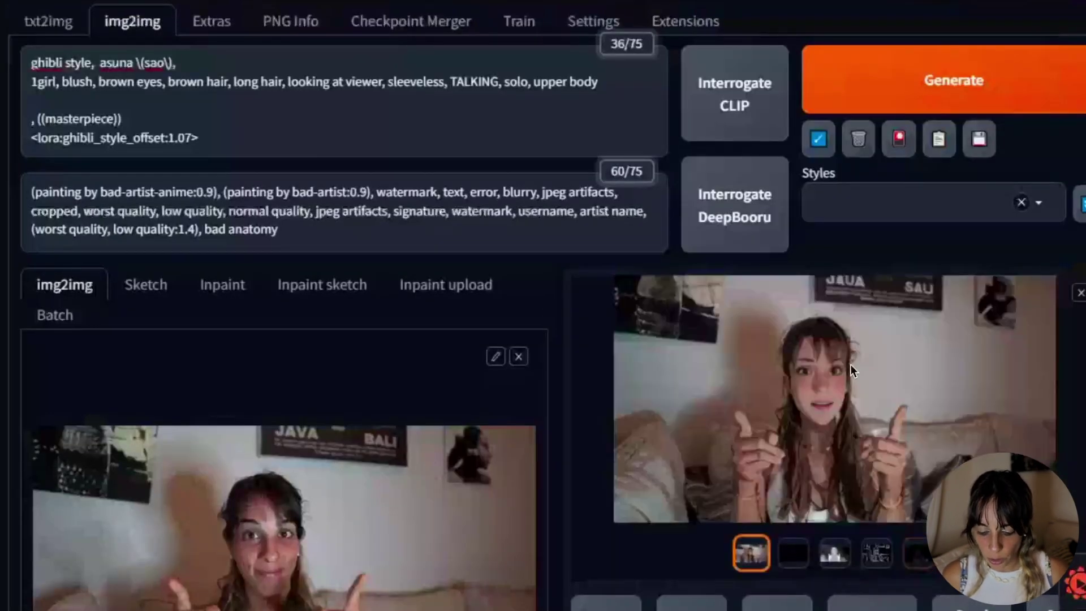
{"action": "left_click", "coordinate": [850, 366]}
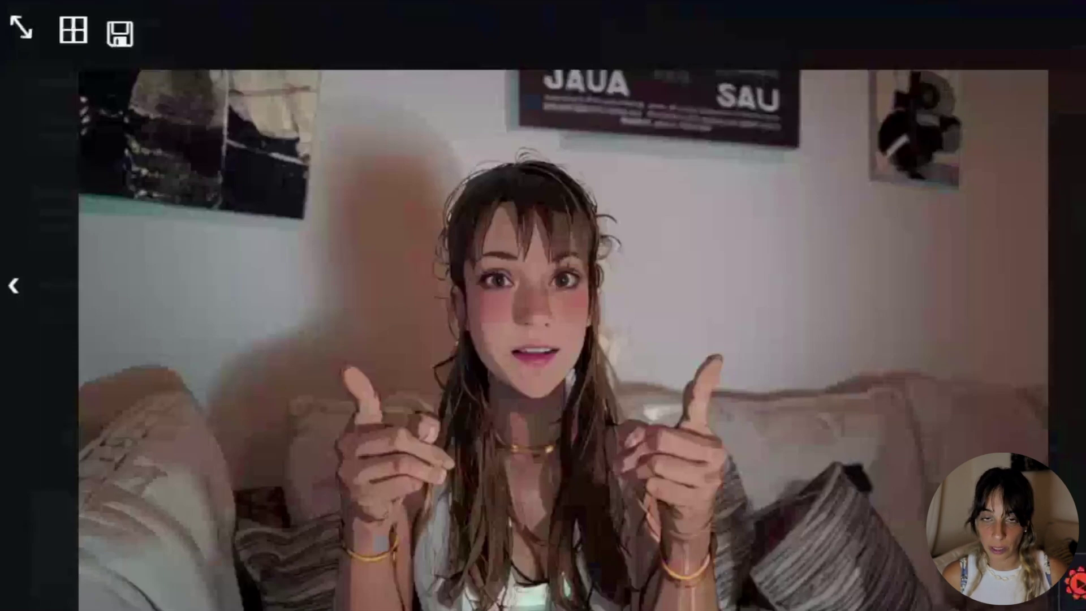
{"action": "key", "text": "Escape"}
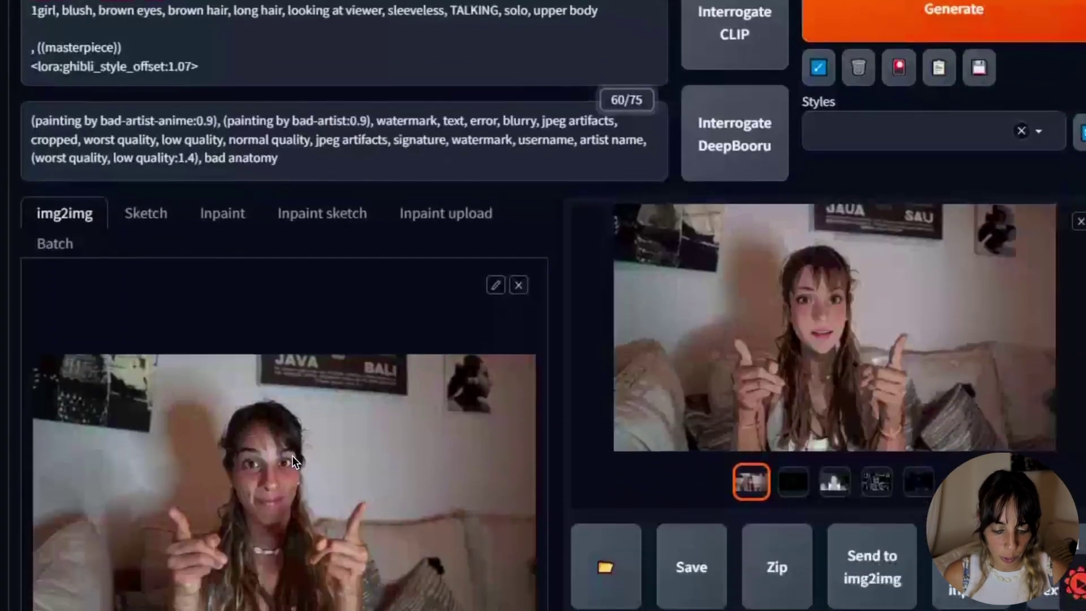
Step: Regenerate the img2img image without face restoration and view the new result at full size
{"action": "scroll", "coordinate": [292, 456], "scroll_direction": "down", "scroll_amount": 5}
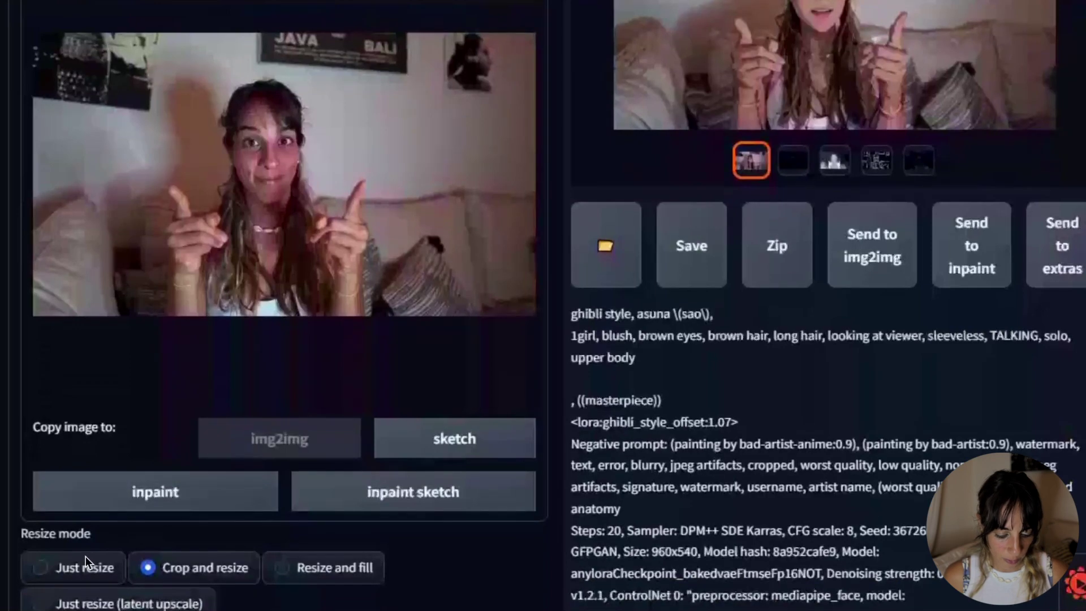
{"action": "scroll", "coordinate": [86, 556], "scroll_direction": "down", "scroll_amount": 3}
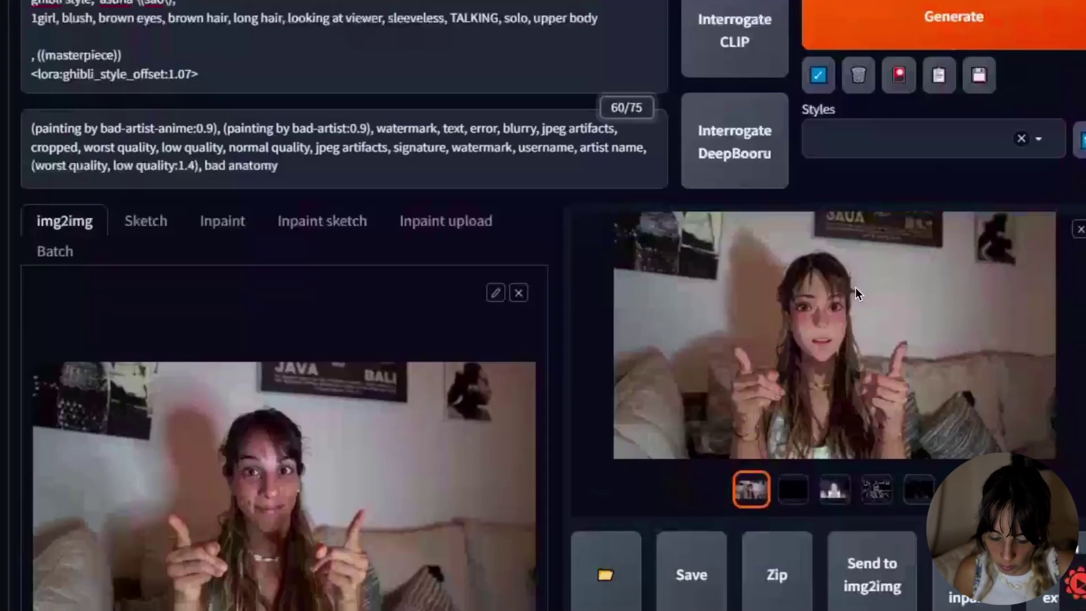
{"action": "left_click", "coordinate": [855, 287]}
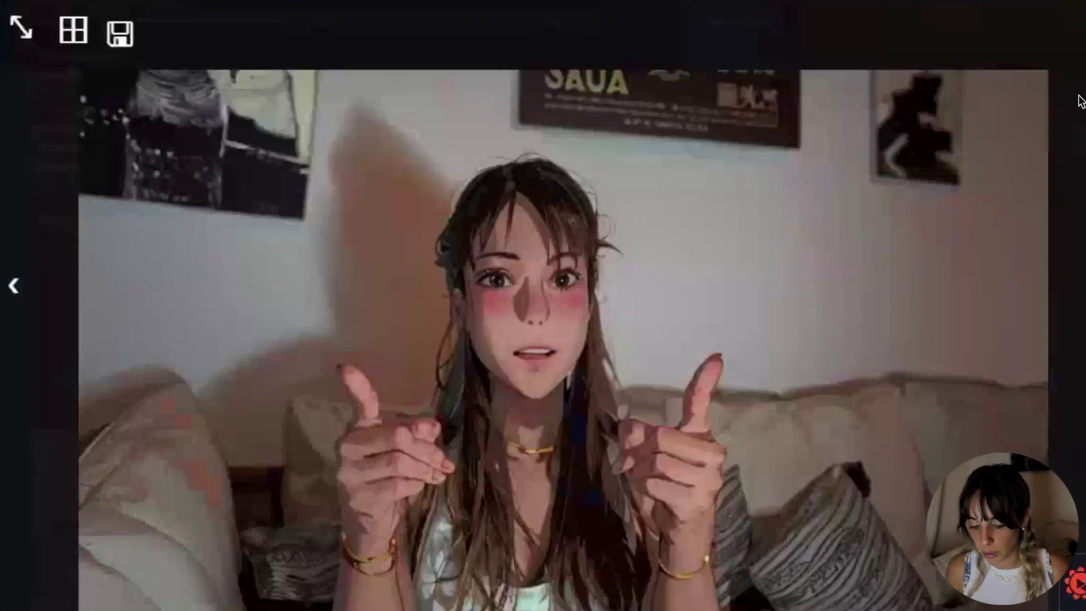
{"action": "left_click", "coordinate": [704, 224]}
{"action": "scroll", "coordinate": [704, 224], "scroll_direction": "down", "scroll_amount": 1}
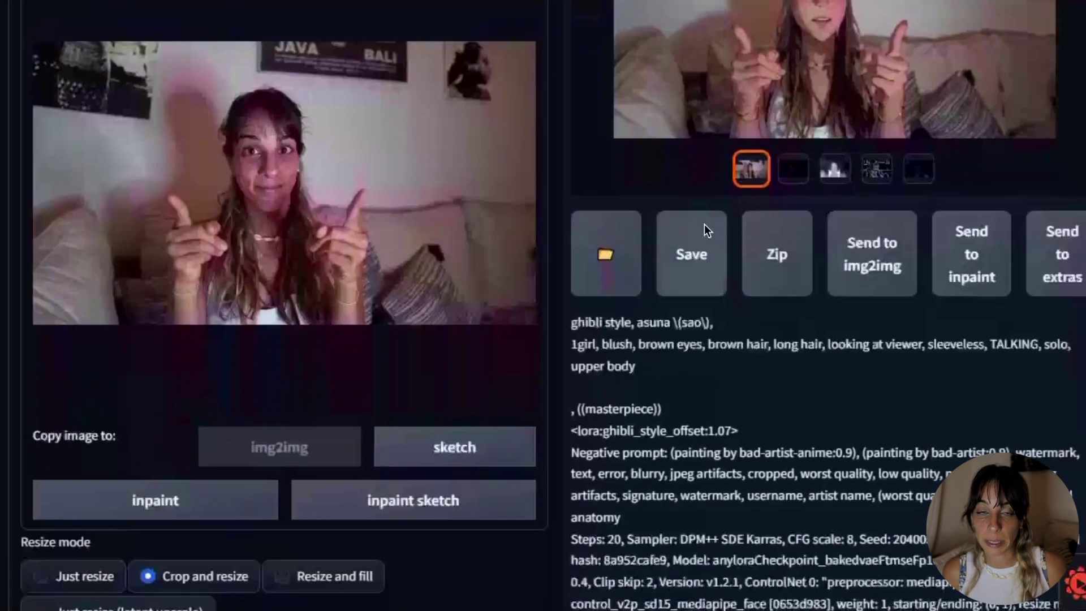
Step: Set the denoising strength to 0.5 and regenerate the img2img image
{"action": "scroll", "coordinate": [704, 224], "scroll_direction": "down", "scroll_amount": 1}
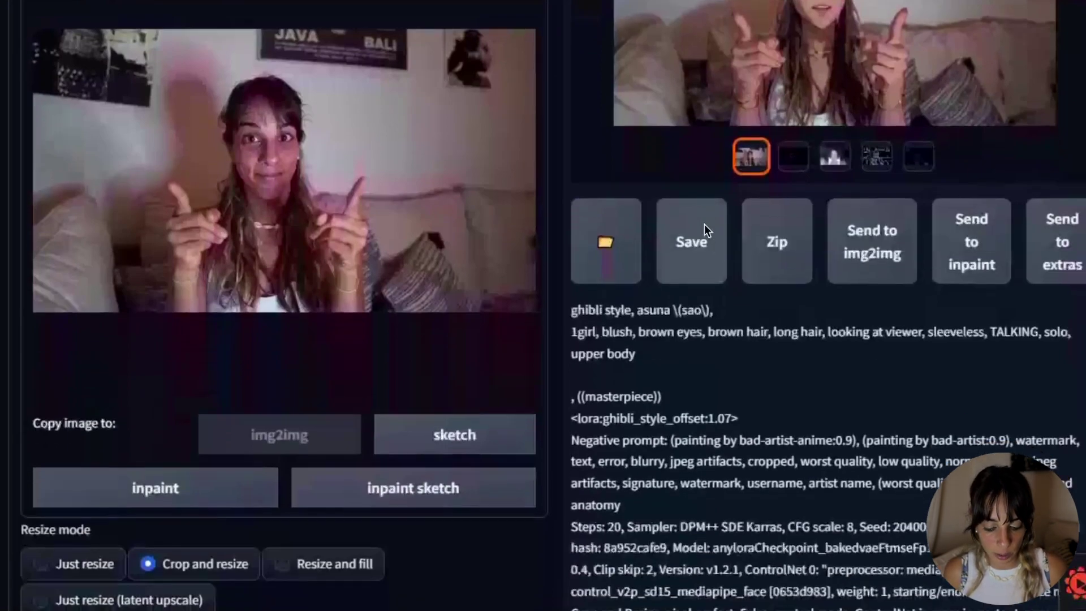
{"action": "scroll", "coordinate": [277, 419], "scroll_direction": "down", "scroll_amount": 8}
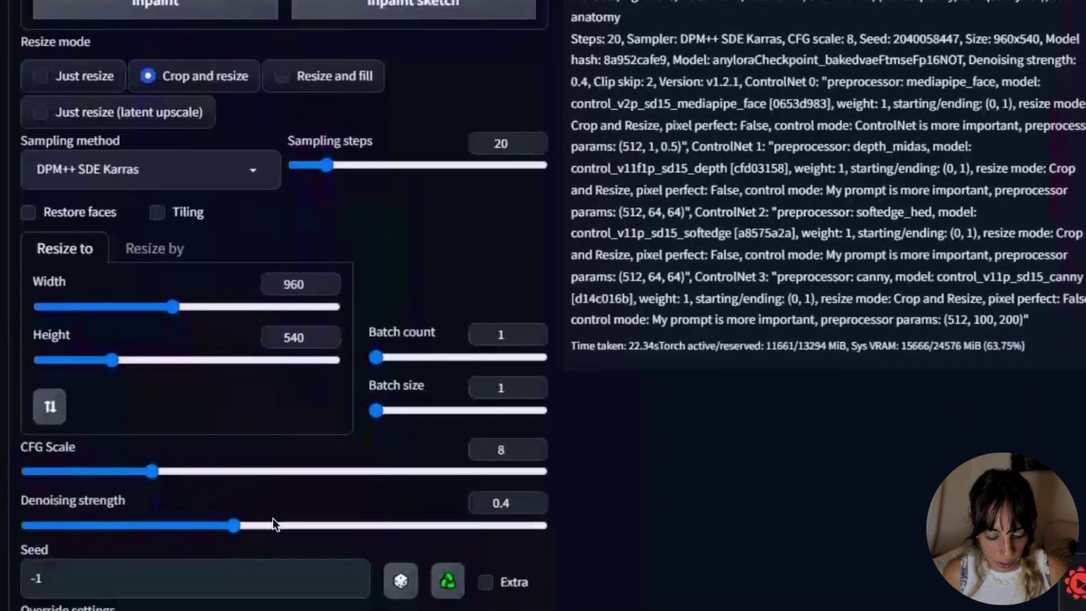
{"action": "mouse_move", "coordinate": [271, 524]}
{"action": "left_mouse_down"}
{"action": "mouse_move", "coordinate": [333, 526]}
{"action": "mouse_move", "coordinate": [285, 521]}
{"action": "left_mouse_up"}
{"action": "scroll", "coordinate": [395, 339], "scroll_direction": "up", "scroll_amount": 10}
{"action": "left_click", "coordinate": [978, 155]}
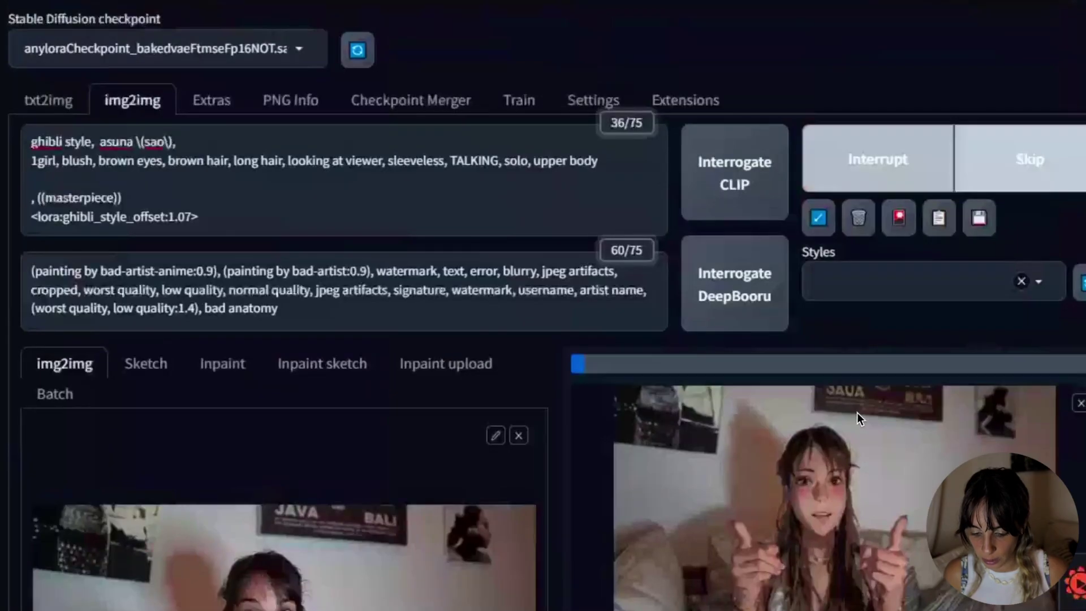
Step: View the regenerated image at full size and compare it with the source frame and the generation settings
{"action": "left_click", "coordinate": [857, 412]}
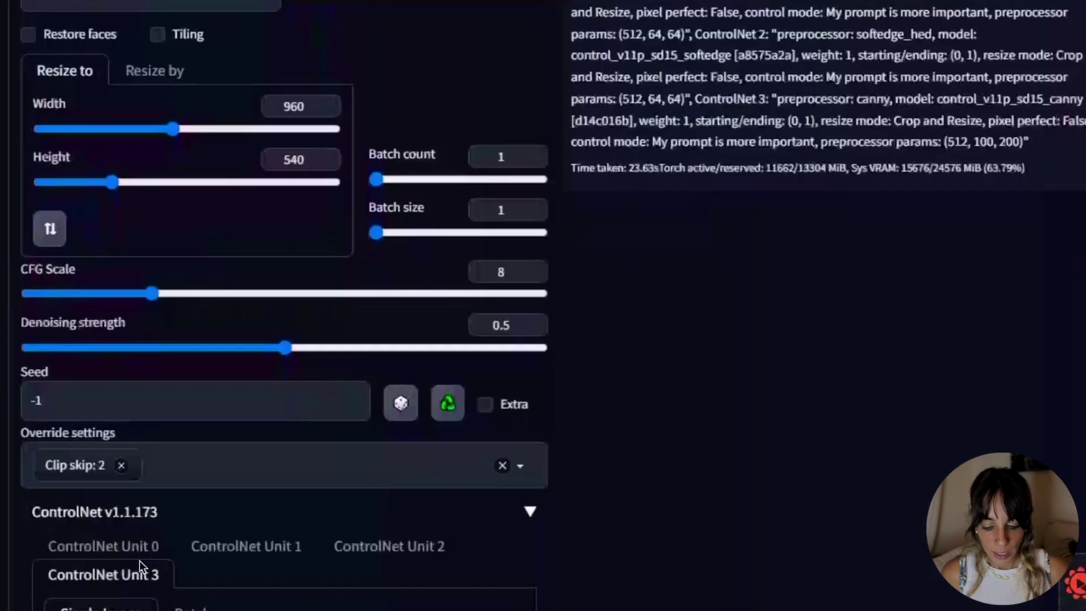
{"action": "scroll", "coordinate": [139, 561], "scroll_direction": "up", "scroll_amount": 9}
{"action": "scroll", "coordinate": [139, 560], "scroll_direction": "up", "scroll_amount": 1}
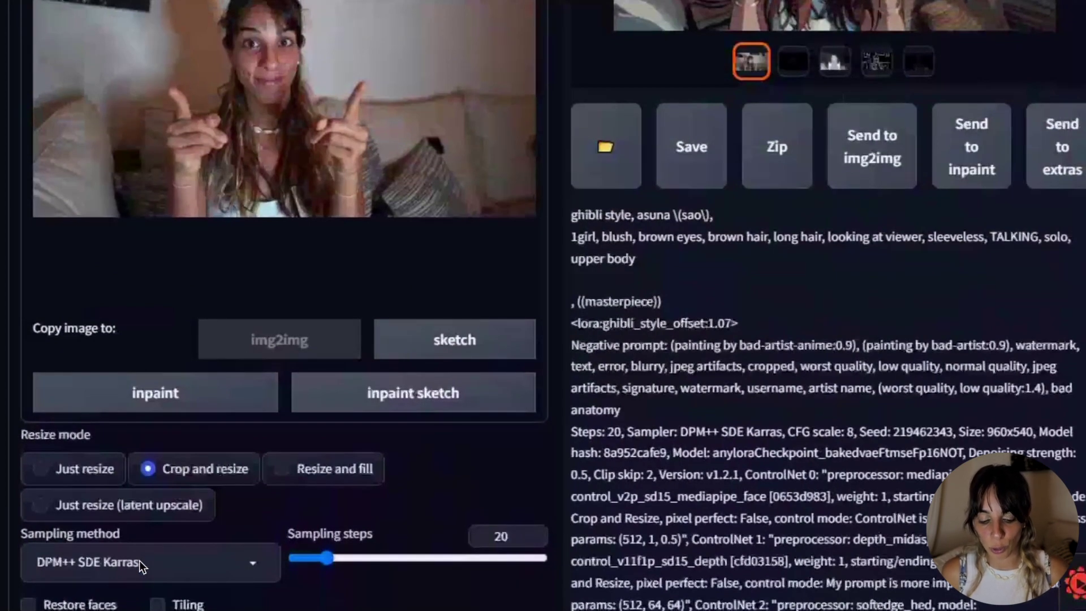
{"action": "scroll", "coordinate": [139, 560], "scroll_direction": "up", "scroll_amount": 5}
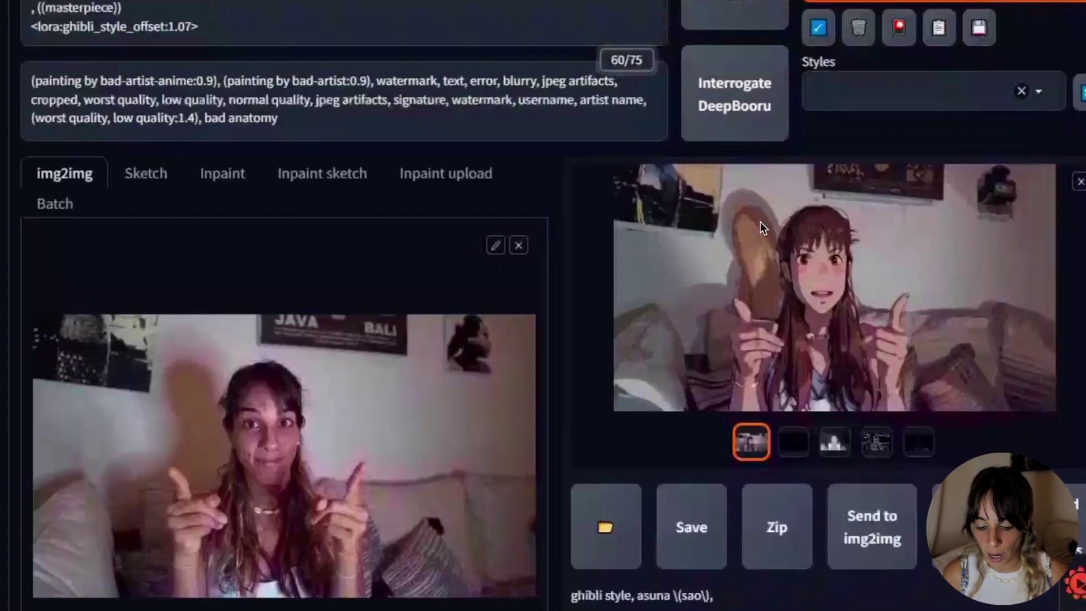
{"action": "left_click", "coordinate": [760, 222]}
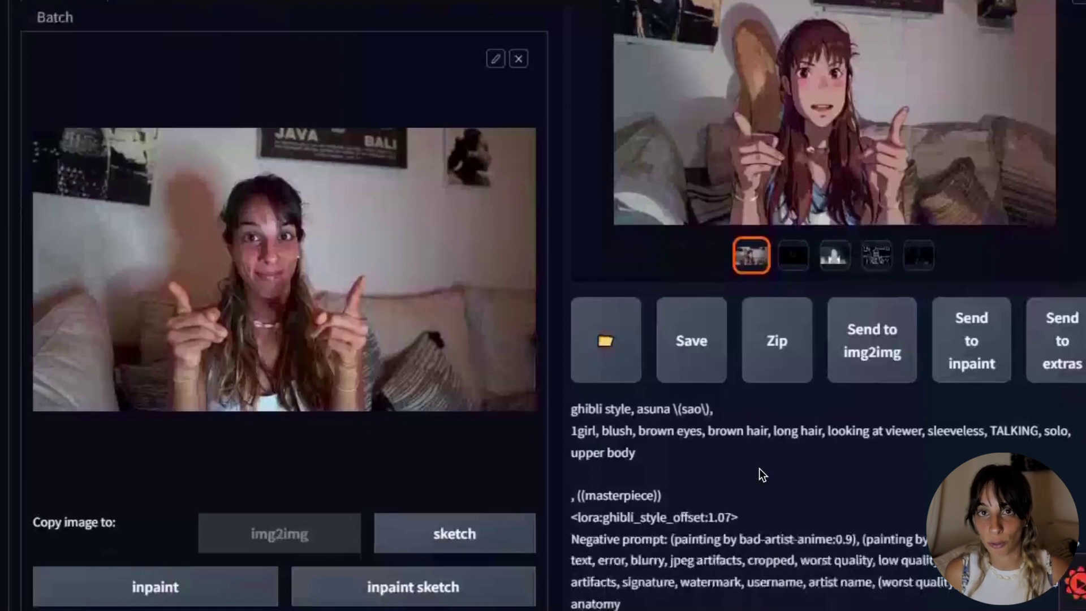
{"action": "scroll", "coordinate": [759, 468], "scroll_direction": "down", "scroll_amount": 3}
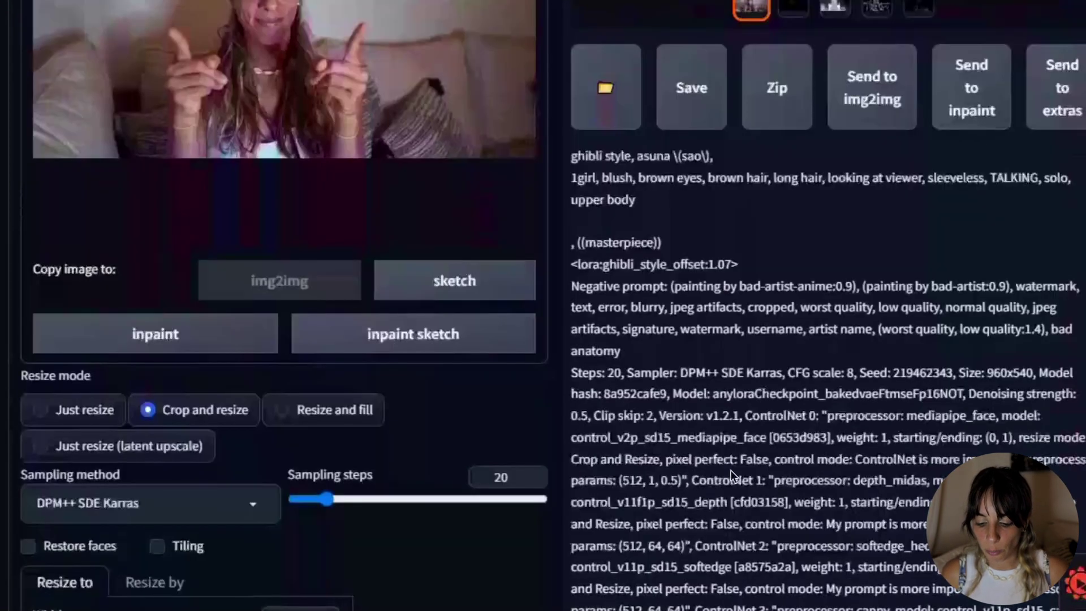
{"action": "scroll", "coordinate": [730, 470], "scroll_direction": "down", "scroll_amount": 3}
{"action": "scroll", "coordinate": [632, 312], "scroll_direction": "up", "scroll_amount": 6}
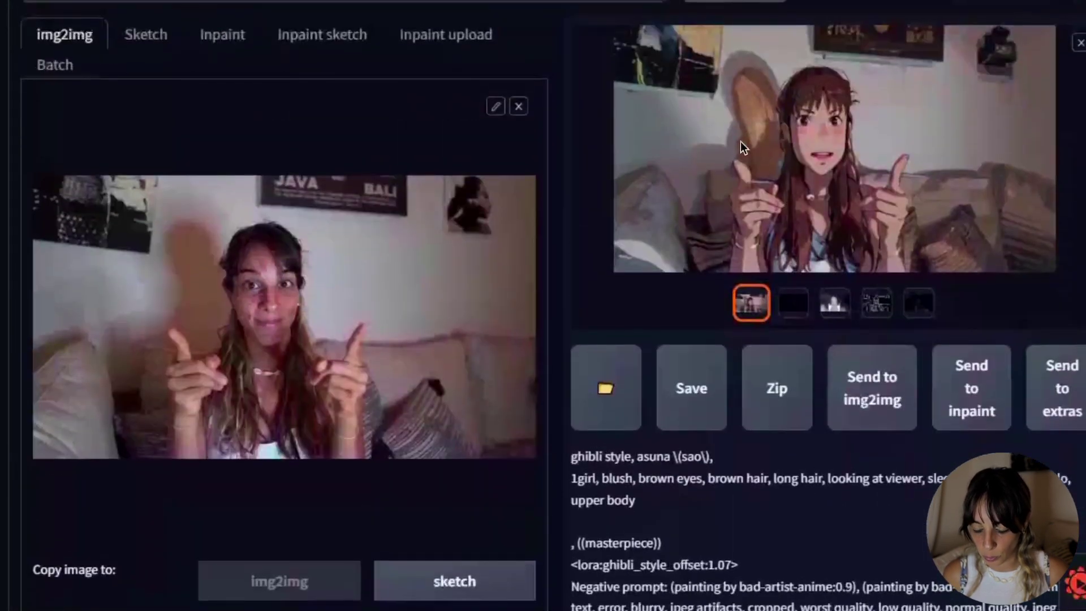
Step: Copy the seed 219462343 from the generation info and set it as the fixed img2img seed
{"action": "scroll", "coordinate": [741, 141], "scroll_direction": "down", "scroll_amount": 5}
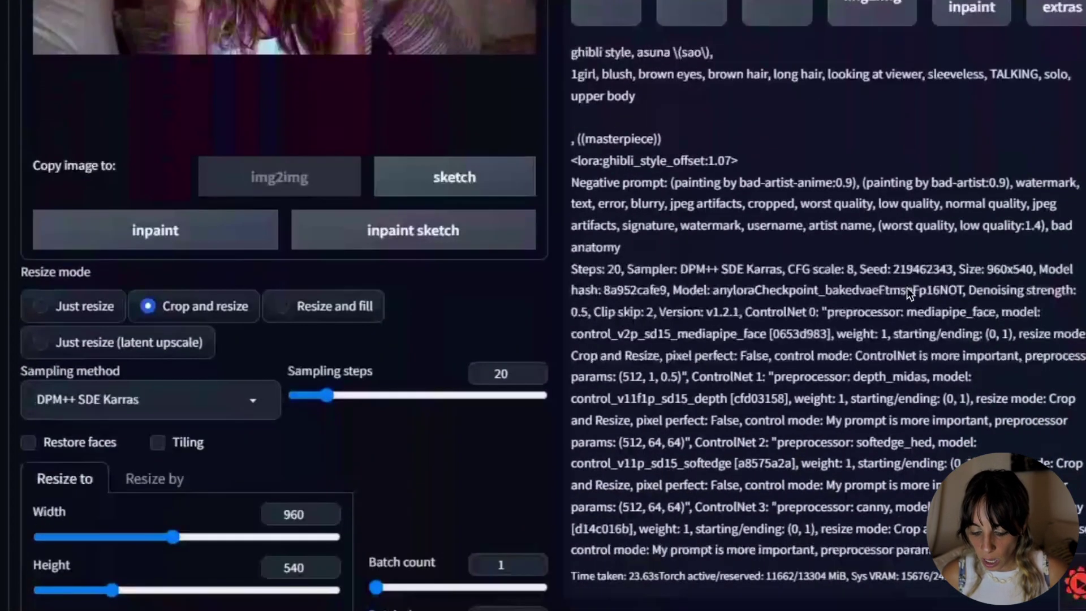
{"action": "left_click_drag", "start_coordinate": [893, 269], "coordinate": [955, 271]}
{"action": "key", "text": "ctrl+c"}
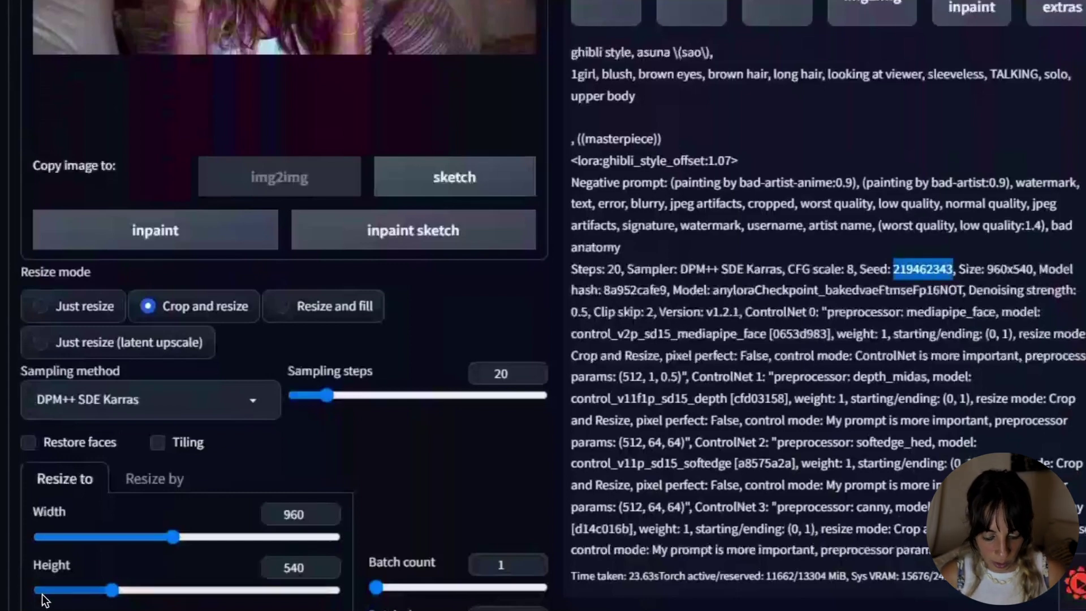
{"action": "scroll", "coordinate": [76, 361], "scroll_direction": "down", "scroll_amount": 6}
{"action": "left_click", "coordinate": [76, 360]}
{"action": "key", "text": "ctrl+a"}
{"action": "key", "text": "ctrl+v"}
Step: Switch img2img to batch processing and start editing its input directory
{"action": "scroll", "coordinate": [264, 362], "scroll_direction": "up", "scroll_amount": 8}
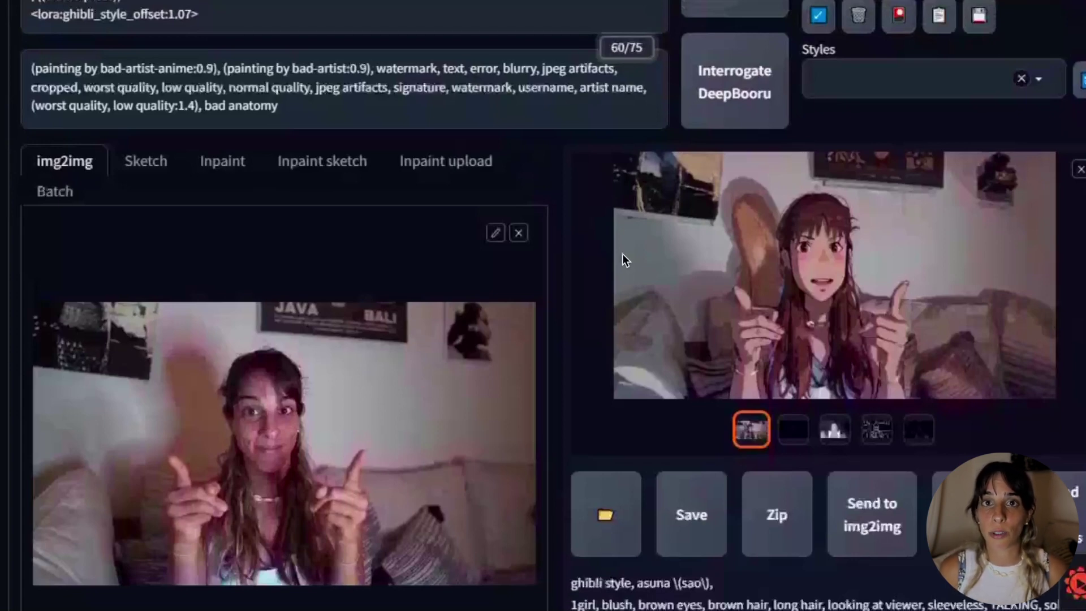
{"action": "left_click", "coordinate": [54, 191]}
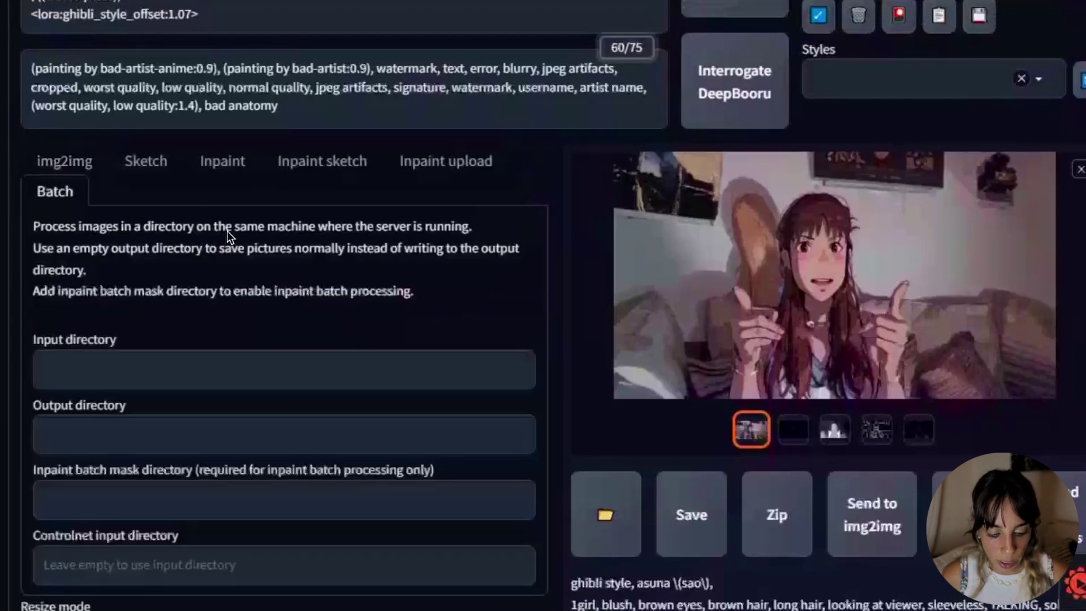
{"action": "scroll", "coordinate": [153, 304], "scroll_direction": "down", "scroll_amount": 1}
{"action": "left_click", "coordinate": [114, 304]}
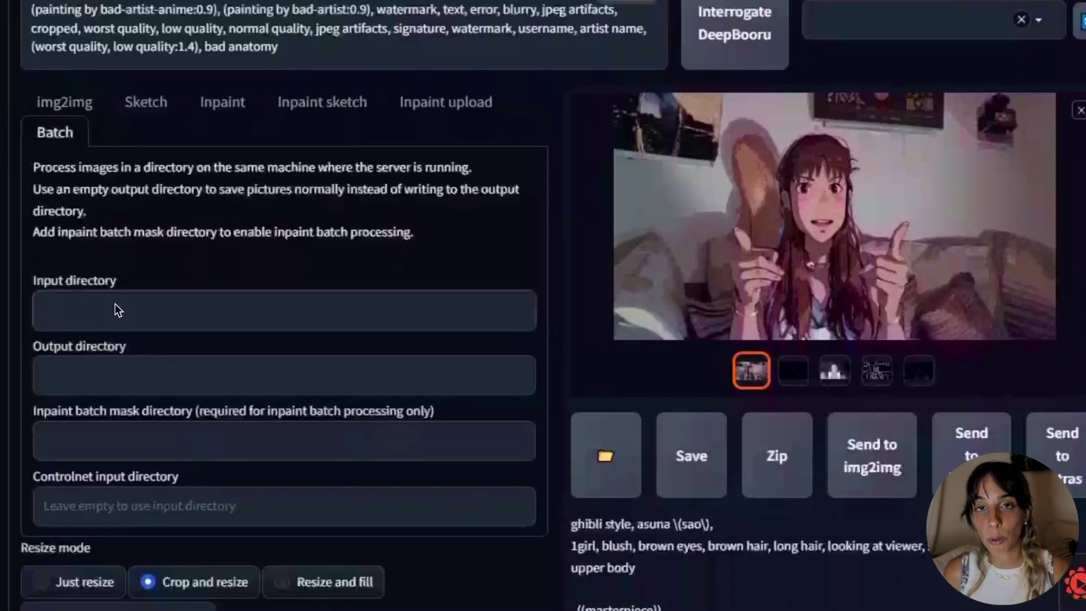
Step: Copy the folder location from the properties of laura001.jpg and enter this laura-images path as the batch input directory
{"action": "key", "text": "alt+Tab"}
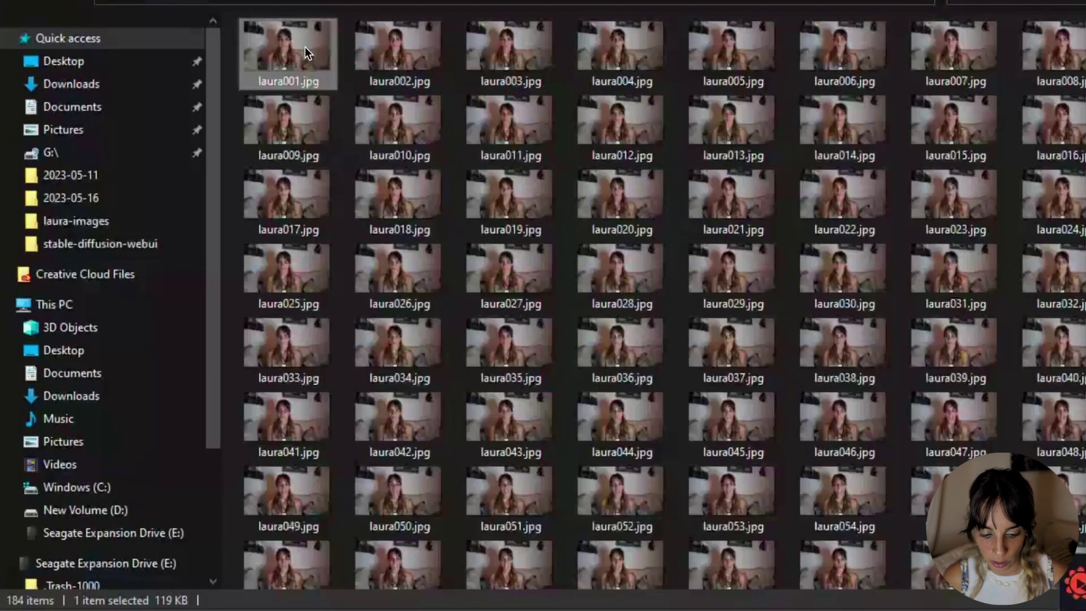
{"action": "right_click", "coordinate": [304, 52]}
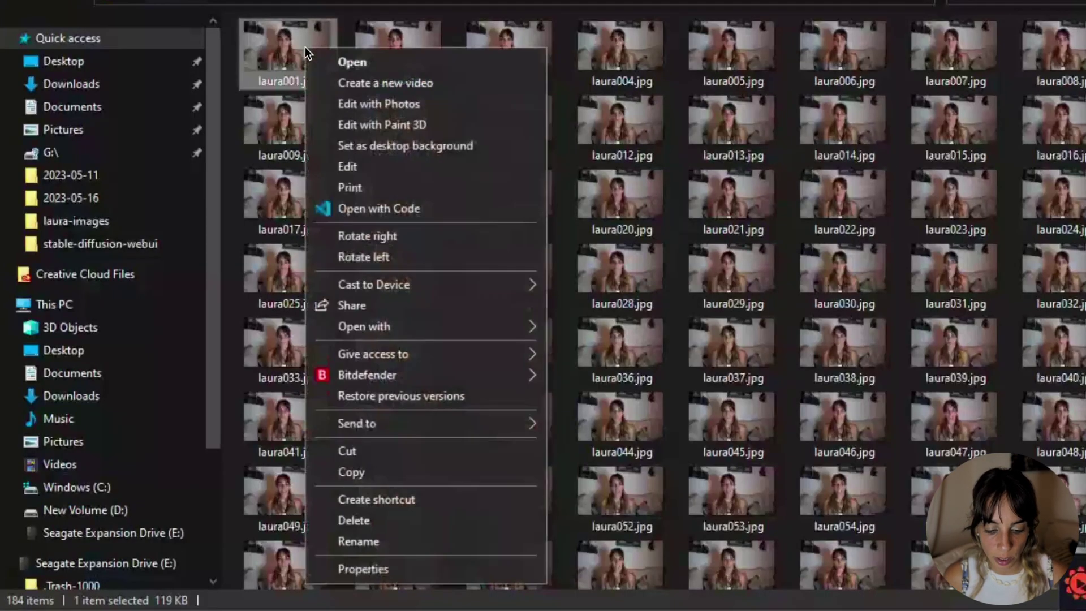
{"action": "left_click", "coordinate": [368, 568]}
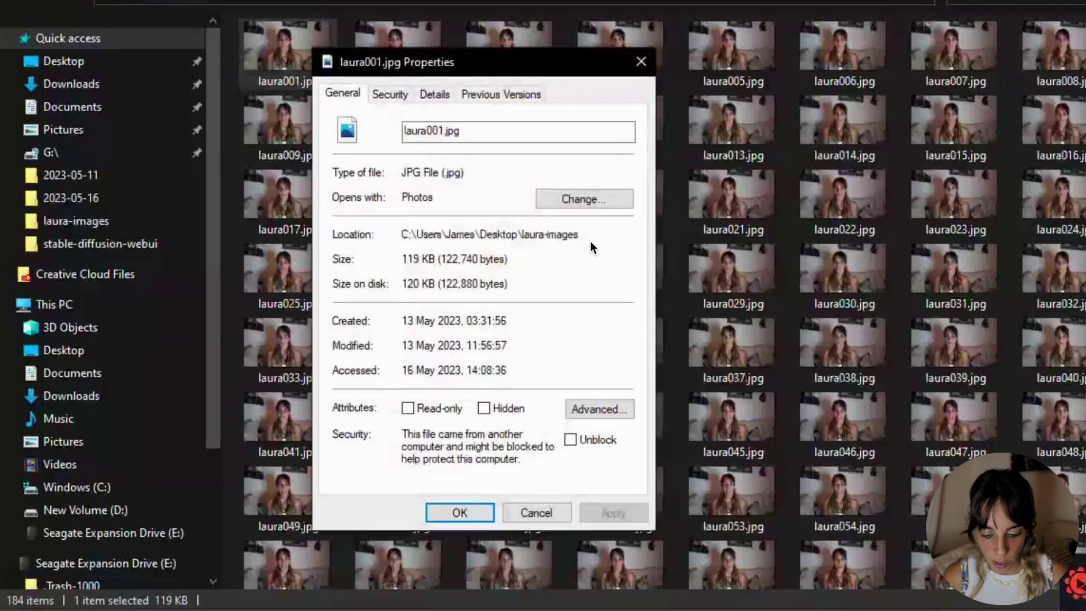
{"action": "left_click_drag", "start_coordinate": [578, 237], "coordinate": [401, 233]}
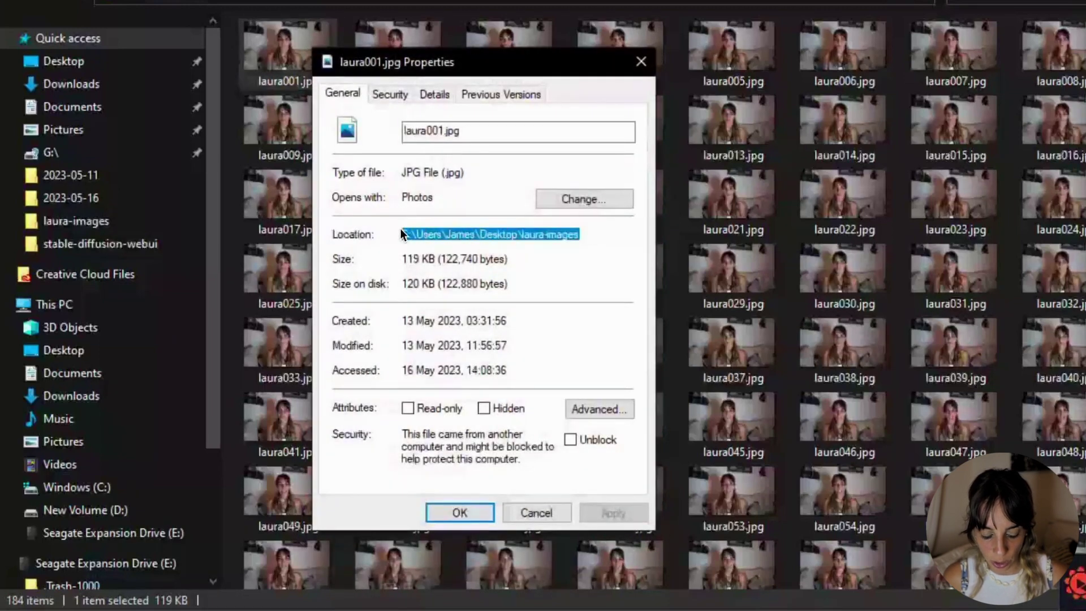
{"action": "left_click", "coordinate": [640, 61]}
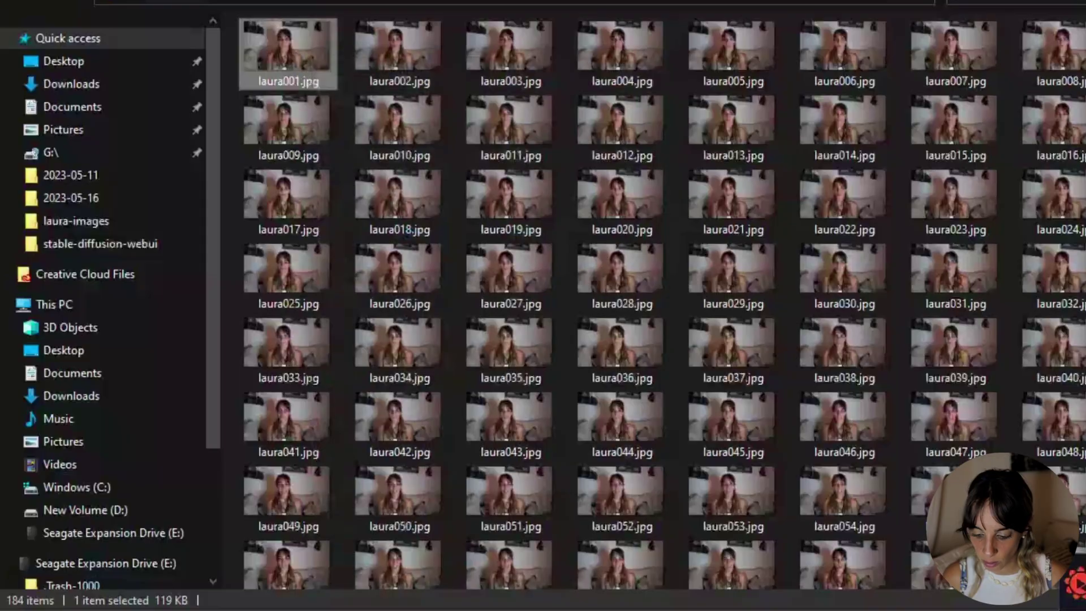
{"action": "key", "text": "alt+Tab"}
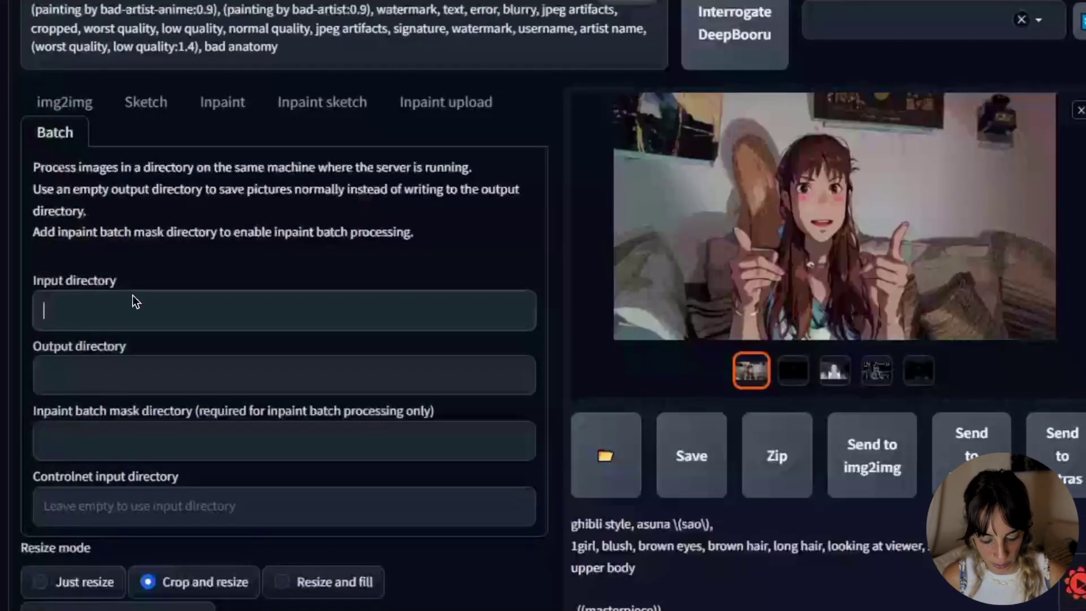
{"action": "type", "text": "C:\\Users\\James\\Desktop\\laura-images"}
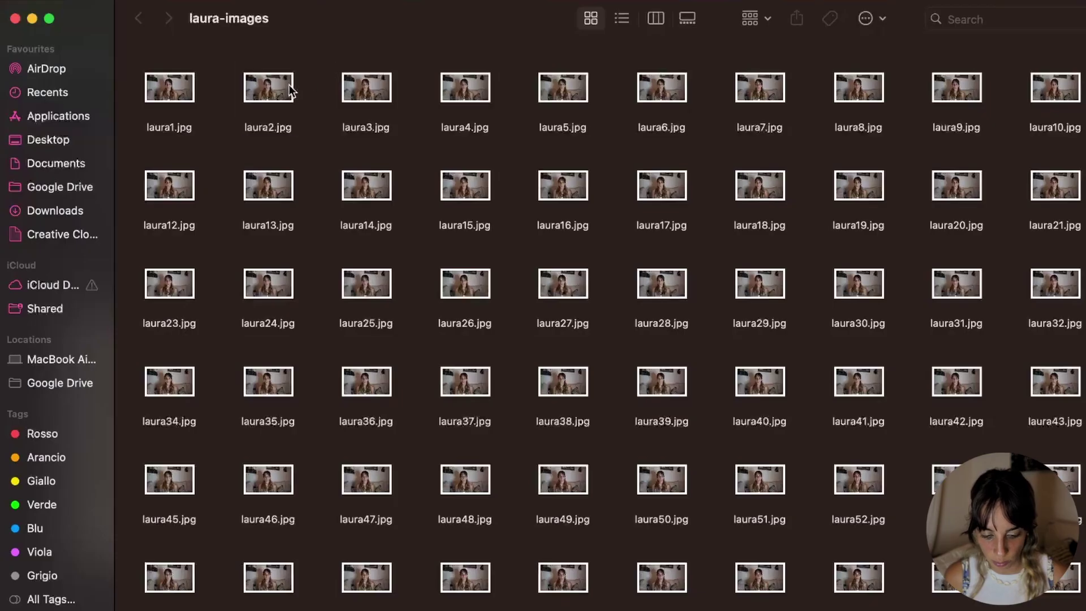
Step: In Finder, open the file info of laura2.jpg and select its folder location
{"action": "left_click", "coordinate": [288, 84]}
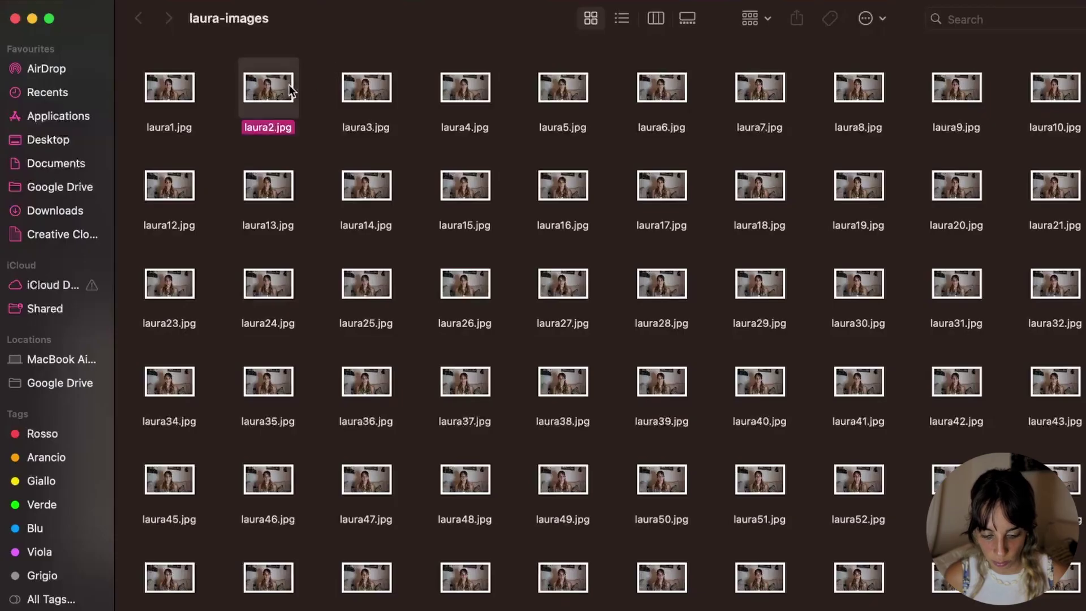
{"action": "right_click", "coordinate": [290, 83]}
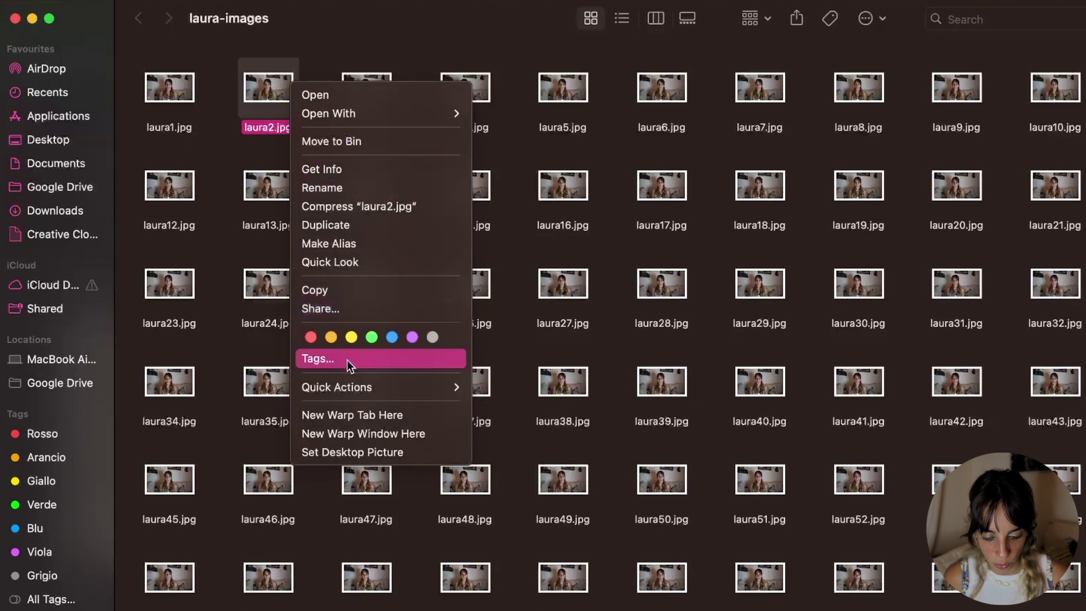
{"action": "left_click", "coordinate": [330, 170]}
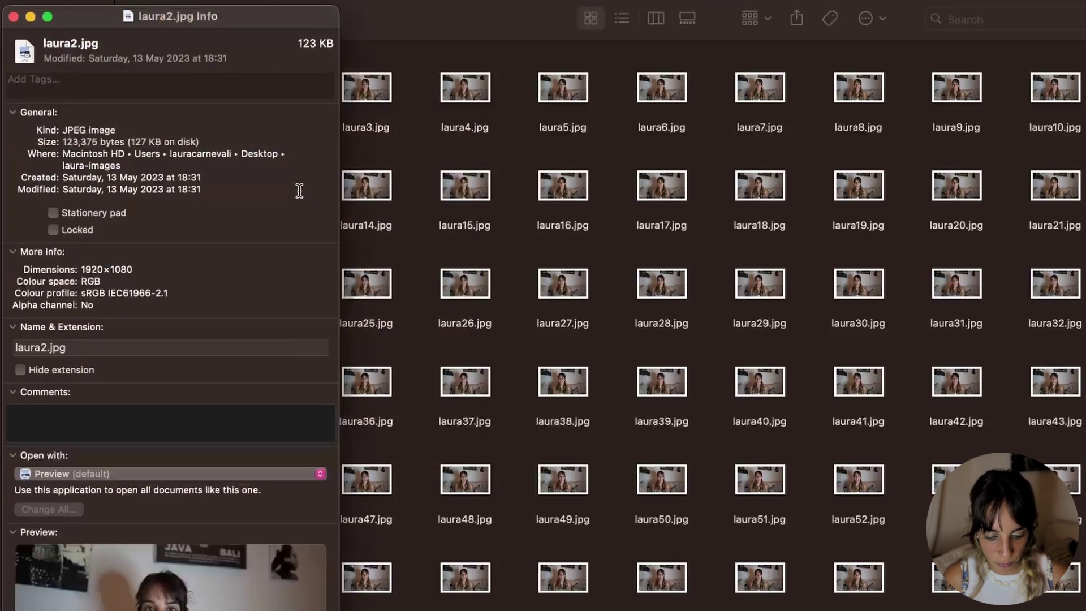
{"action": "left_click_drag", "start_coordinate": [64, 152], "coordinate": [133, 163]}
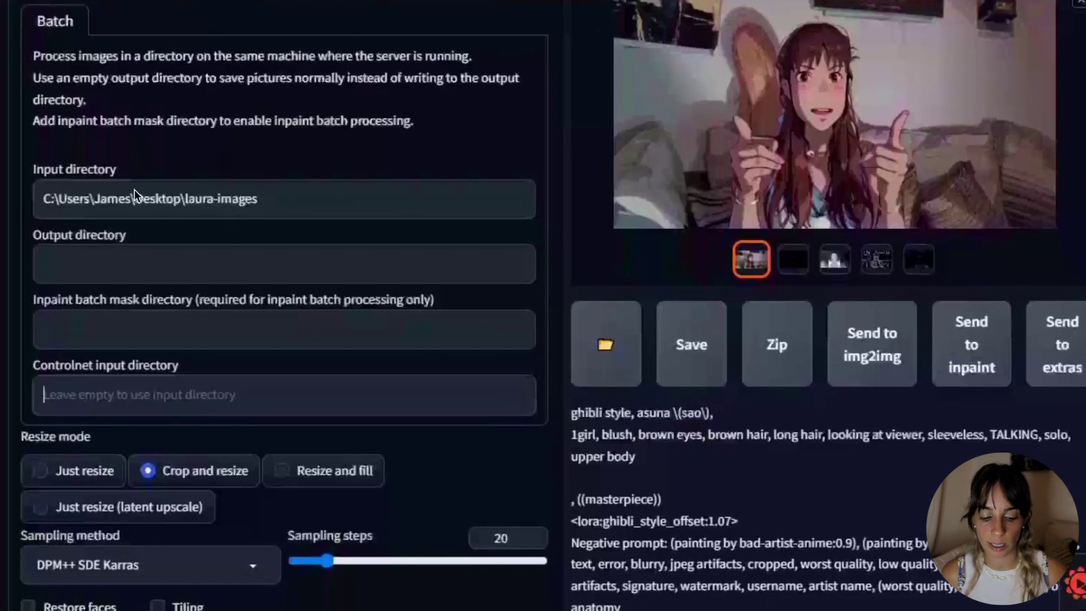
Step: Remove the single reference image from ControlNet Unit 0 and switch the unit to batch input
{"action": "scroll", "coordinate": [131, 191], "scroll_direction": "down", "scroll_amount": 5}
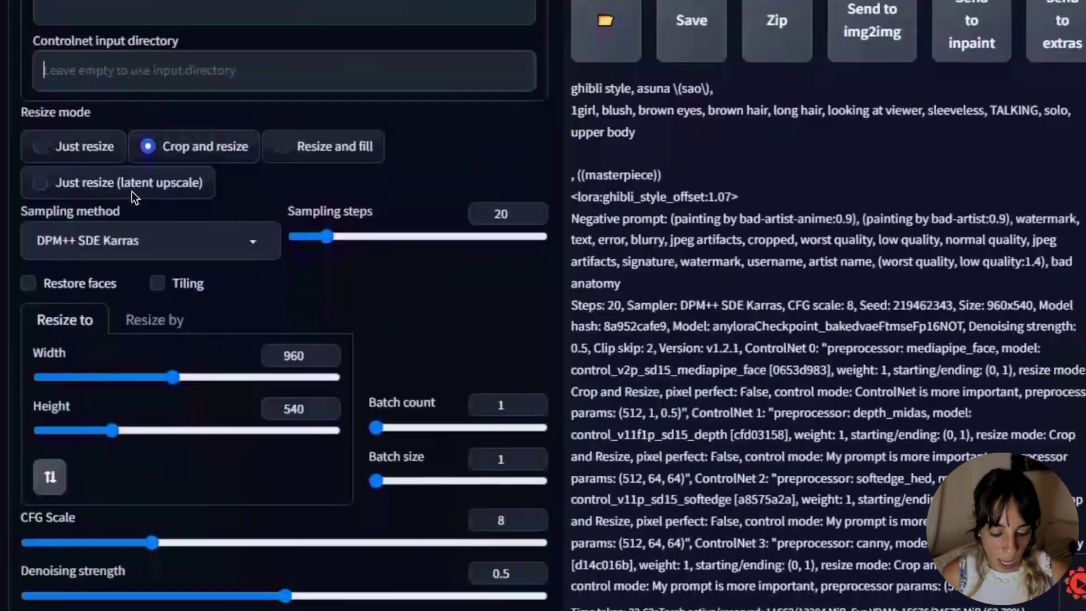
{"action": "scroll", "coordinate": [131, 191], "scroll_direction": "down", "scroll_amount": 10}
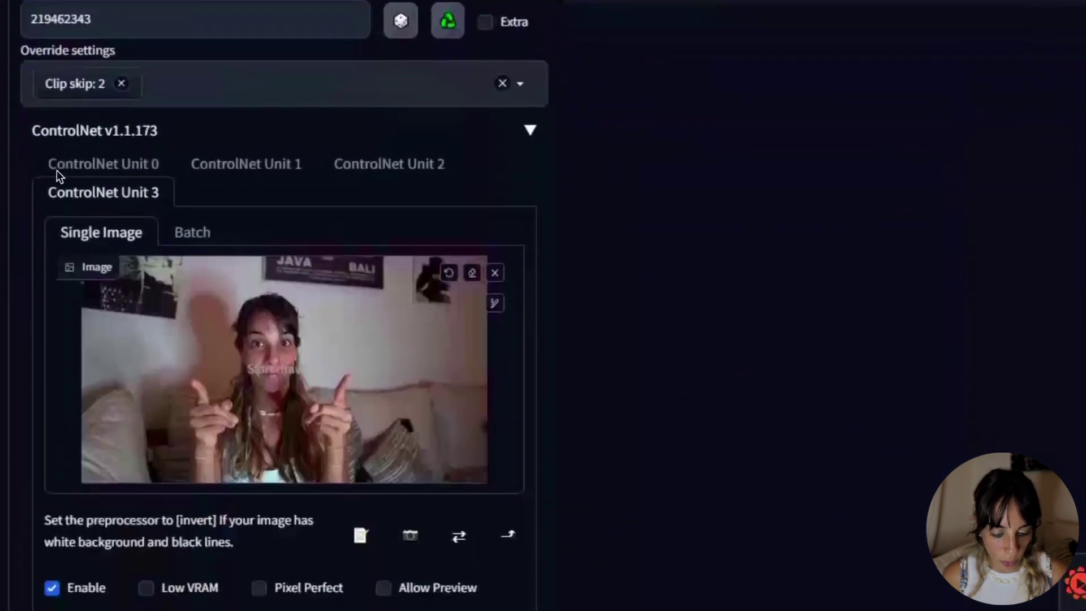
{"action": "left_click", "coordinate": [135, 173]}
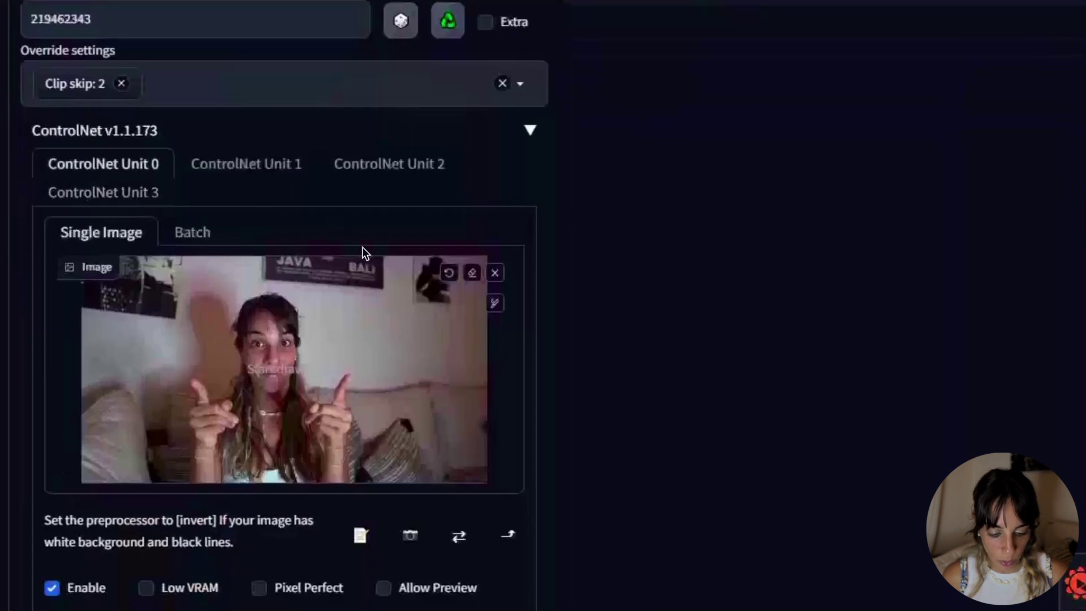
{"action": "left_click", "coordinate": [494, 274]}
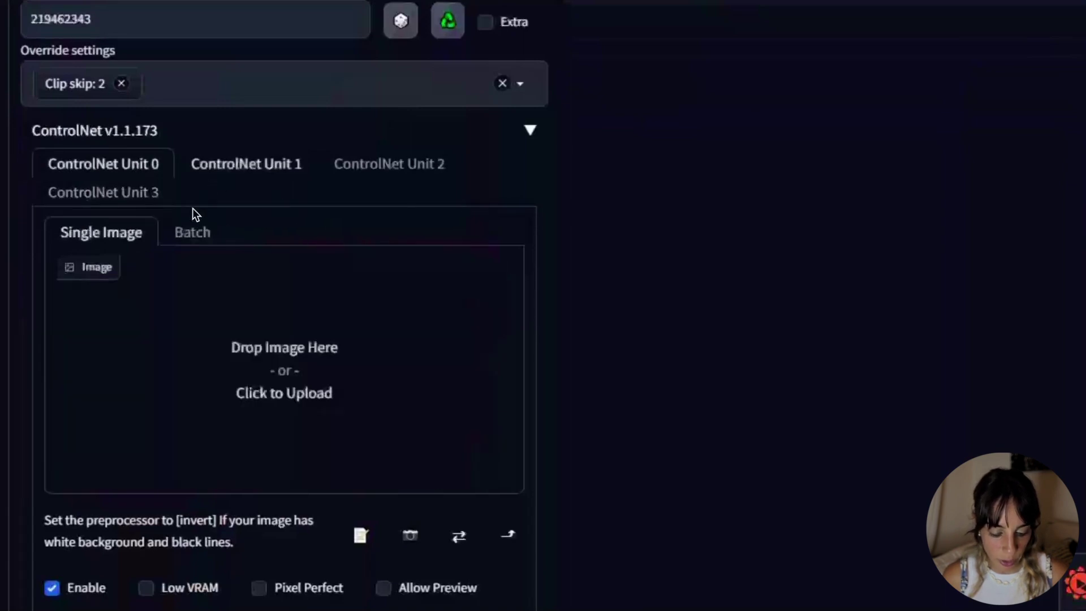
{"action": "left_click", "coordinate": [195, 229]}
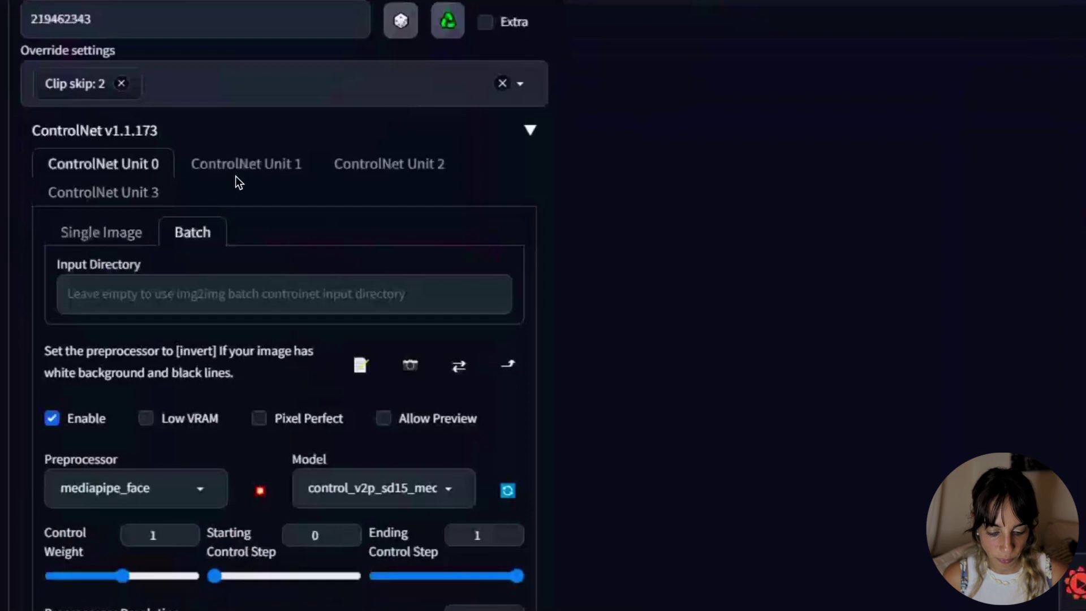
Step: Remove the single reference images from ControlNet Units 1 and 2 and switch both units to batch input
{"action": "left_click", "coordinate": [236, 170]}
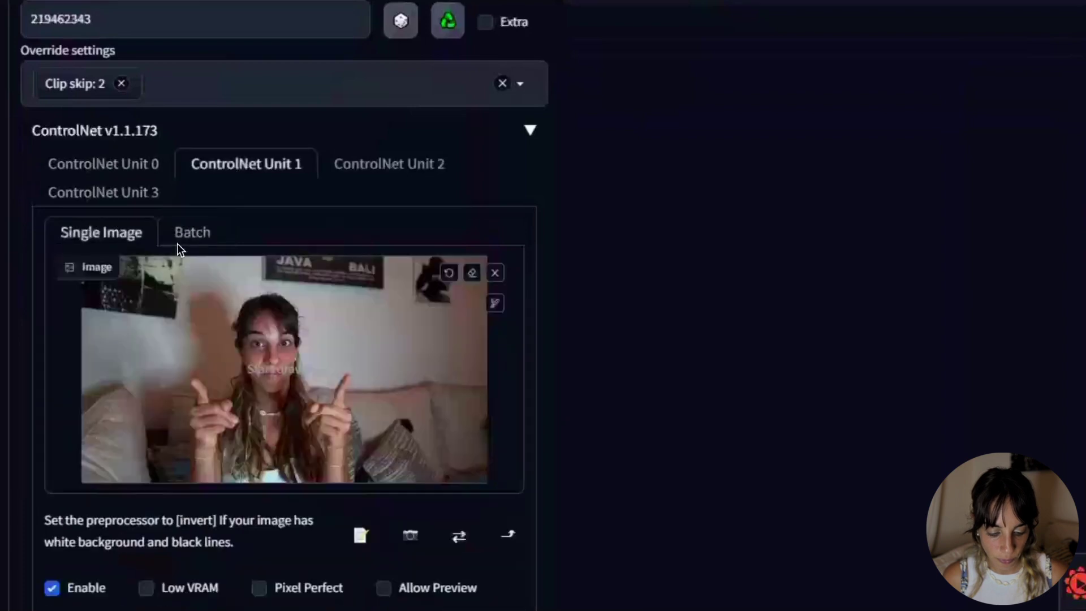
{"action": "left_click", "coordinate": [494, 272]}
{"action": "left_click", "coordinate": [365, 164]}
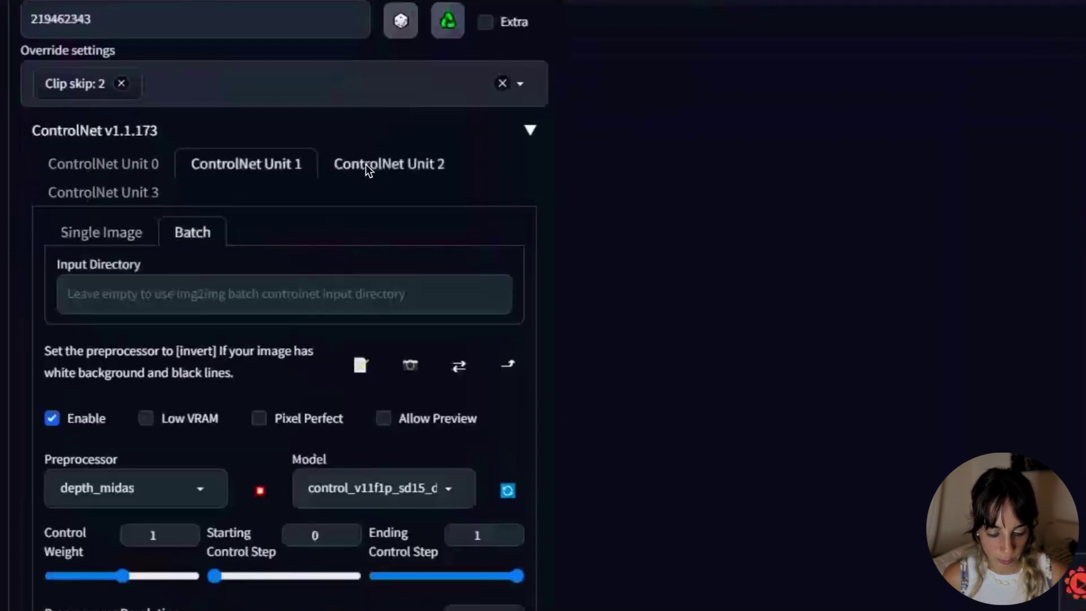
{"action": "left_click", "coordinate": [495, 273]}
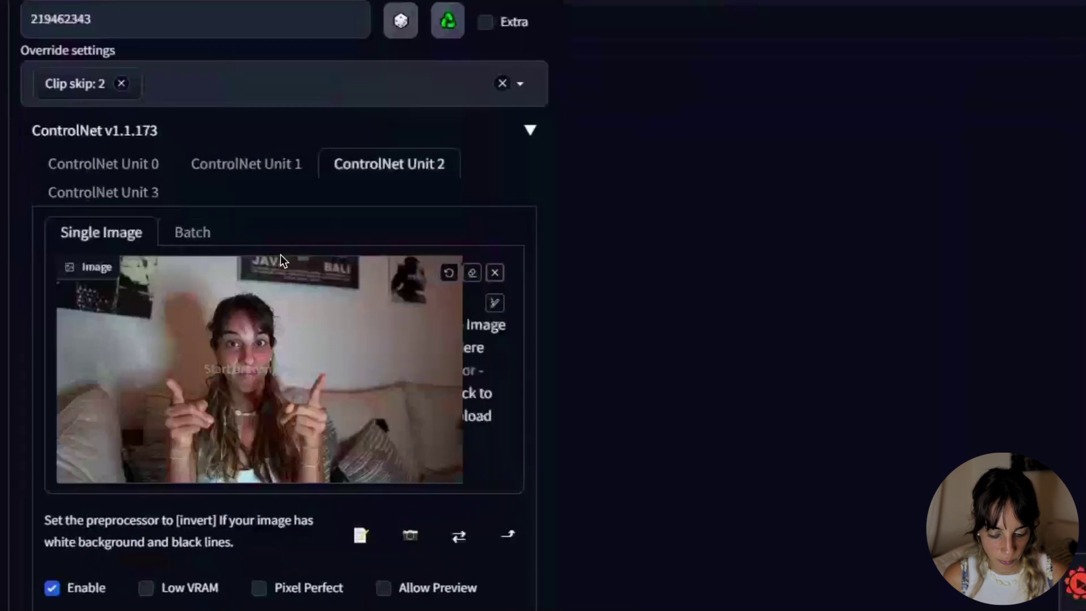
{"action": "left_click", "coordinate": [187, 227]}
Step: Remove the single reference image from ControlNet Unit 3 and switch the unit to batch input
{"action": "left_click", "coordinate": [104, 193]}
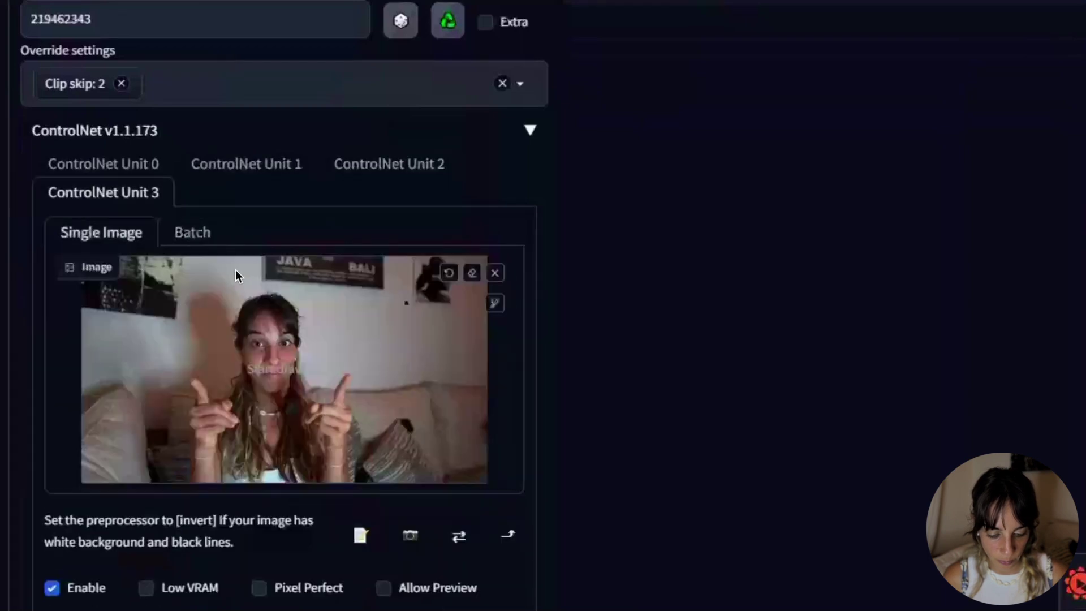
{"action": "left_click", "coordinate": [495, 276]}
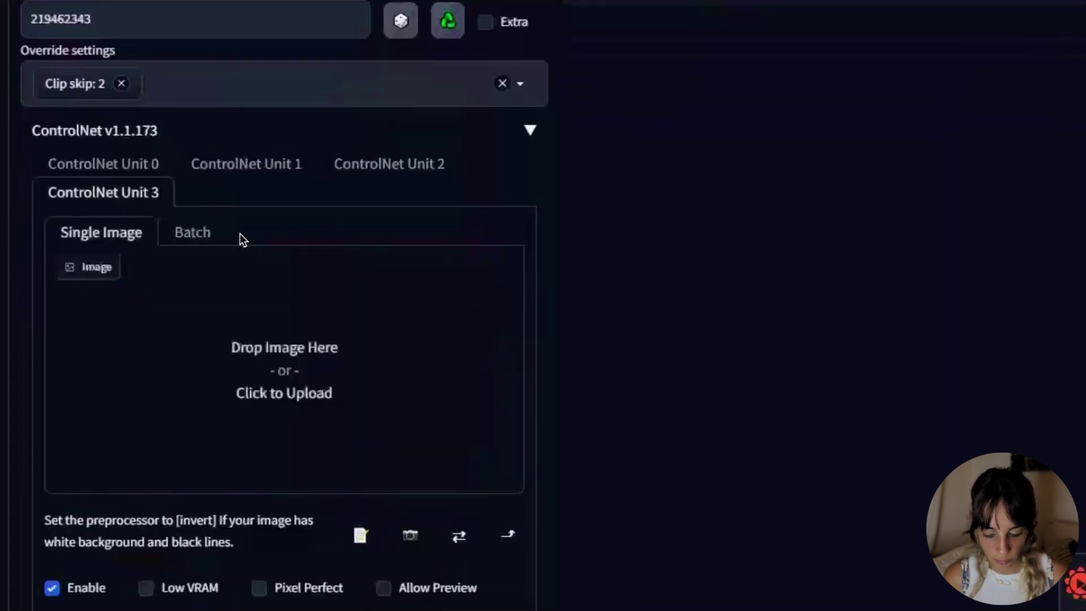
{"action": "left_click", "coordinate": [192, 231]}
Step: Open the img2img output folder 2023-05-16 and view its first stylized frame at full size
{"action": "scroll", "coordinate": [959, 338], "scroll_direction": "up", "scroll_amount": 15}
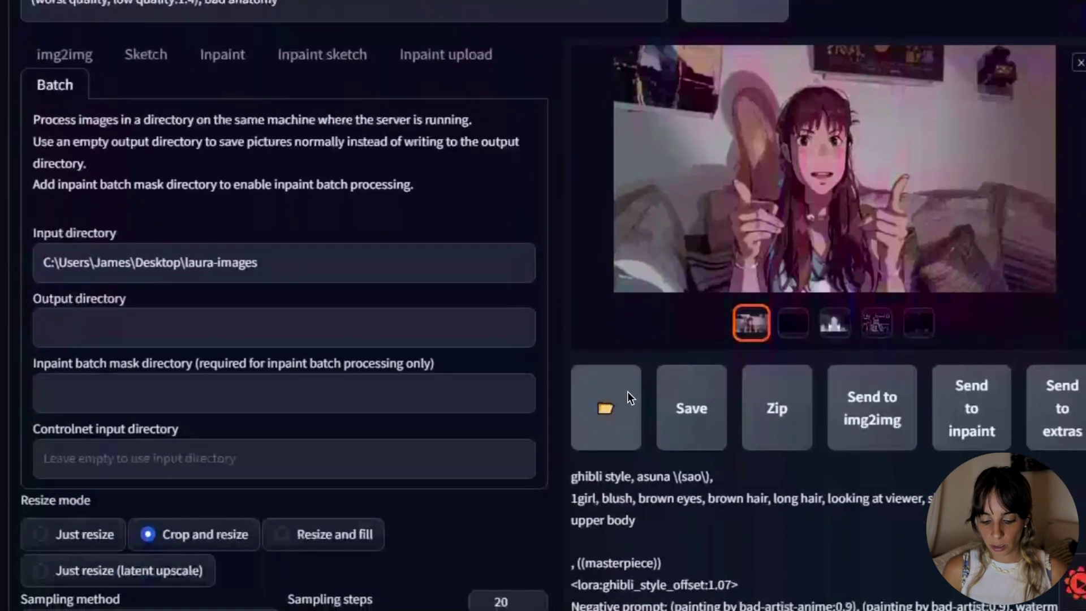
{"action": "left_click", "coordinate": [603, 395]}
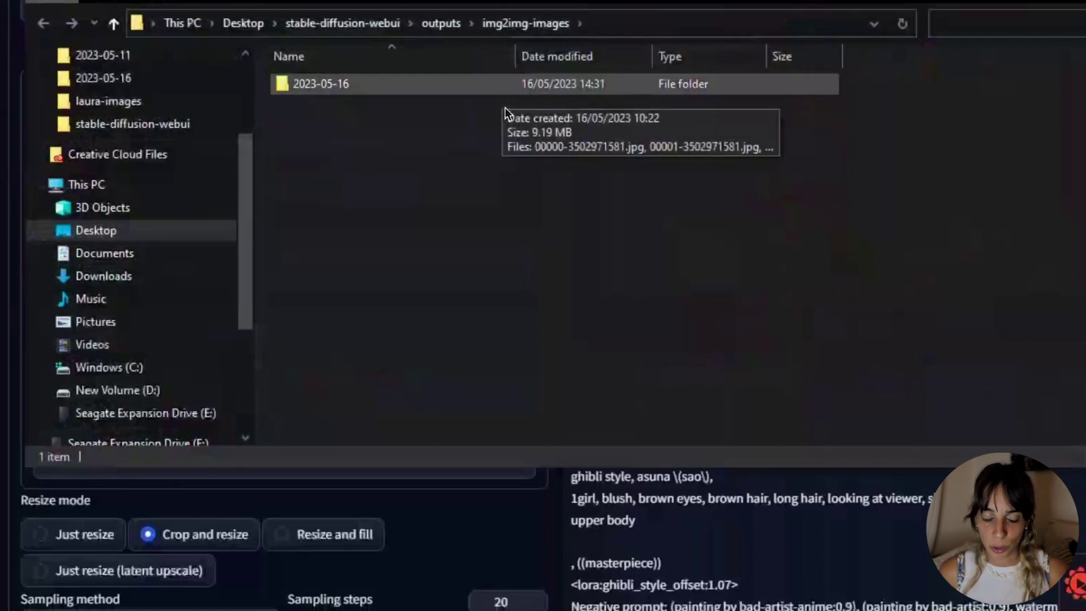
{"action": "double_click", "coordinate": [351, 86]}
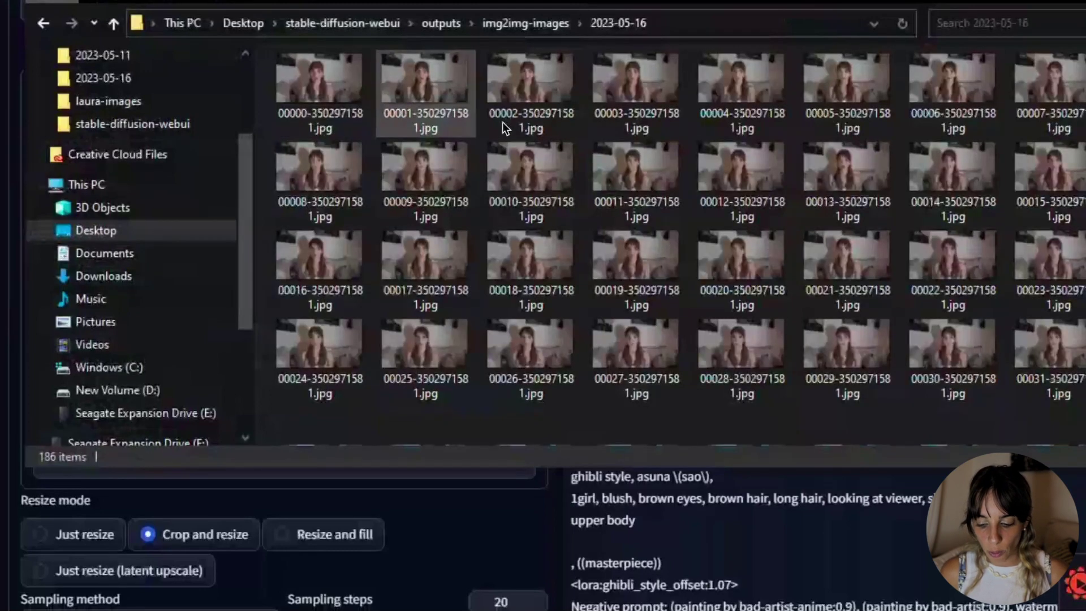
{"action": "double_click", "coordinate": [344, 80]}
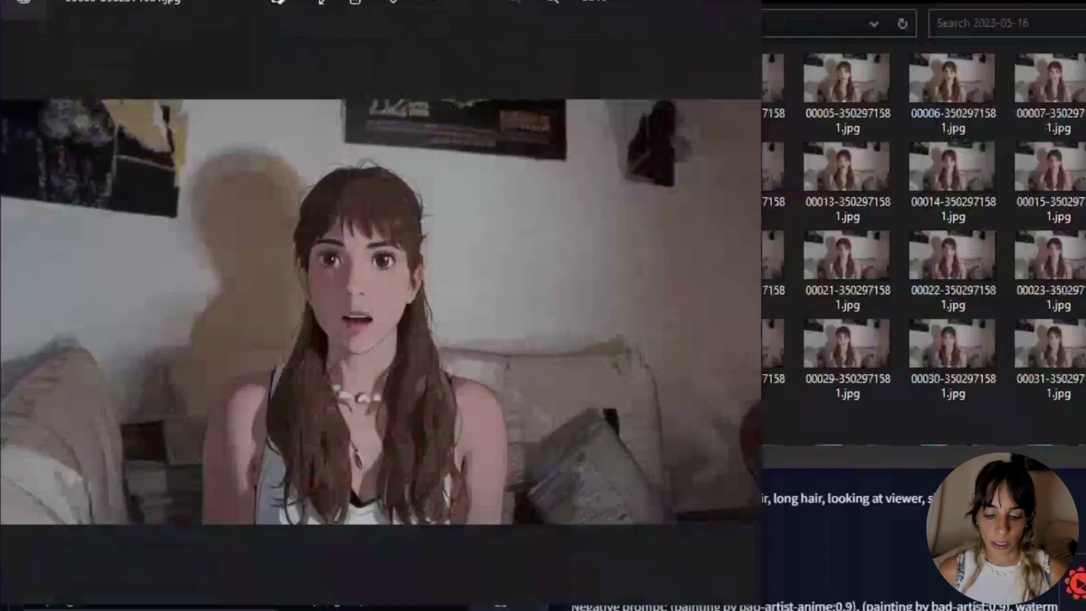
{"action": "left_click", "coordinate": [739, 3]}
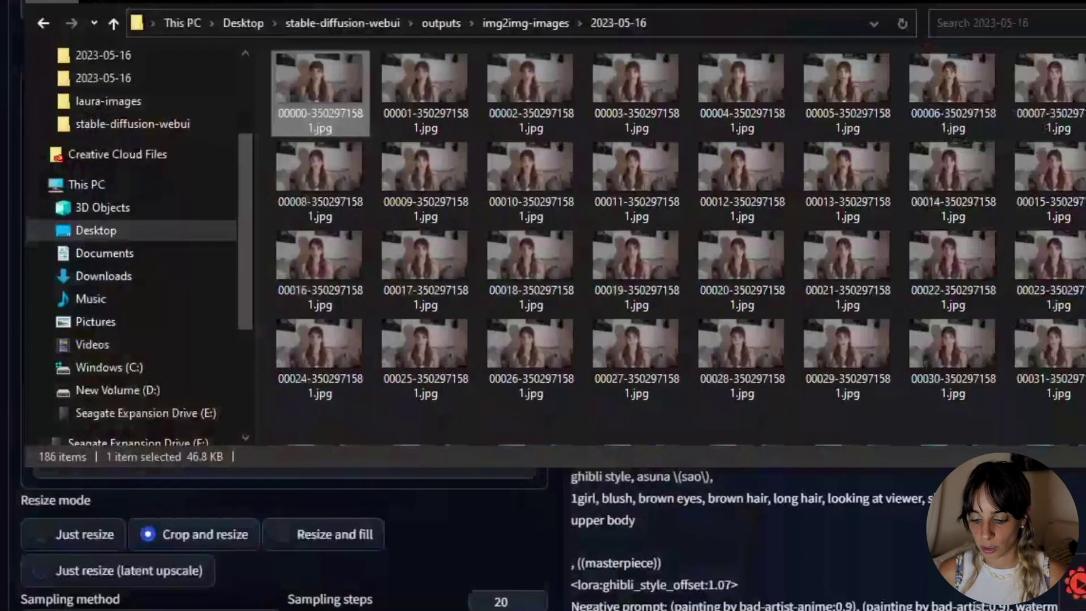
Step: Select the full saved prompt and settings in the laura-ghibli-style document and try to paste them over the img2img prompt
{"action": "scroll", "coordinate": [961, 170], "scroll_direction": "down", "scroll_amount": 2}
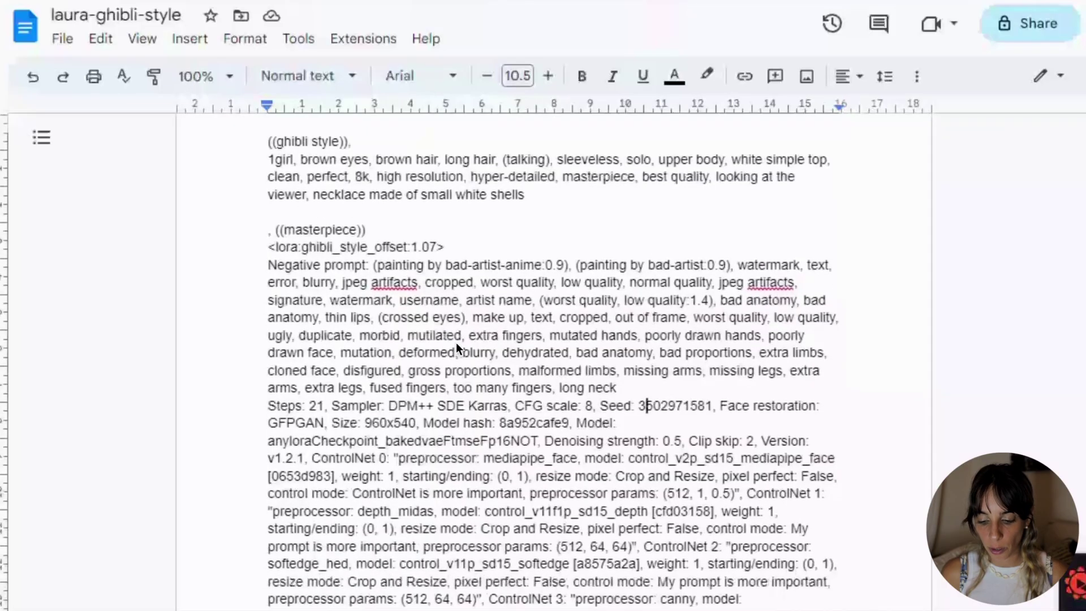
{"action": "scroll", "coordinate": [456, 341], "scroll_direction": "down", "scroll_amount": 4}
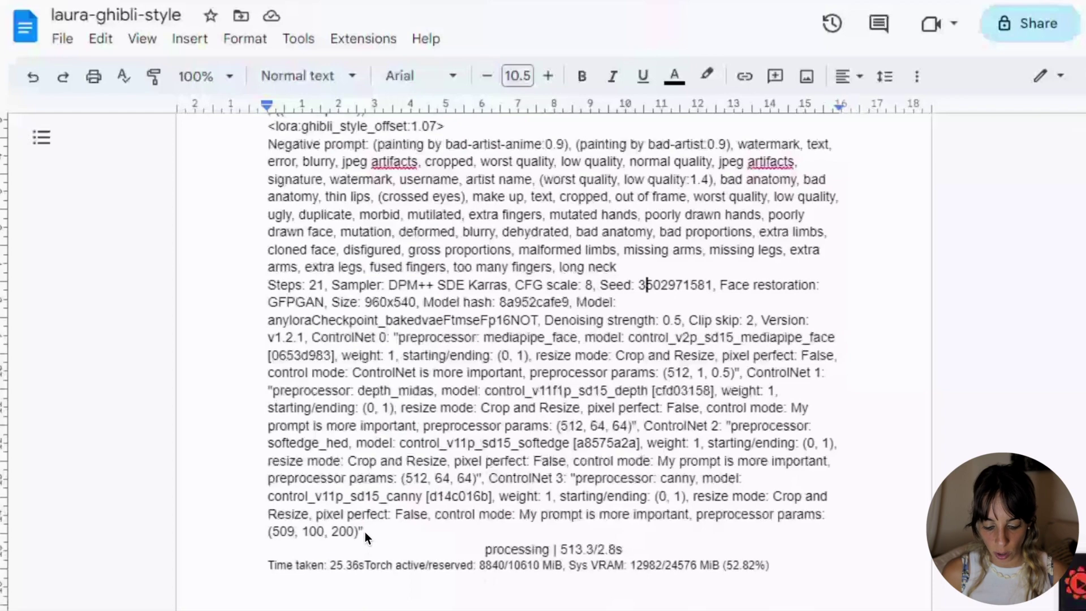
{"action": "left_click_drag", "start_coordinate": [365, 531], "coordinate": [315, 513]}
{"action": "left_click_drag", "start_coordinate": [216, 310], "coordinate": [430, 27]}
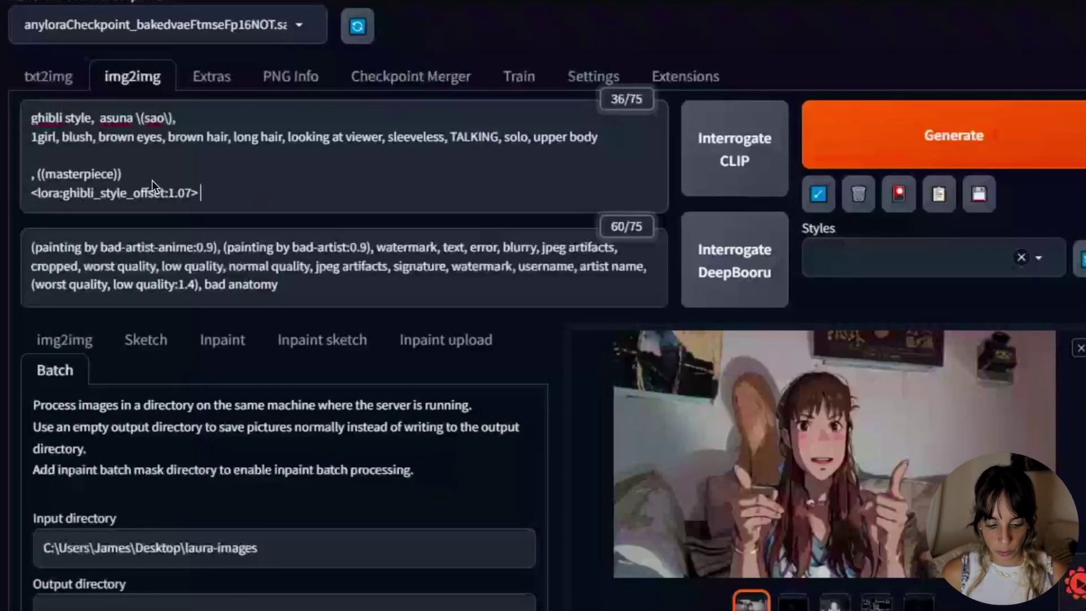
{"action": "left_click_drag", "start_coordinate": [203, 196], "coordinate": [28, 98]}
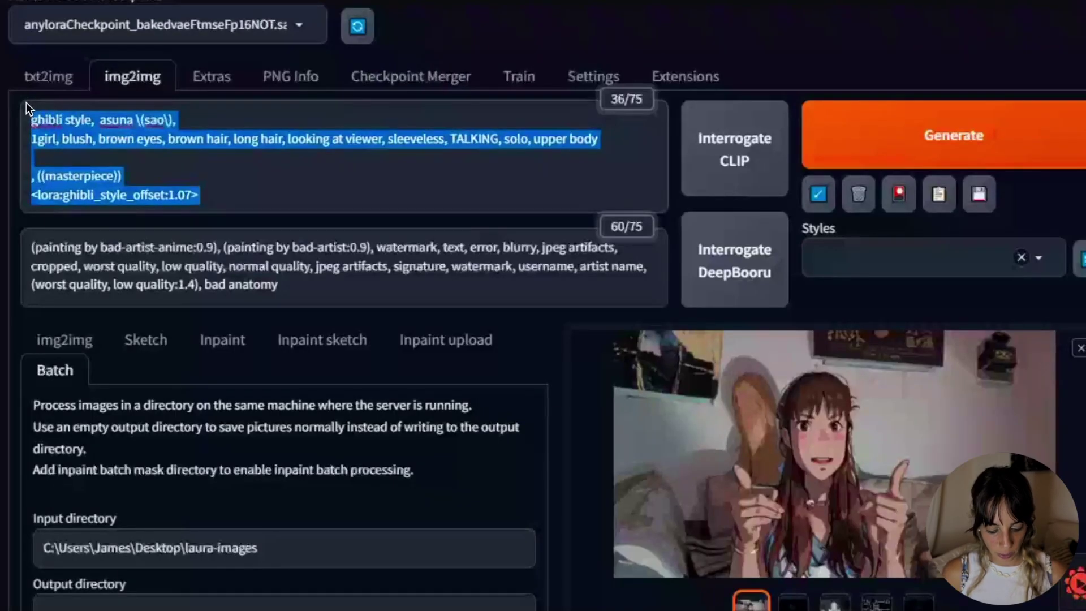
{"action": "key", "text": "ctrl+v"}
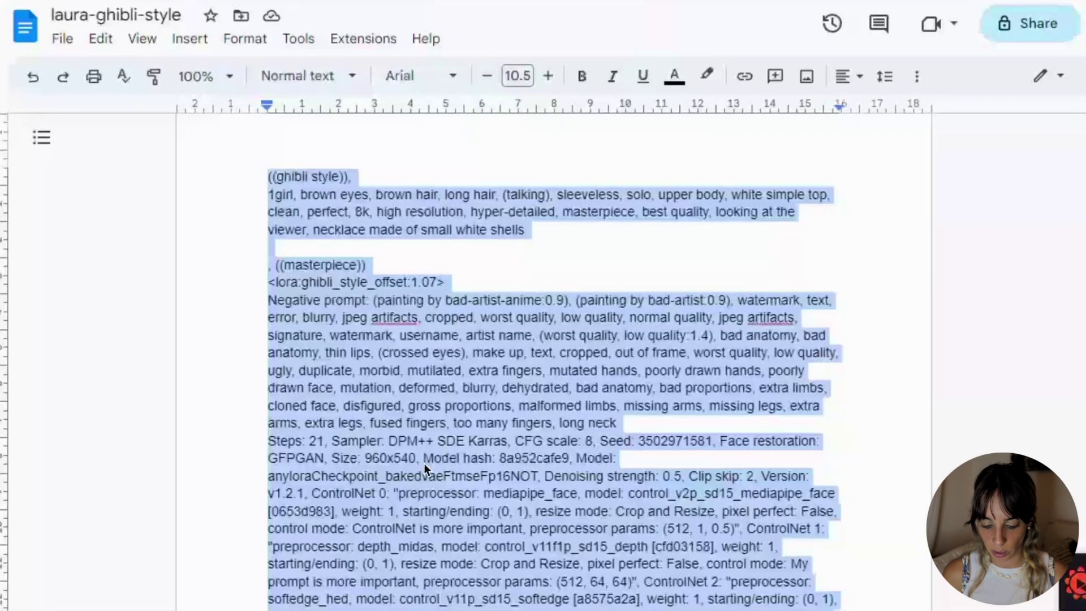
{"action": "scroll", "coordinate": [423, 463], "scroll_direction": "down", "scroll_amount": 4}
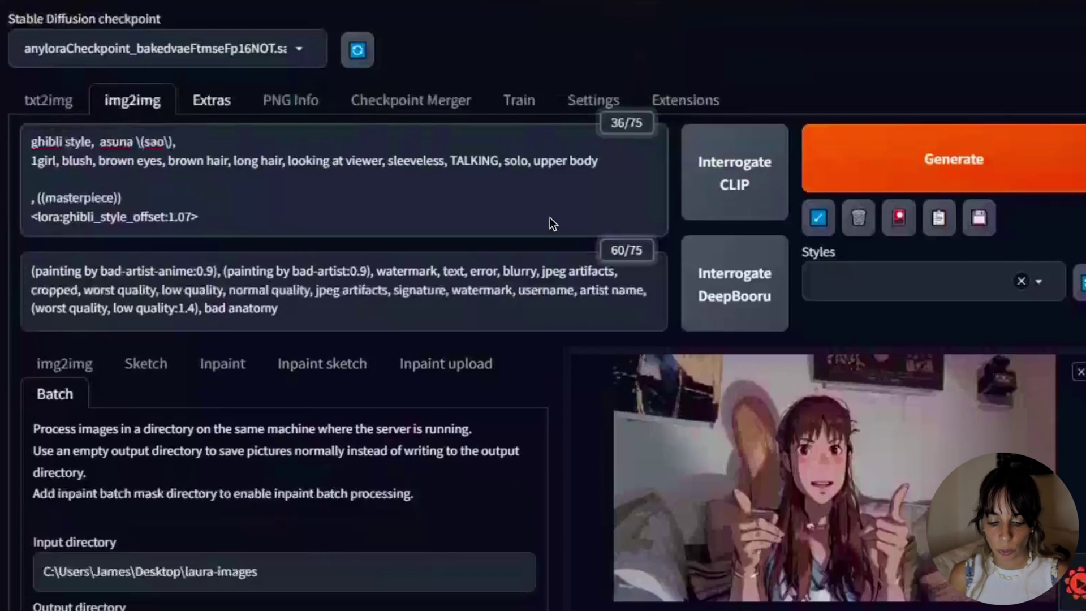
Step: In Extras, upload a stylized frame as the single source image for upscaling
{"action": "left_click", "coordinate": [222, 100]}
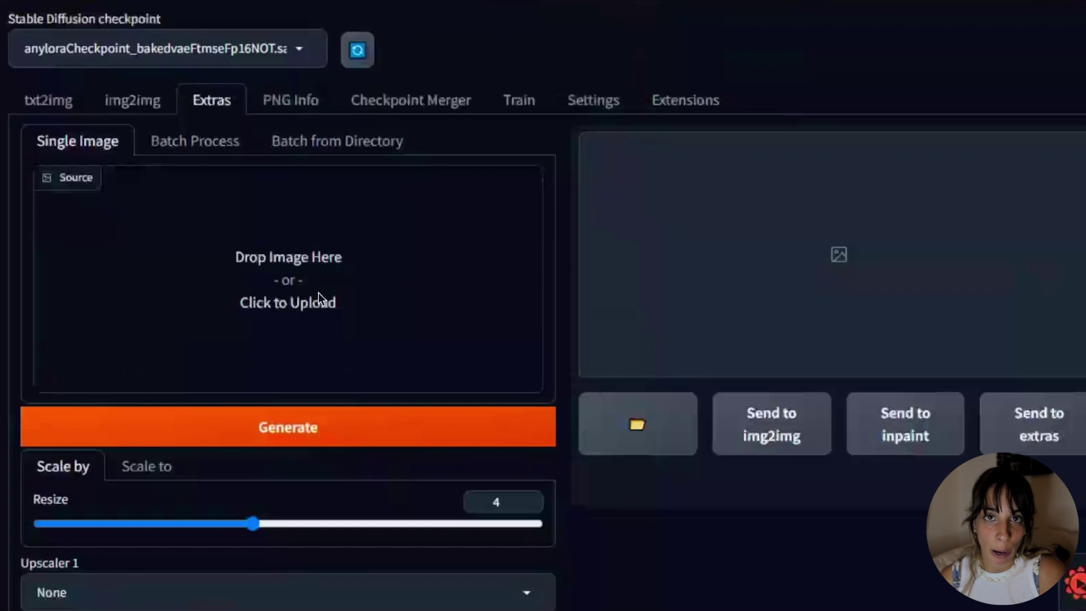
{"action": "scroll", "coordinate": [318, 293], "scroll_direction": "down", "scroll_amount": 5}
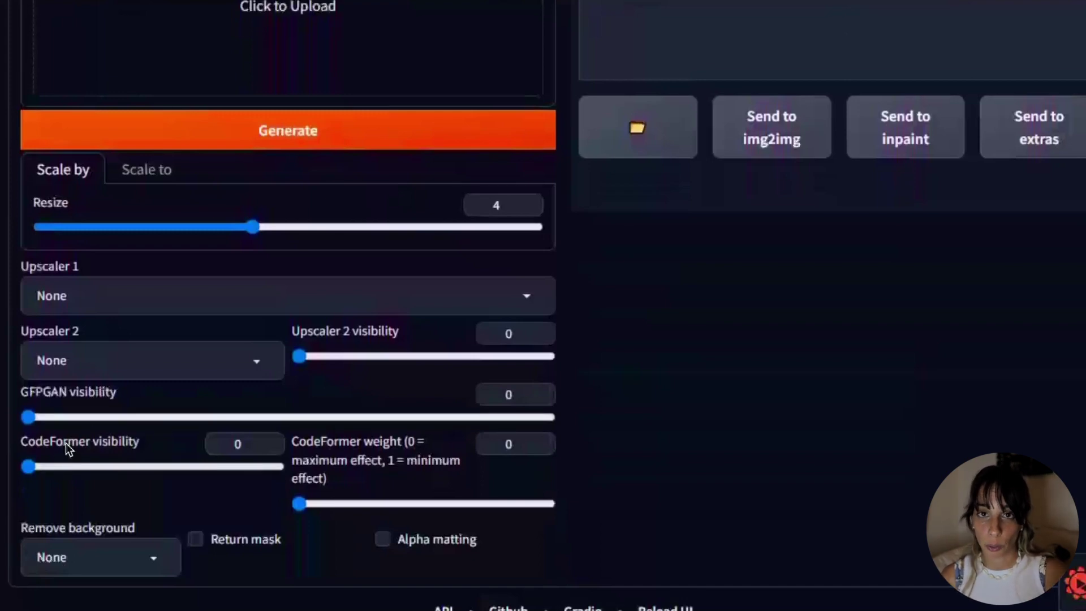
{"action": "scroll", "coordinate": [65, 443], "scroll_direction": "up", "scroll_amount": 4}
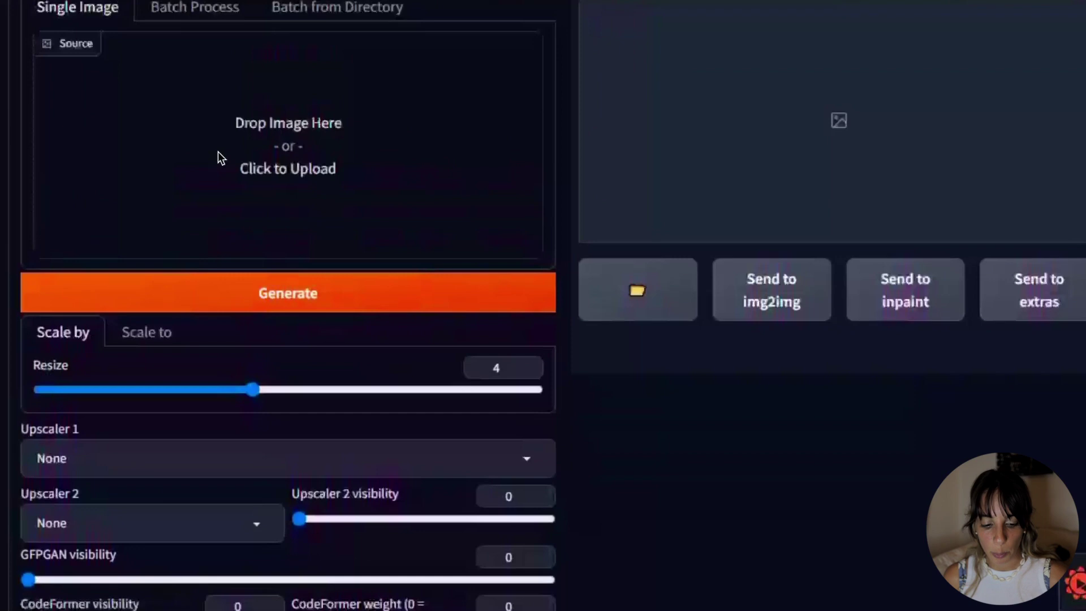
{"action": "left_click", "coordinate": [286, 168]}
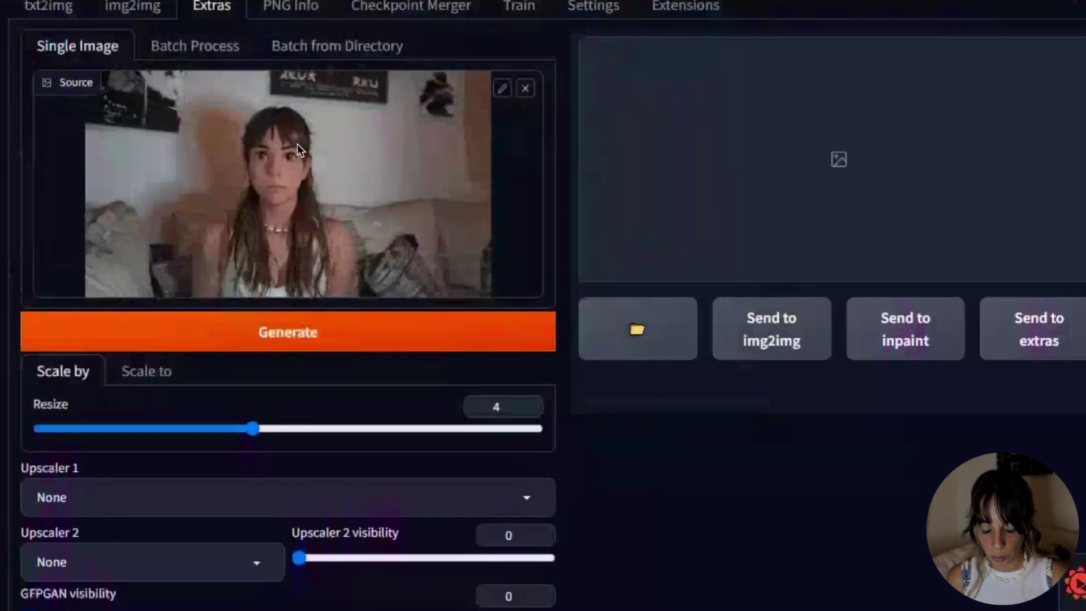
Step: Set the resize factor to 2 and choose R-ESRGAN 4x+ Anime6B as Upscaler 1
{"action": "scroll", "coordinate": [298, 368], "scroll_direction": "up", "scroll_amount": 1}
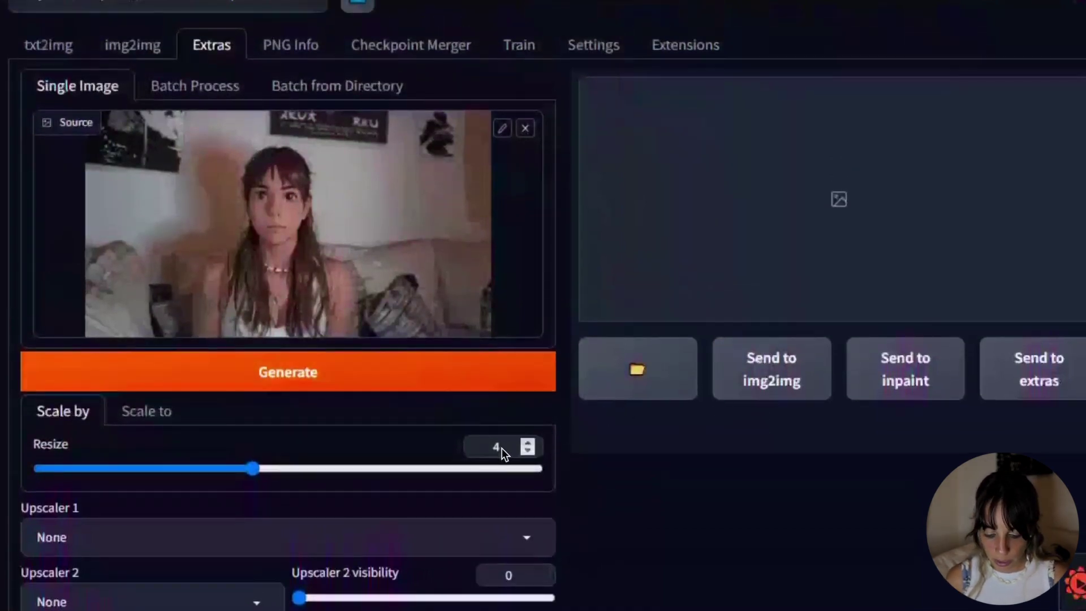
{"action": "key", "text": "BackSpace"}
{"action": "type", "text": "2"}
{"action": "scroll", "coordinate": [309, 501], "scroll_direction": "down", "scroll_amount": 1}
{"action": "scroll", "coordinate": [308, 501], "scroll_direction": "down", "scroll_amount": 1}
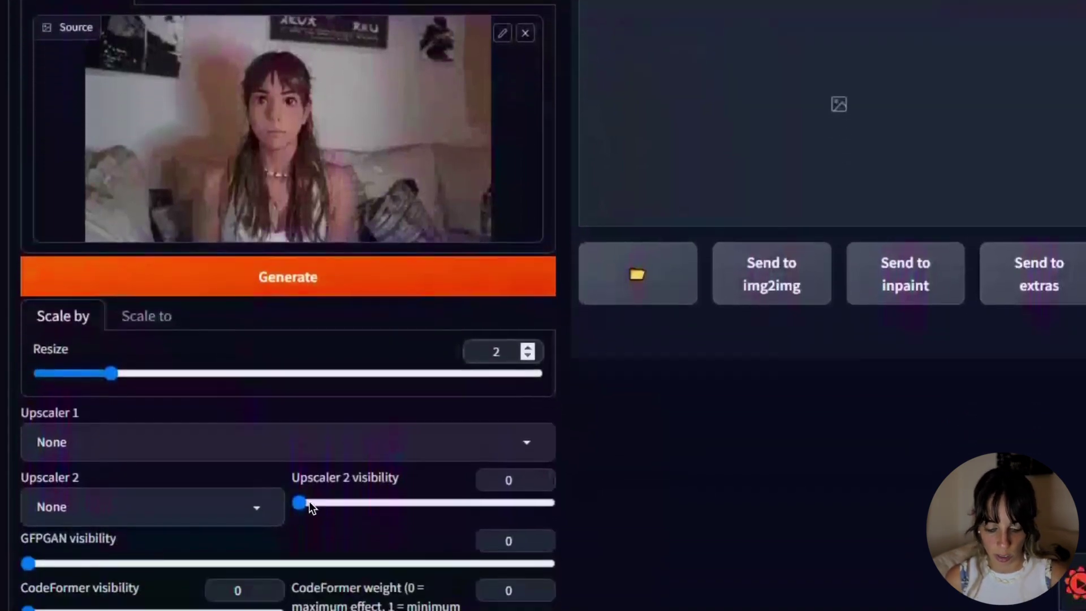
{"action": "left_click", "coordinate": [121, 450]}
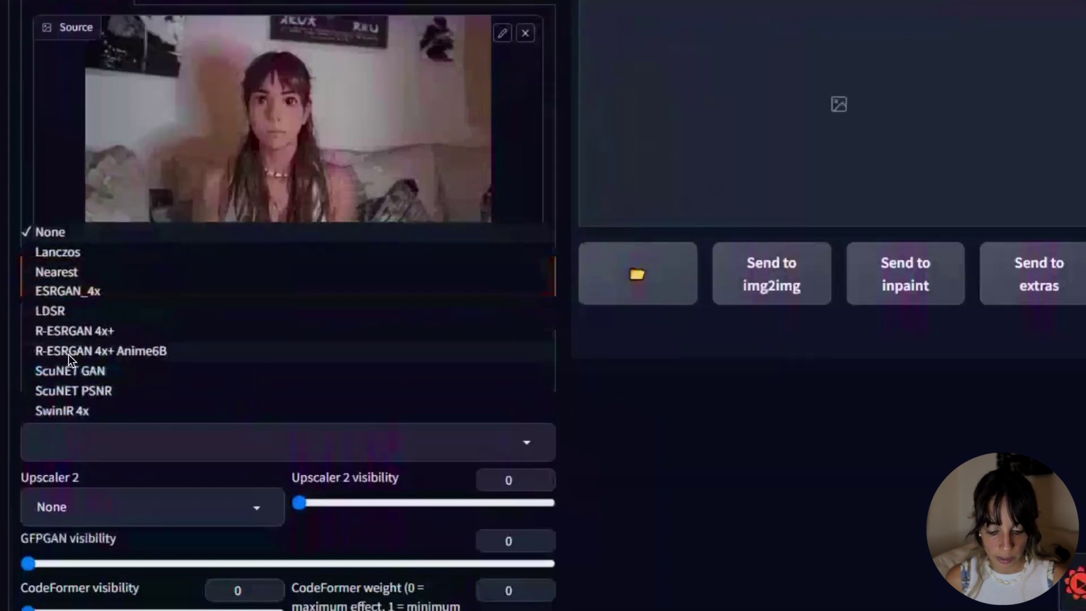
{"action": "left_click", "coordinate": [198, 352]}
{"action": "scroll", "coordinate": [226, 422], "scroll_direction": "down", "scroll_amount": 1}
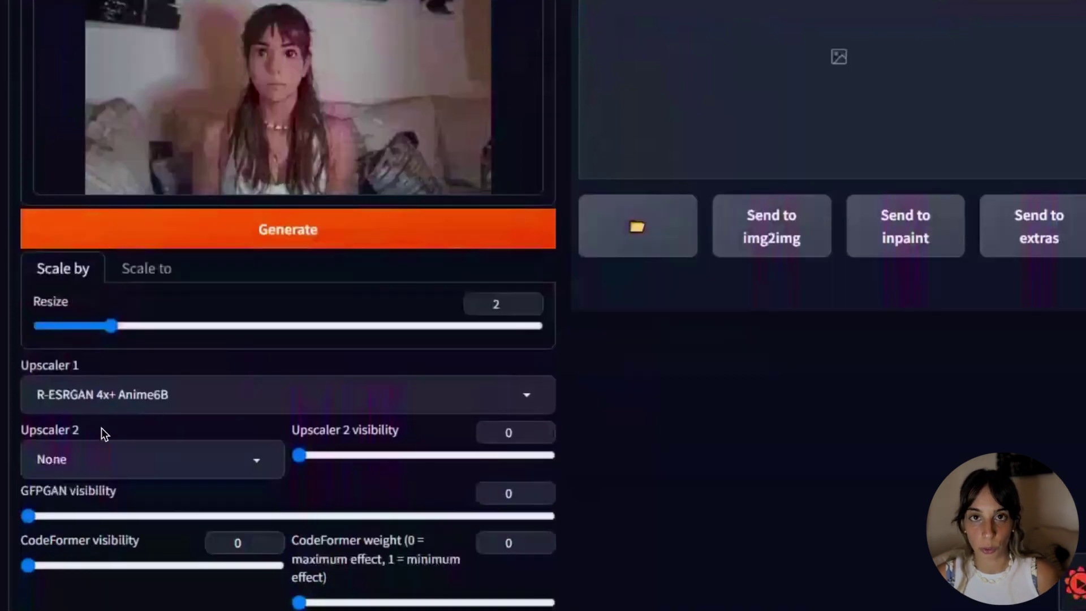
Step: Generate the upscaled version of the source frame and inspect the result at full size
{"action": "scroll", "coordinate": [101, 428], "scroll_direction": "down", "scroll_amount": 2}
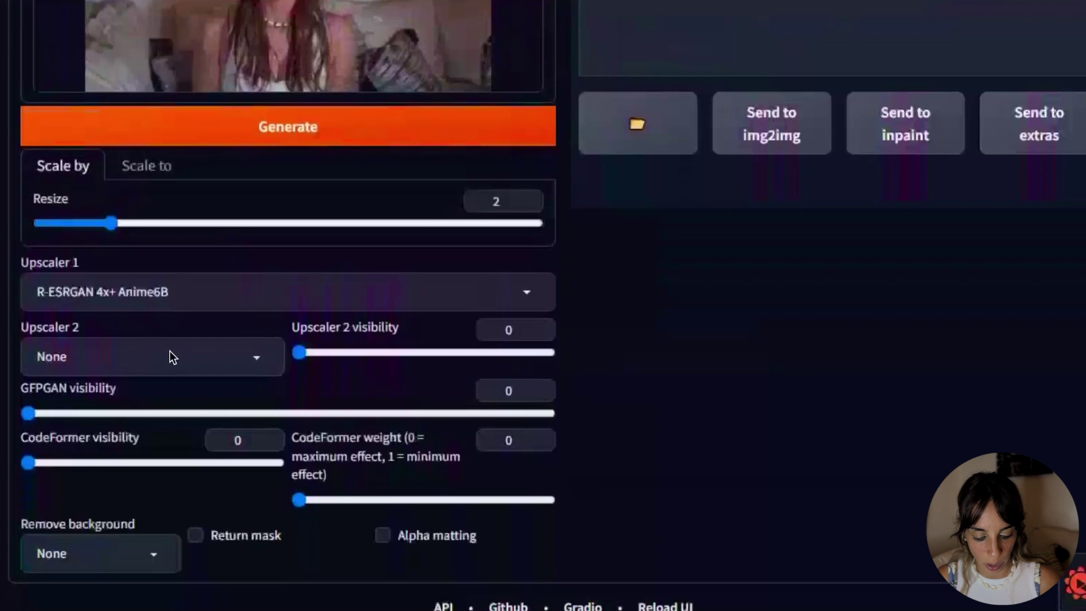
{"action": "scroll", "coordinate": [178, 413], "scroll_direction": "up", "scroll_amount": 5}
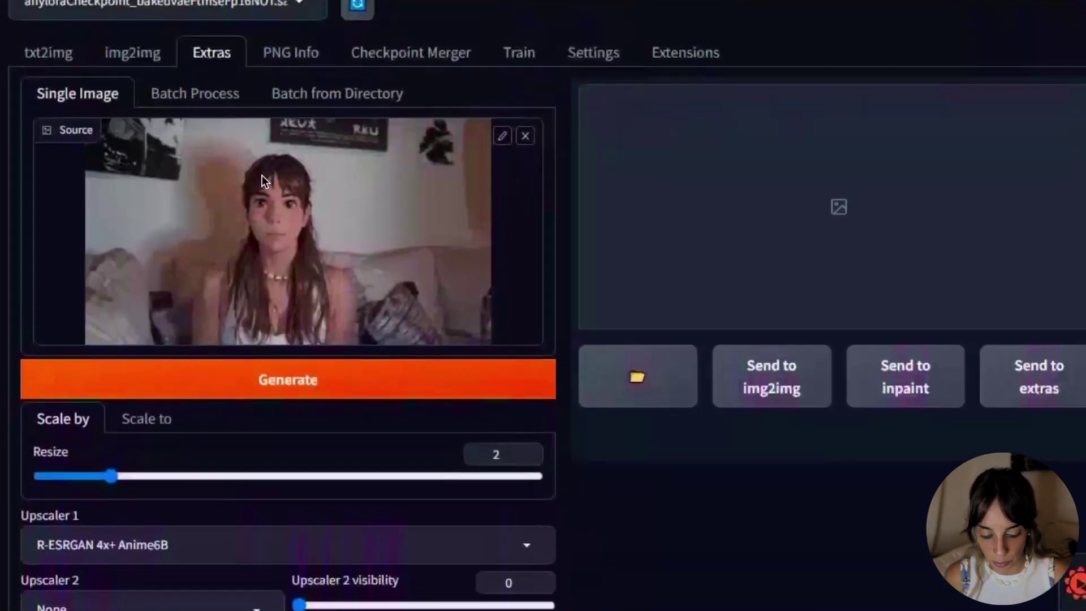
{"action": "left_click", "coordinate": [324, 380]}
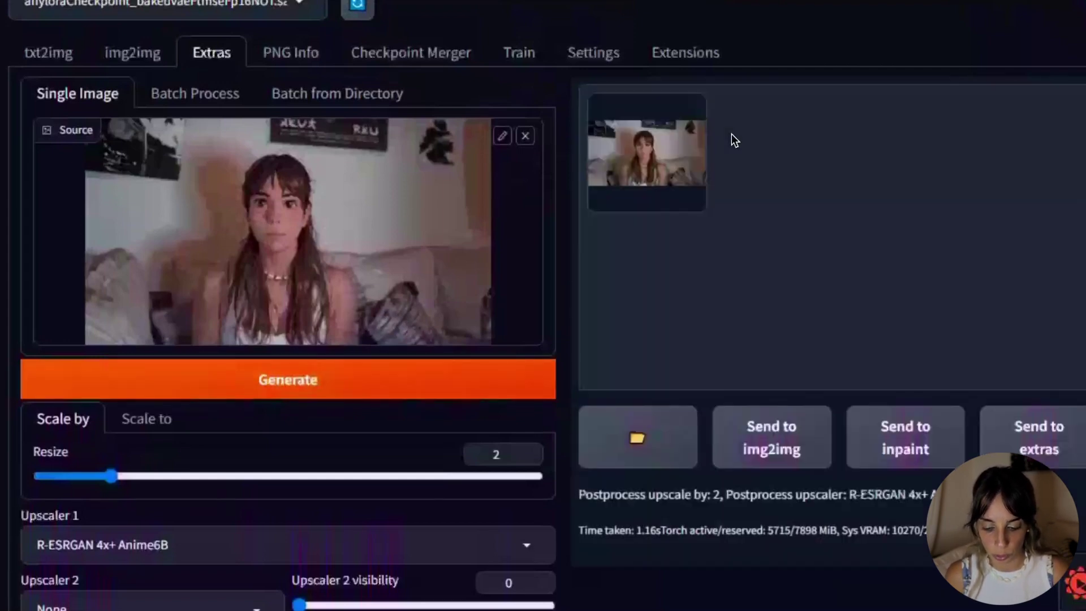
{"action": "left_click", "coordinate": [678, 141]}
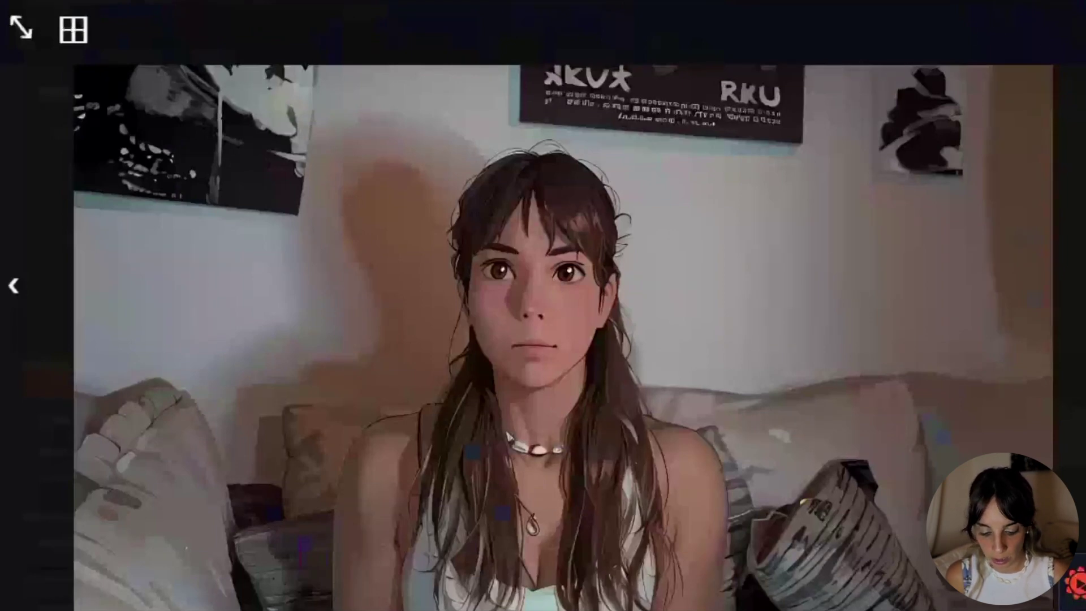
{"action": "key", "text": "Escape"}
{"action": "key", "text": "Escape"}
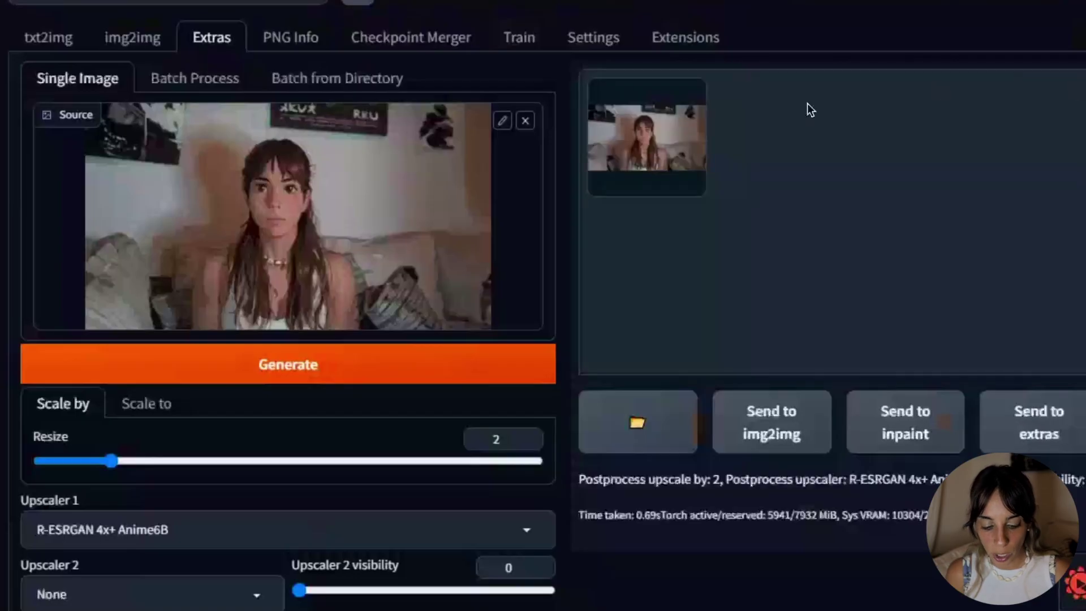
Step: Switch upscaling to Batch from Directory and open the img2img-images\2023-05-16 folder inside the outputs folder
{"action": "left_click", "coordinate": [327, 82]}
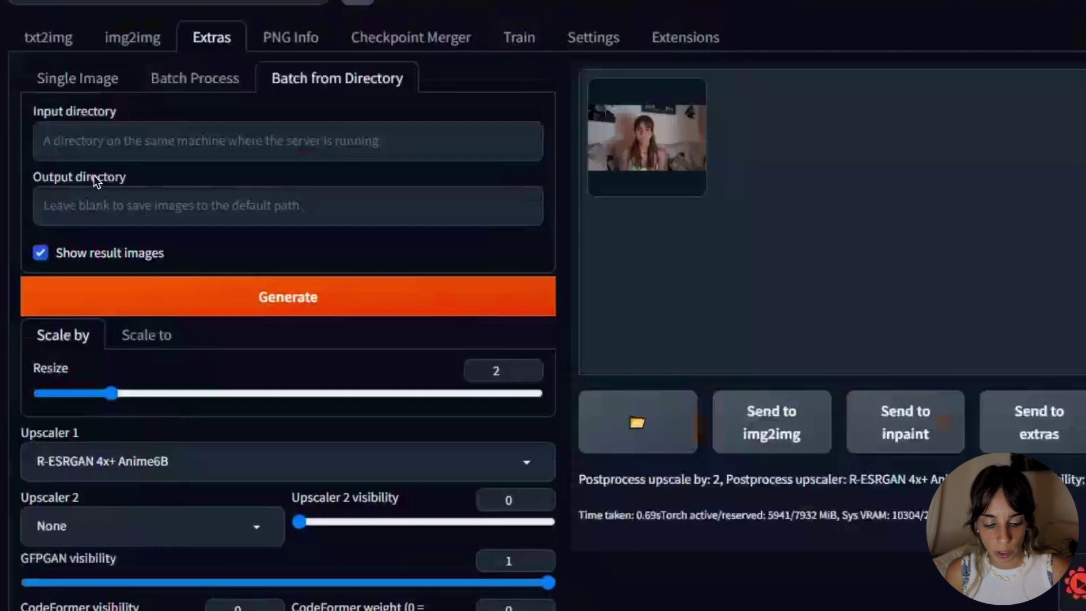
{"action": "left_click", "coordinate": [116, 138]}
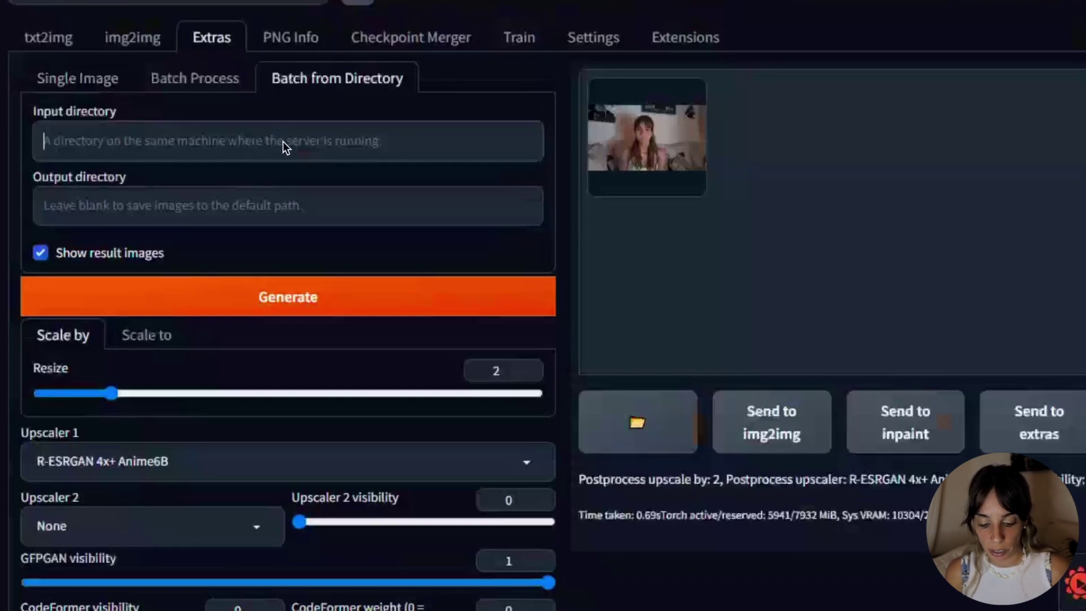
{"action": "left_click", "coordinate": [640, 421]}
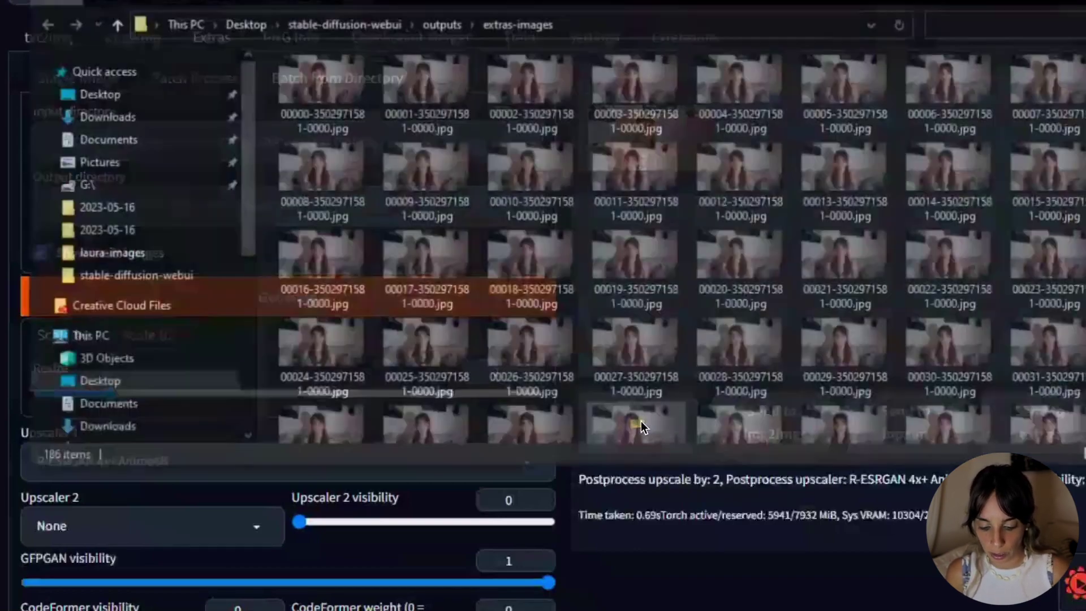
{"action": "left_click", "coordinate": [440, 24]}
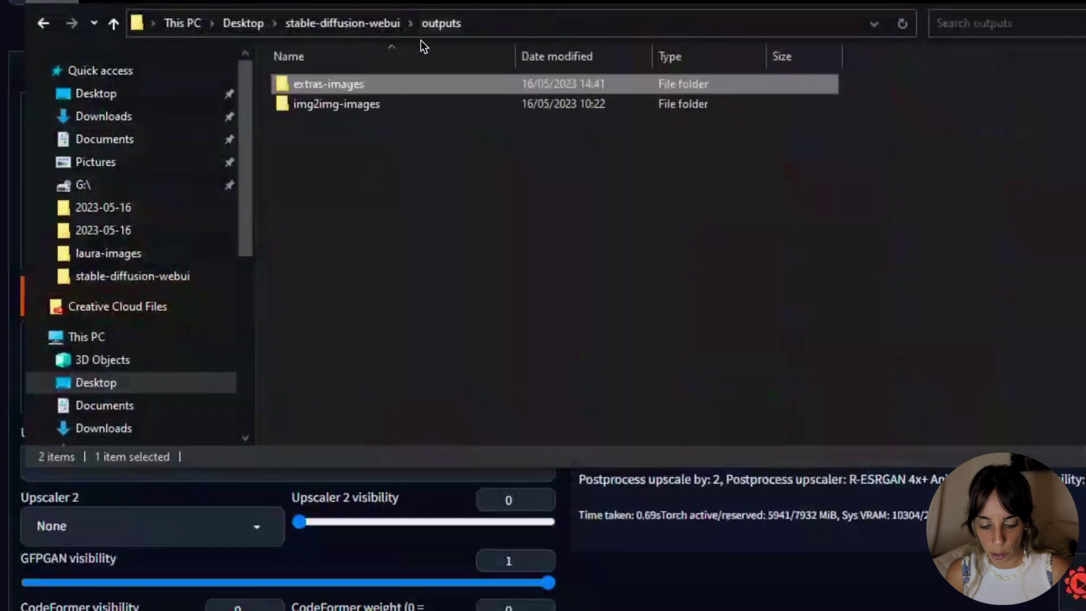
{"action": "double_click", "coordinate": [329, 101]}
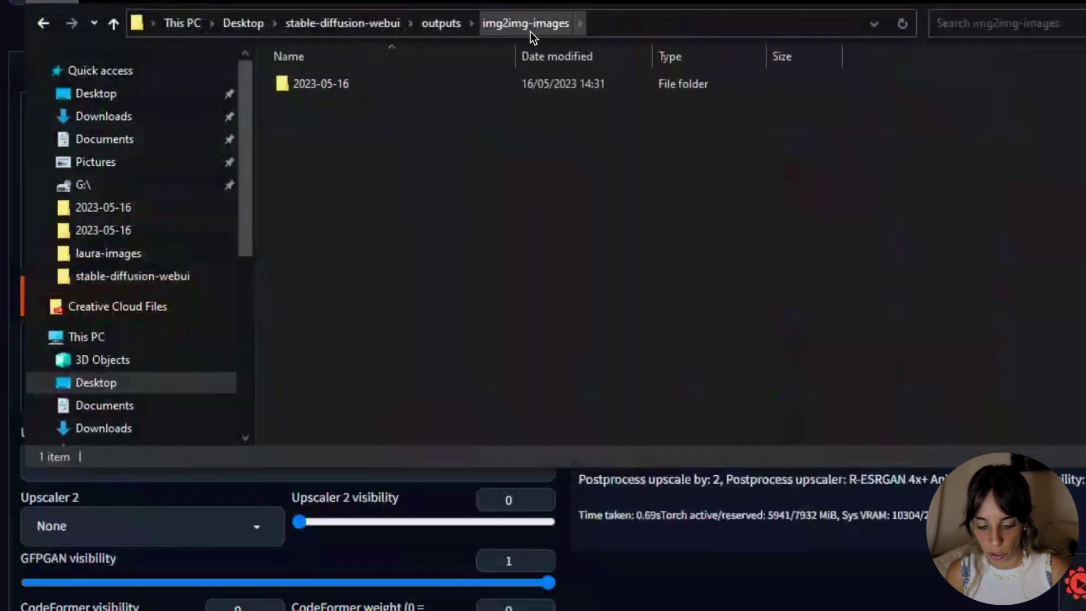
{"action": "double_click", "coordinate": [342, 89]}
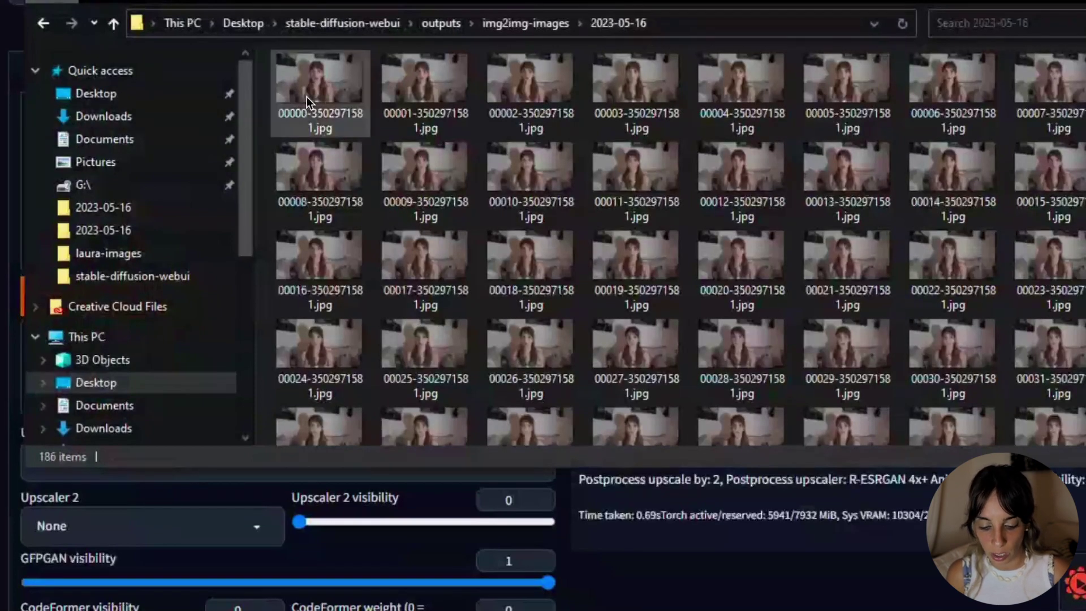
Step: Copy the path of the img2img-images\2023-05-16 folder and enter it as the batch upscaling input directory
{"action": "left_click", "coordinate": [710, 29]}
{"action": "key", "text": "ctrl+c"}
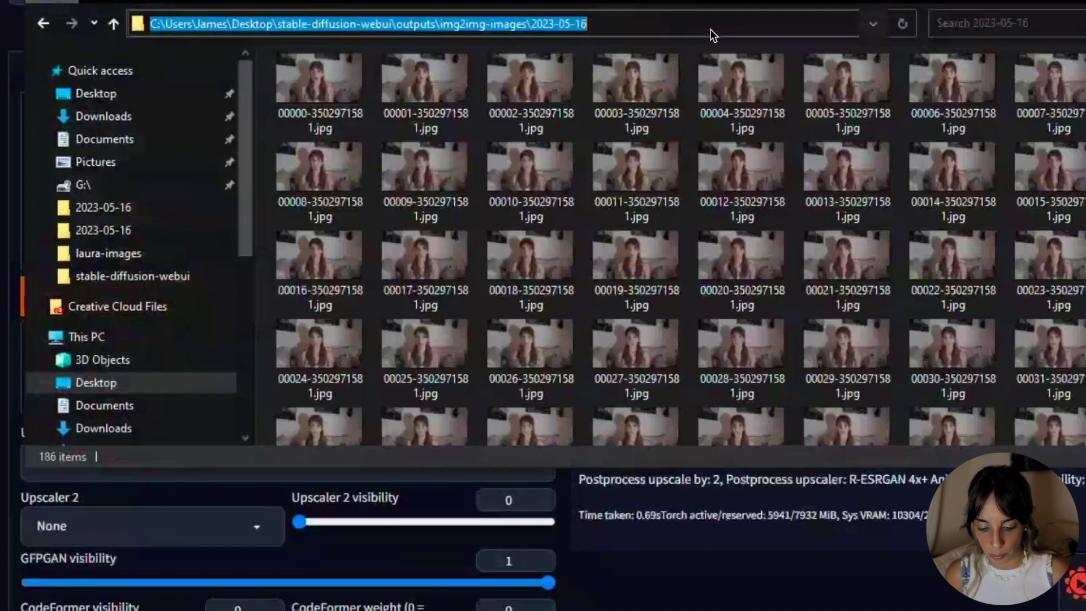
{"action": "left_click", "coordinate": [711, 76]}
{"action": "key", "text": "alt+Tab"}
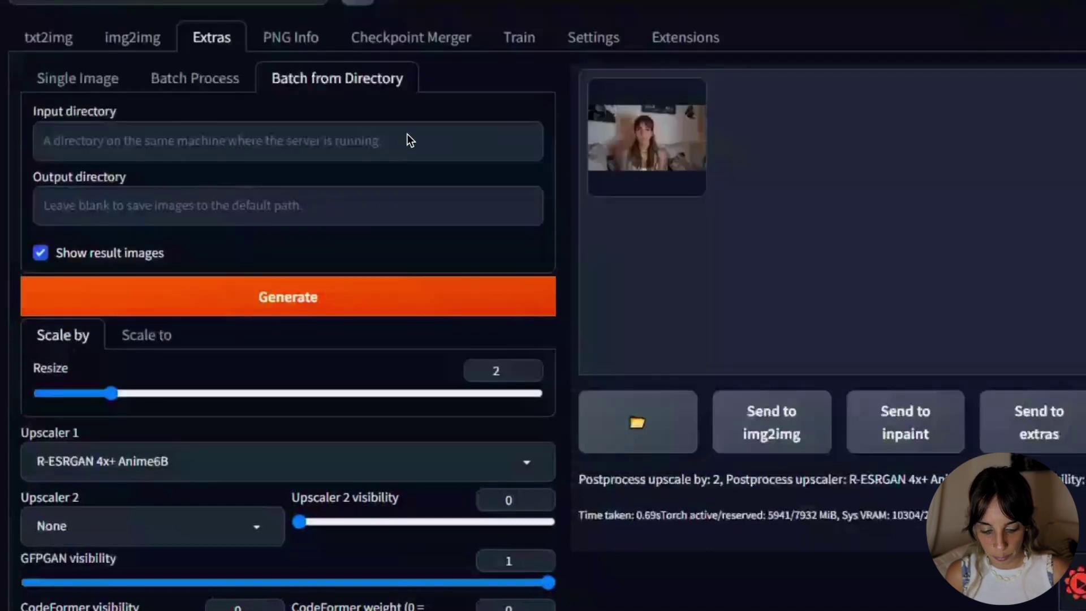
{"action": "left_click", "coordinate": [399, 148]}
{"action": "key", "text": "ctrl+v"}
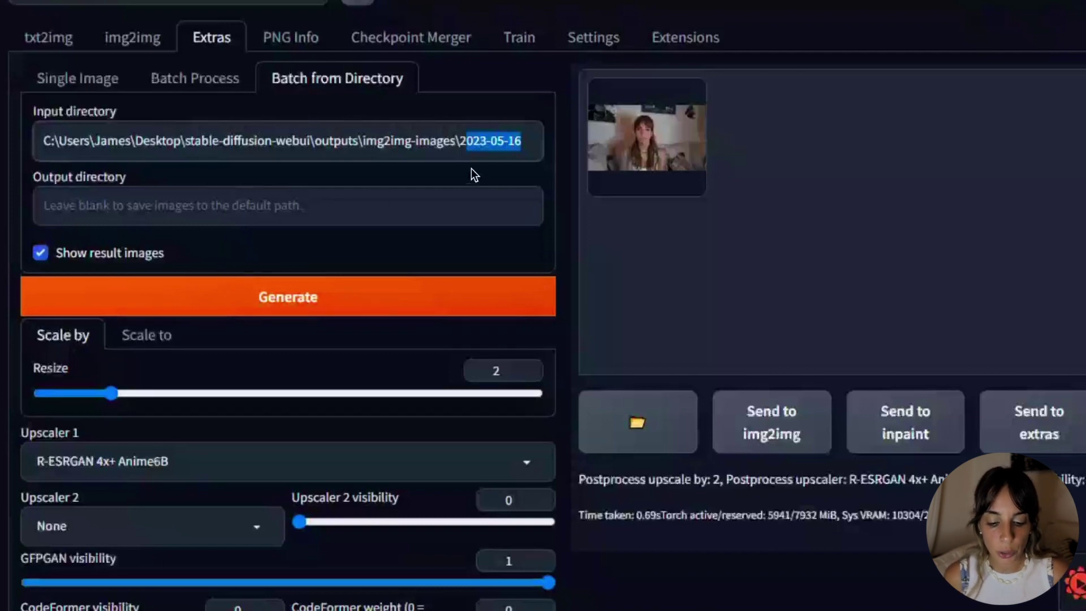
Step: Open the extras-images output folder and delete the three extra images 00183.jpg, 00184.jpg and 00185.jpg
{"action": "left_click", "coordinate": [168, 199]}
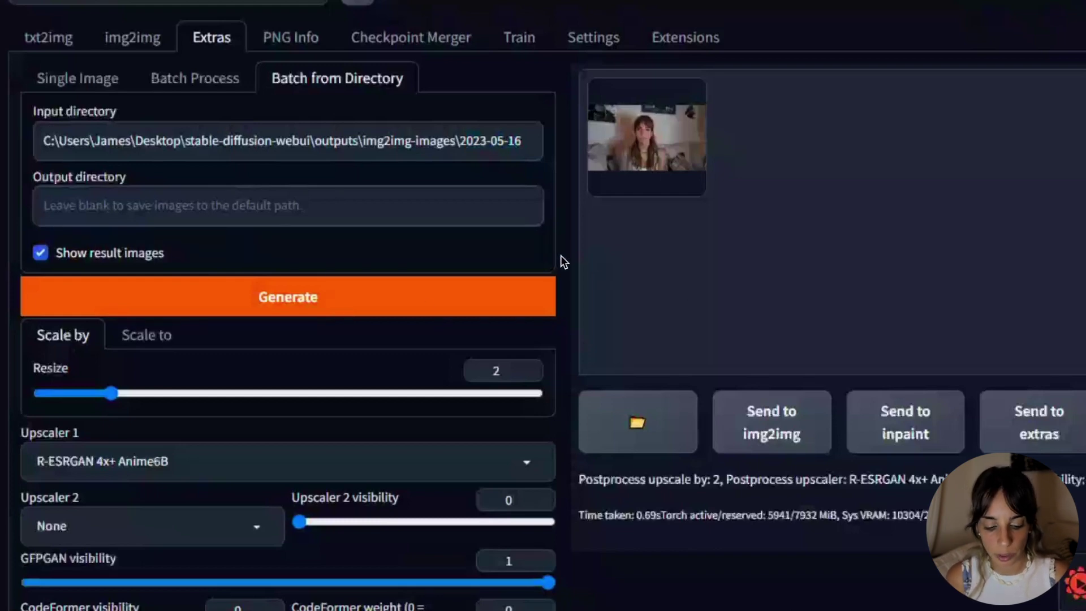
{"action": "left_click", "coordinate": [663, 427]}
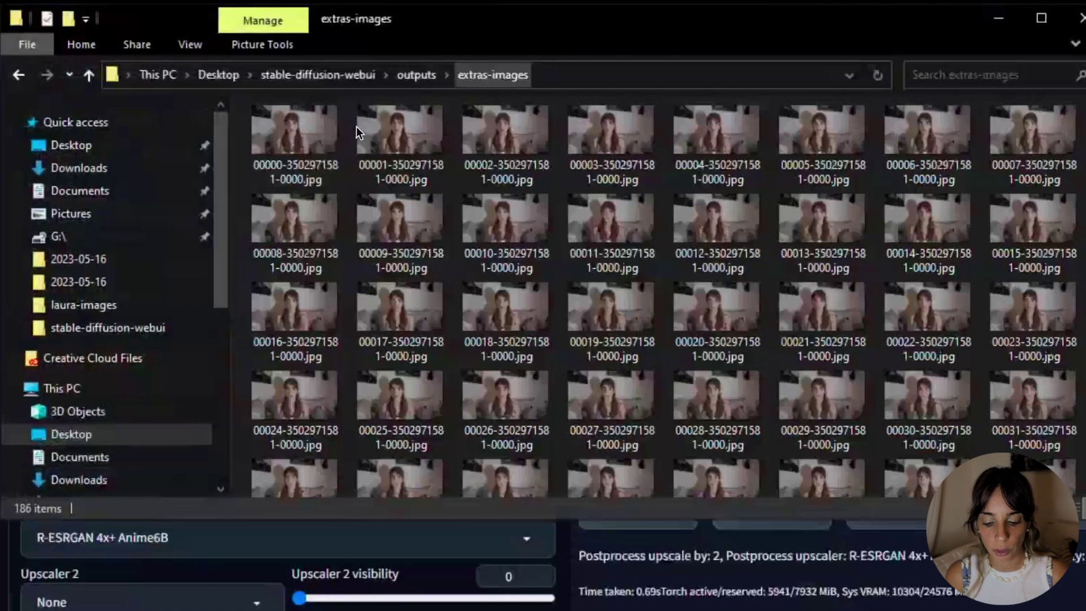
{"action": "scroll", "coordinate": [904, 148], "scroll_direction": "down", "scroll_amount": 10}
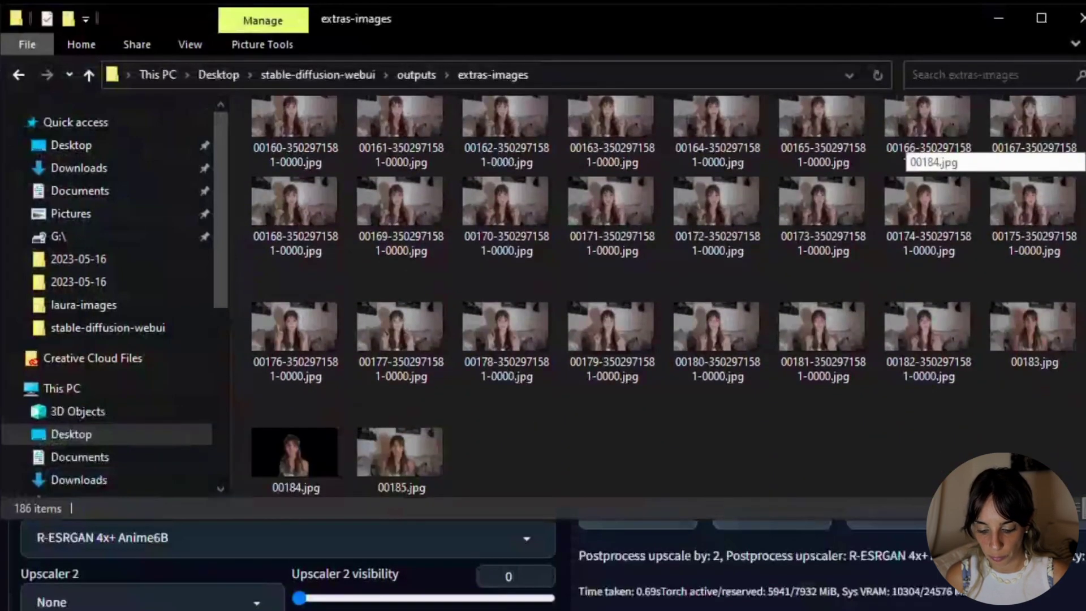
{"action": "scroll", "coordinate": [903, 148], "scroll_direction": "up", "scroll_amount": 10}
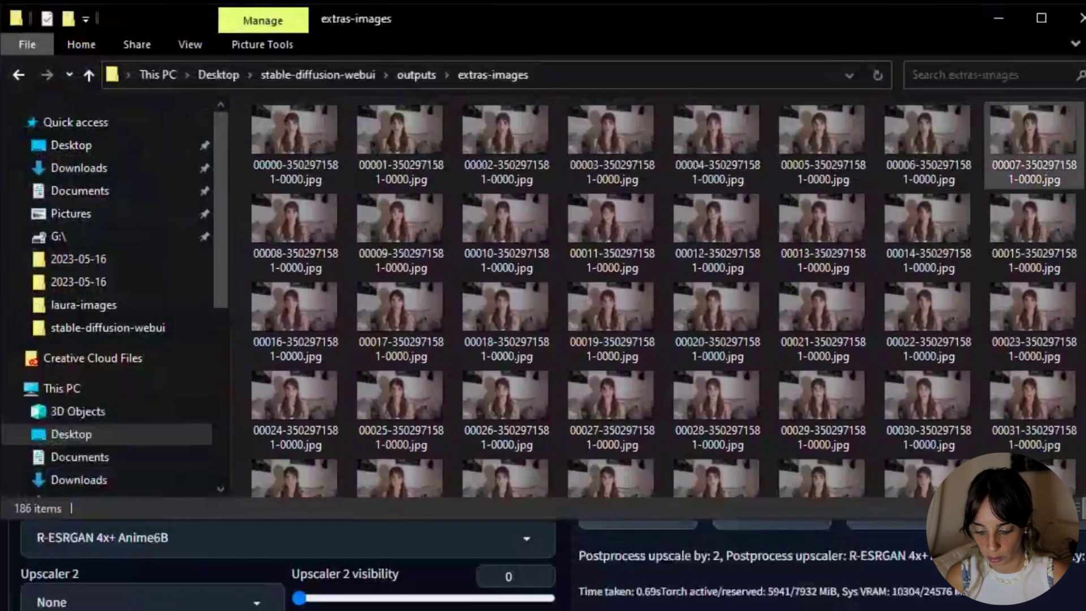
{"action": "scroll", "coordinate": [933, 170], "scroll_direction": "down", "scroll_amount": 10}
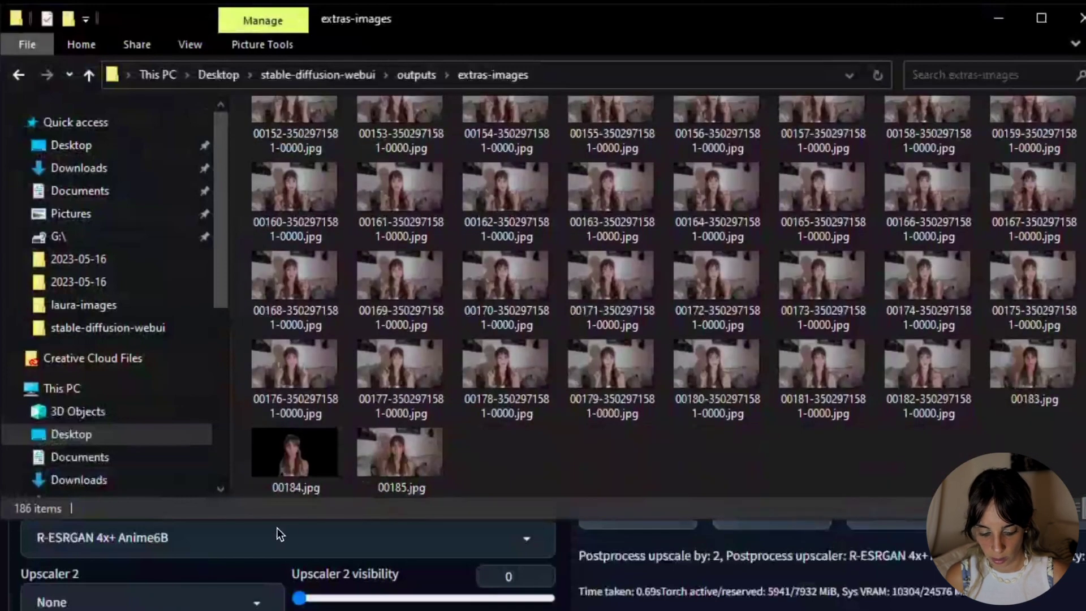
{"action": "left_click", "coordinate": [1003, 366]}
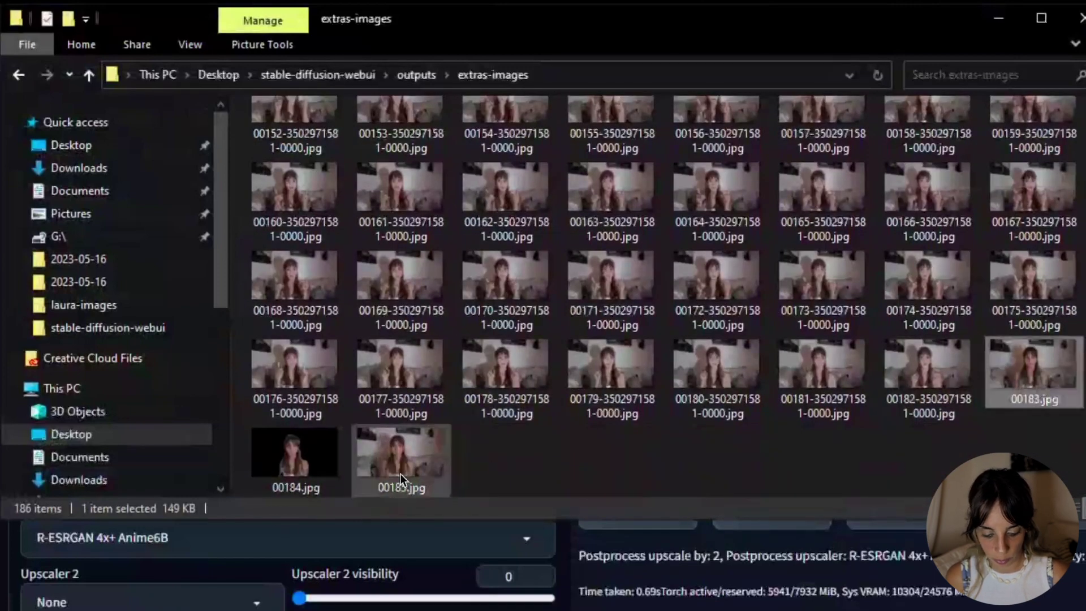
{"action": "left_click", "coordinate": [400, 474], "text": "shift"}
{"action": "key", "text": "Delete"}
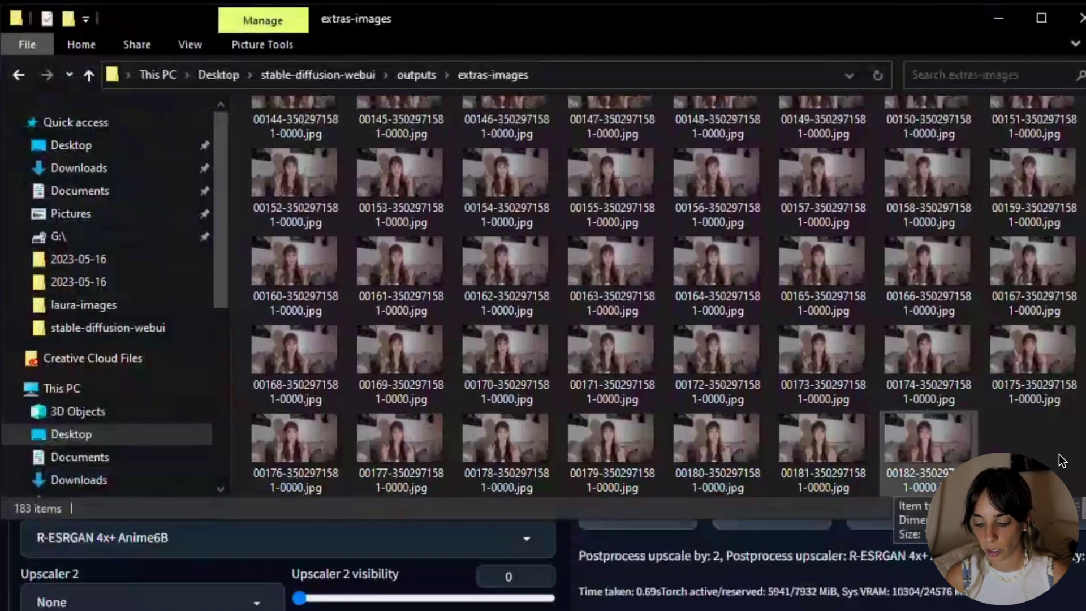
{"action": "scroll", "coordinate": [927, 441], "scroll_direction": "up", "scroll_amount": 10}
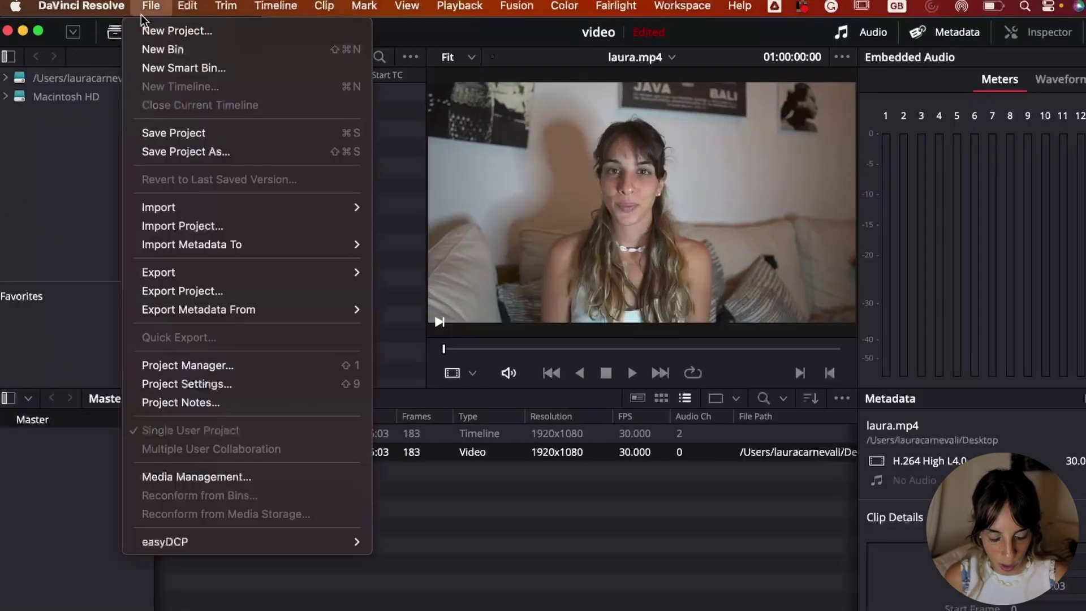
Step: Switch to DaVinci Resolve and create a new project named test
{"action": "left_click", "coordinate": [150, 364]}
{"action": "left_click", "coordinate": [905, 496]}
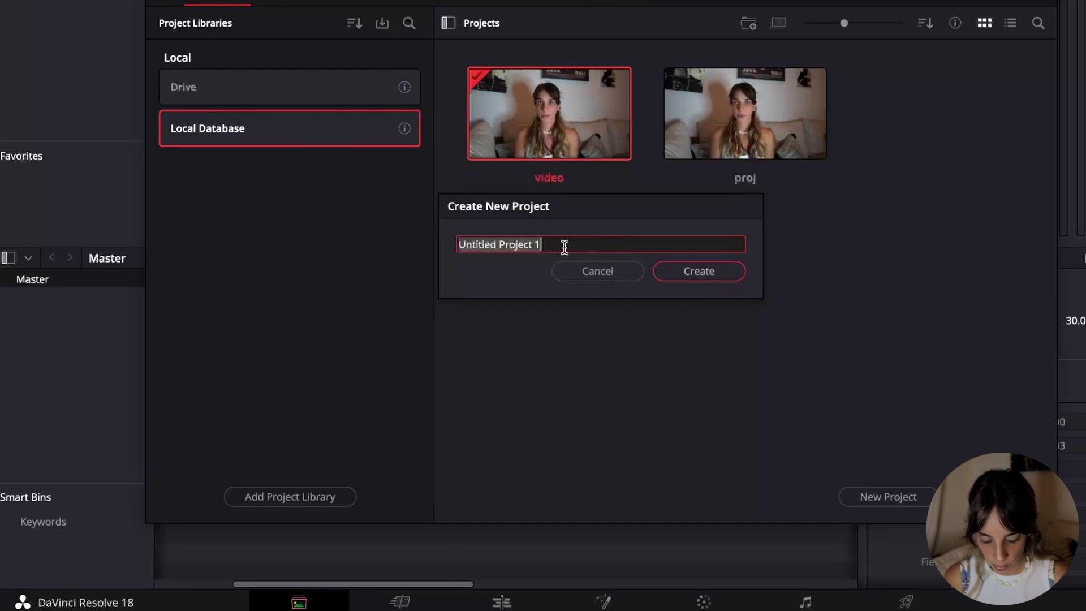
{"action": "type", "text": "tst"}
{"action": "left_click", "coordinate": [720, 276]}
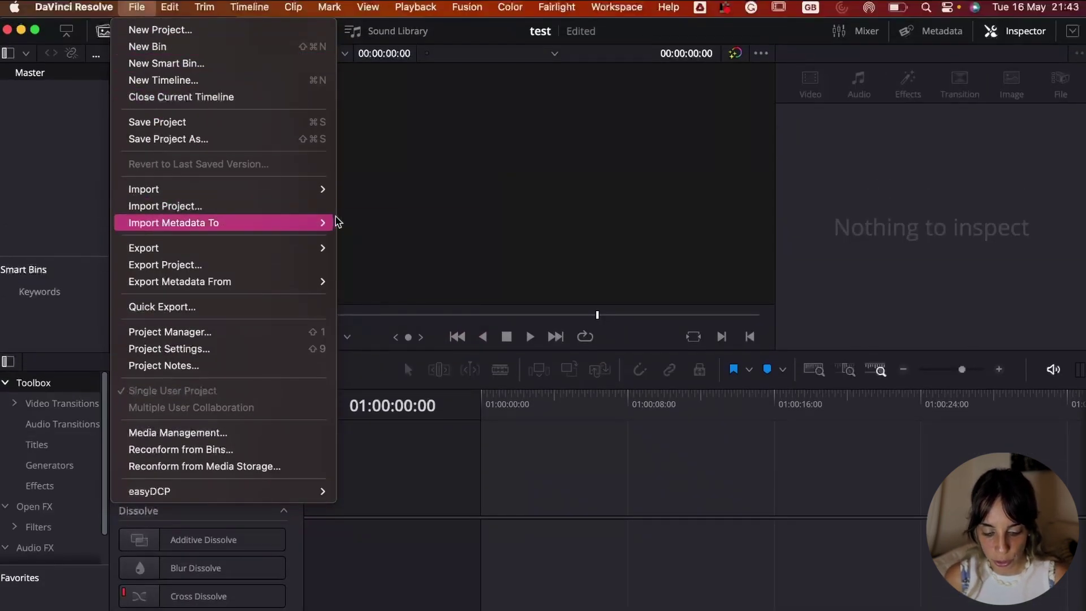
Step: Import the original video C0005.mov into the project and change the project frame rate to match the clip
{"action": "mouse_move", "coordinate": [296, 188]}
{"action": "left_click", "coordinate": [377, 204]}
{"action": "double_click", "coordinate": [405, 288]}
{"action": "left_click", "coordinate": [675, 411]}
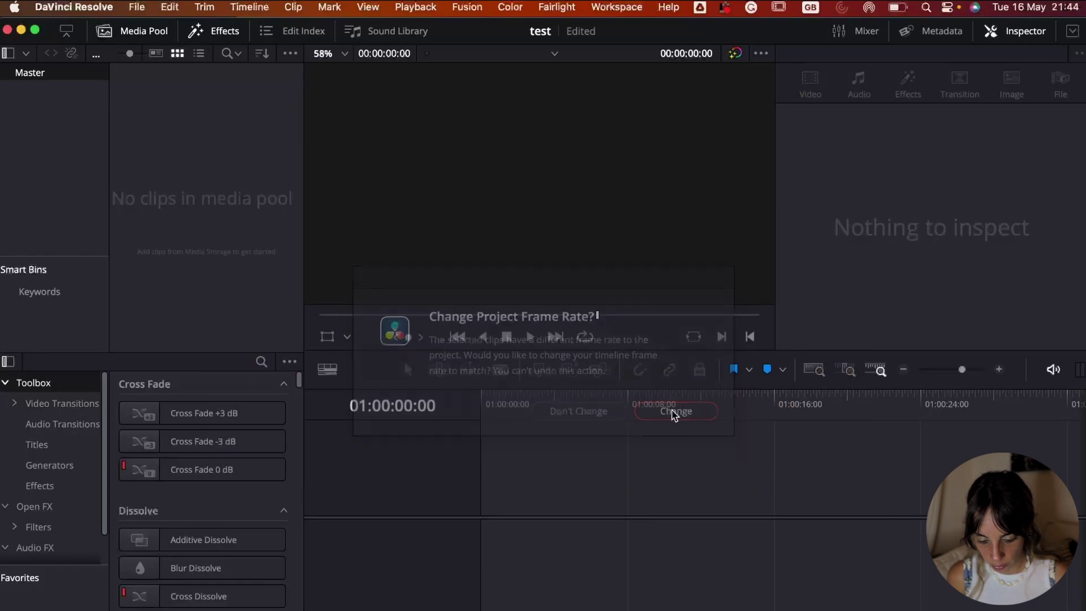
Step: Place C0005.mov on the timeline and split it at 01:00:10:15, just before the speech begins
{"action": "left_click", "coordinate": [226, 117]}
{"action": "left_click_drag", "start_coordinate": [226, 117], "coordinate": [528, 516]}
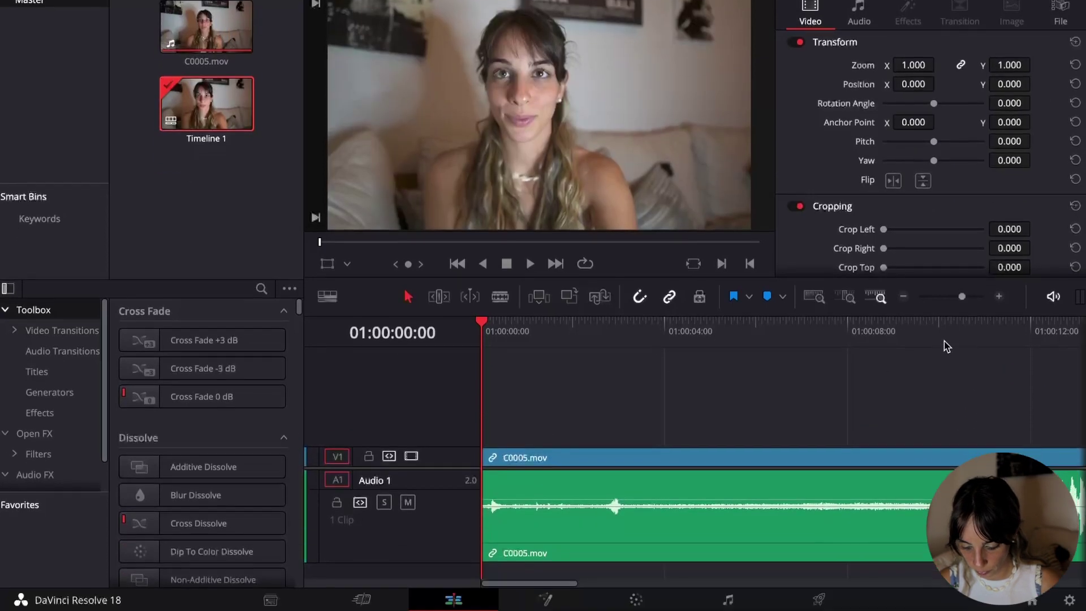
{"action": "left_click_drag", "start_coordinate": [944, 413], "coordinate": [969, 425]}
{"action": "left_click_drag", "start_coordinate": [968, 351], "coordinate": [961, 351]}
{"action": "left_click", "coordinate": [758, 485]}
{"action": "key", "text": "ctrl+b"}
{"action": "scroll", "coordinate": [749, 407], "scroll_direction": "right", "scroll_amount": 5}
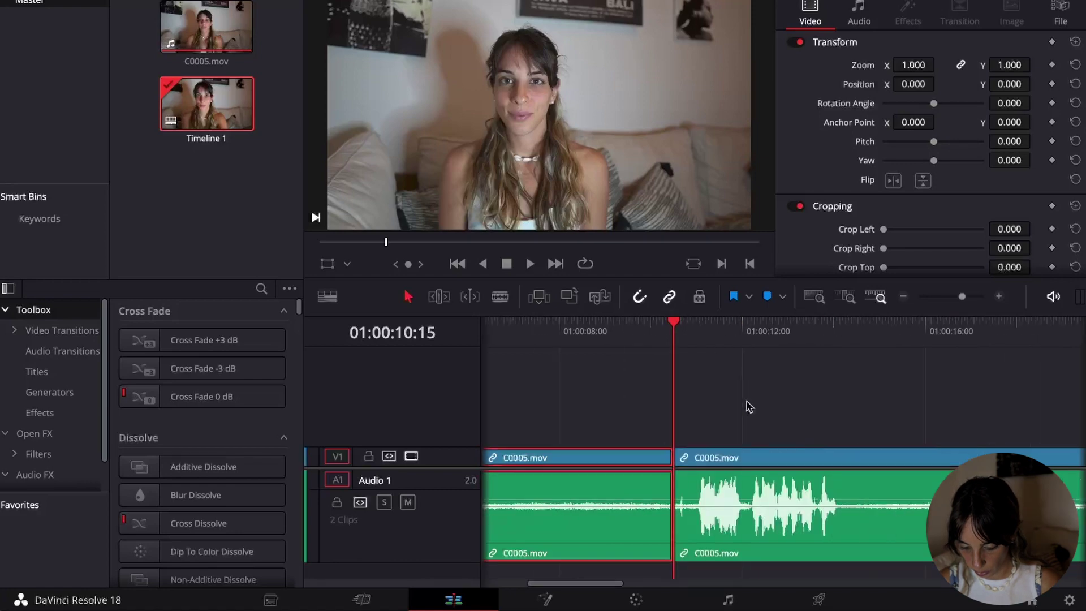
Step: Split the C0005.mov clip at 01:00:14:06, just after the speech ends
{"action": "scroll", "coordinate": [750, 407], "scroll_direction": "right", "scroll_amount": 2}
{"action": "left_click", "coordinate": [819, 339]}
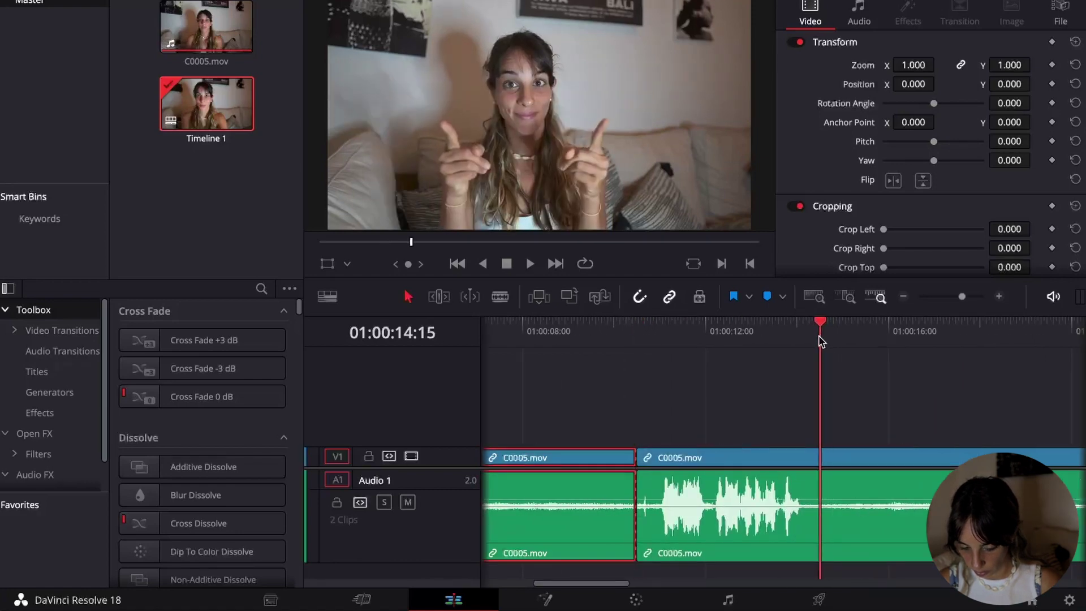
{"action": "left_click_drag", "start_coordinate": [813, 329], "coordinate": [808, 396]}
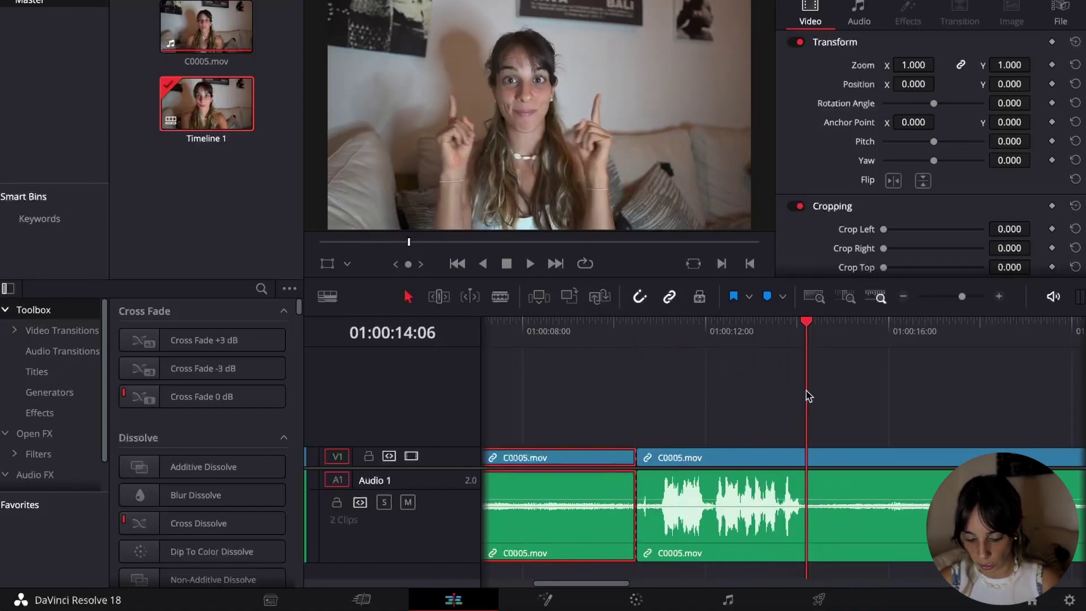
{"action": "left_click", "coordinate": [497, 298]}
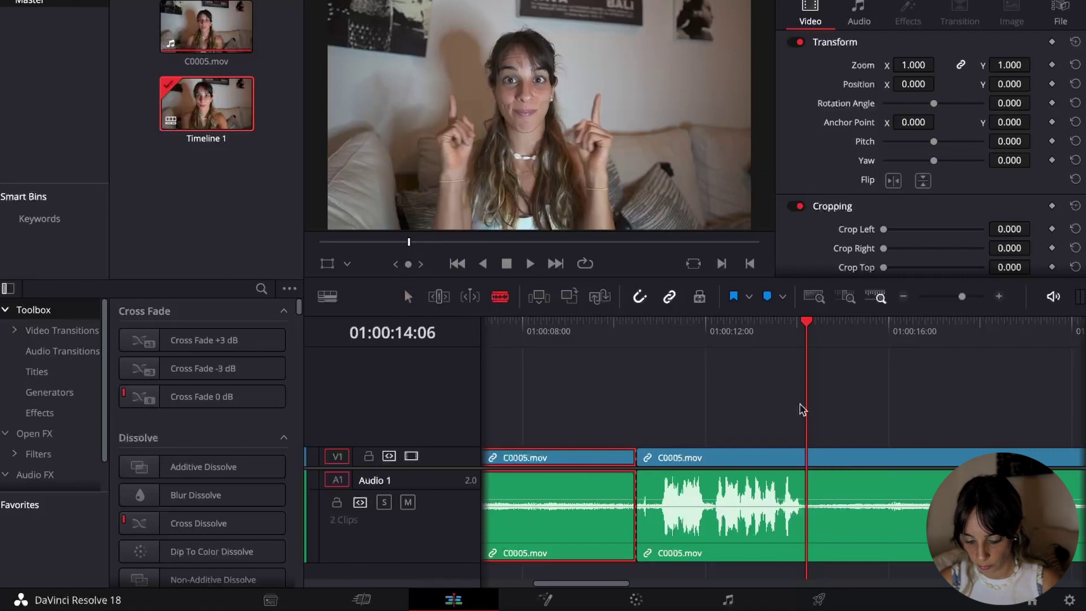
{"action": "left_click", "coordinate": [806, 459]}
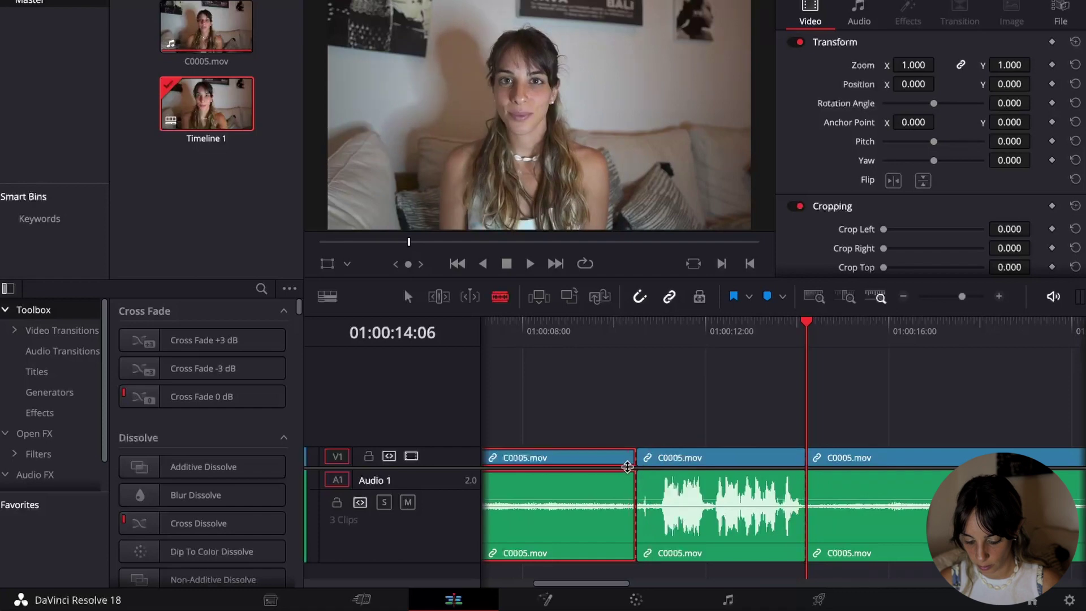
{"action": "left_click", "coordinate": [730, 452]}
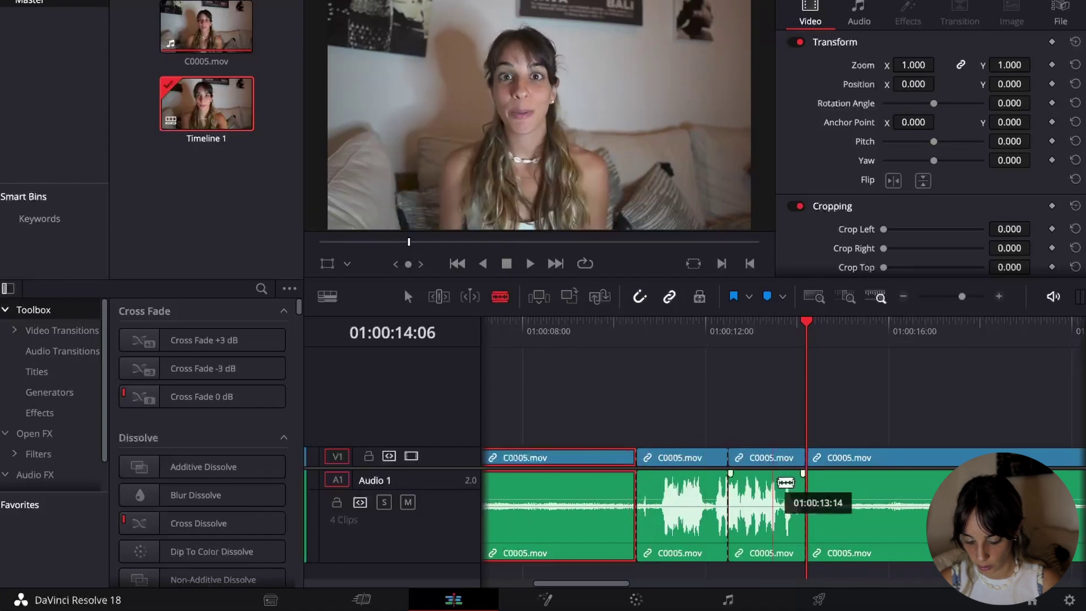
{"action": "left_click", "coordinate": [867, 455]}
{"action": "key", "text": "ctrl+z"}
{"action": "key", "text": "ctrl+z"}
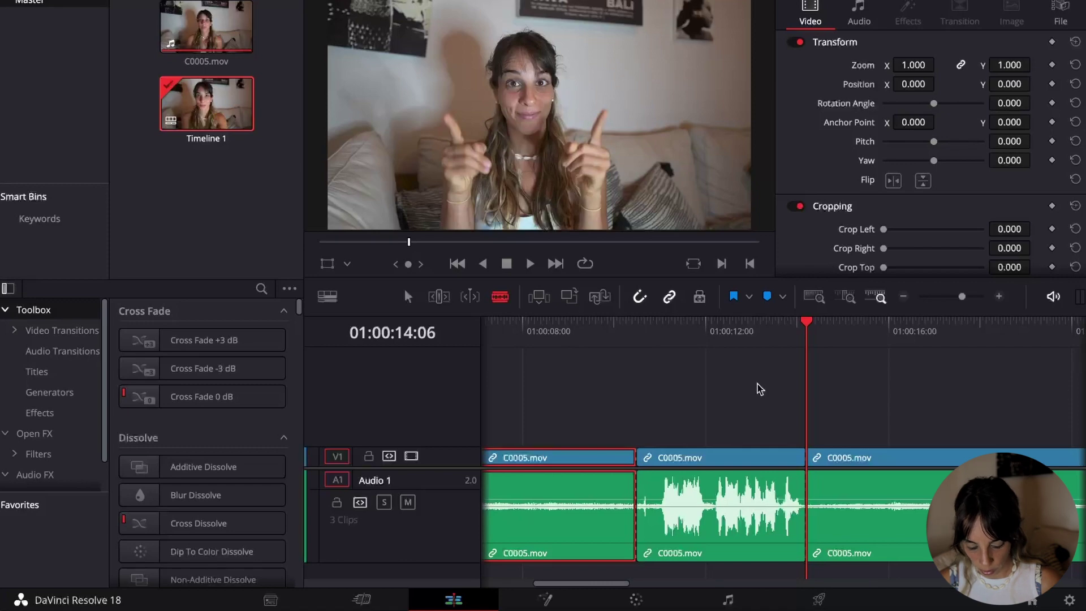
Step: Ripple delete the silent section before the speech and delete the section after it, keeping only the spoken part
{"action": "key", "text": "super+e"}
{"action": "left_click", "coordinate": [928, 331]}
{"action": "key", "text": "ctrl+z"}
{"action": "key", "text": "a"}
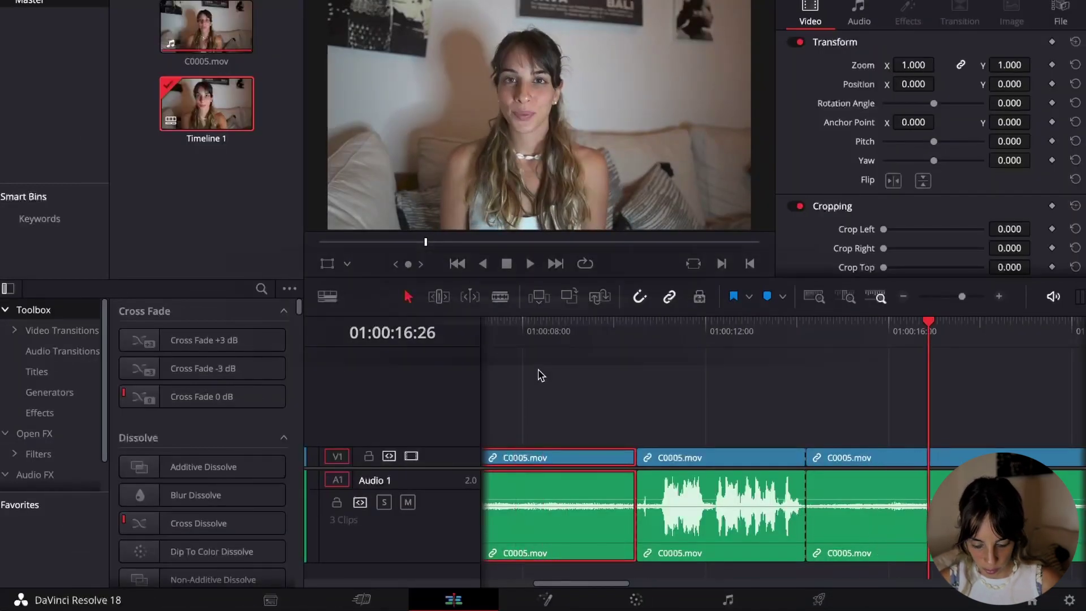
{"action": "key", "text": "shift+x"}
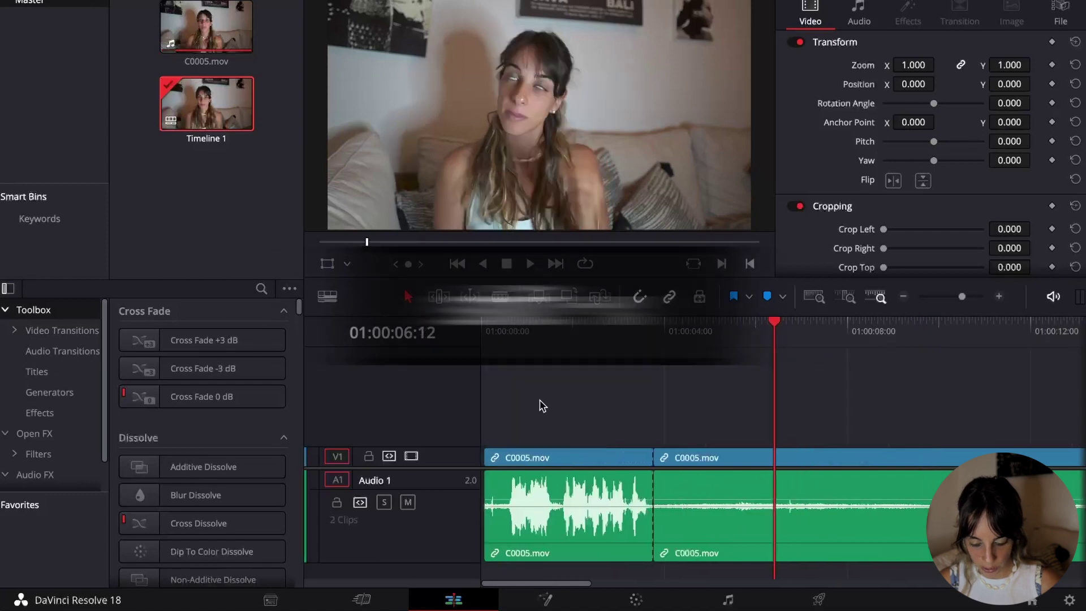
{"action": "left_click", "coordinate": [758, 528]}
{"action": "key", "text": "Delete"}
Step: Play the trimmed clip from the beginning of the timeline to check it
{"action": "left_click", "coordinate": [484, 327]}
{"action": "key", "text": "space"}
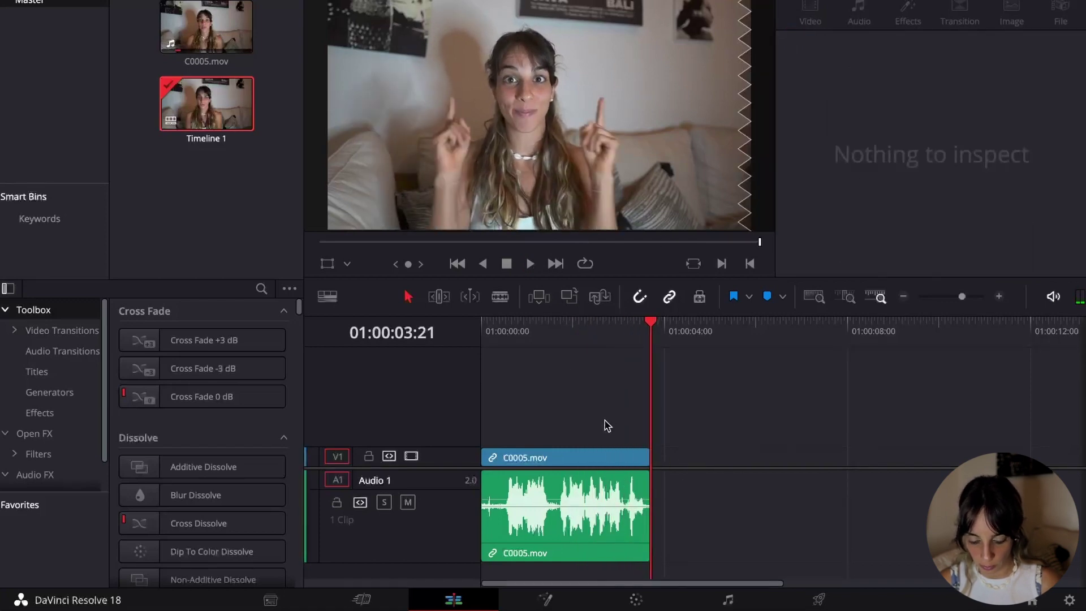
{"action": "left_click", "coordinate": [594, 513]}
{"action": "left_click", "coordinate": [698, 512]}
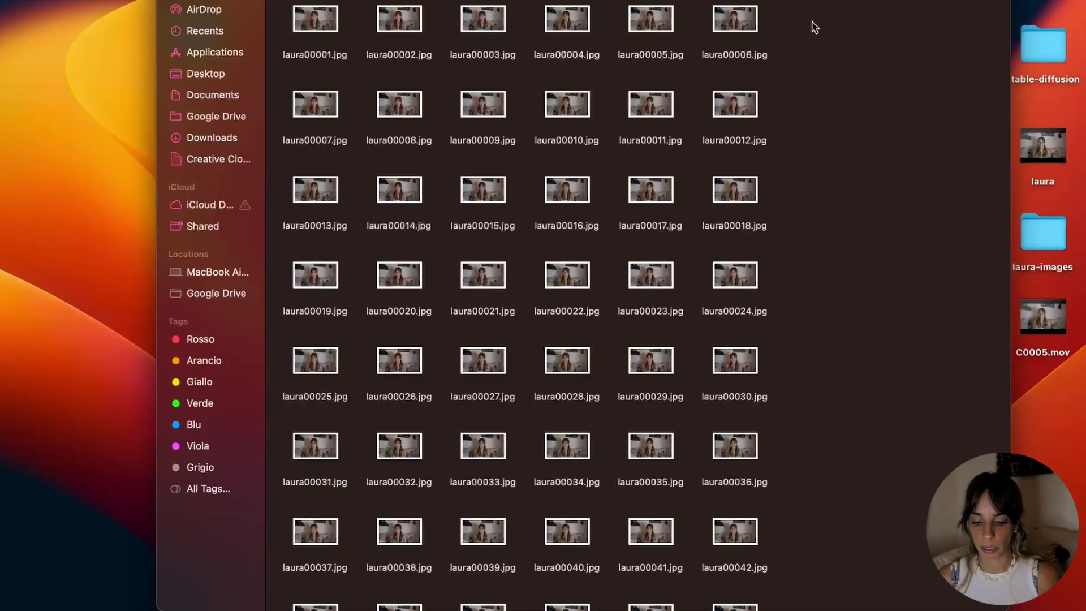
{"action": "left_click_drag", "start_coordinate": [805, 1], "coordinate": [218, 606]}
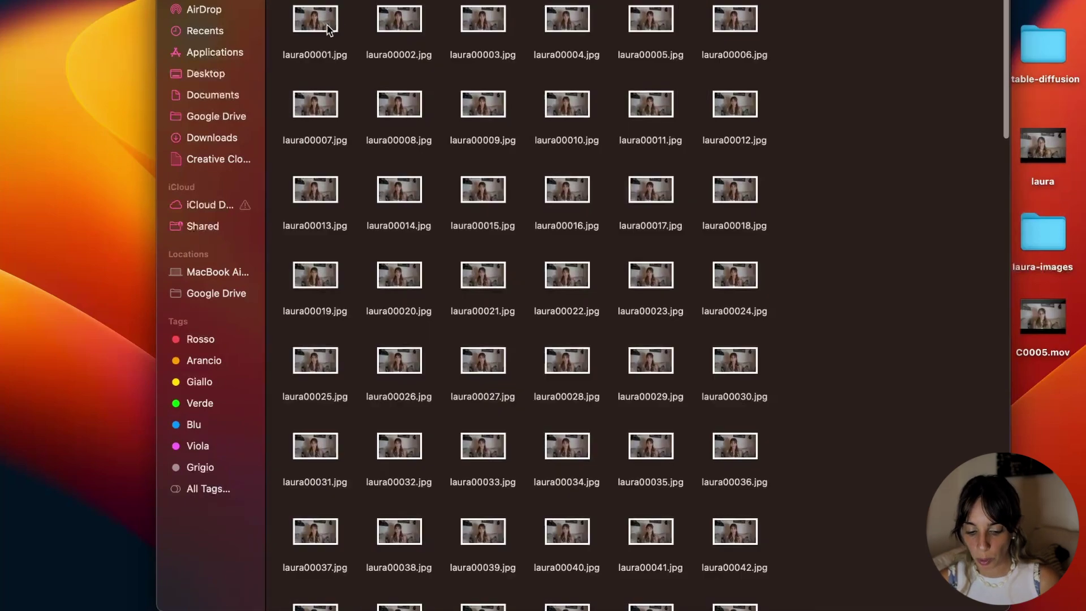
{"action": "left_click", "coordinate": [394, 51]}
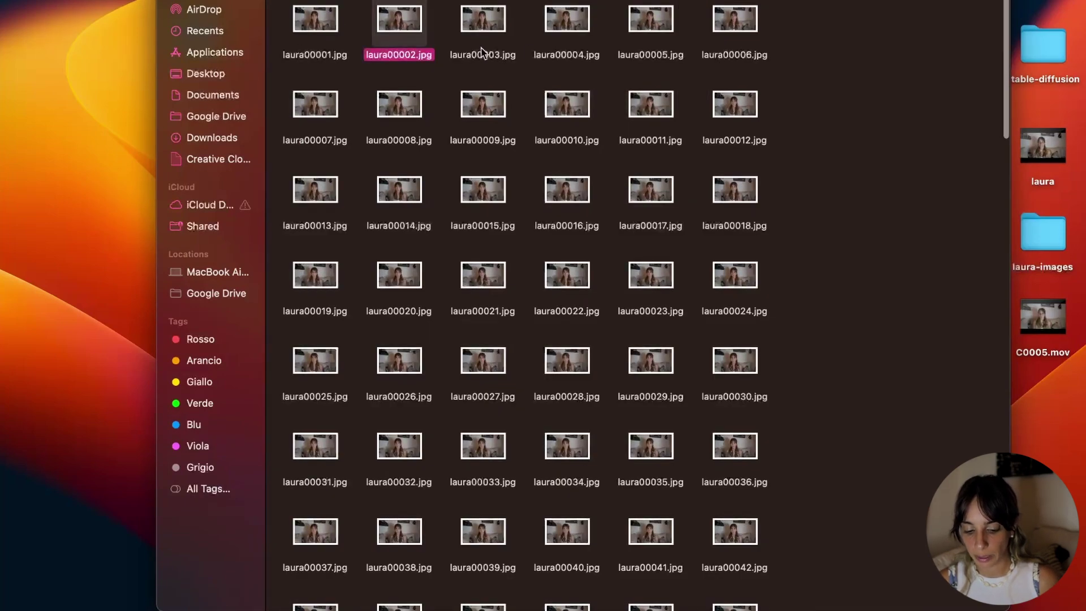
{"action": "left_click", "coordinate": [647, 51]}
{"action": "left_click", "coordinate": [769, 123]}
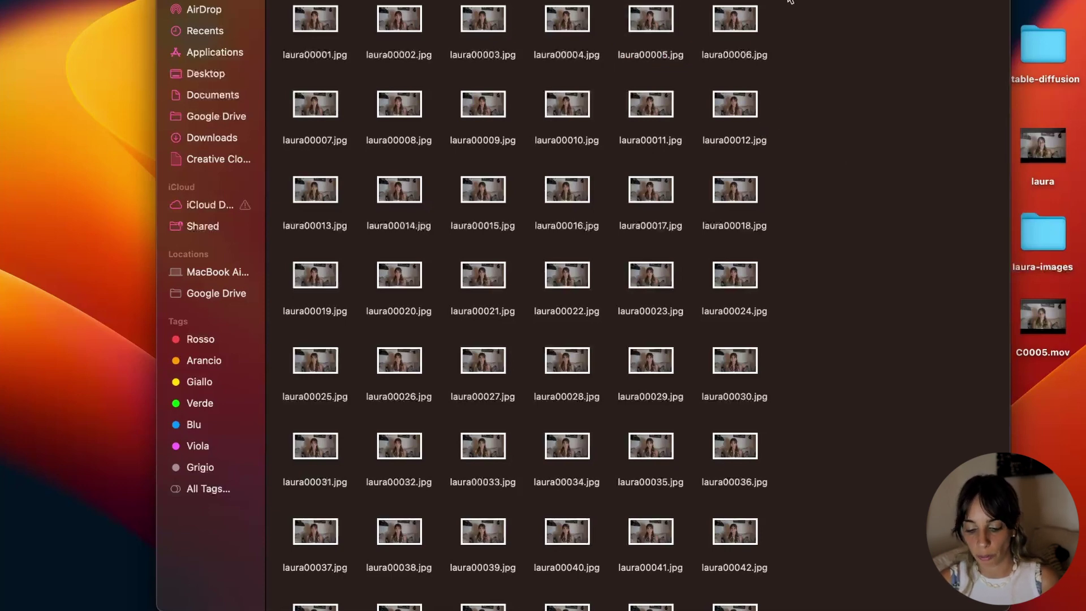
Step: Select all stylized frames laura00001.jpg to laura00183.jpg and add them as an image sequence on track V2 above C0005.mov
{"action": "left_click_drag", "start_coordinate": [786, 5], "coordinate": [277, 609]}
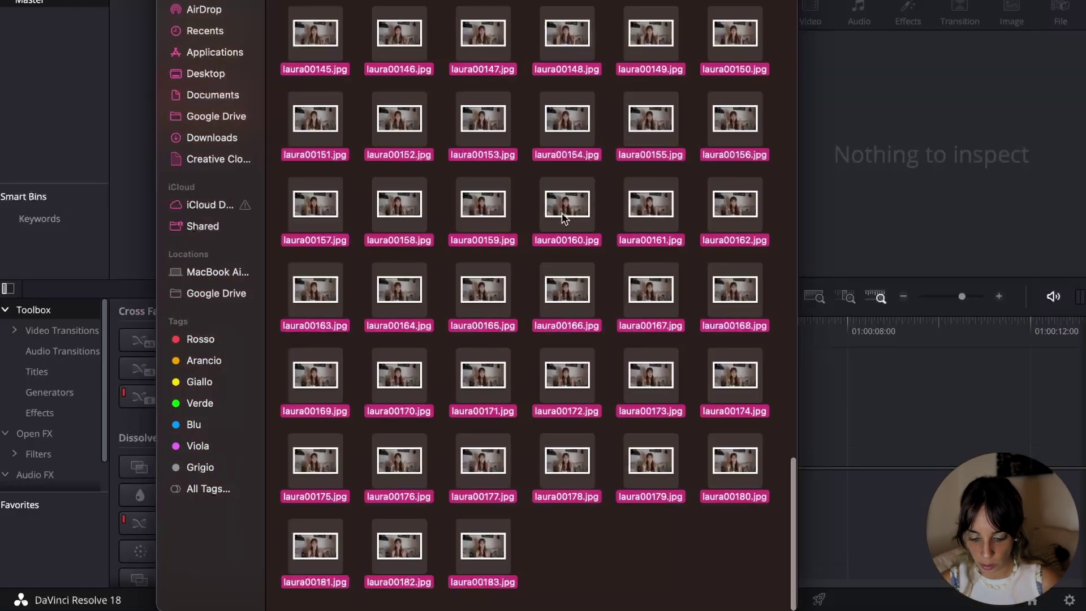
{"action": "left_click_drag", "start_coordinate": [673, 209], "coordinate": [526, 443]}
{"action": "left_click", "coordinate": [935, 437]}
Step: Extend the C0005.mov clip at both ends so it spans the full length of the image sequence
{"action": "left_click_drag", "start_coordinate": [519, 375], "coordinate": [685, 375]}
{"action": "left_click", "coordinate": [591, 488]}
{"action": "left_click_drag", "start_coordinate": [650, 488], "coordinate": [699, 496]}
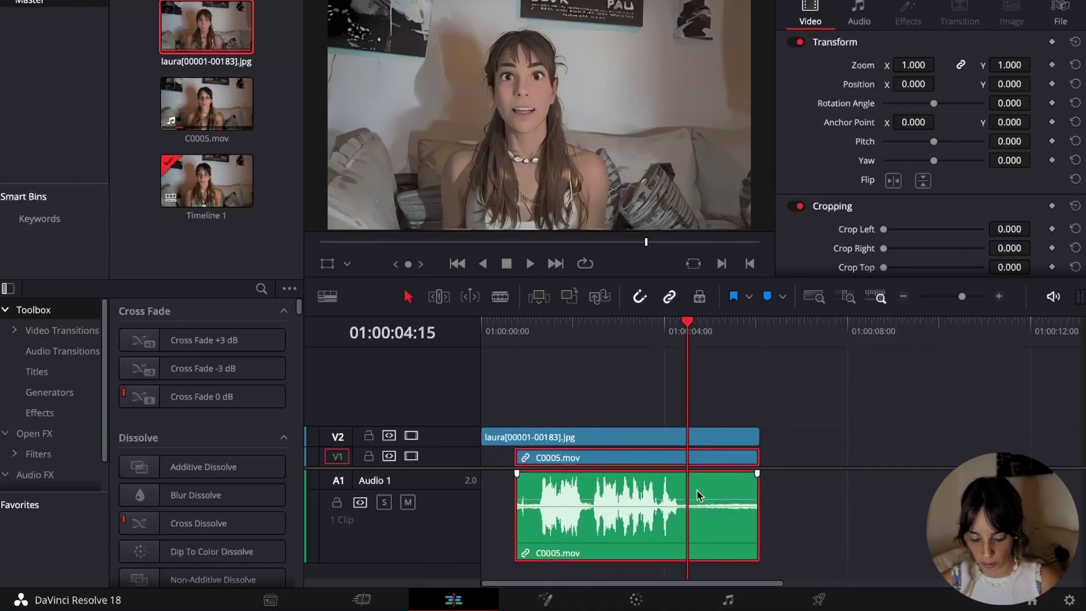
{"action": "left_click_drag", "start_coordinate": [538, 491], "coordinate": [503, 491]}
Step: Set up a side-by-side comparison with horizontal position 788 for the image sequence and -447 for C0005.mov
{"action": "left_click_drag", "start_coordinate": [495, 339], "coordinate": [605, 339]}
{"action": "left_click_drag", "start_coordinate": [907, 83], "coordinate": [415, 275]}
{"action": "left_click", "coordinate": [687, 457]}
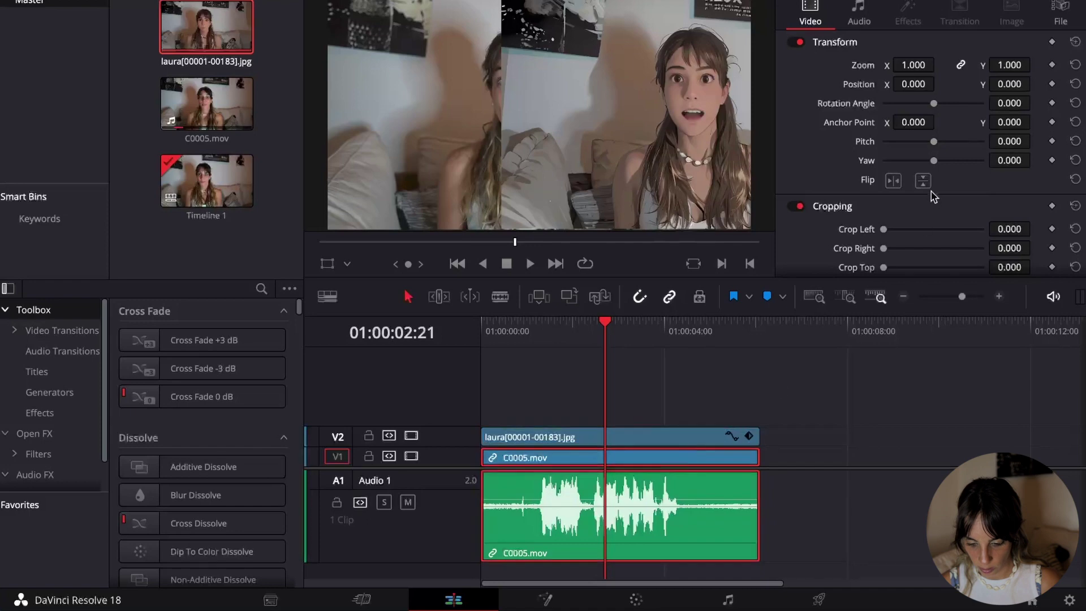
{"action": "left_click_drag", "start_coordinate": [913, 83], "coordinate": [882, 84]}
Step: Shift C0005.mov slightly later to sync it with the image sequence, and play both clips to check the timing
{"action": "left_click_drag", "start_coordinate": [532, 457], "coordinate": [547, 457]}
{"action": "left_click_drag", "start_coordinate": [551, 328], "coordinate": [552, 328]}
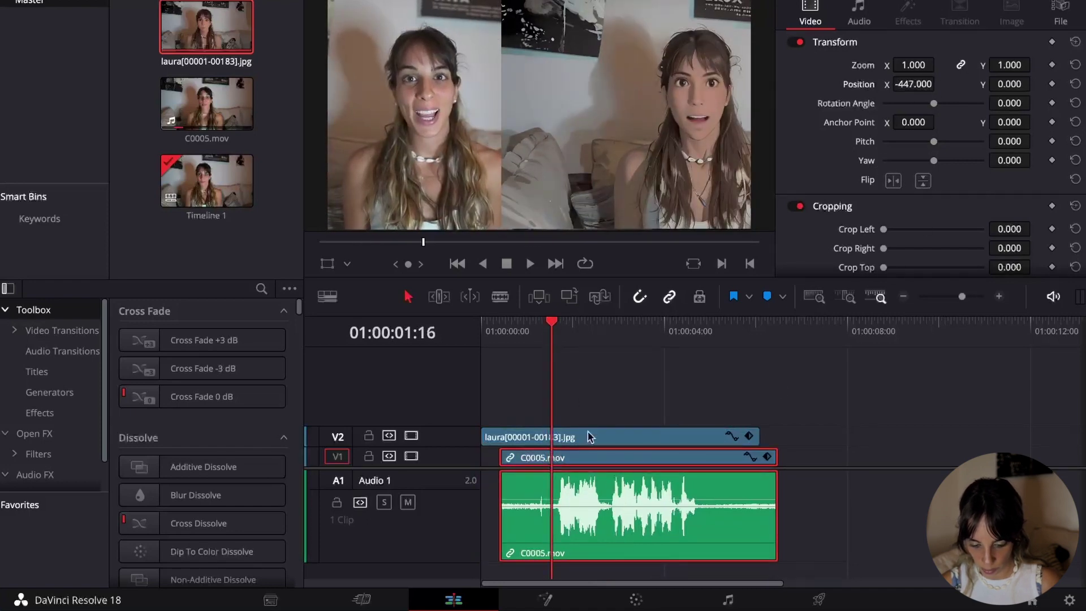
{"action": "left_click_drag", "start_coordinate": [600, 488], "coordinate": [610, 490]}
{"action": "key", "text": "space"}
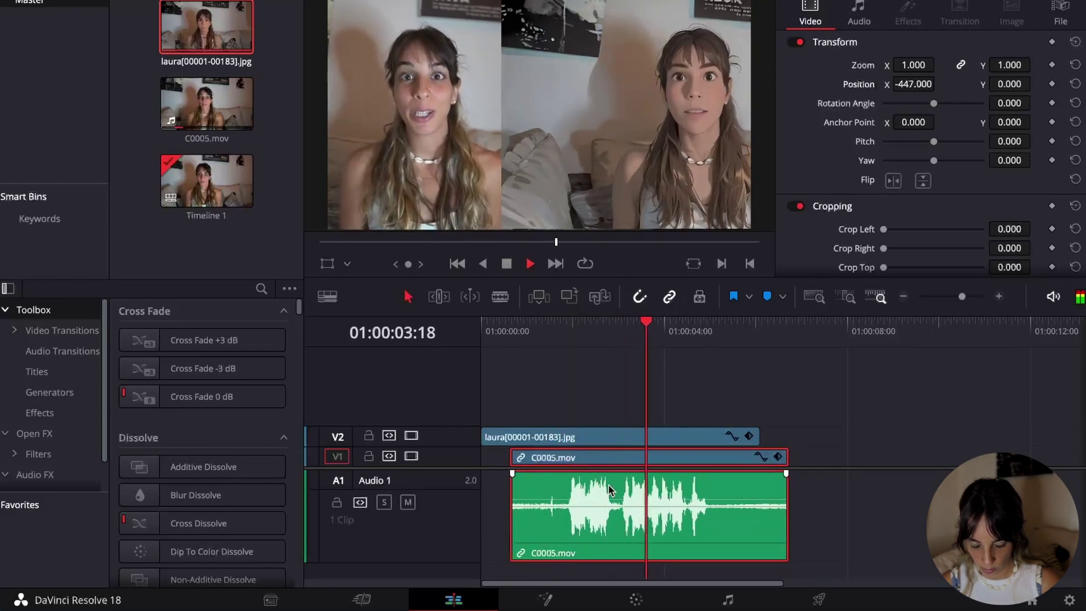
{"action": "key", "text": "space"}
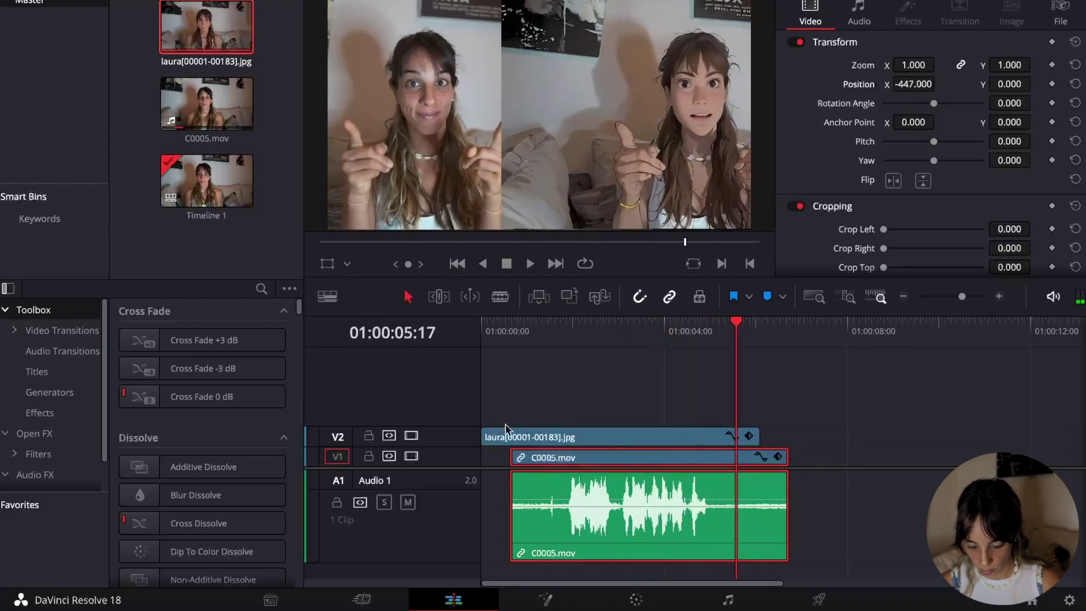
Step: Extend C0005.mov back to the timeline start, then split it at 01:00:06:03 and delete the excess past the sequence
{"action": "left_click_drag", "start_coordinate": [505, 481], "coordinate": [468, 482]}
{"action": "left_click", "coordinate": [758, 333]}
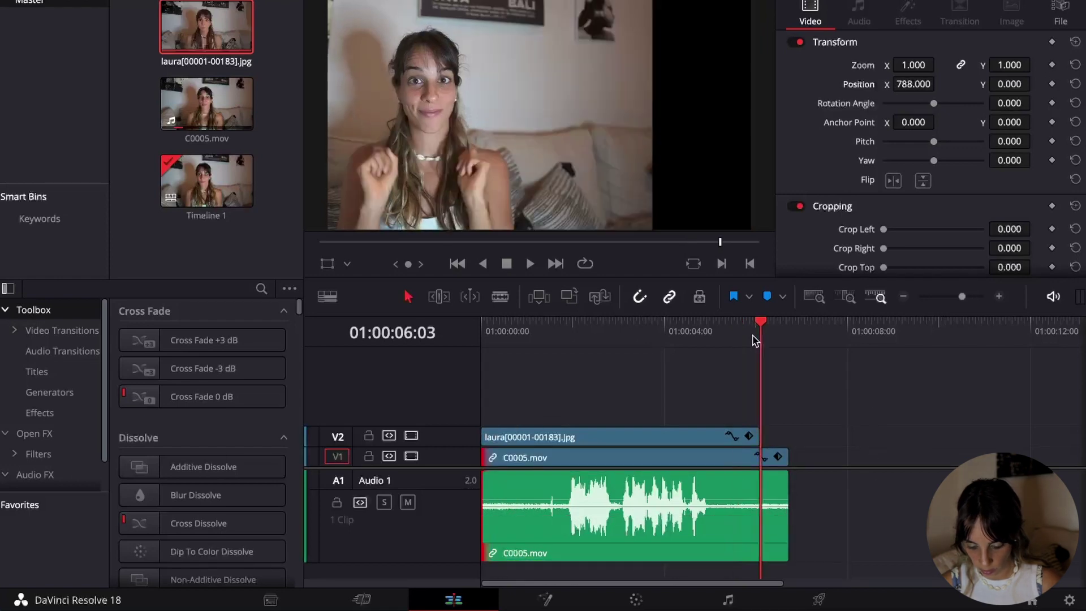
{"action": "key", "text": "ctrl+b"}
{"action": "left_click", "coordinate": [778, 507]}
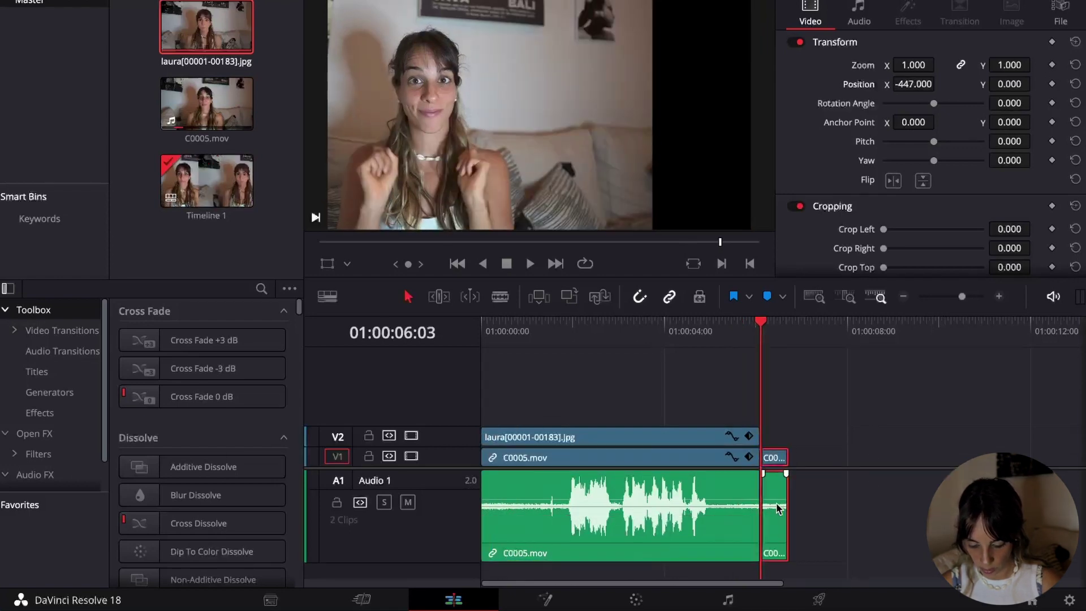
{"action": "key", "text": "Delete"}
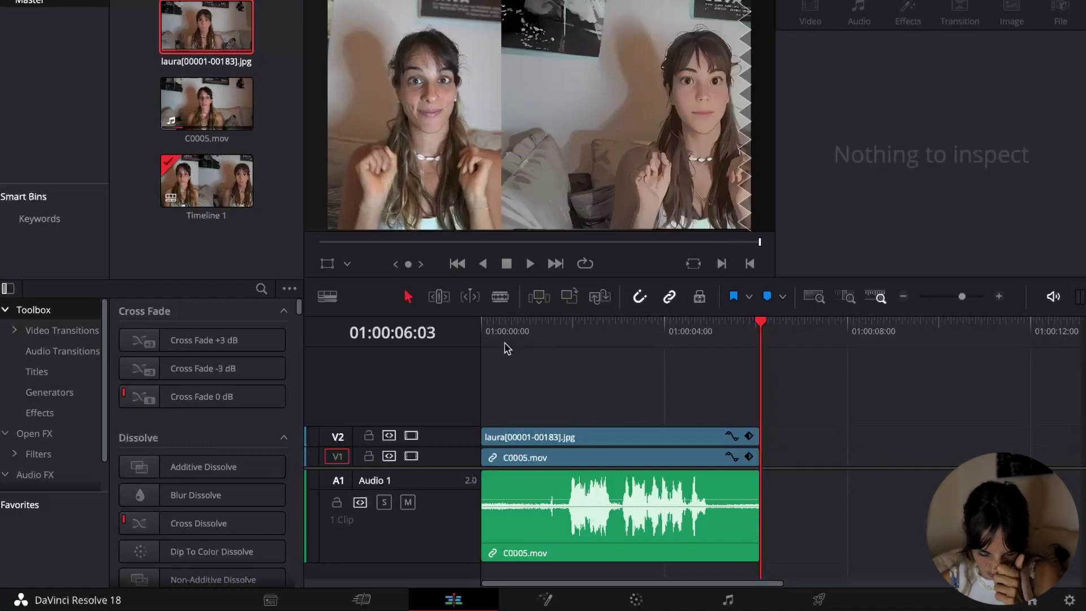
Step: Play the side-by-side comparison from the start to check its sync, and park the playhead at 01:00:03:13
{"action": "left_click", "coordinate": [482, 321]}
{"action": "key", "text": "space"}
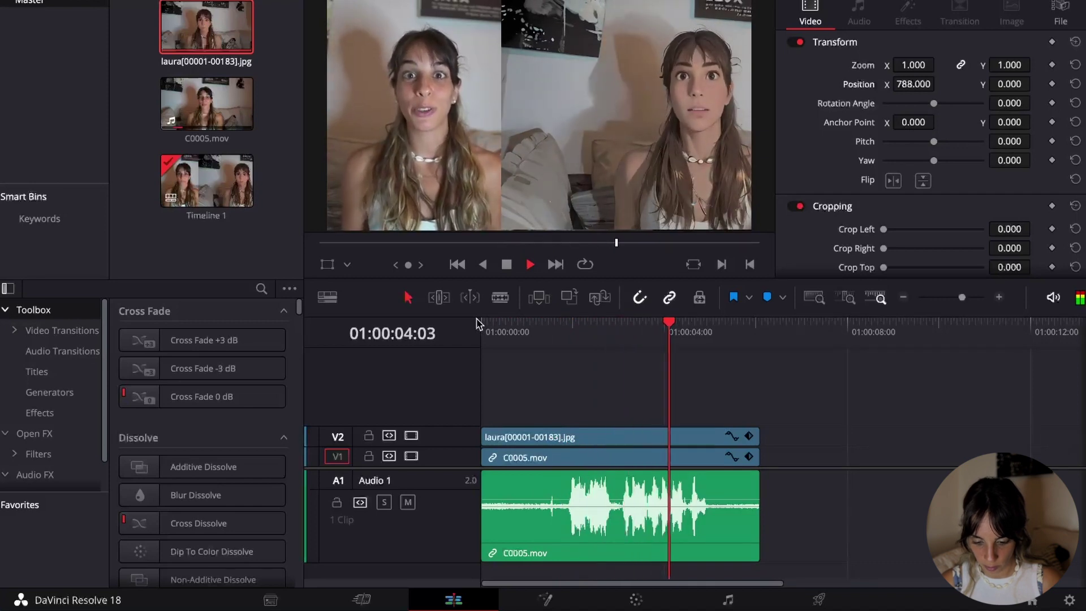
{"action": "key", "text": "space"}
{"action": "left_click_drag", "start_coordinate": [586, 334], "coordinate": [639, 460]}
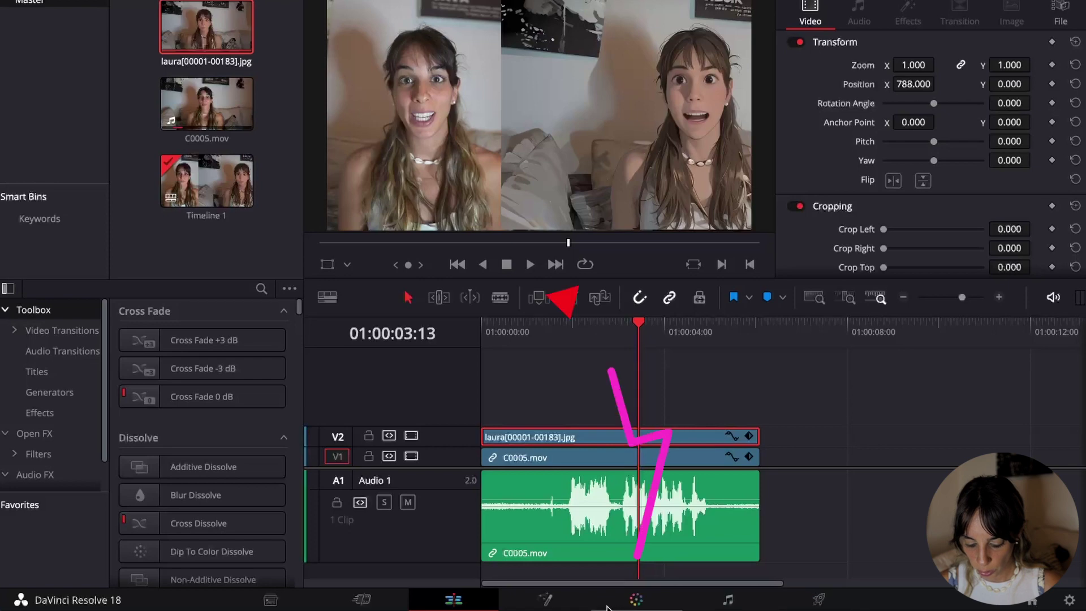
Step: Try to apply the Deflicker effect to the image sequence's color node, and decline the Studio upgrade
{"action": "key", "text": "shift+6"}
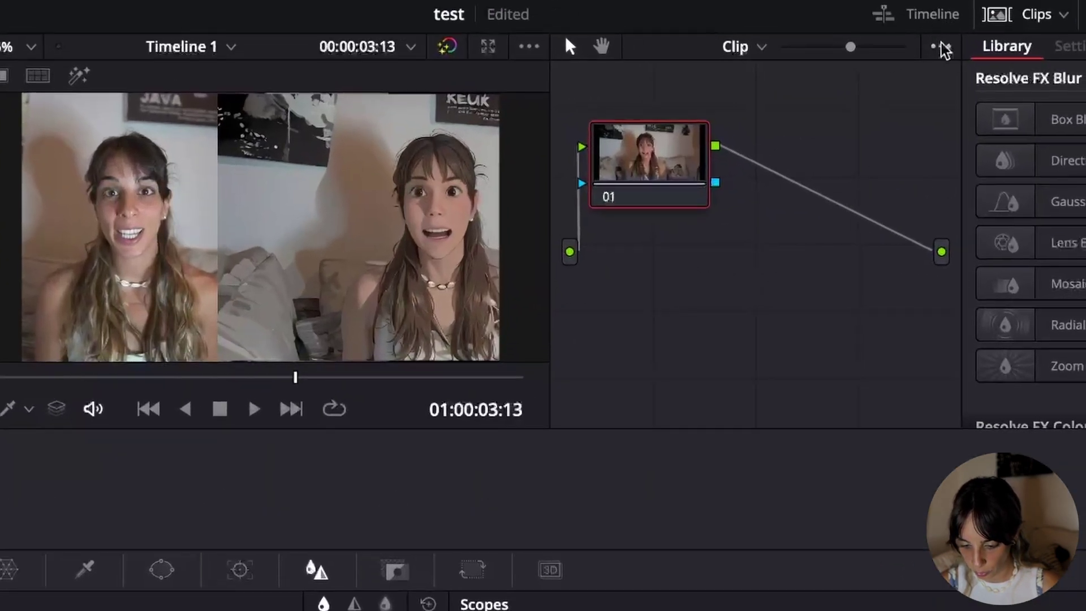
{"action": "left_click", "coordinate": [940, 47]}
{"action": "left_click", "coordinate": [941, 47]}
{"action": "left_click", "coordinate": [1035, 15]}
{"action": "left_click", "coordinate": [936, 25]}
{"action": "left_click", "coordinate": [939, 31]}
{"action": "left_click", "coordinate": [1030, 52]}
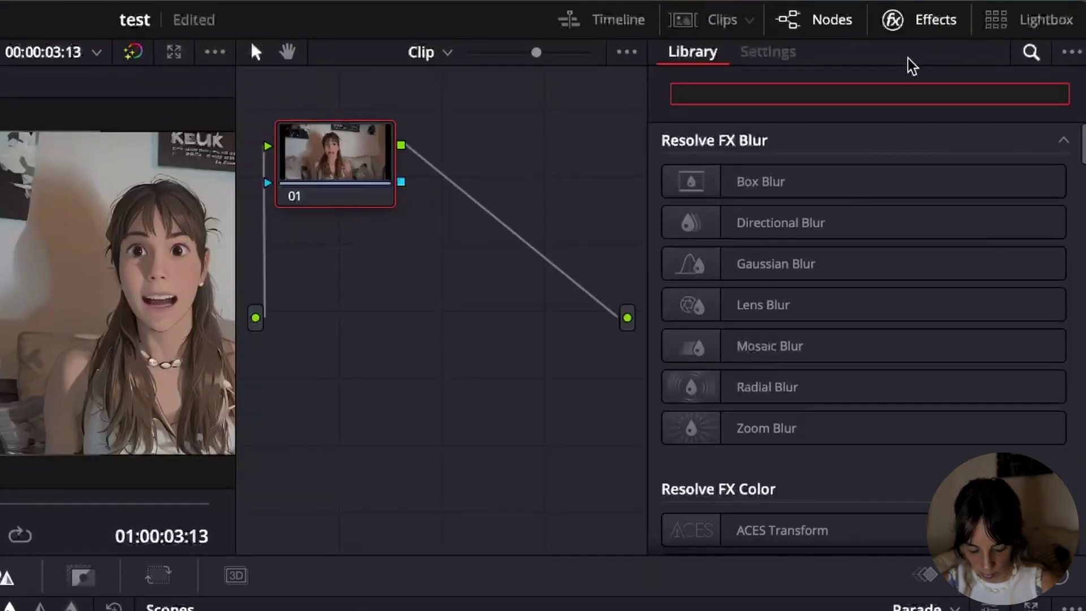
{"action": "type", "text": "def"}
{"action": "left_click_drag", "start_coordinate": [789, 181], "coordinate": [364, 146]}
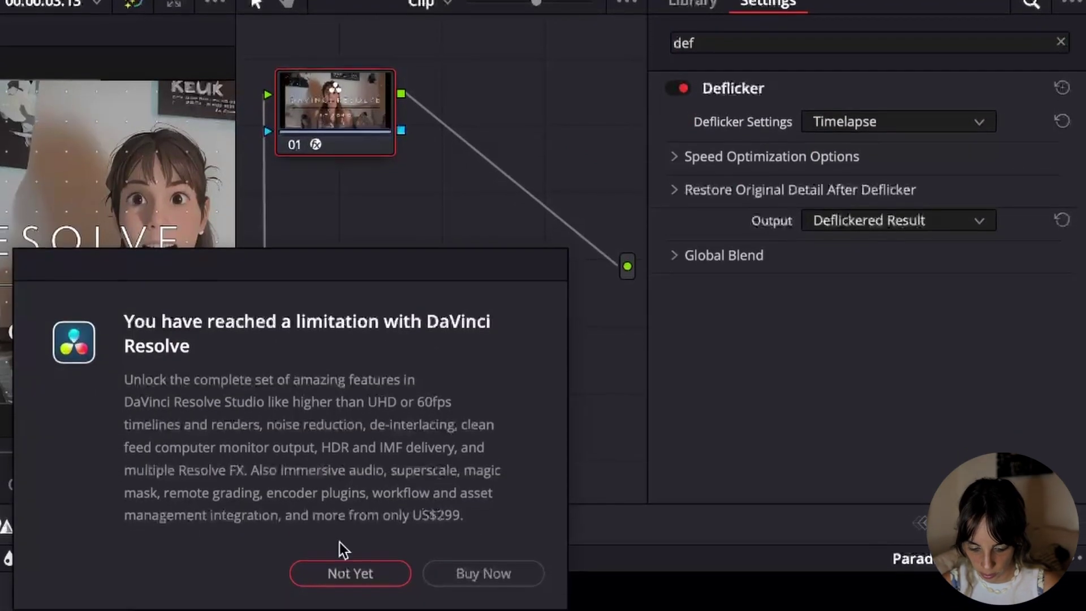
{"action": "left_click", "coordinate": [388, 578]}
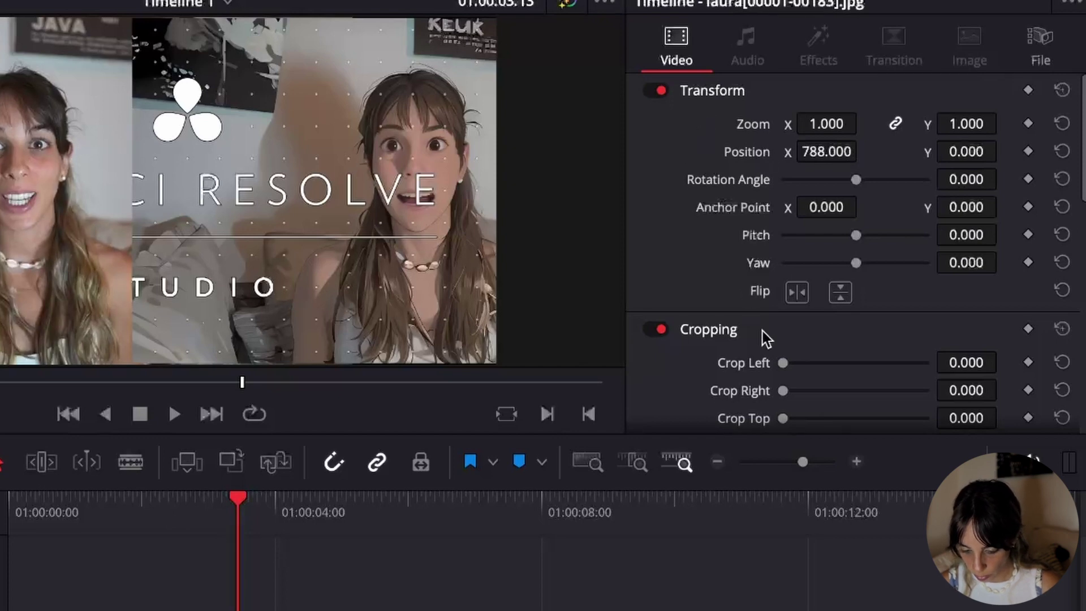
Step: Set the image sequence's left crop to 263.8 and its horizontal position to 643, and play the comparison back and forth
{"action": "mouse_move", "coordinate": [783, 362]}
{"action": "left_mouse_down"}
{"action": "mouse_move", "coordinate": [856, 365]}
{"action": "mouse_move", "coordinate": [802, 368]}
{"action": "left_mouse_up"}
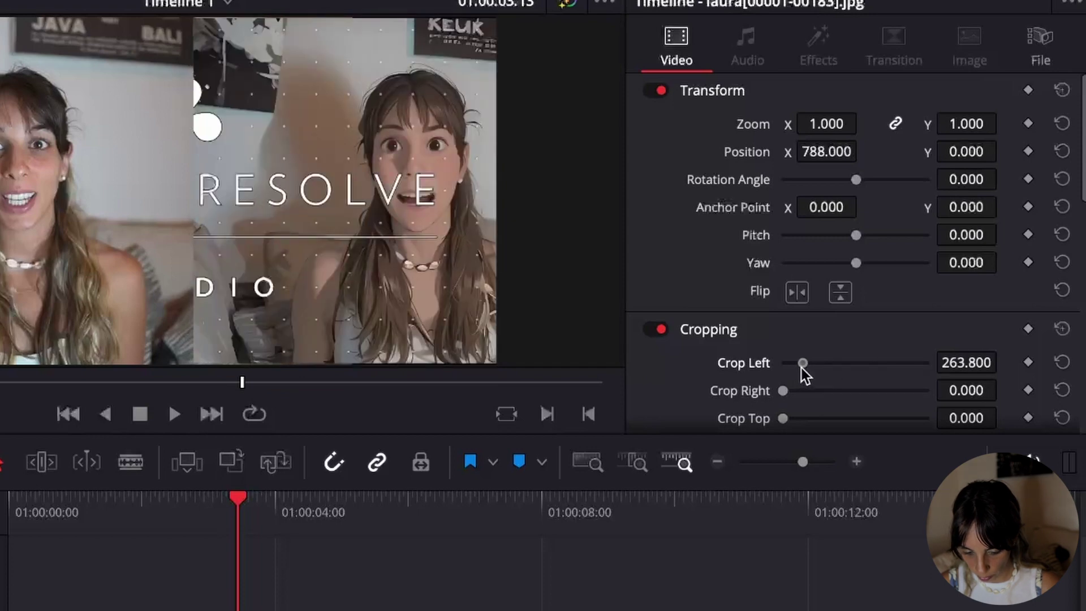
{"action": "left_click_drag", "start_coordinate": [835, 154], "coordinate": [675, 179]}
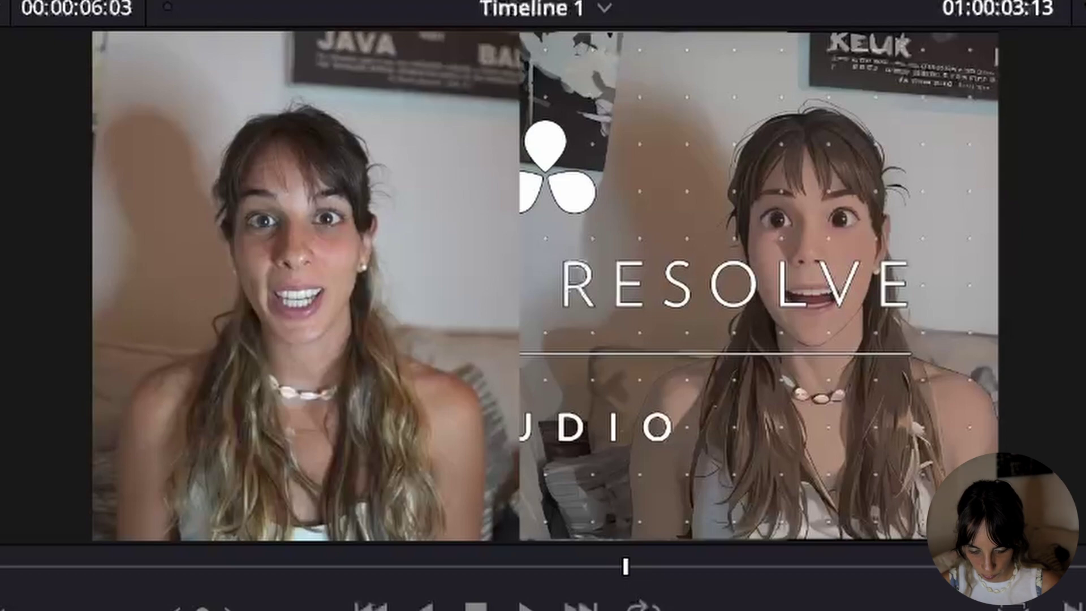
{"action": "key", "text": "j"}
{"action": "key", "text": "l"}
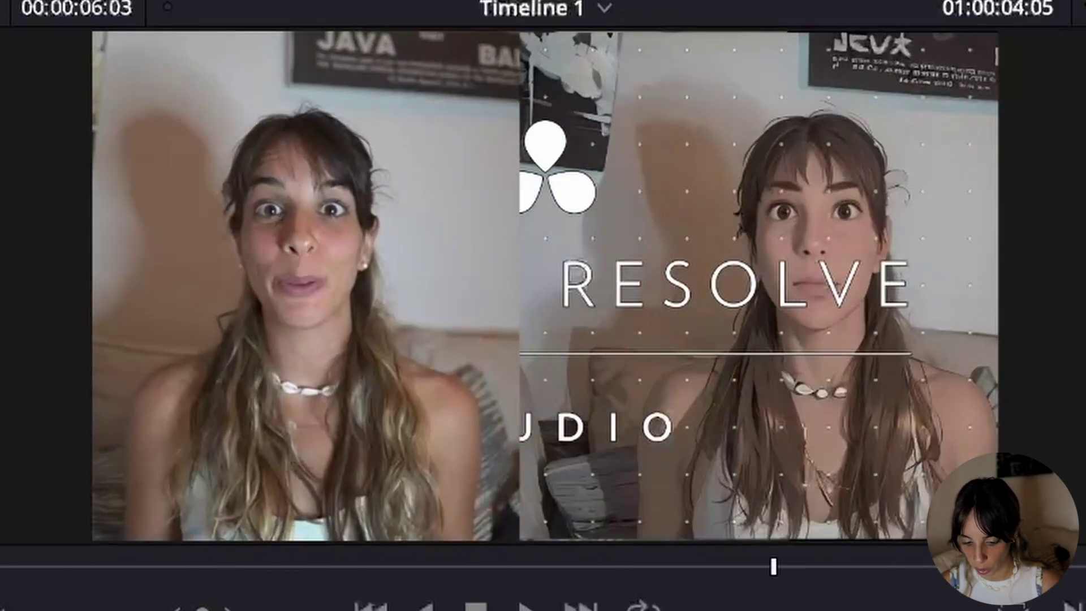
{"action": "key", "text": "j"}
{"action": "key", "text": "l"}
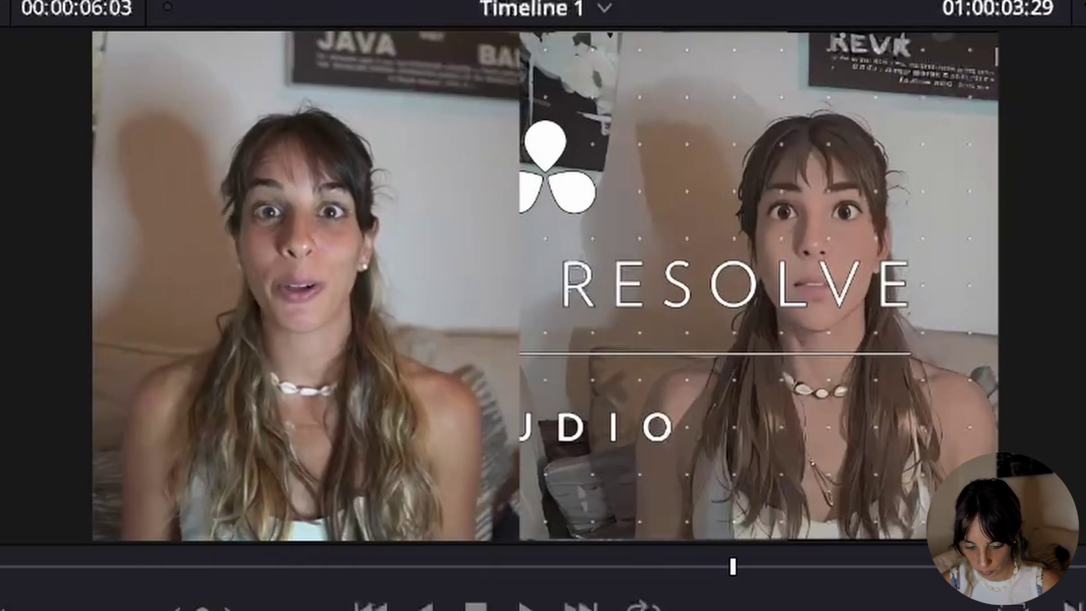
{"action": "key", "text": "j"}
{"action": "key", "text": "l"}
{"action": "key", "text": "j"}
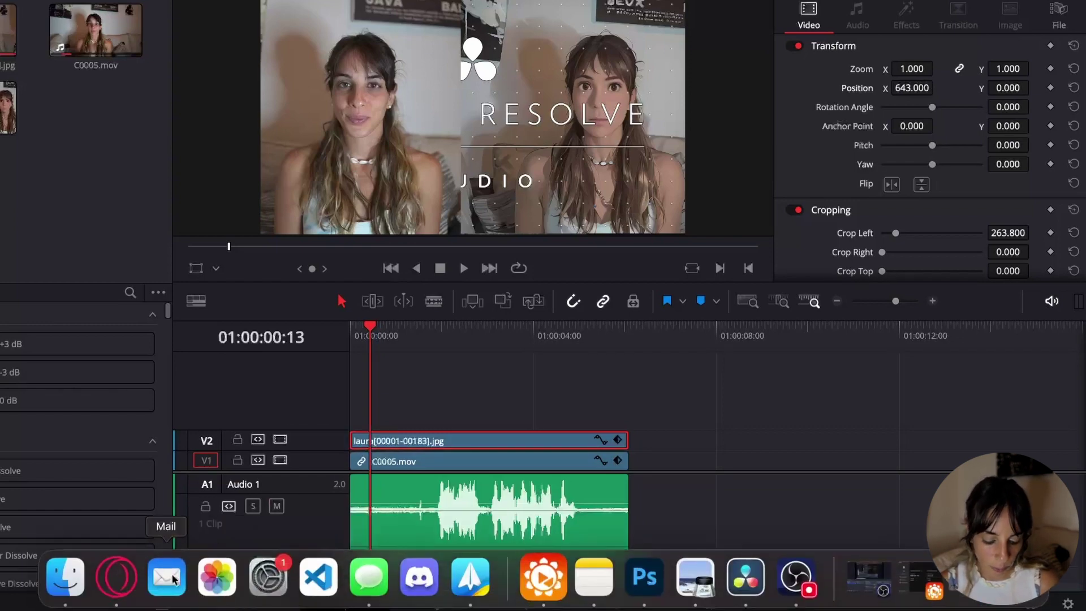
Step: Remove the Deflicker plugin from the image sequence's color node
{"action": "left_click", "coordinate": [436, 603]}
{"action": "left_click", "coordinate": [528, 603]}
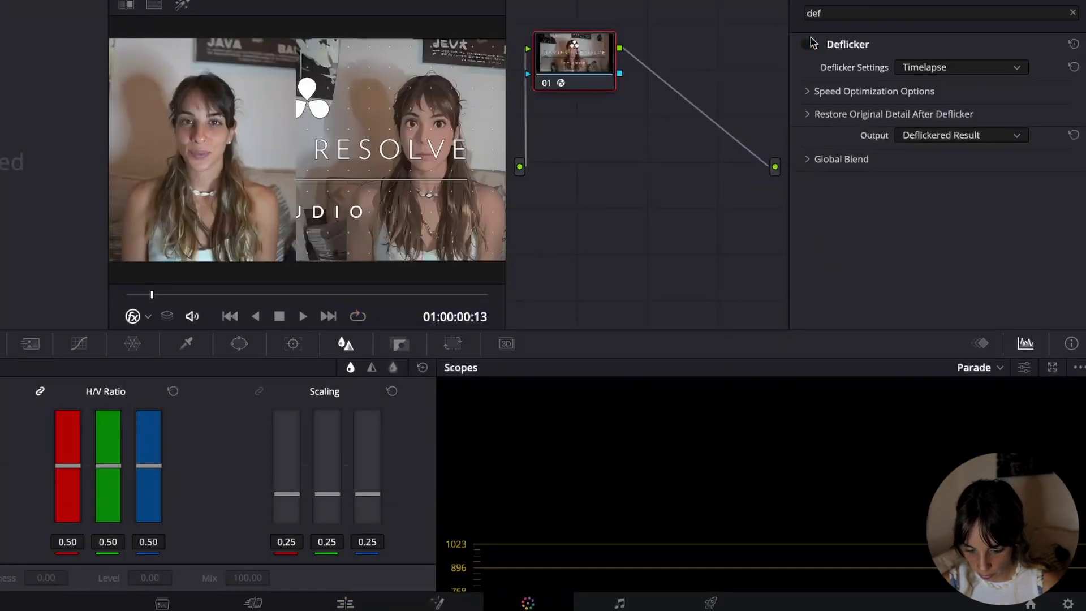
{"action": "left_click_drag", "start_coordinate": [576, 56], "coordinate": [615, 64]}
{"action": "right_click", "coordinate": [625, 71]}
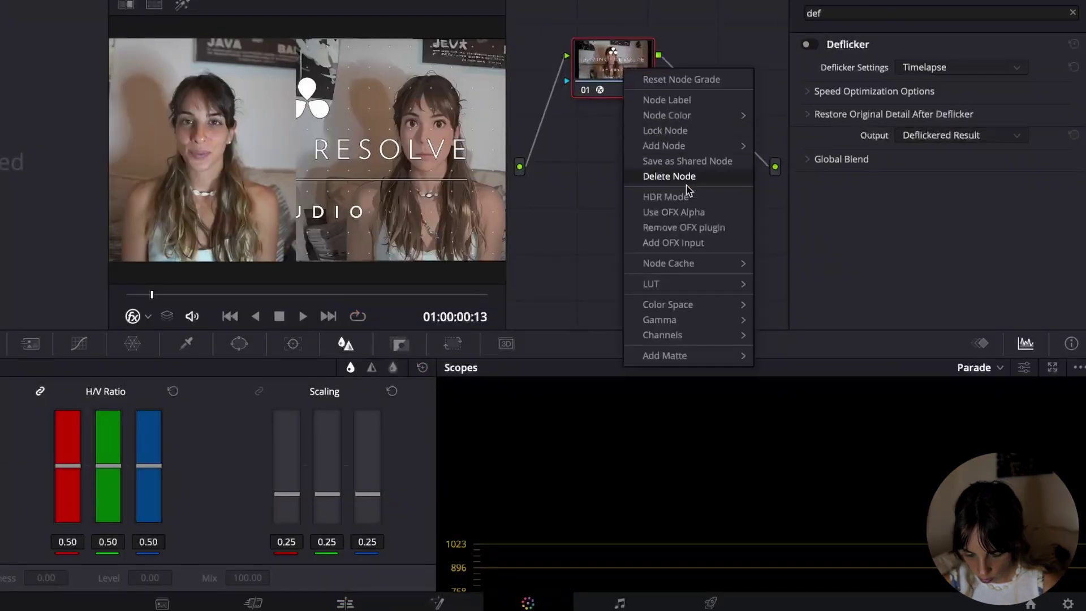
{"action": "left_click", "coordinate": [682, 229]}
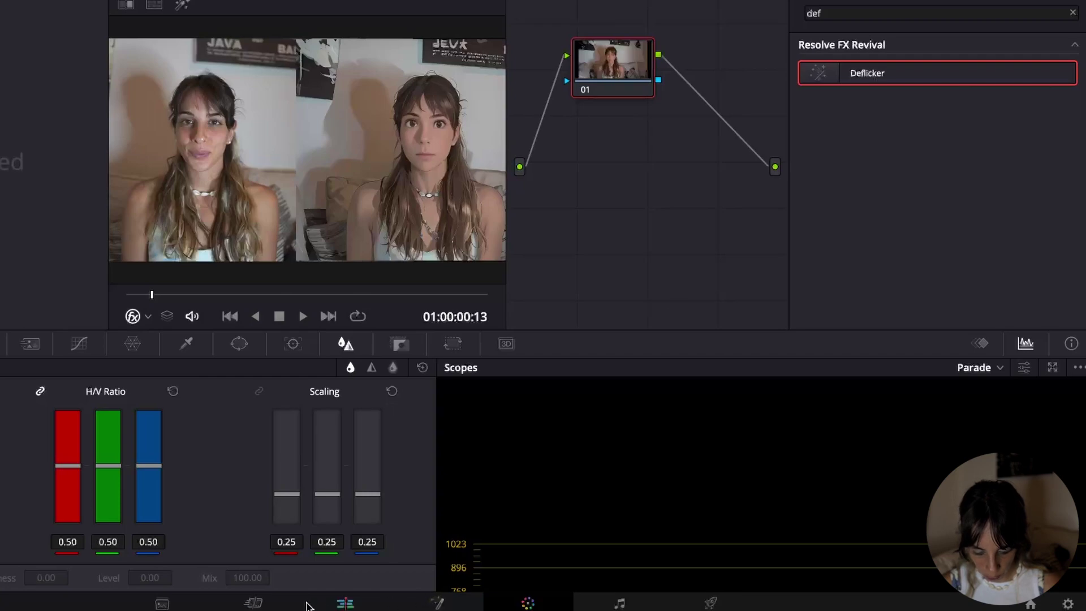
Step: Duplicate the laura image sequence on the edit timeline and stack the copy on V3, aligned with the original on V2
{"action": "left_click", "coordinate": [345, 603]}
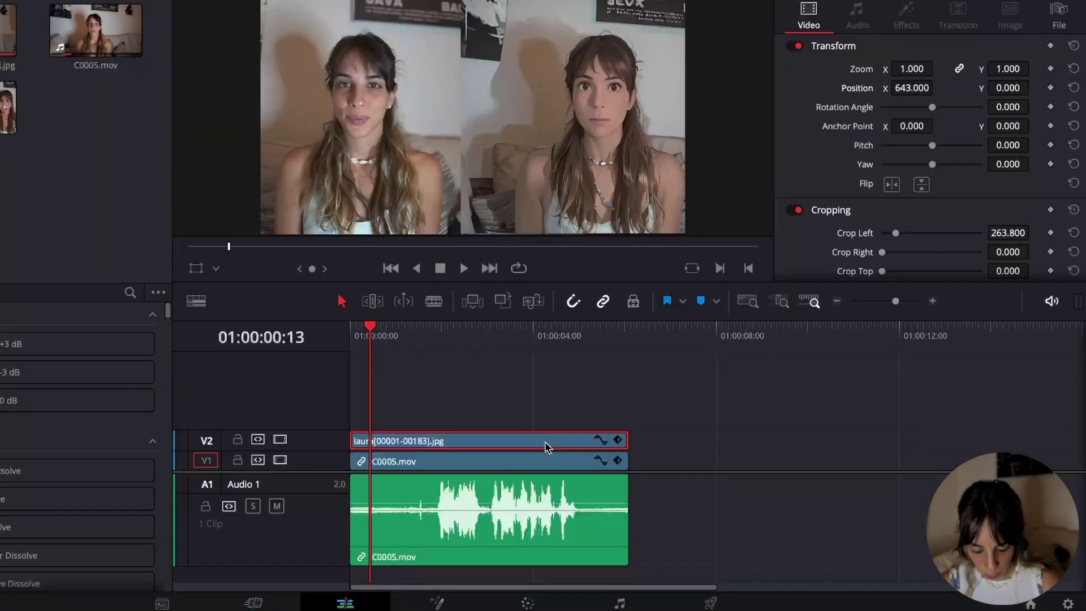
{"action": "key", "text": "super+c"}
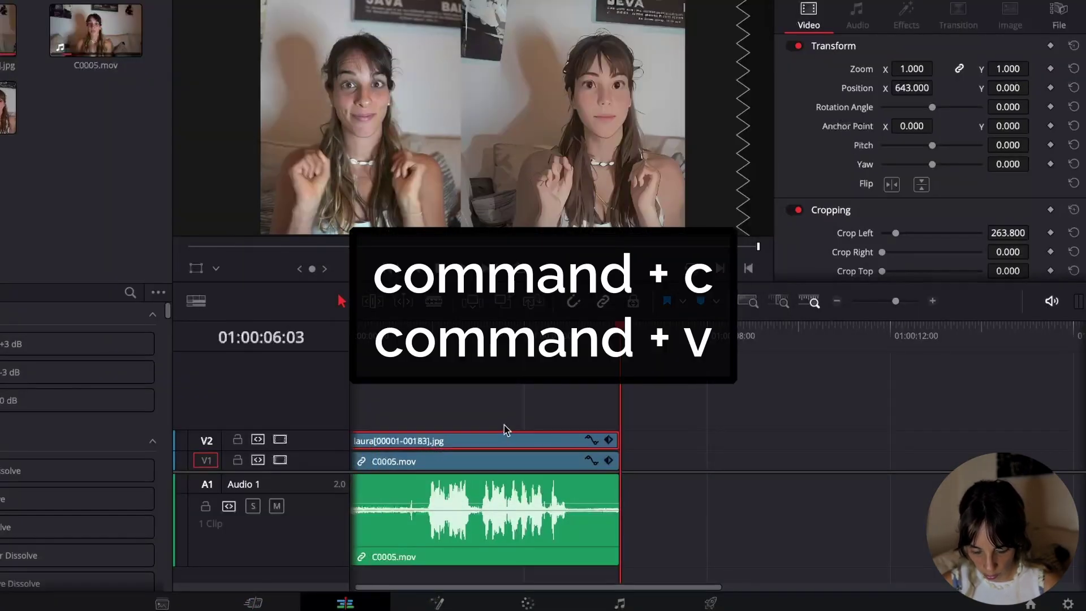
{"action": "key", "text": "super+v"}
{"action": "left_click_drag", "start_coordinate": [649, 447], "coordinate": [398, 418]}
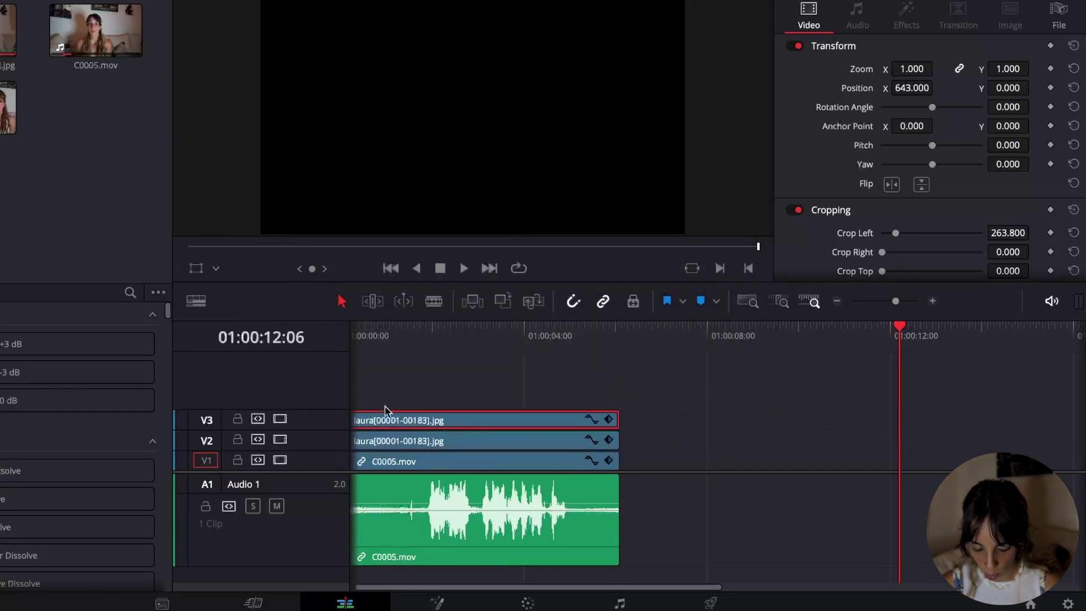
Step: Set the V3 image sequence copy to 50 opacity with the Darker Color composite mode
{"action": "left_click", "coordinate": [413, 334]}
{"action": "left_click", "coordinate": [456, 444]}
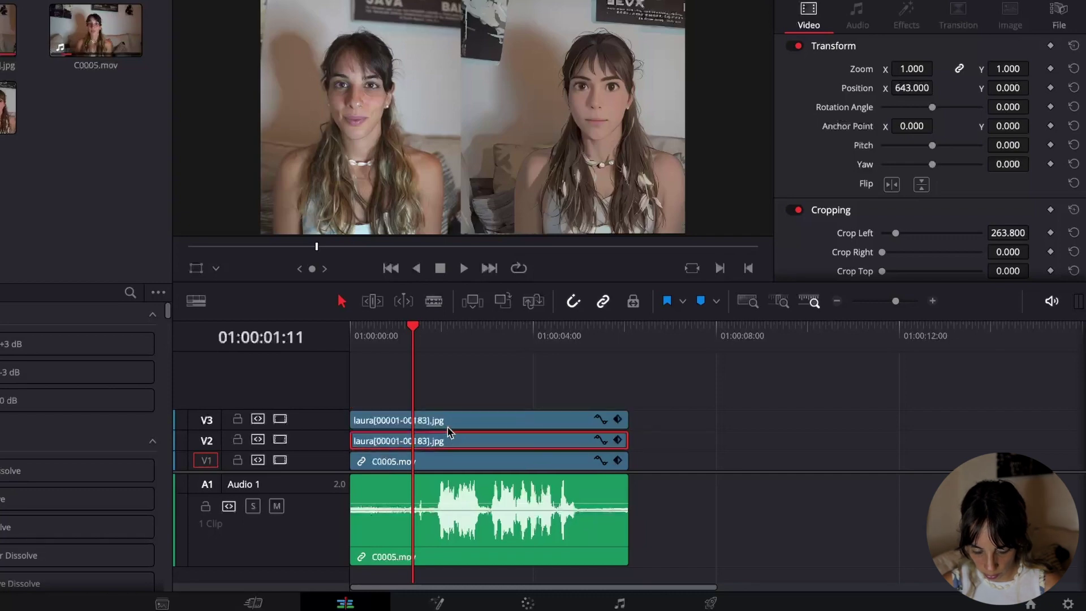
{"action": "left_click", "coordinate": [449, 423]}
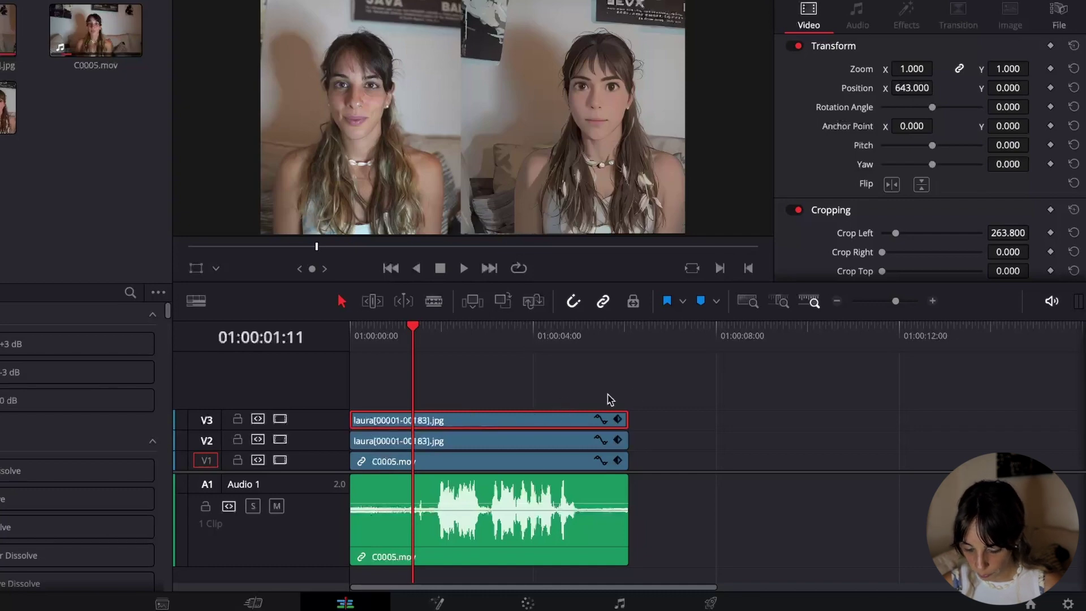
{"action": "scroll", "coordinate": [969, 242], "scroll_direction": "down", "scroll_amount": 6}
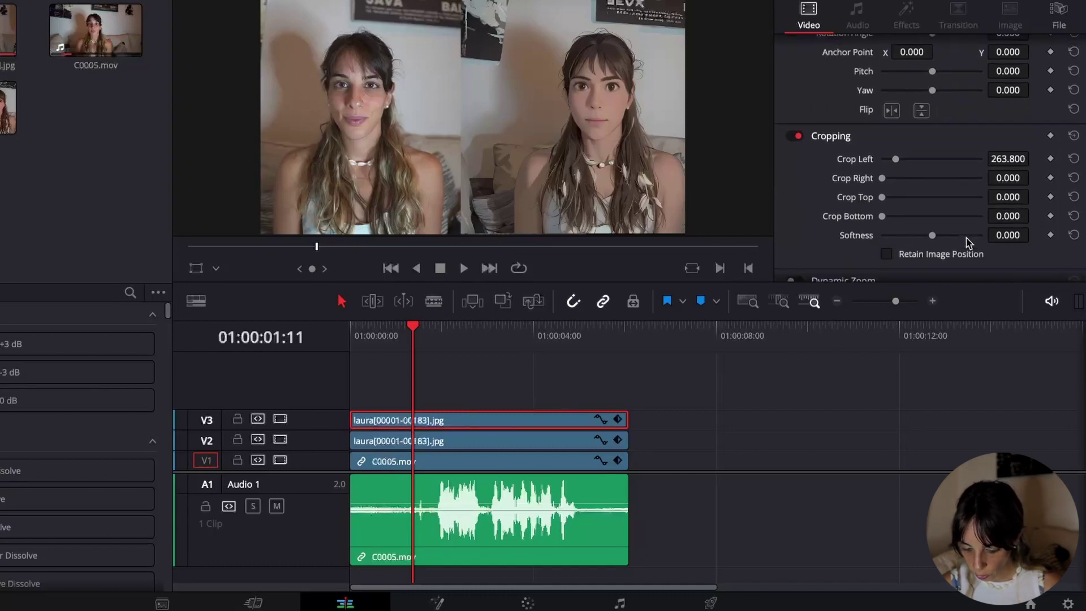
{"action": "scroll", "coordinate": [969, 242], "scroll_direction": "down", "scroll_amount": 2}
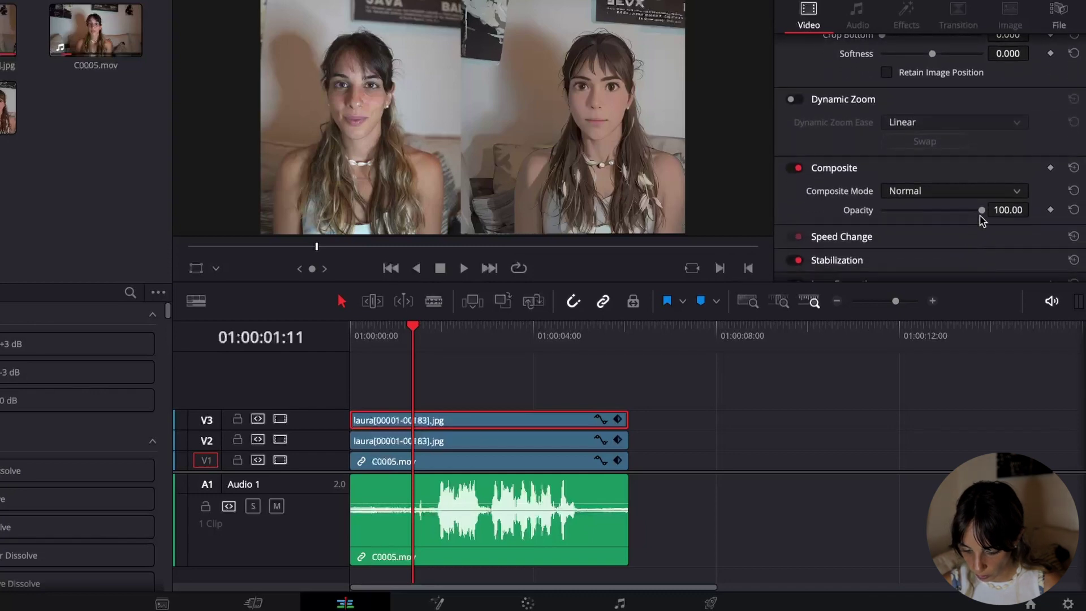
{"action": "left_click", "coordinate": [1008, 213]}
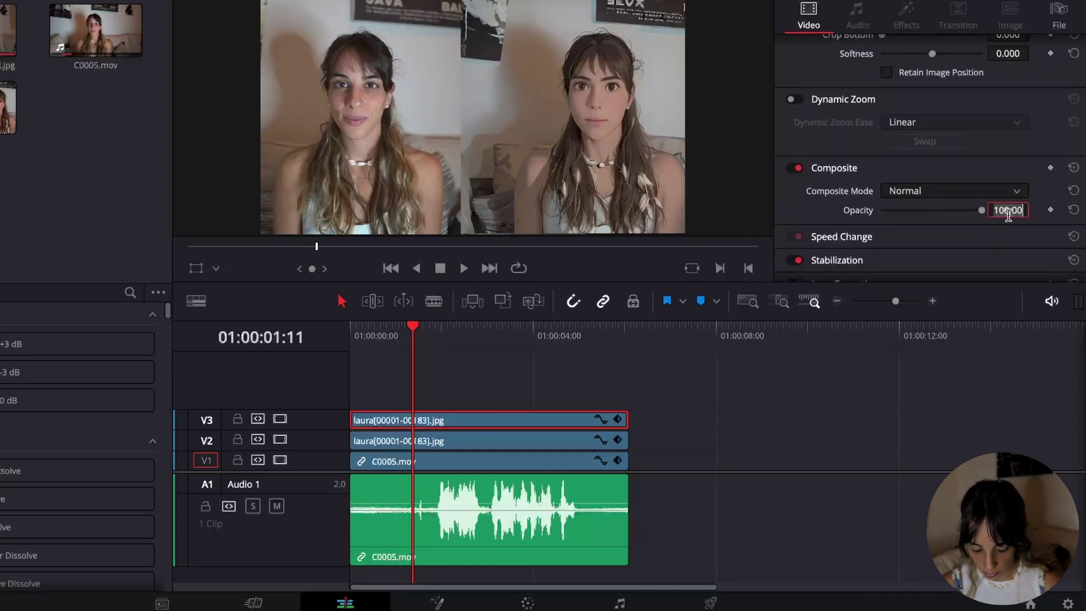
{"action": "type", "text": "50"}
{"action": "key", "text": "Return"}
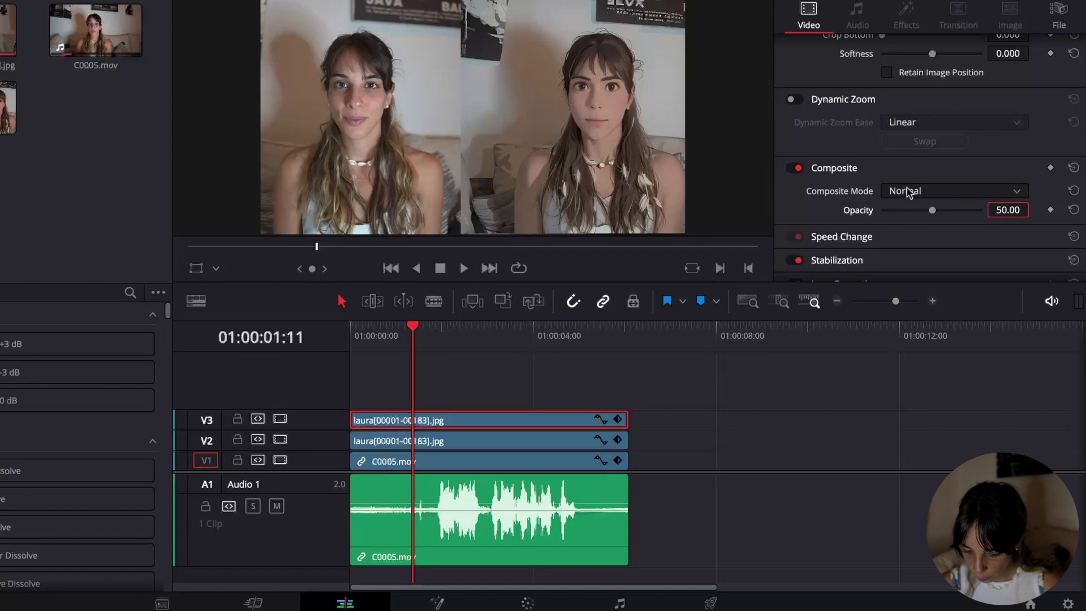
{"action": "left_click", "coordinate": [912, 193]}
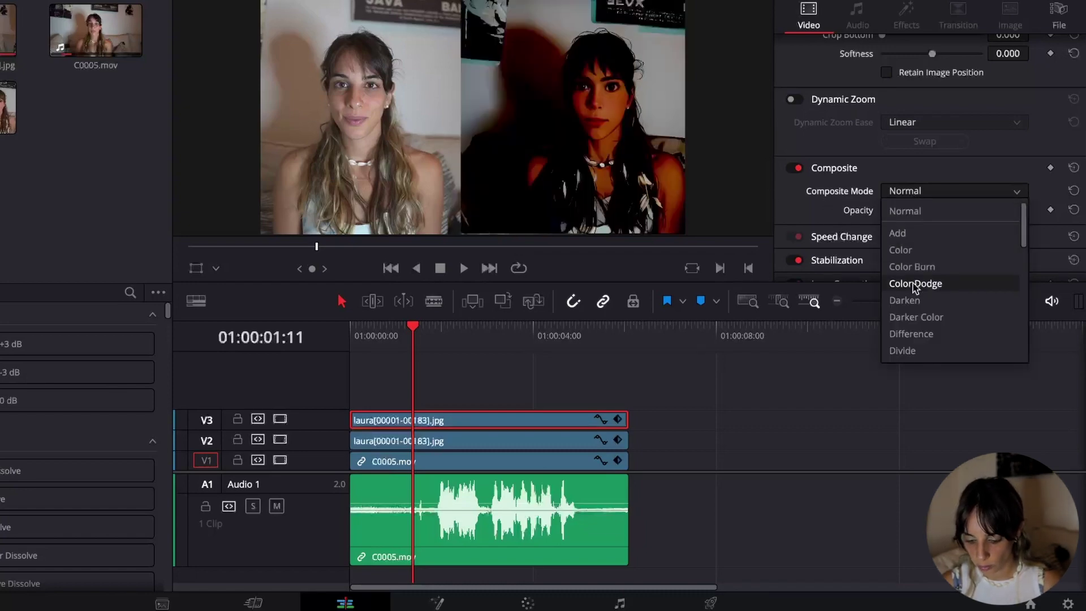
{"action": "left_click", "coordinate": [914, 318]}
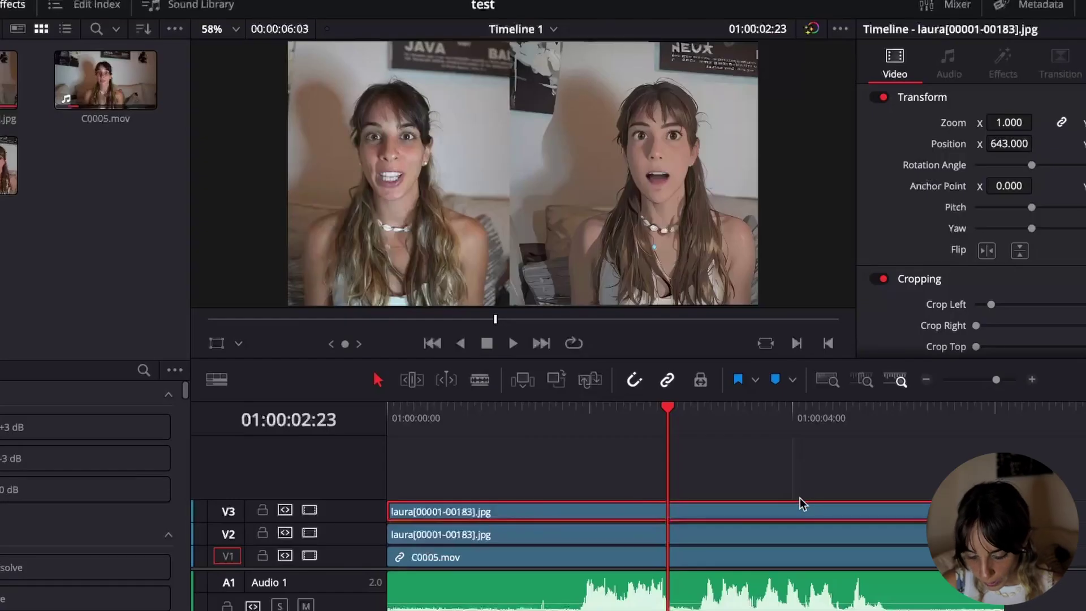
Step: Switch the viewer's timecode display to Source Frame and return the playhead to the timeline start
{"action": "right_click", "coordinate": [761, 33]}
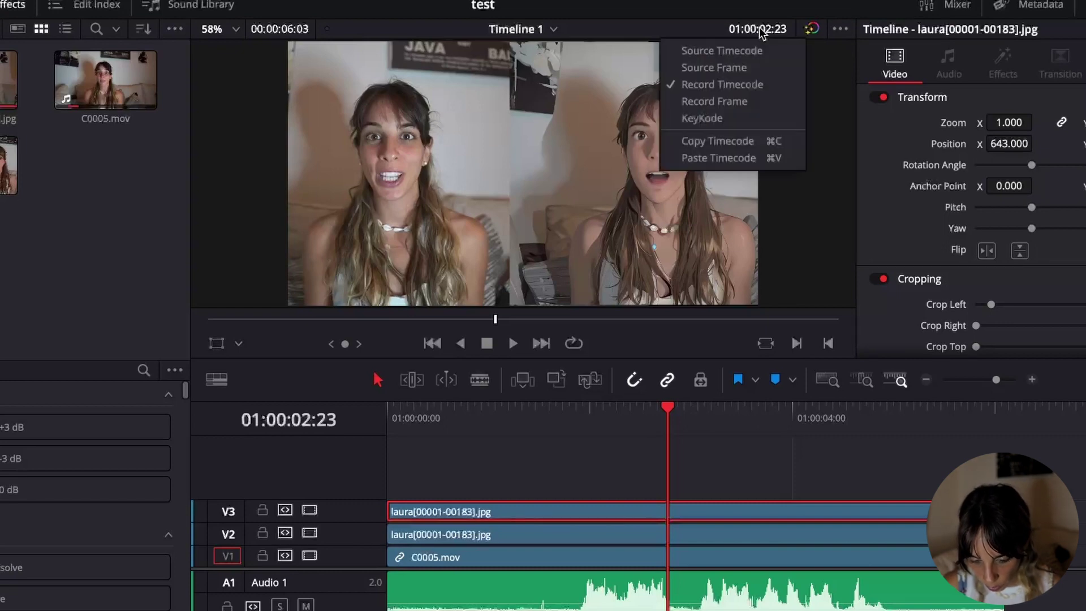
{"action": "left_click", "coordinate": [735, 68]}
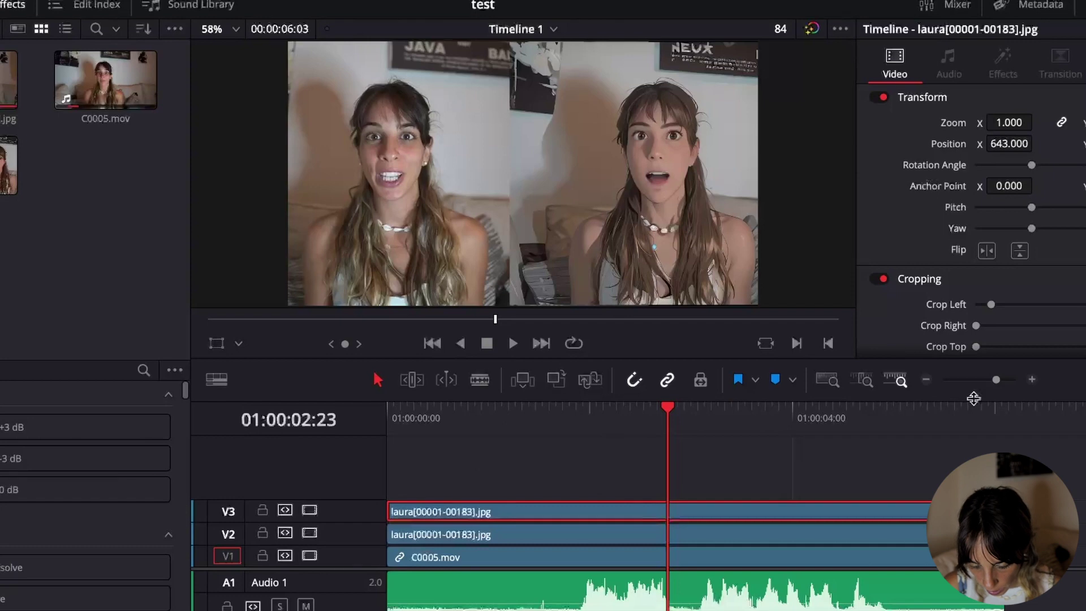
{"action": "left_click_drag", "start_coordinate": [484, 427], "coordinate": [341, 419]}
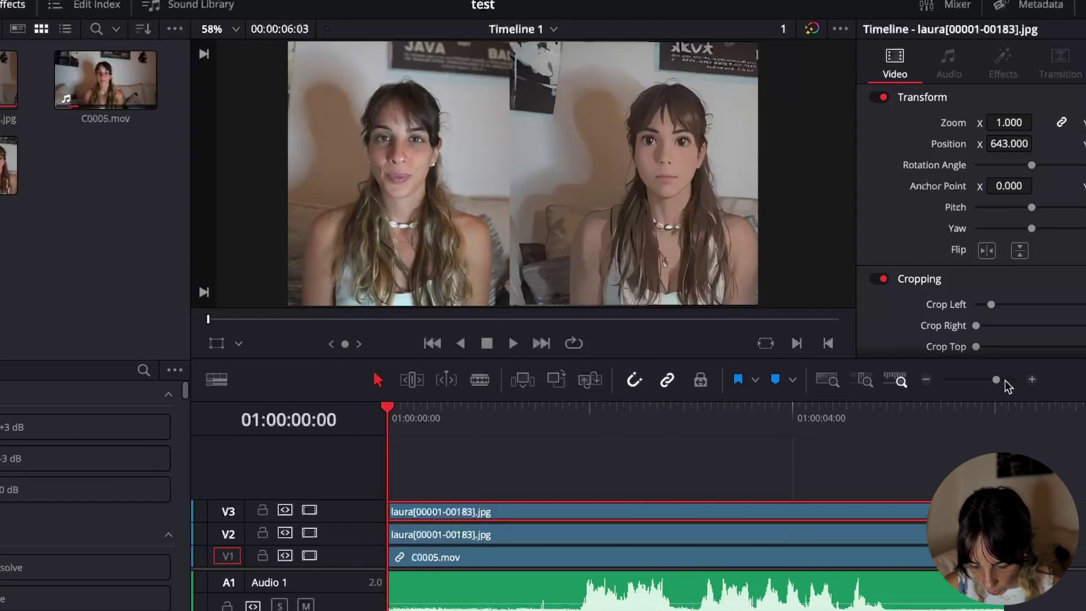
Step: Shift the V3 image sequence copy three frames later than the V2 original
{"action": "left_click_drag", "start_coordinate": [1000, 386], "coordinate": [1019, 382]}
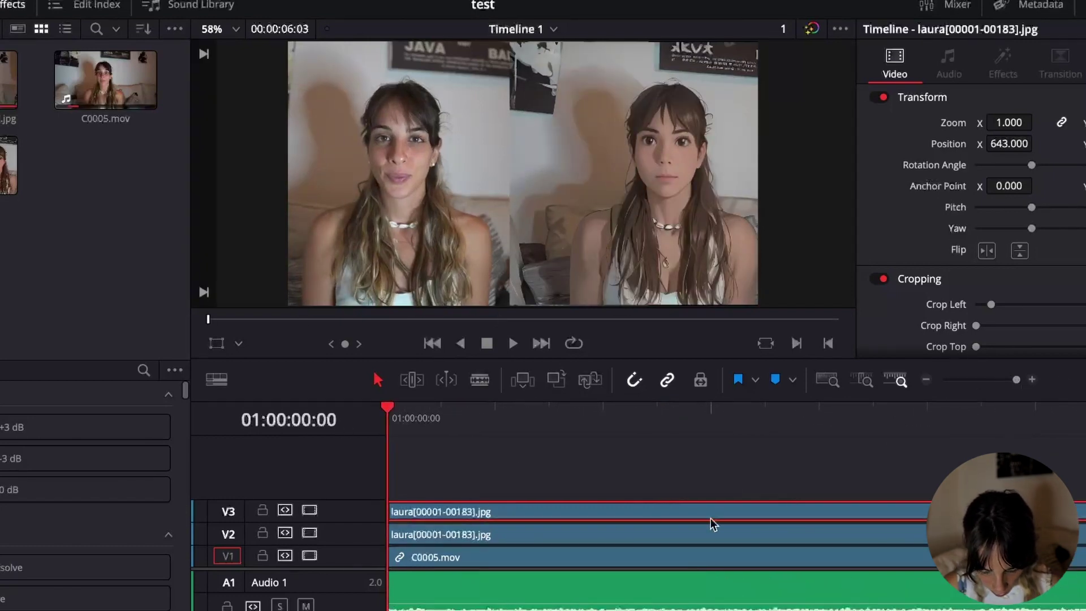
{"action": "left_click_drag", "start_coordinate": [561, 510], "coordinate": [734, 503]}
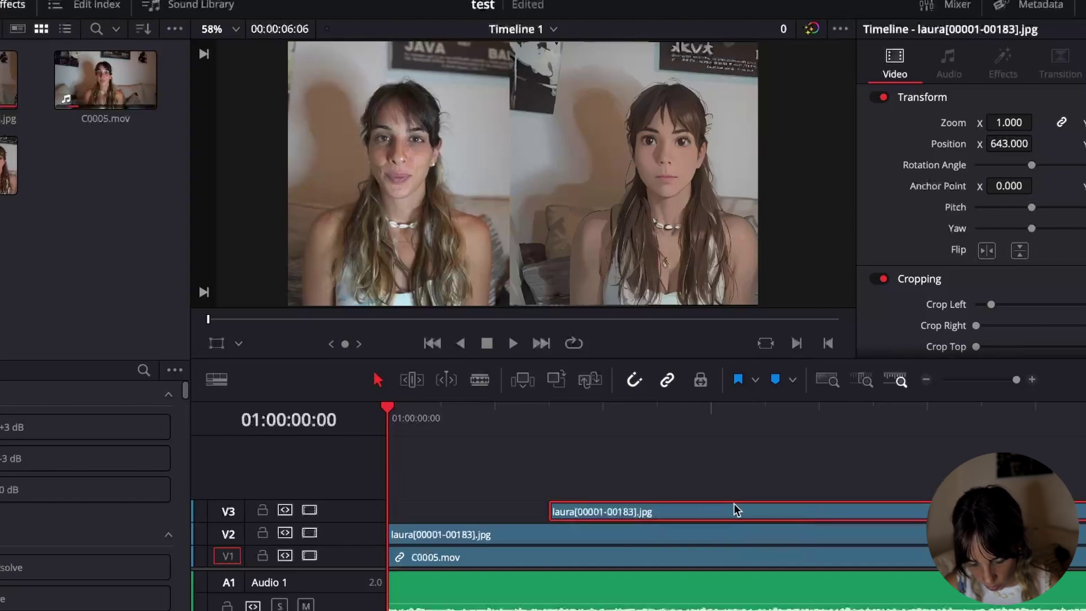
{"action": "left_click", "coordinate": [924, 380]}
{"action": "left_click", "coordinate": [924, 380]}
{"action": "left_click", "coordinate": [924, 380]}
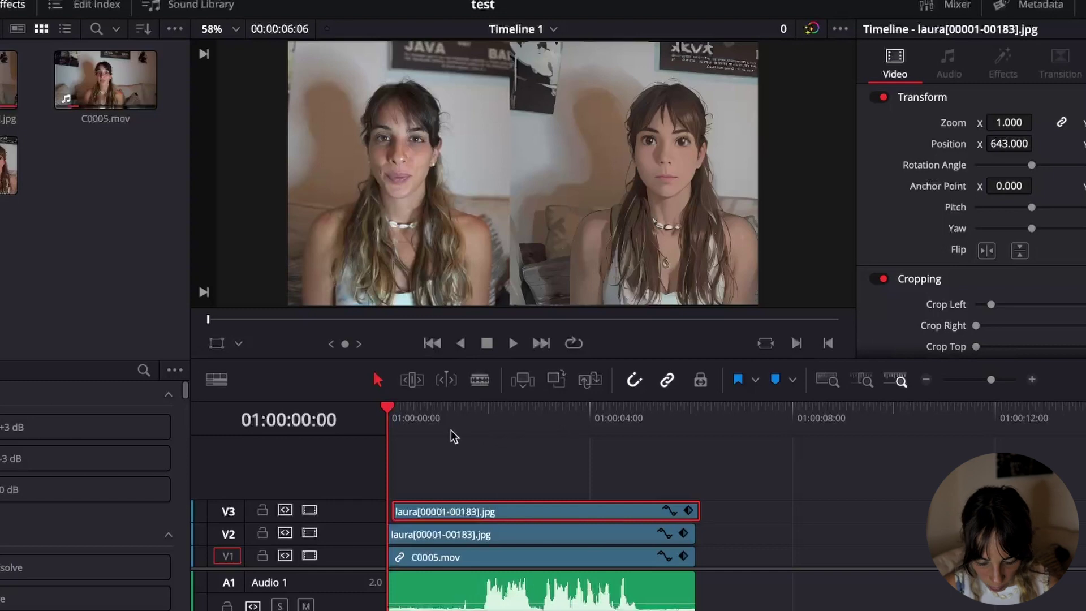
{"action": "left_click", "coordinate": [926, 380]}
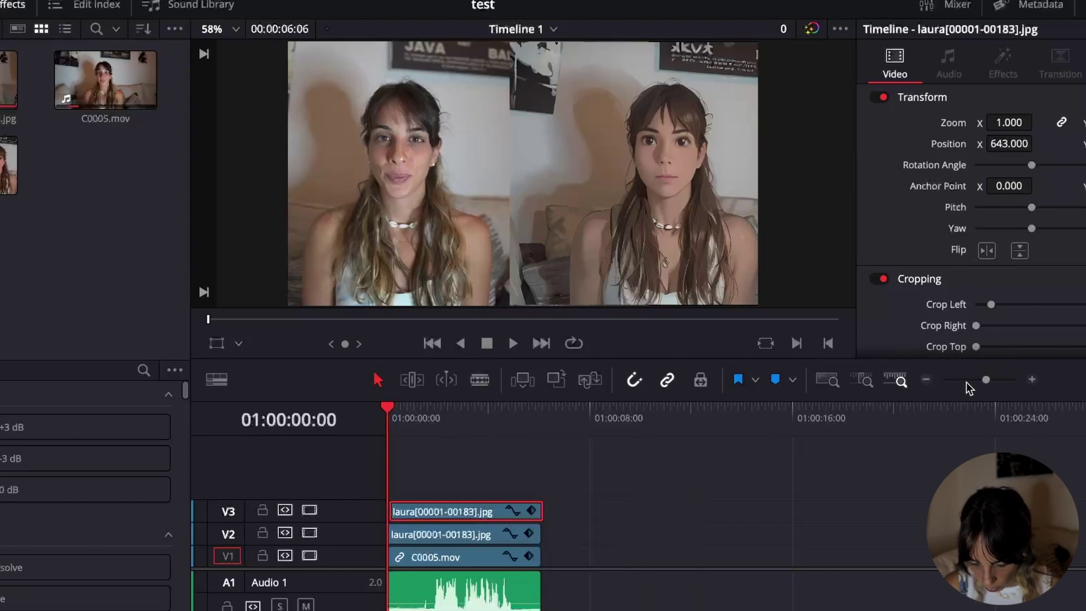
{"action": "left_click", "coordinate": [1031, 379]}
{"action": "left_click", "coordinate": [1031, 380]}
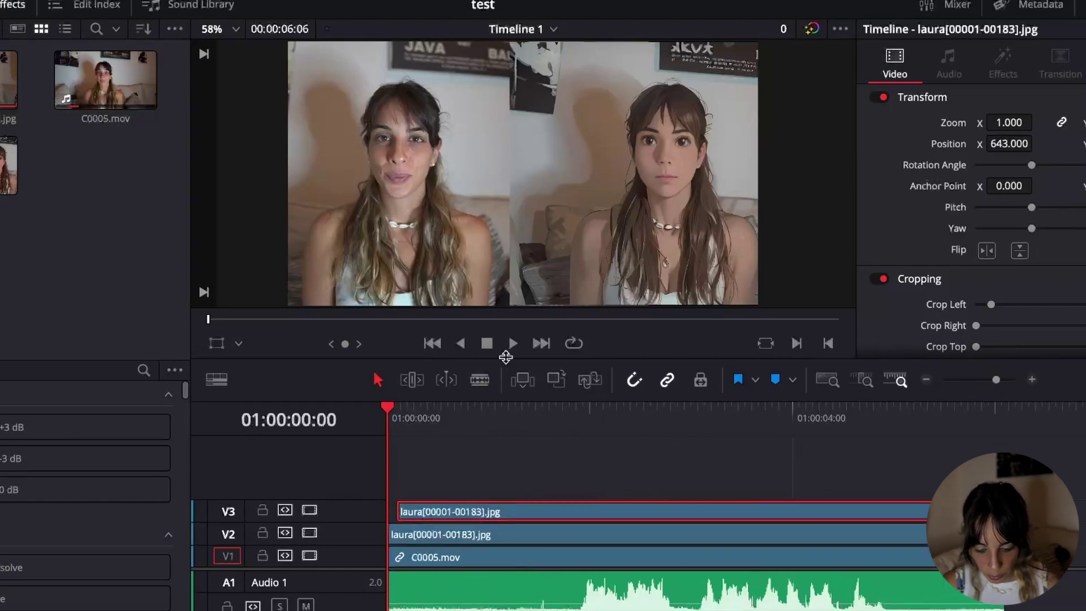
Step: Play the blended sequence and compare its opening frames with the V3 track disabled and re-enabled
{"action": "key", "text": "space"}
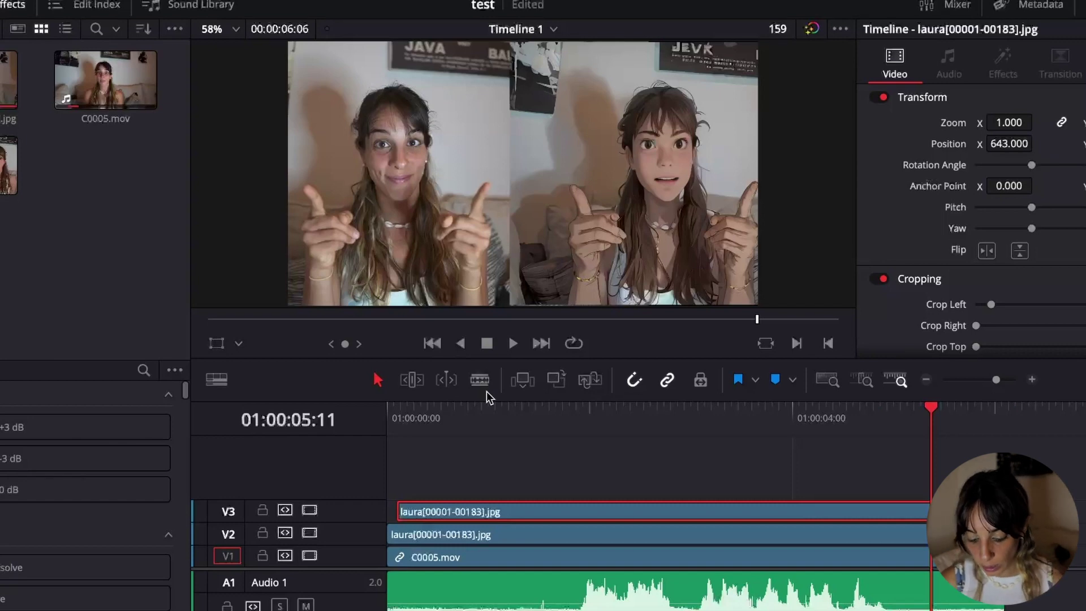
{"action": "left_click", "coordinate": [309, 510]}
{"action": "left_click_drag", "start_coordinate": [421, 411], "coordinate": [428, 478]}
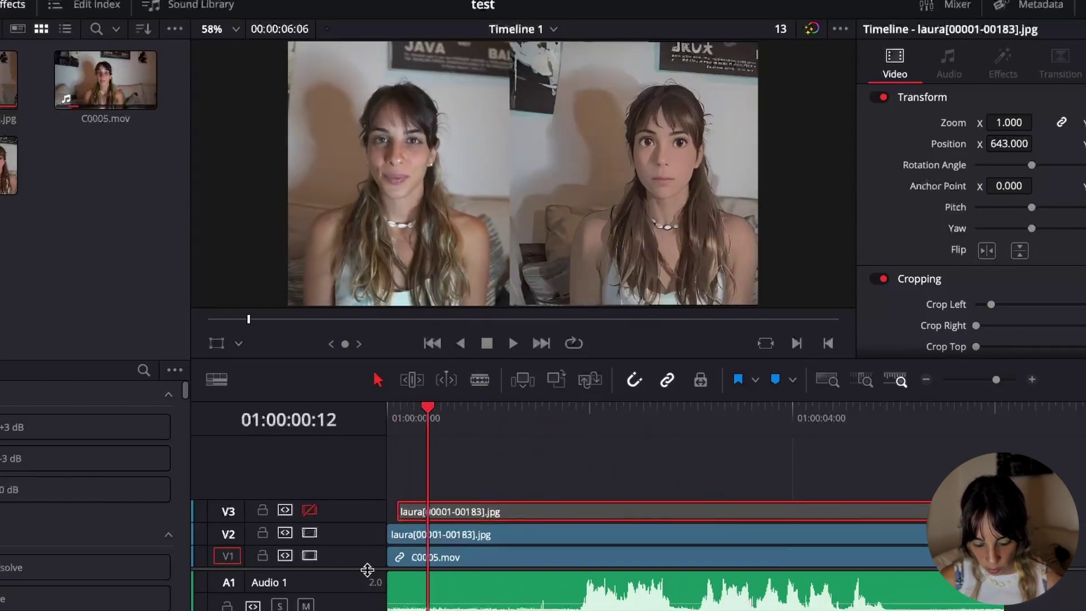
{"action": "left_click", "coordinate": [310, 510]}
{"action": "mouse_move", "coordinate": [419, 409]}
{"action": "left_mouse_down"}
{"action": "mouse_move", "coordinate": [561, 433]}
{"action": "mouse_move", "coordinate": [439, 428]}
{"action": "mouse_move", "coordinate": [579, 425]}
{"action": "mouse_move", "coordinate": [422, 426]}
{"action": "mouse_move", "coordinate": [594, 453]}
{"action": "mouse_move", "coordinate": [420, 416]}
{"action": "left_mouse_up"}
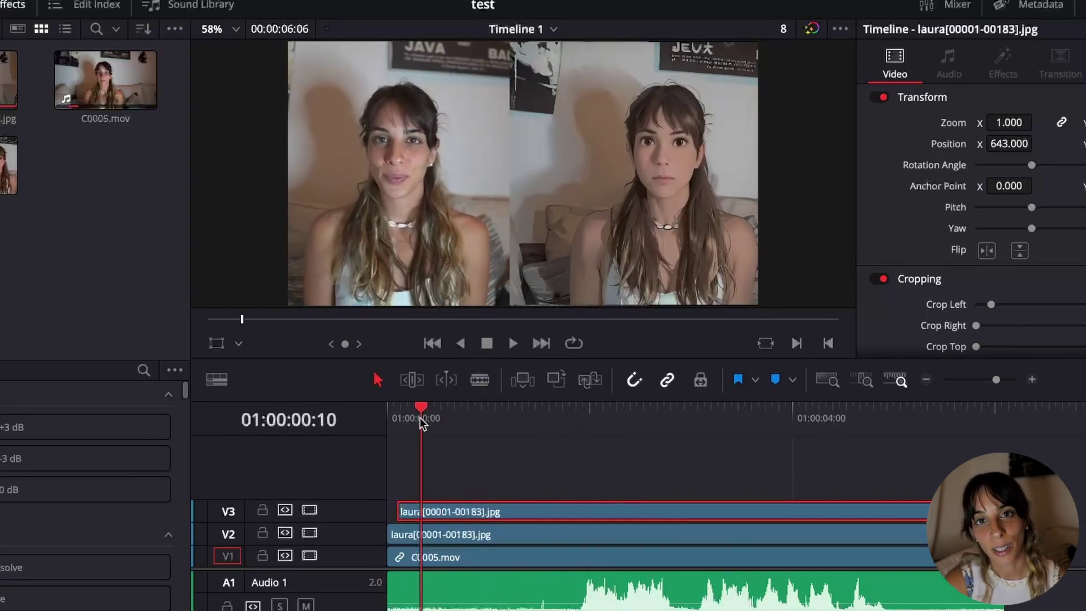